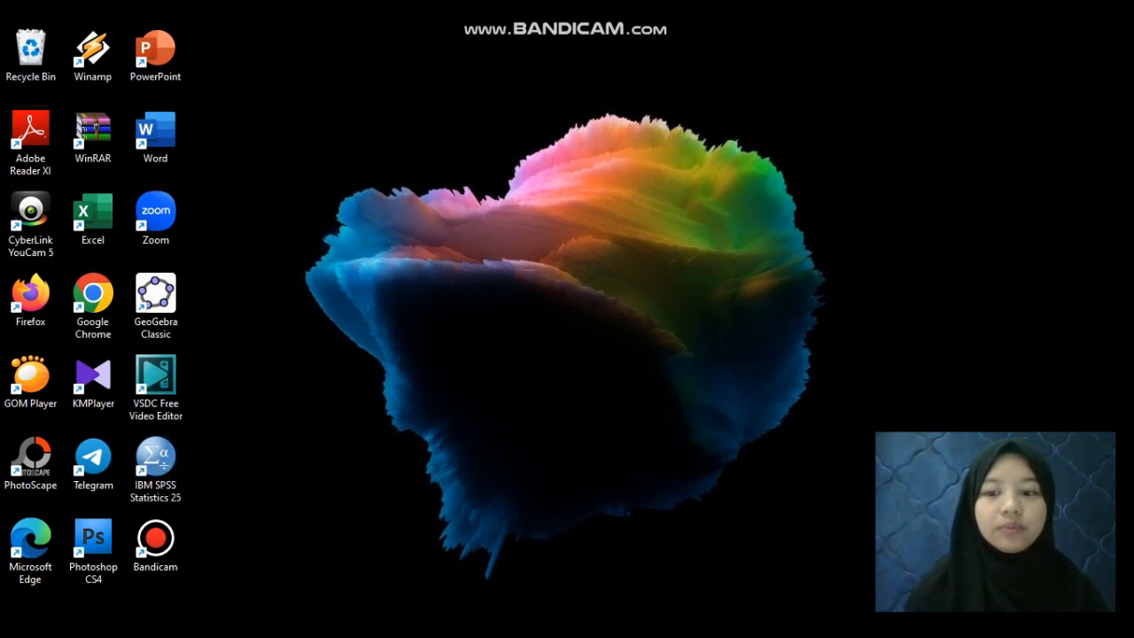
Switch to the untitled dataset in IBM SPSS Statistics and show its Variable View.
mouse_move(794, 633)
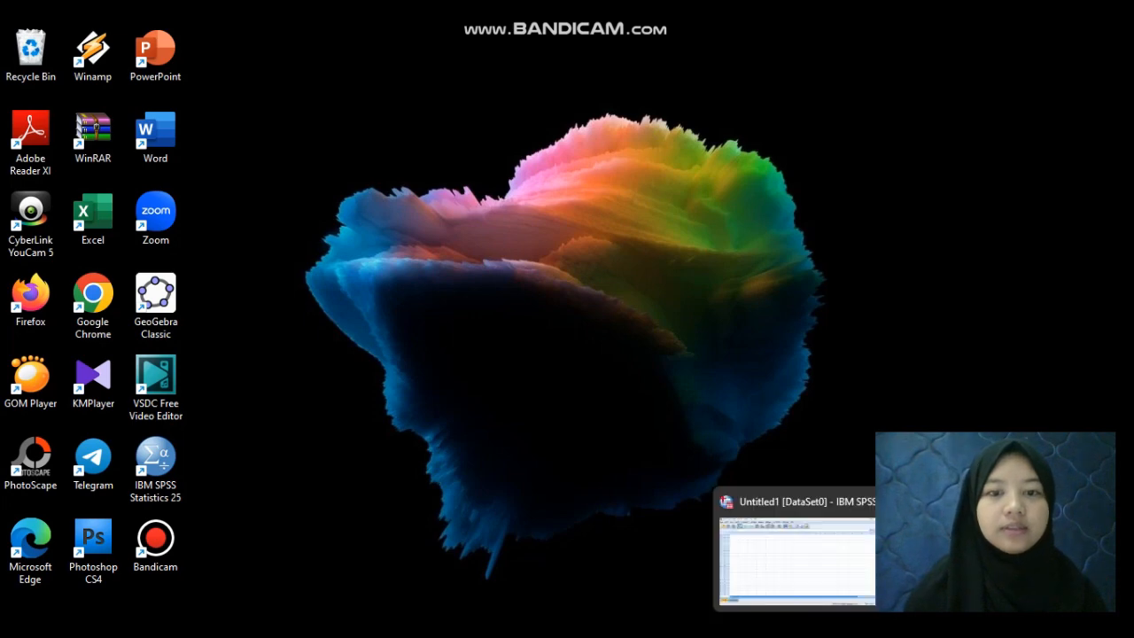
left_click(829, 559)
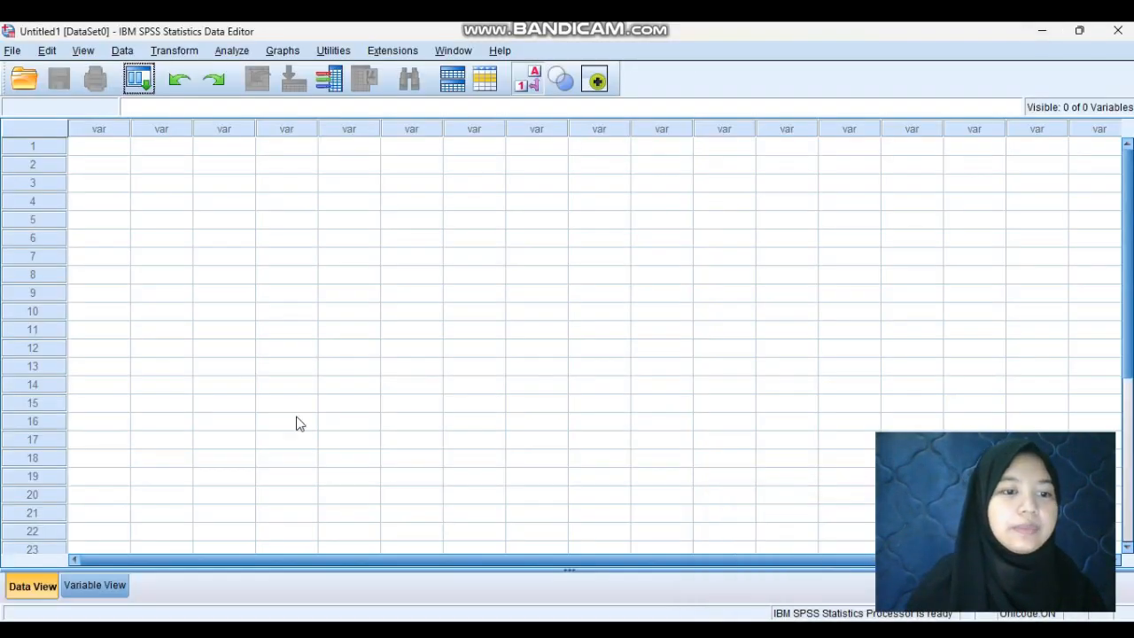
left_click(82, 586)
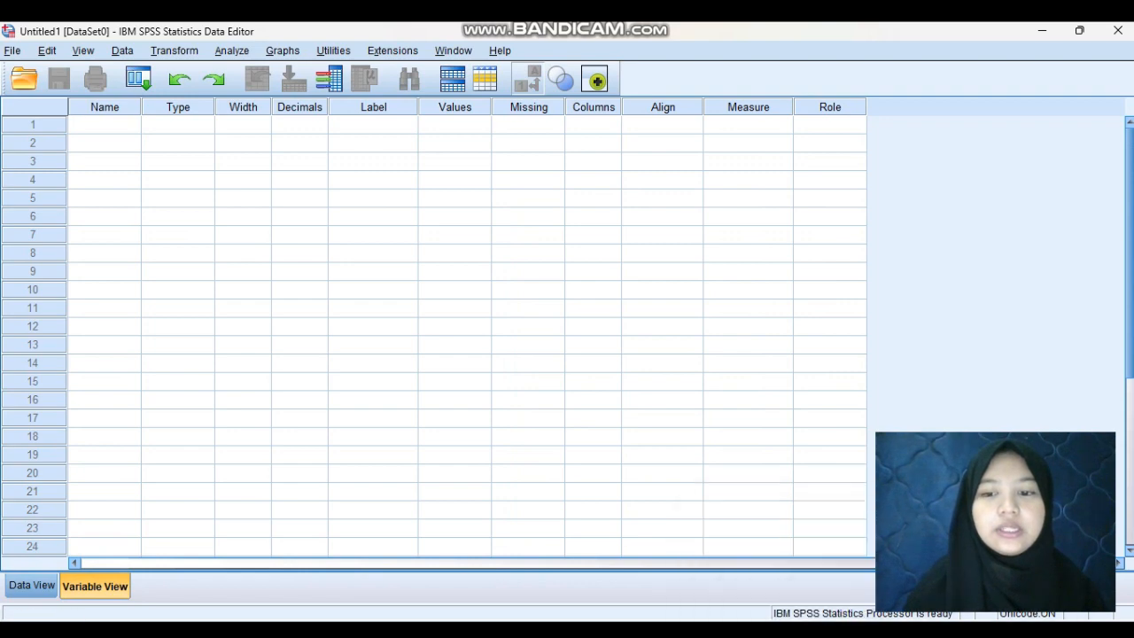
Switch to the exam images in WhatsApp and look through the problems on both pages, returning to the first.
mouse_move(854, 629)
left_click(778, 629)
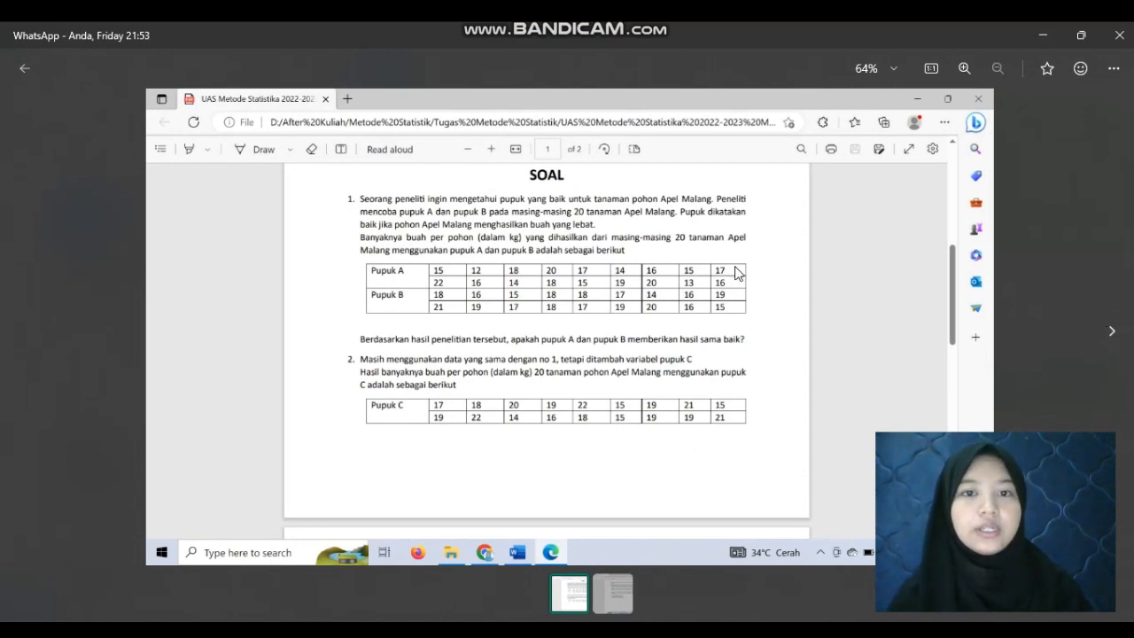
left_click(1114, 332)
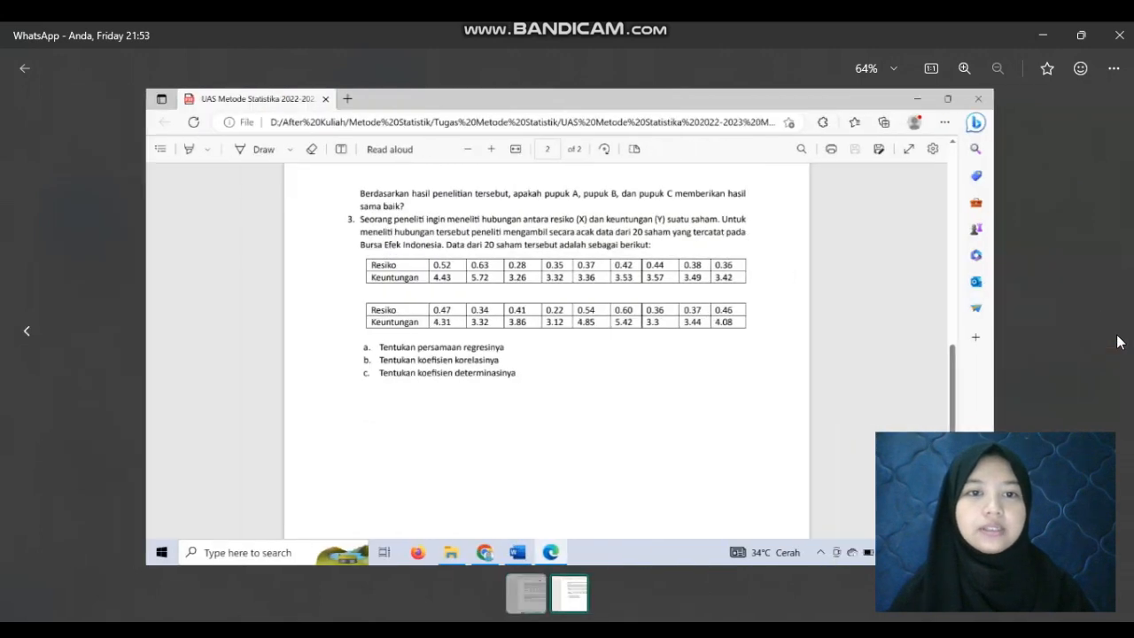
left_click(34, 331)
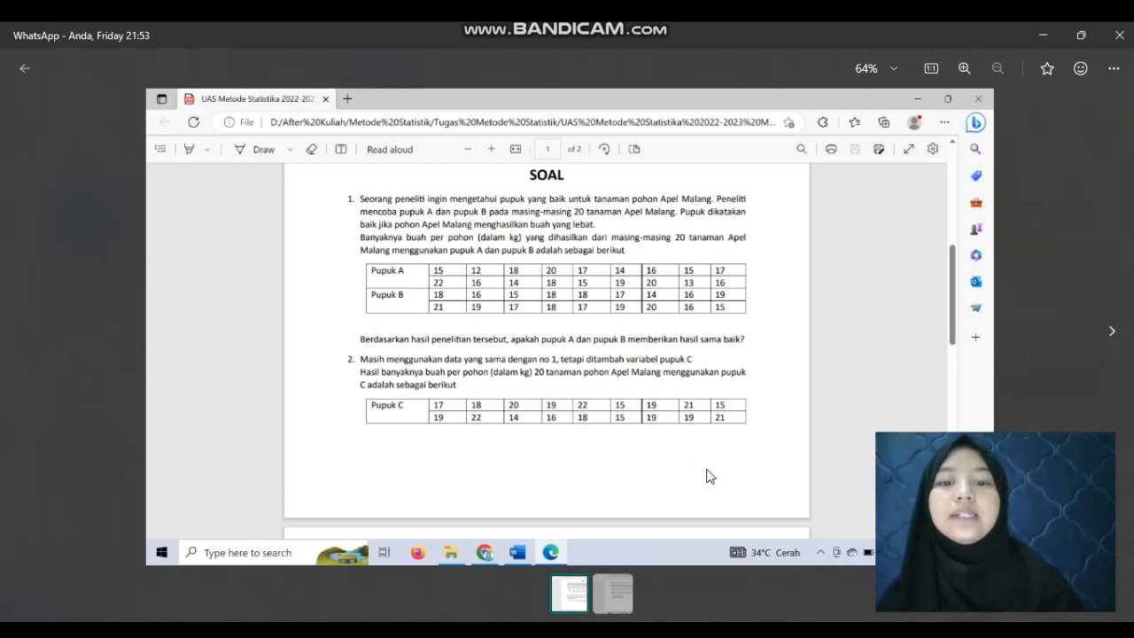
Switch to the DATA_SOAL workbook in Excel and review the data on Sheet1, Sheet2 and Sheet3.
mouse_move(852, 630)
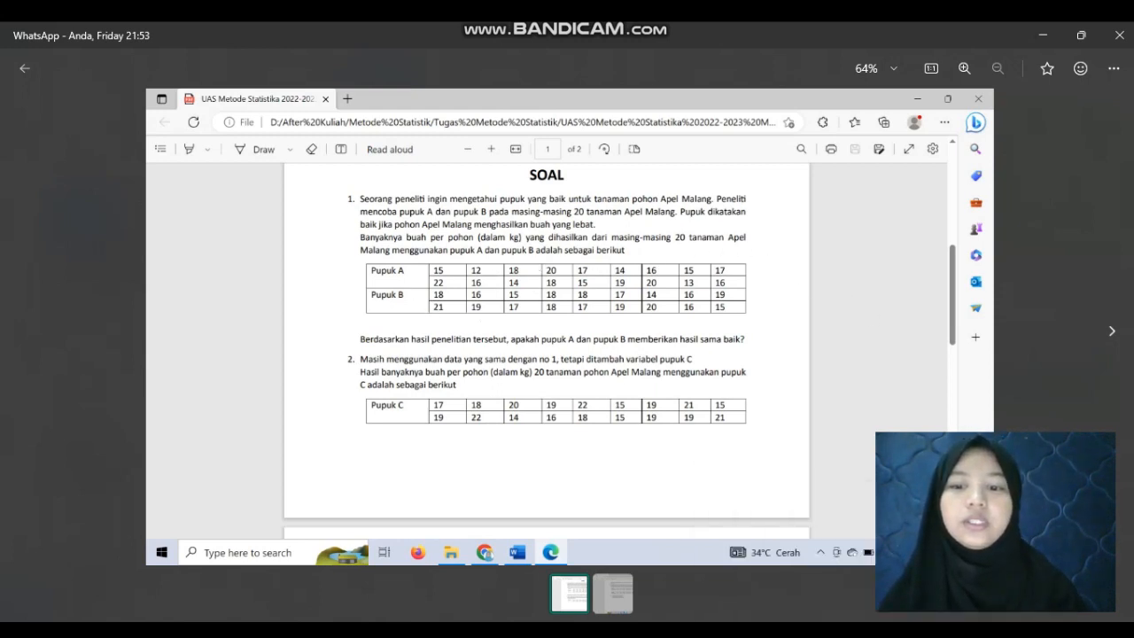
left_click(827, 592)
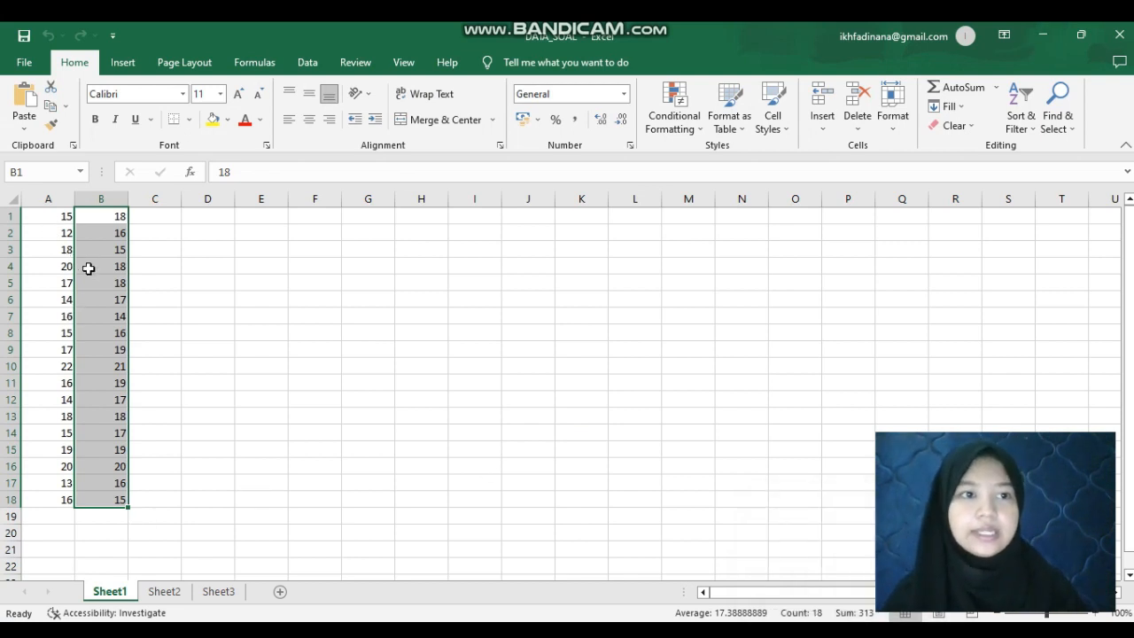
left_click(170, 590)
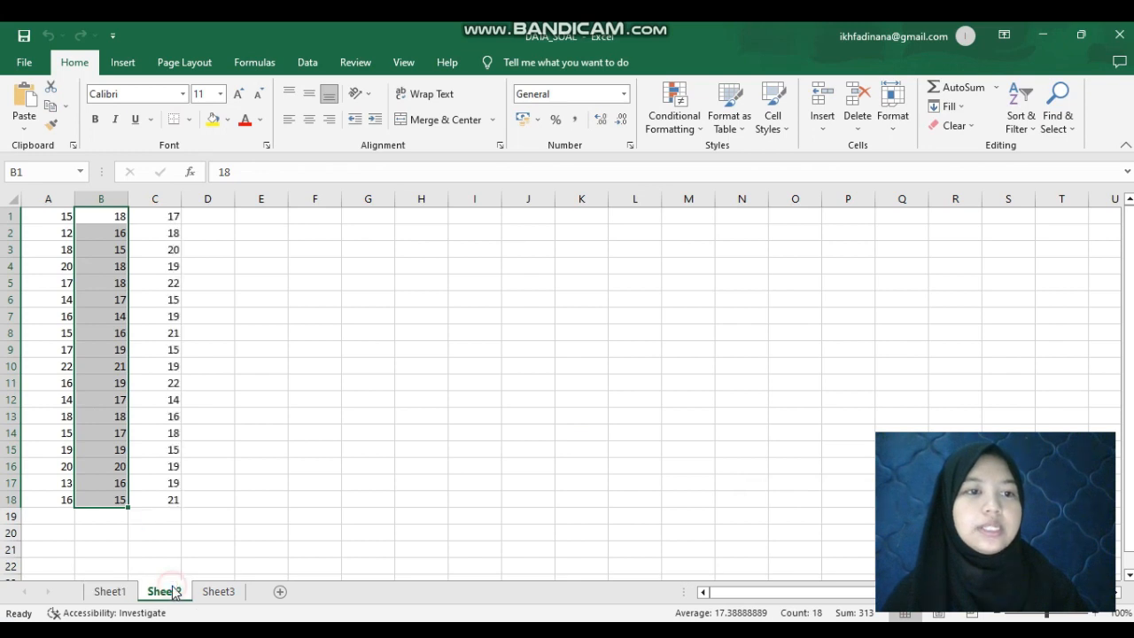
left_click(235, 590)
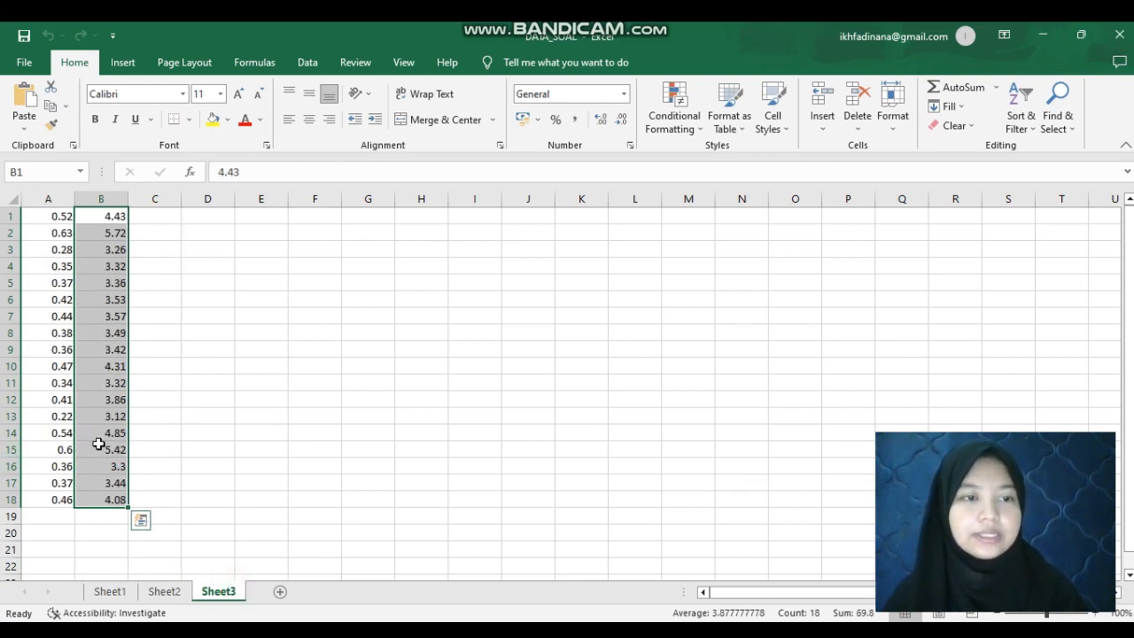
Reread the fertilizer problems in the WhatsApp image and return to the DATA_SOAL workbook in Excel.
mouse_move(780, 631)
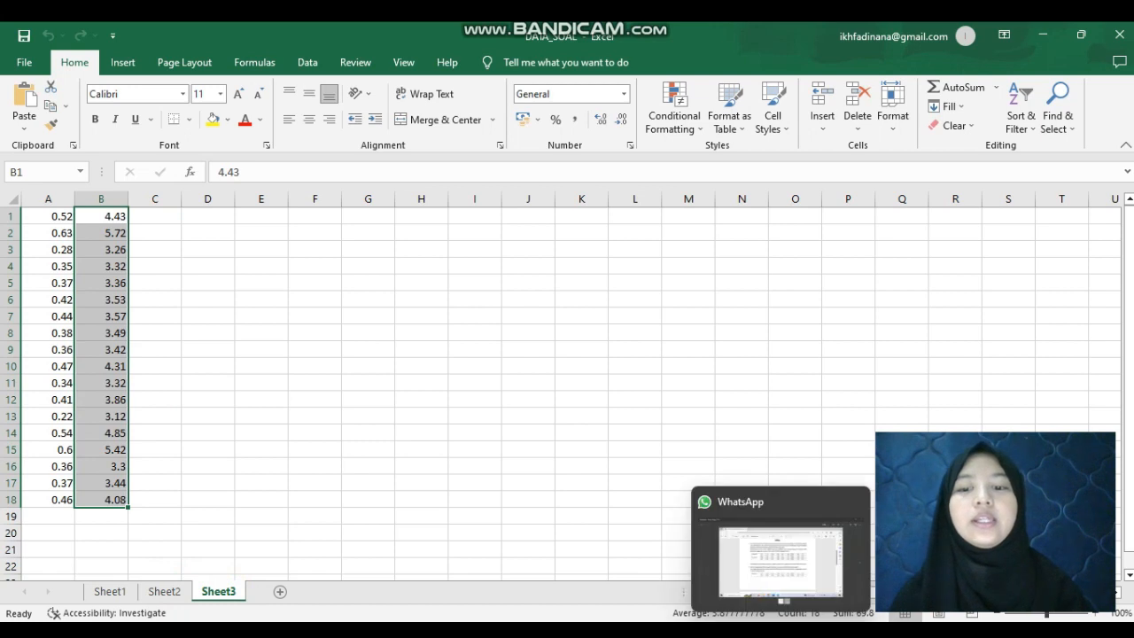
left_click(769, 544)
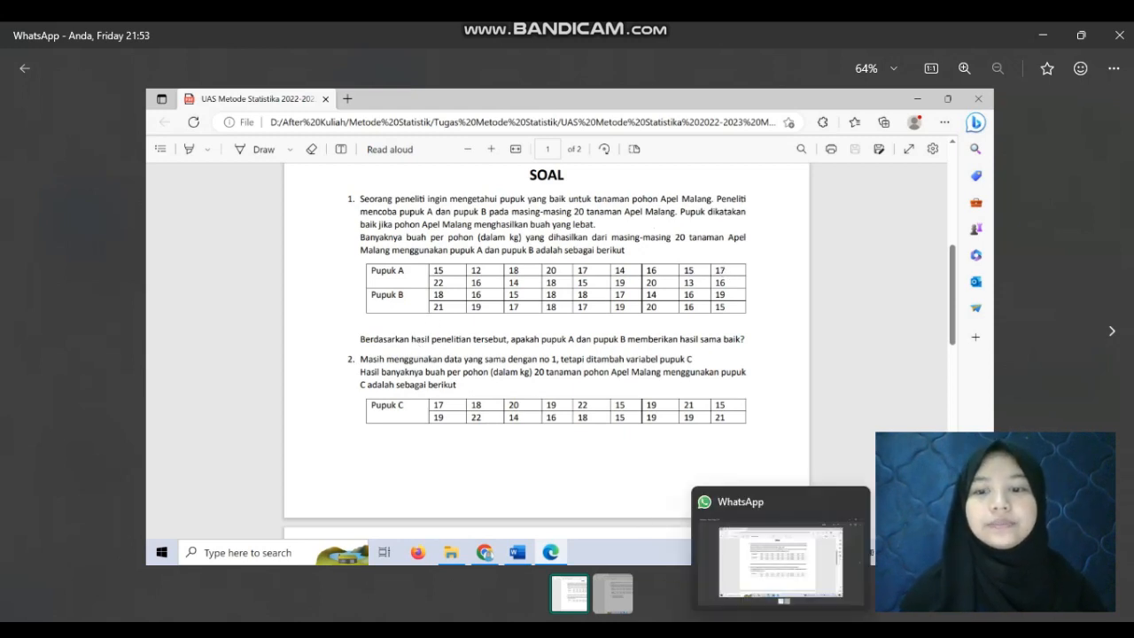
mouse_move(852, 630)
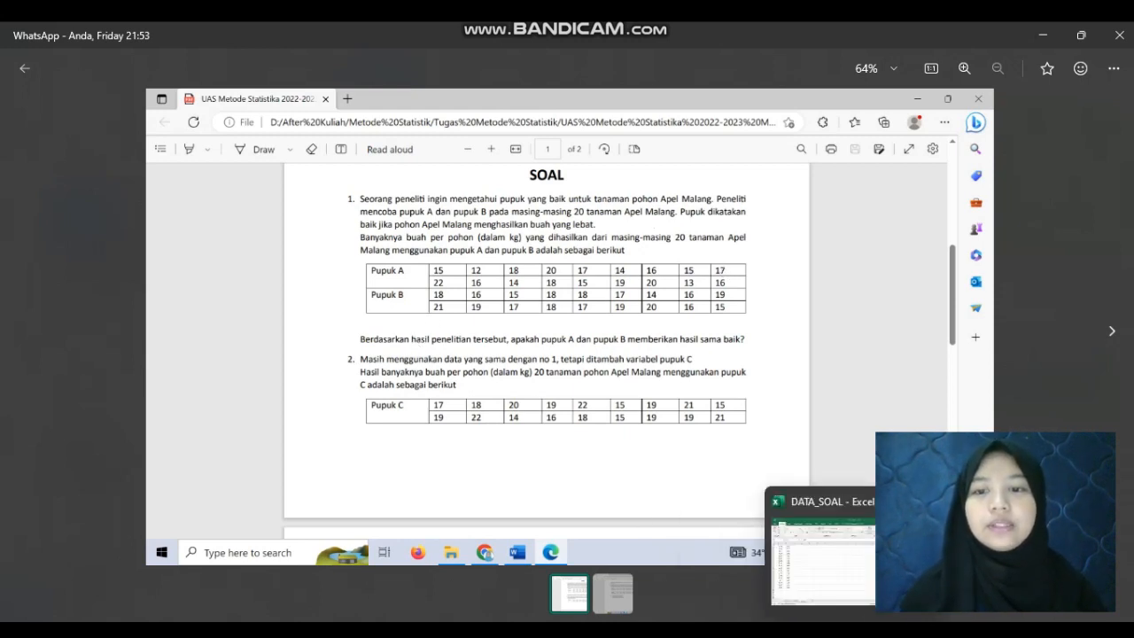
left_click(850, 600)
key("ctrl+shift+Down")
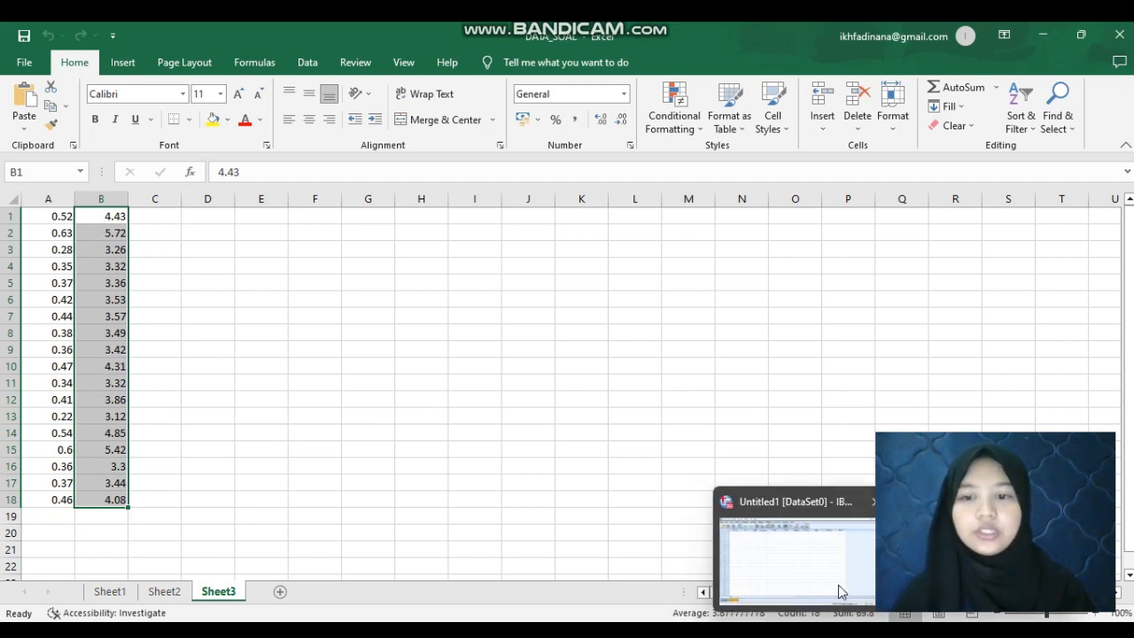
Switch to SPSS and define two variables named KELOMPOK and DATA in the first two rows.
left_click(838, 585)
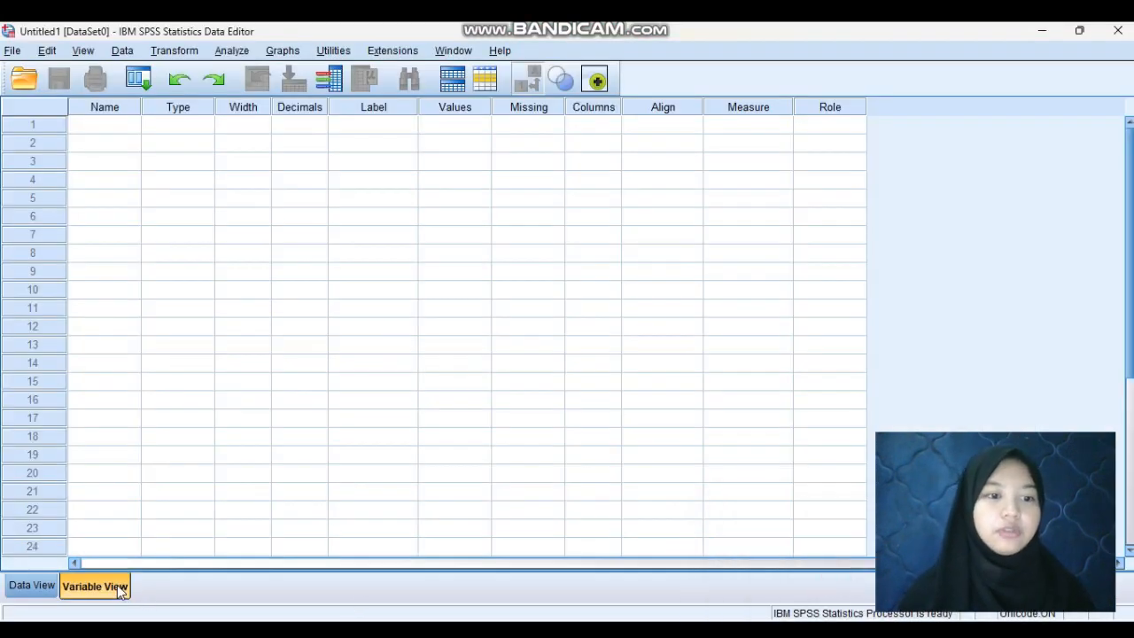
left_click(92, 113)
left_click(96, 129)
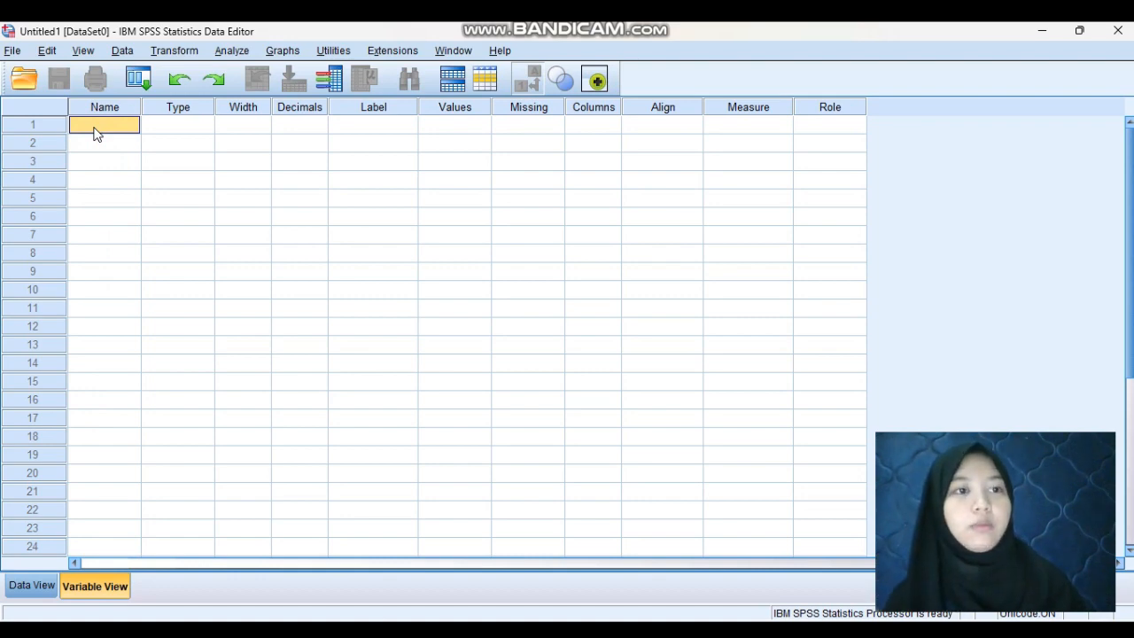
type("KELOMPOK")
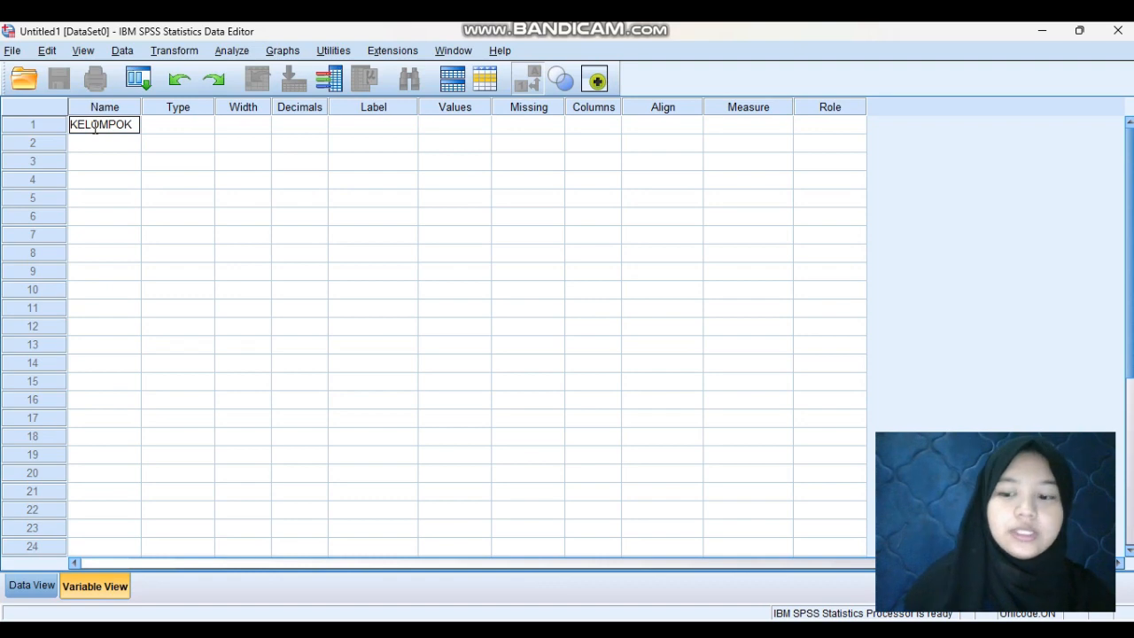
key("Return")
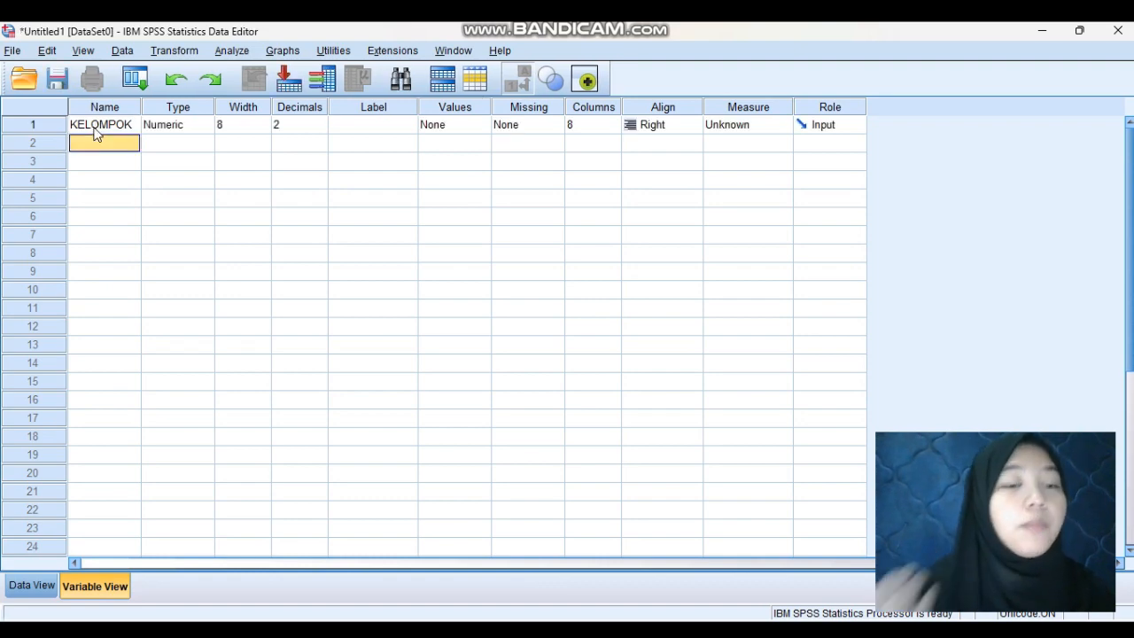
type("DATA")
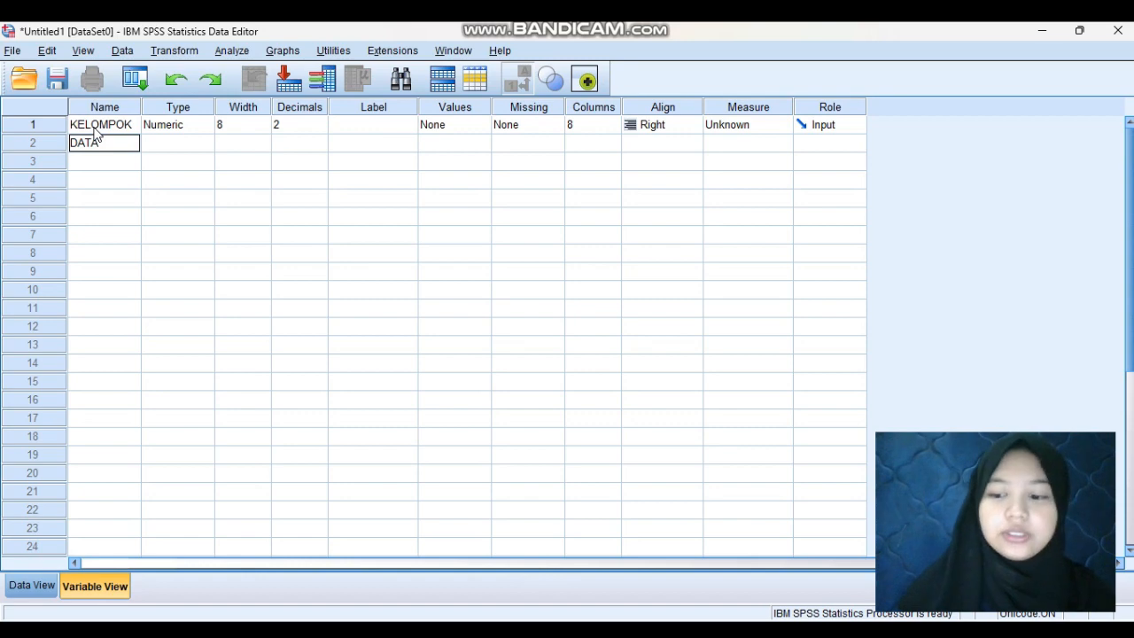
key("Return")
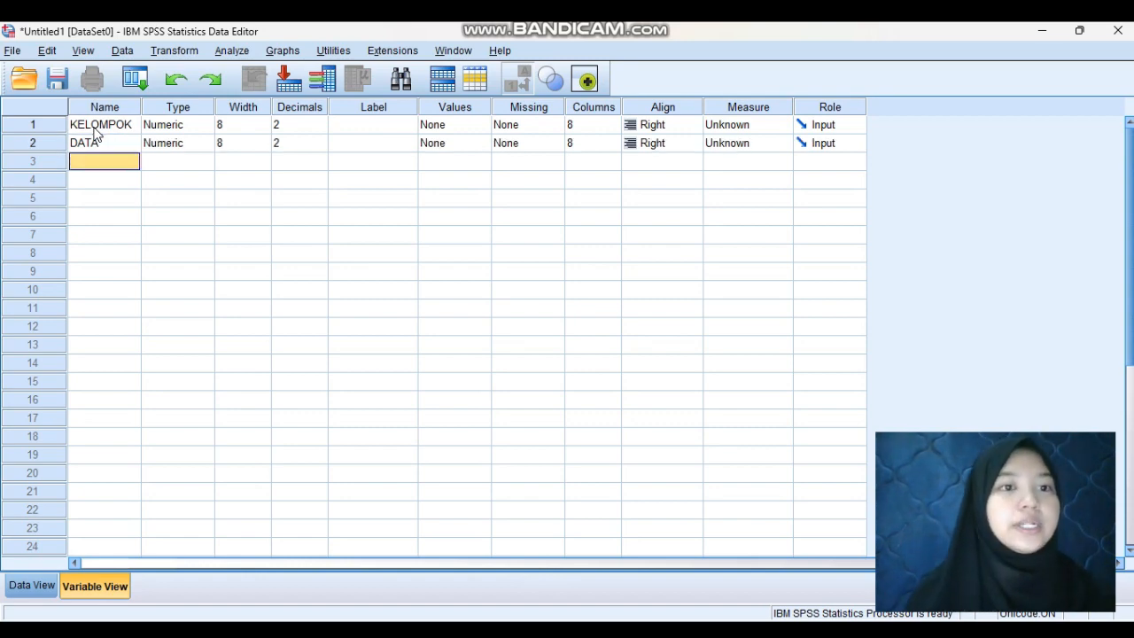
Change the variable type of KELOMPOK to String.
left_click(203, 131)
left_click(203, 131)
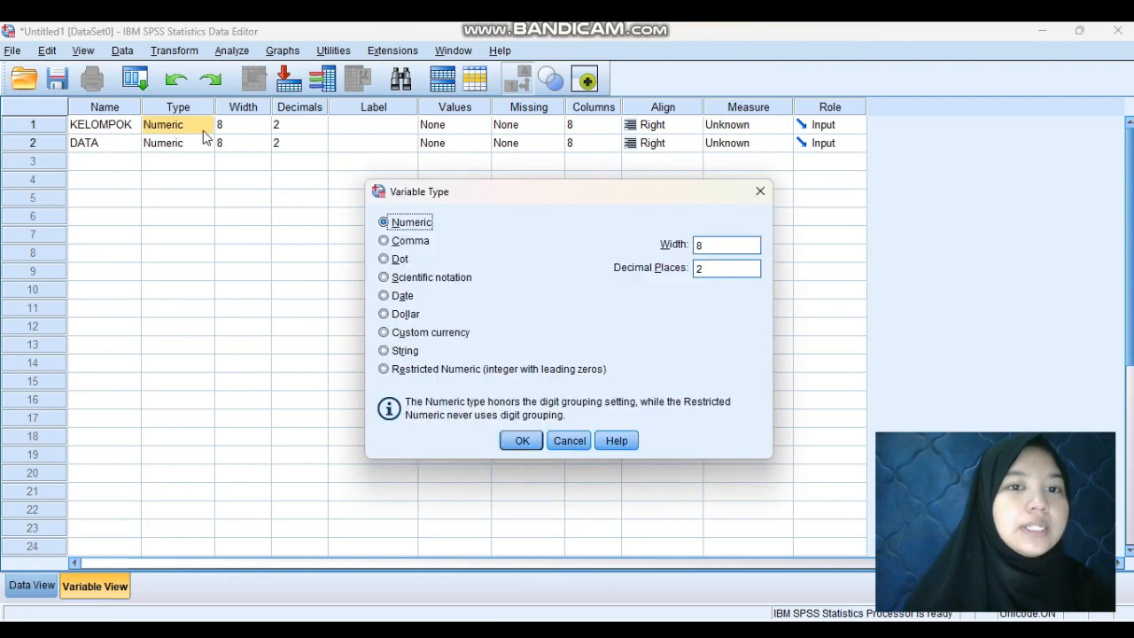
left_click(385, 352)
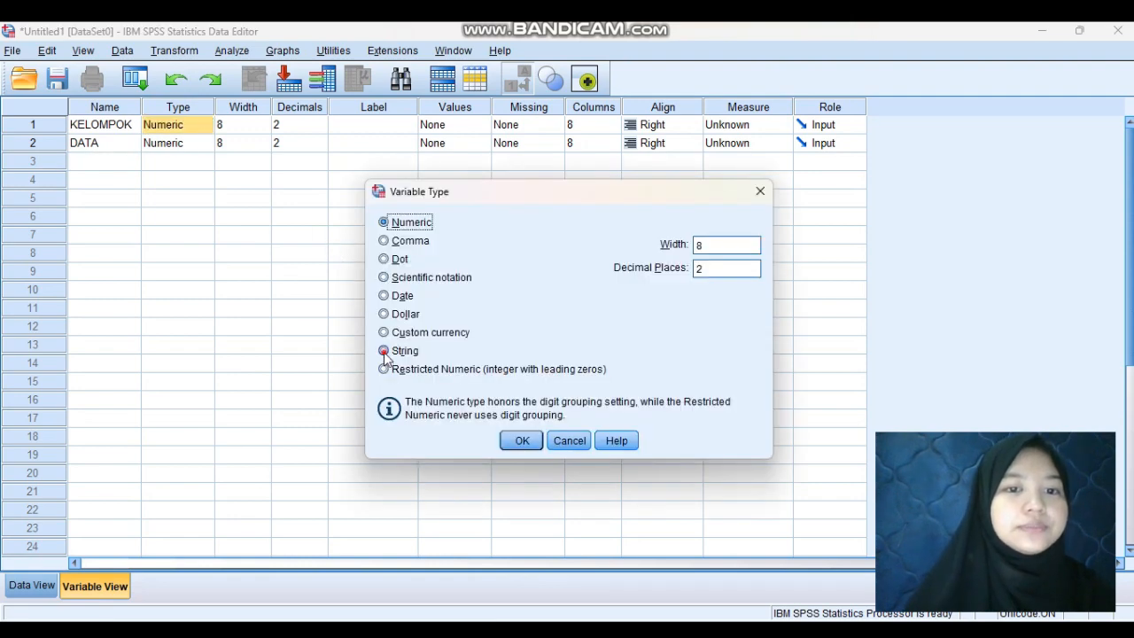
left_click(523, 441)
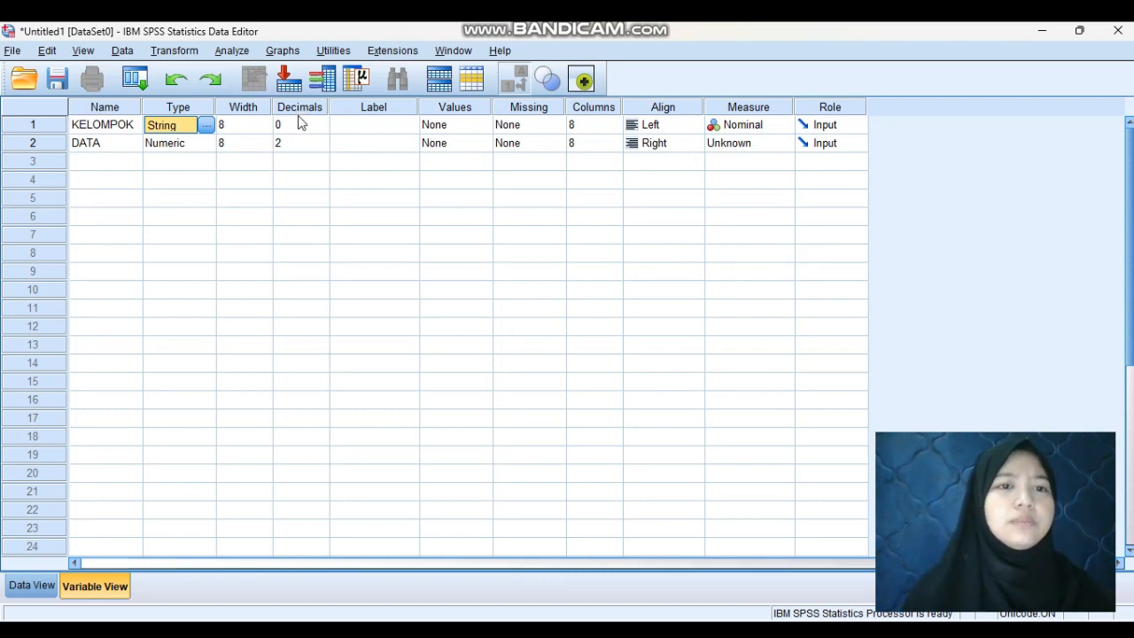
Set the number of decimals for the DATA variable to 0.
left_click(295, 142)
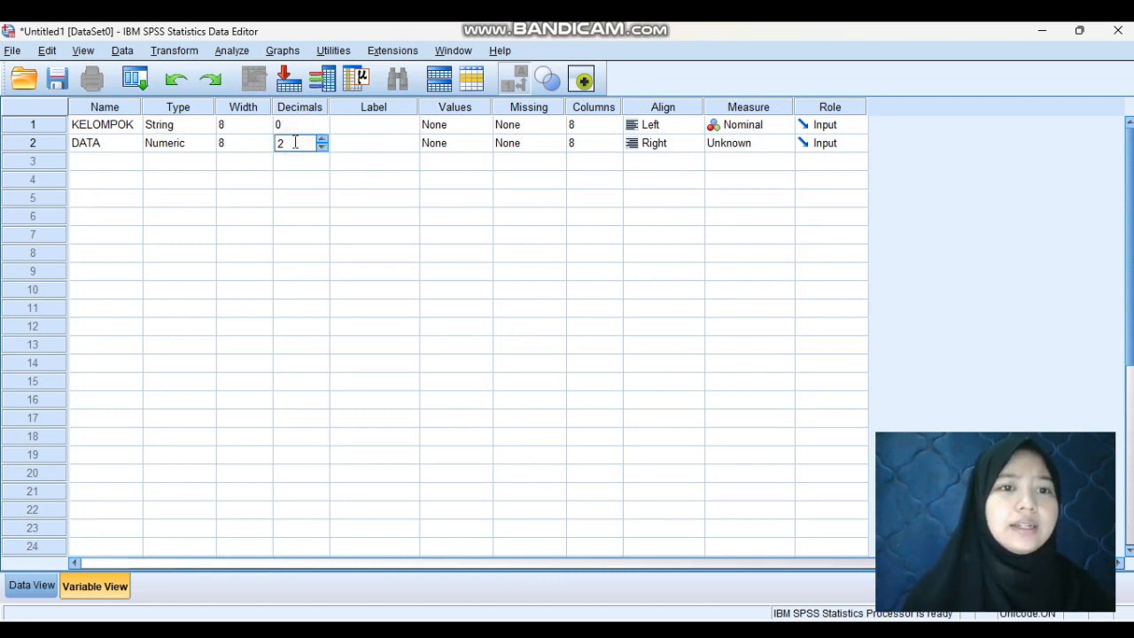
key("BackSpace")
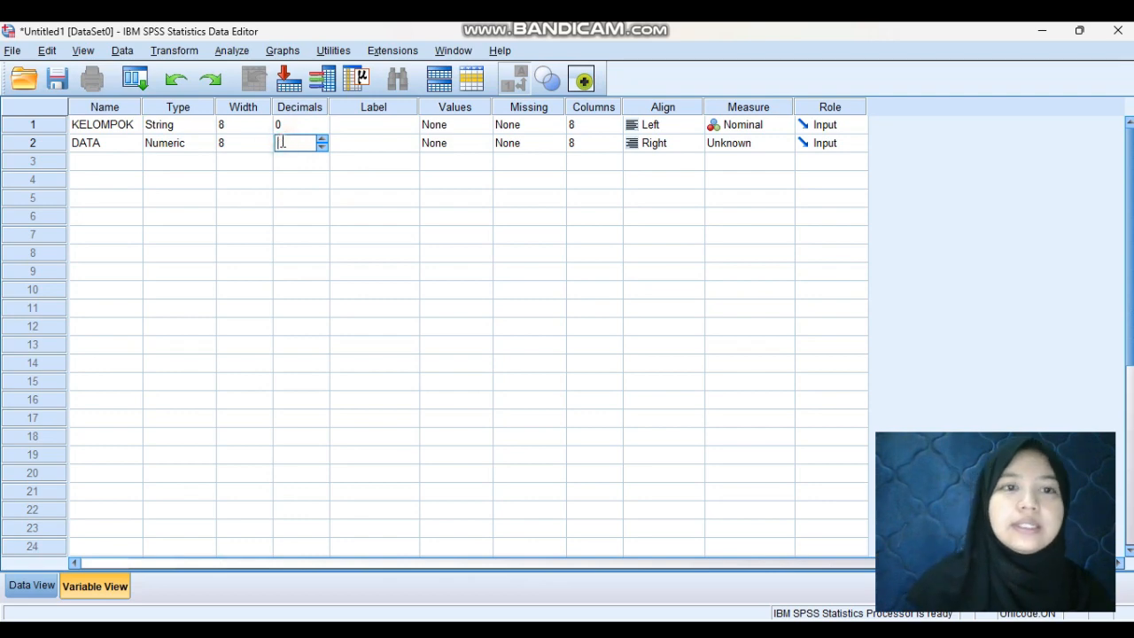
left_click(371, 147)
Label the KELOMPOK variable "KELOMPOK DATA" and the DATA variable "DATA PUPUK".
left_click(371, 127)
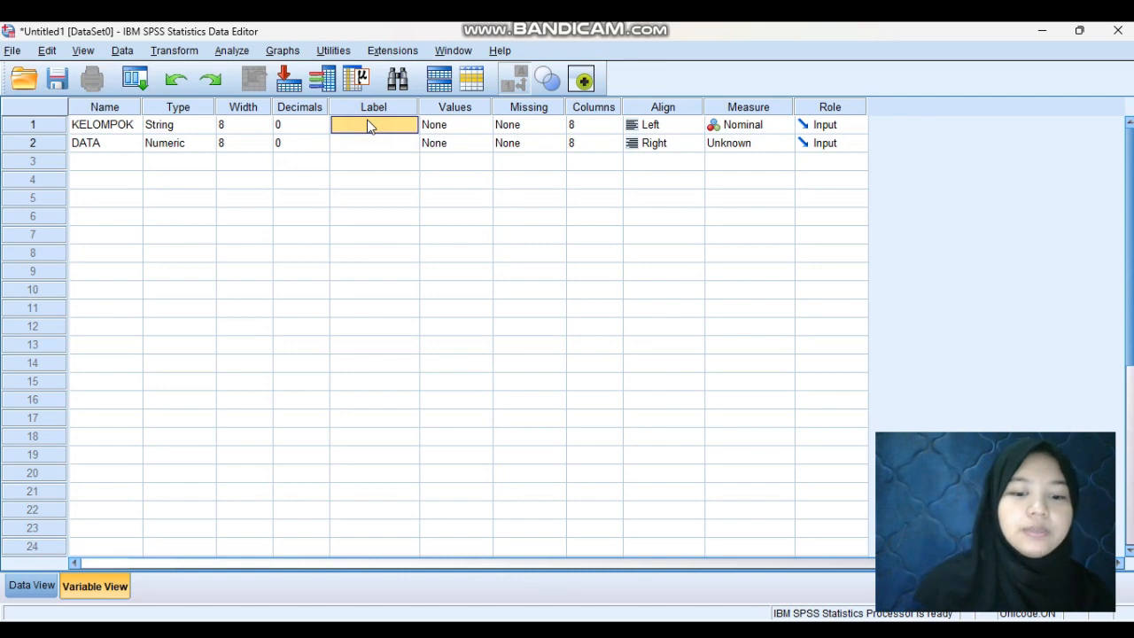
type("KELOMPOK")
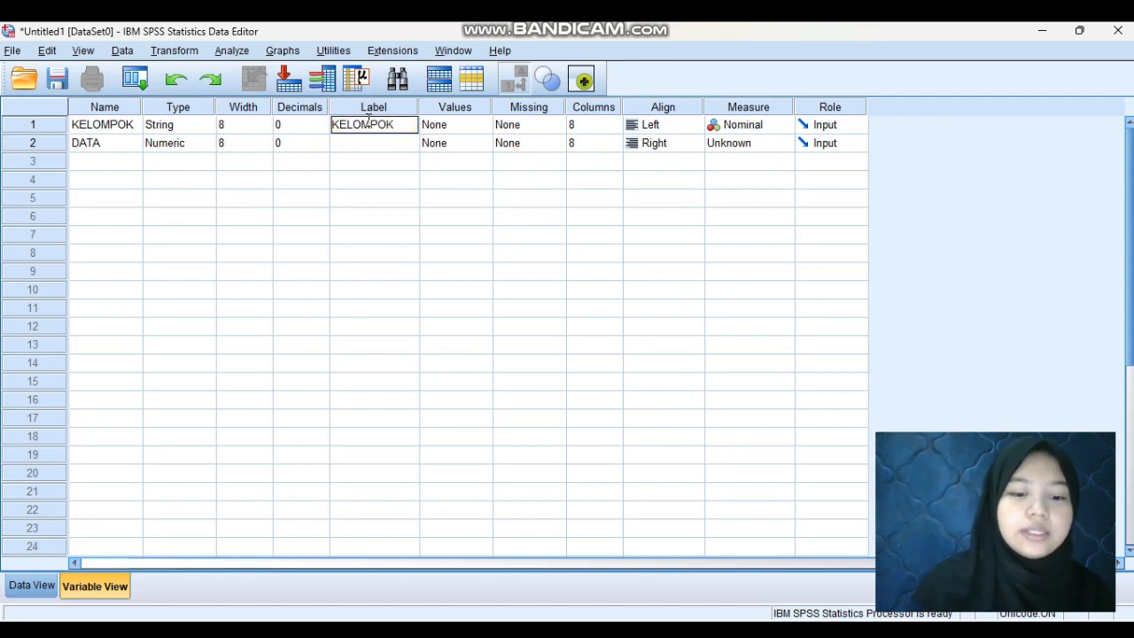
type(" DATA")
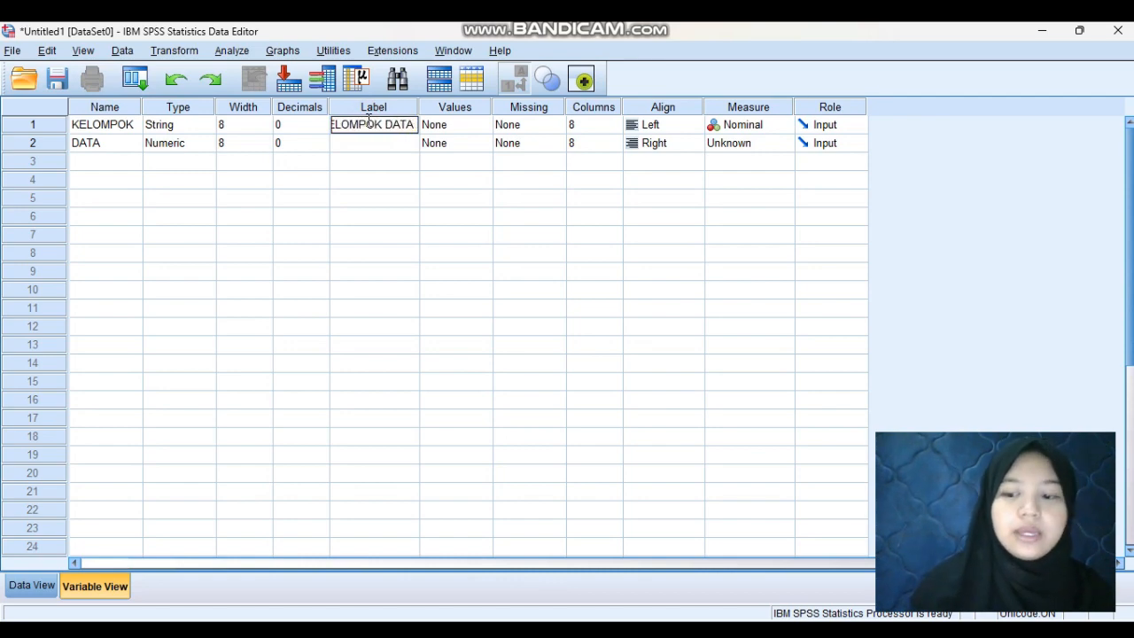
key("Return")
type("DATA PUPUK")
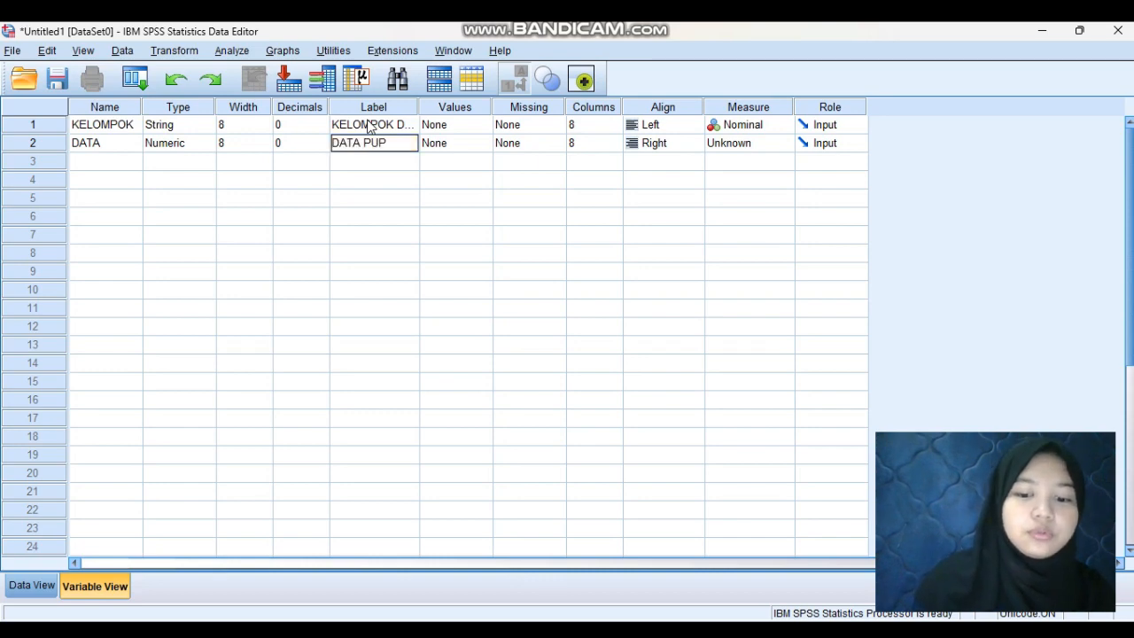
Define value labels for KELOMPOK: 1 as "PUPUK A" and 2 as "PUPK B".
left_click(460, 129)
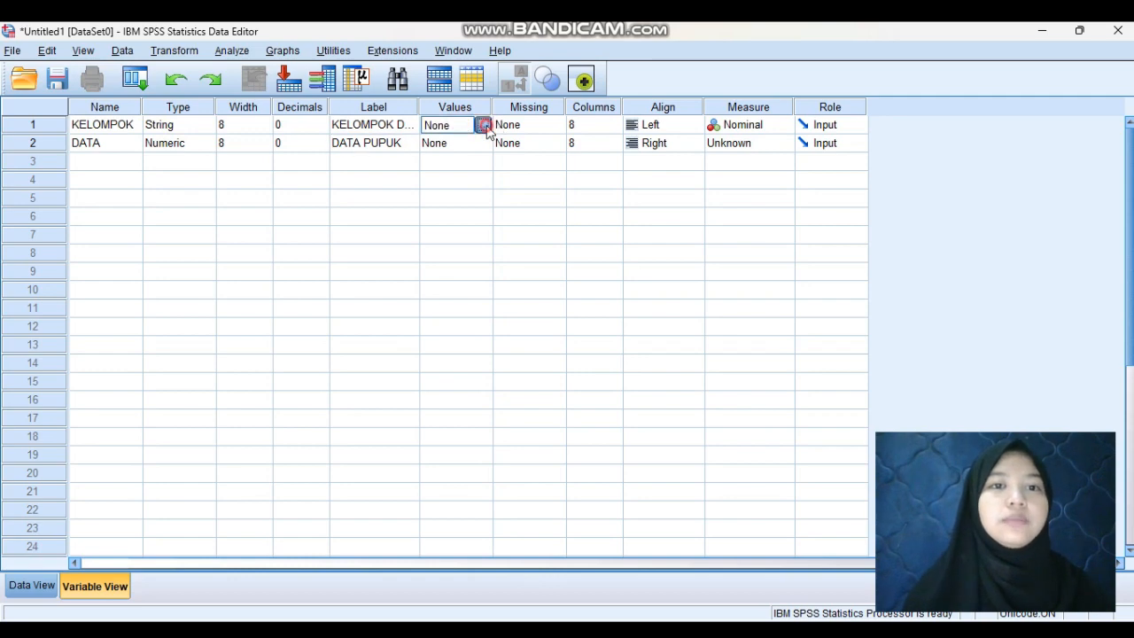
left_click(482, 126)
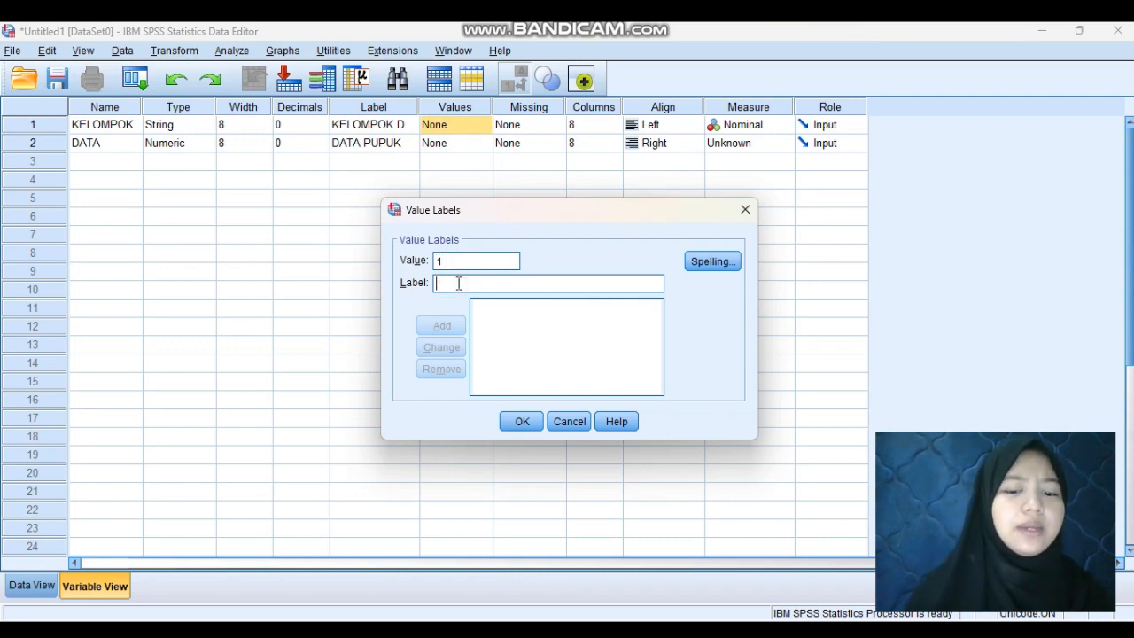
type("PUPUK A")
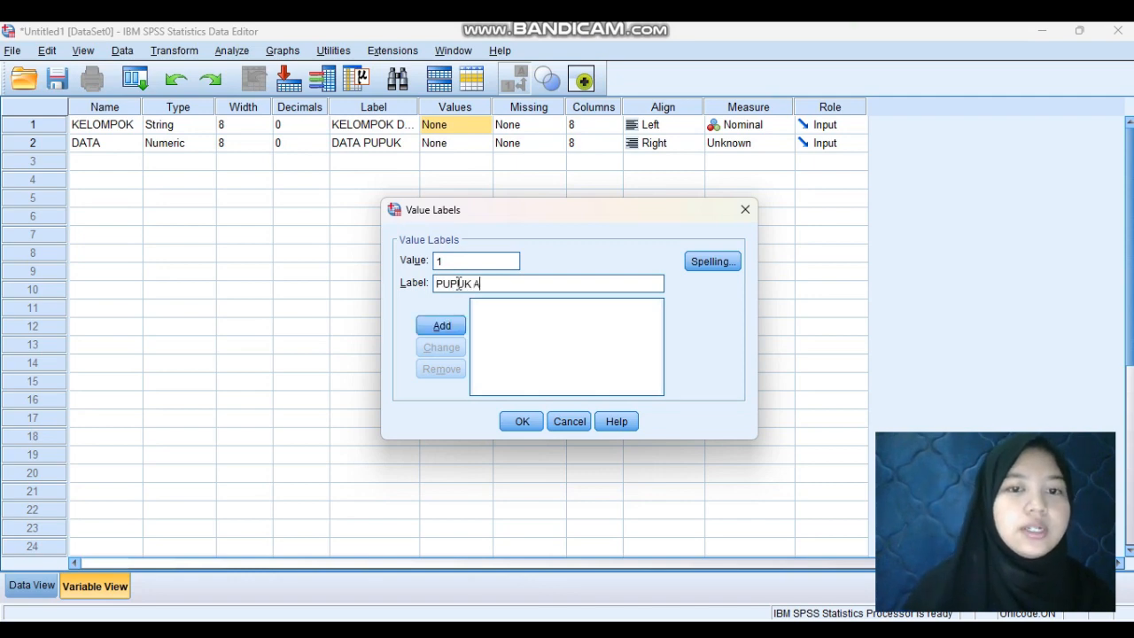
left_click(445, 327)
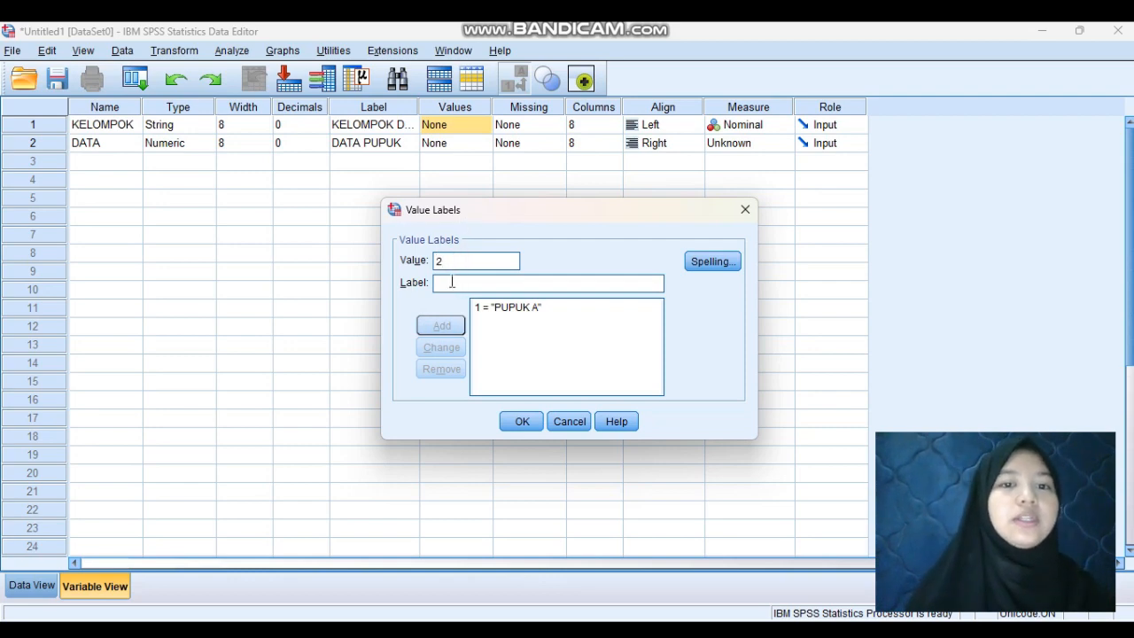
type("PUPK B")
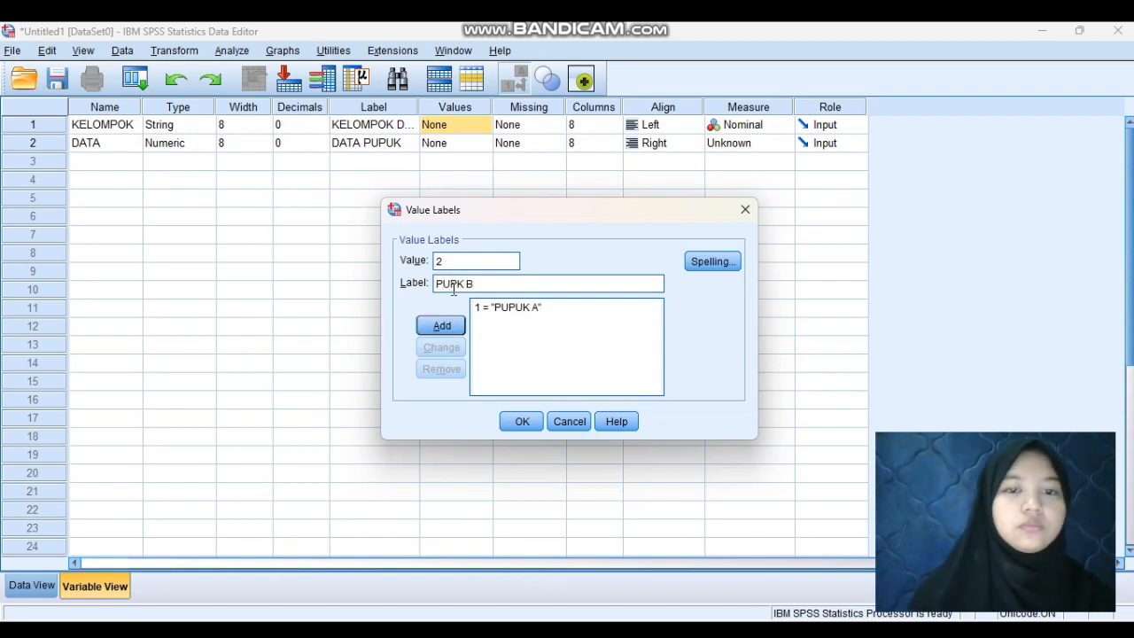
left_click(440, 325)
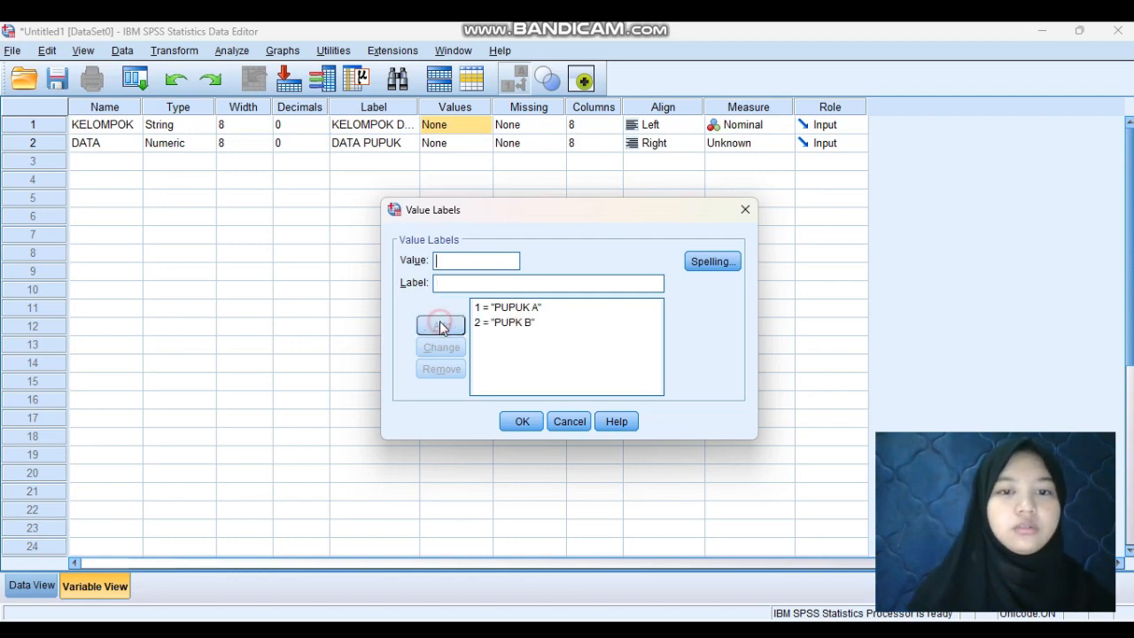
left_click(524, 421)
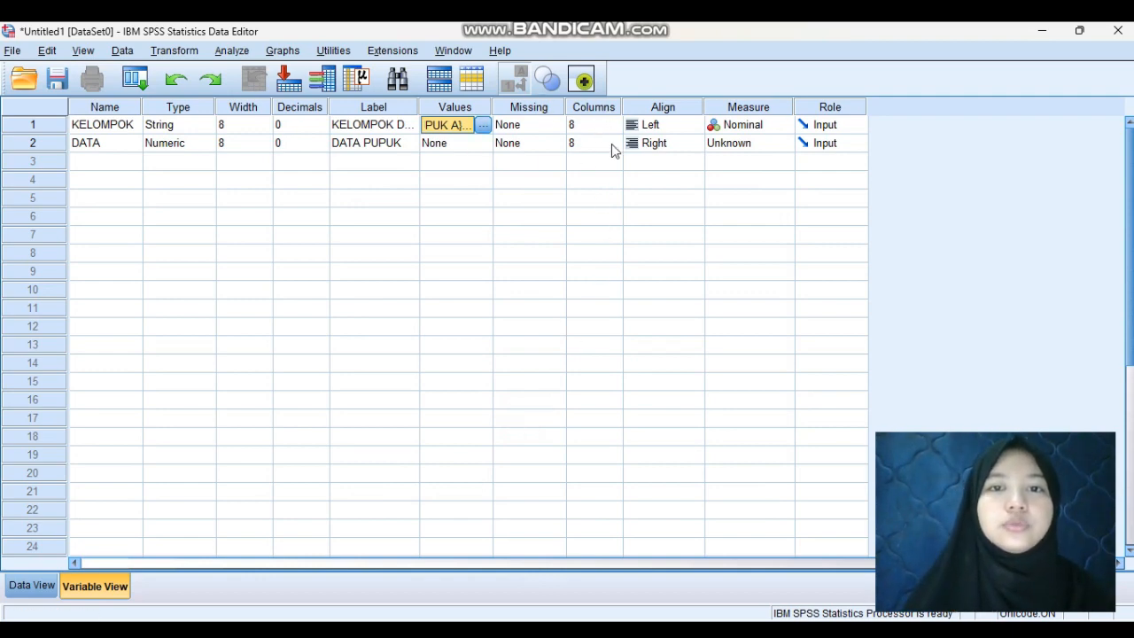
Set the alignment of KELOMPOK to Right and the measurement level of DATA to Scale.
left_click(677, 128)
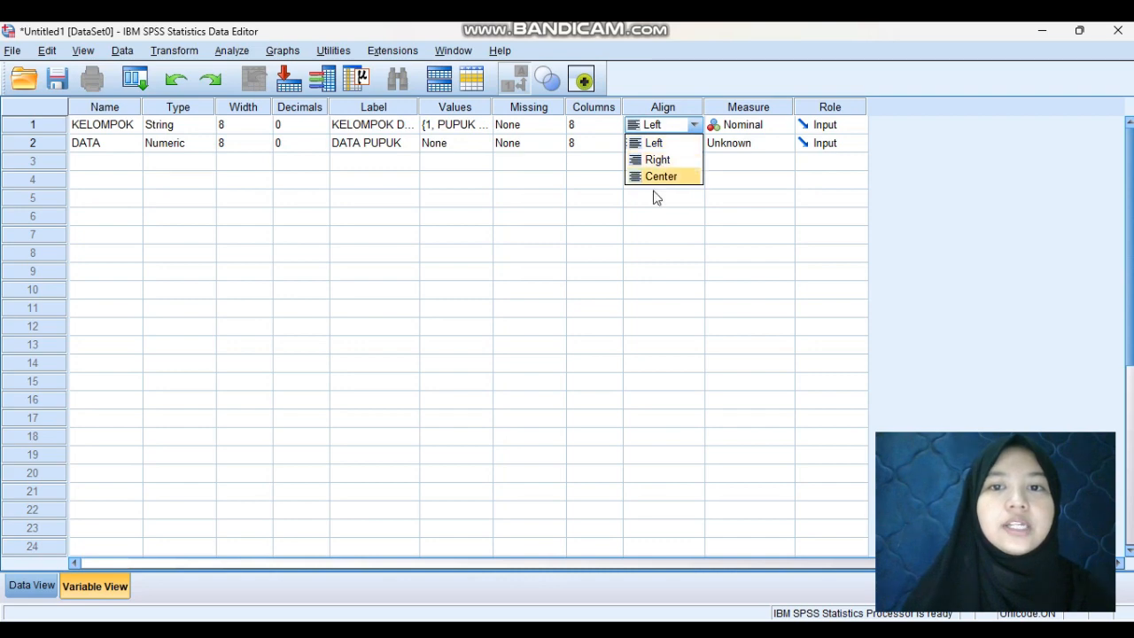
left_click(668, 158)
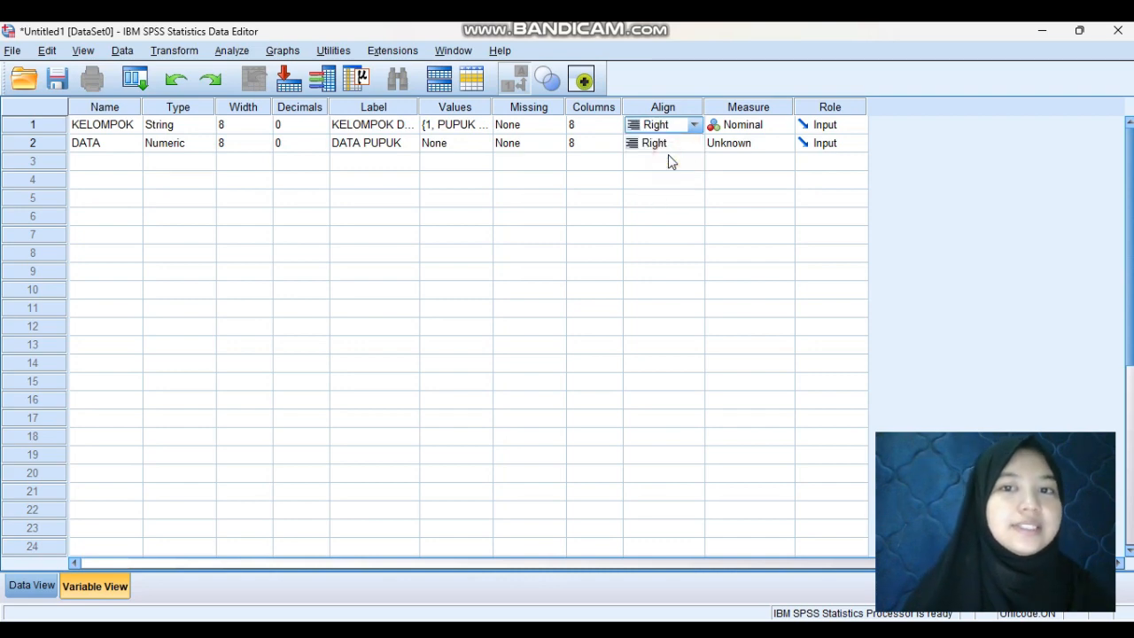
left_click(764, 147)
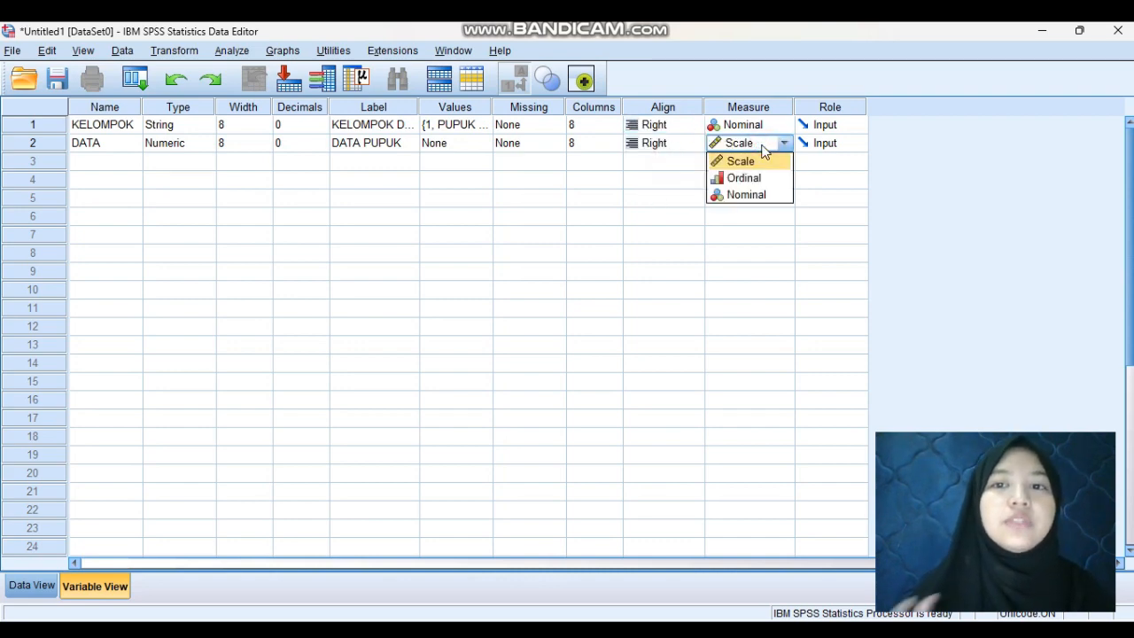
left_click(763, 163)
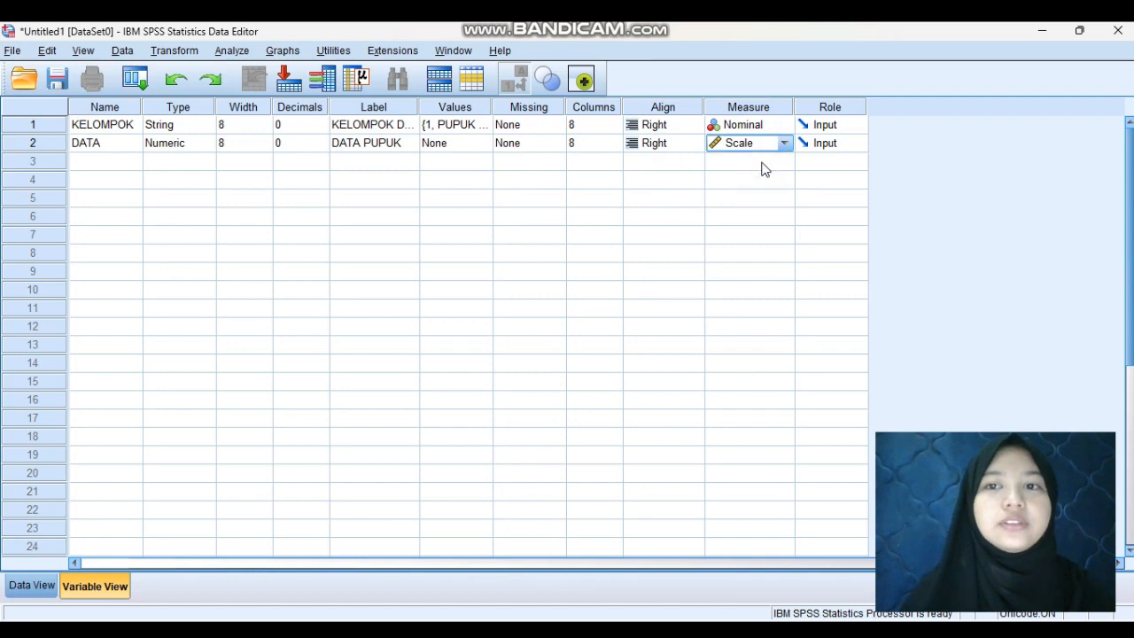
Show the SPSS data grid, switch to the DATA_SOAL workbook in Excel, and copy cells A1 to A18 of Sheet1.
left_click(31, 585)
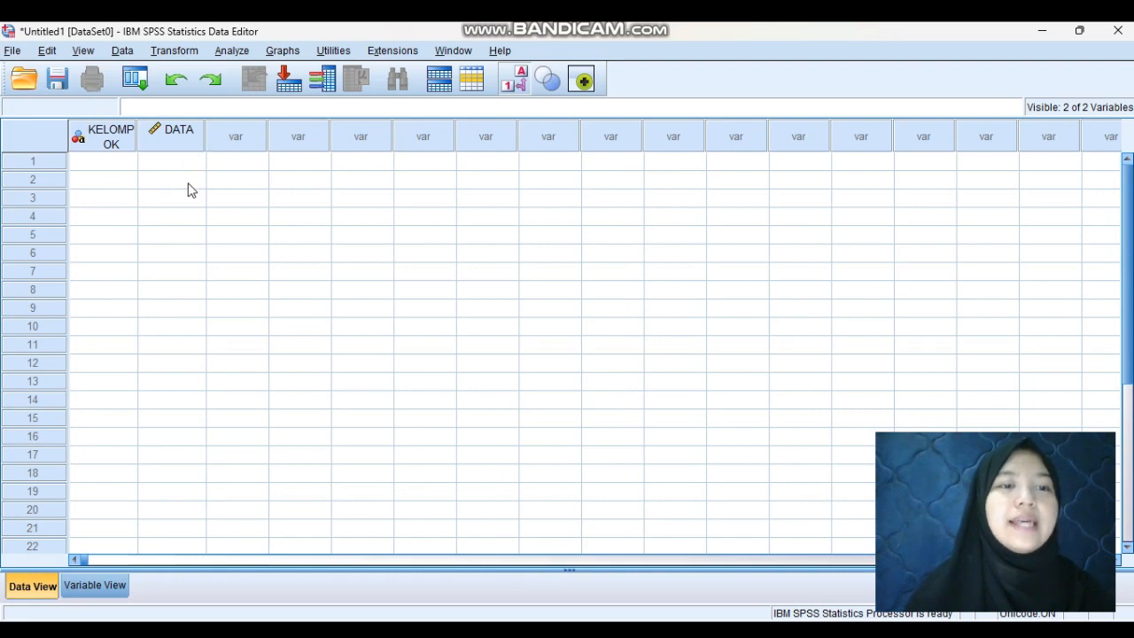
mouse_move(887, 633)
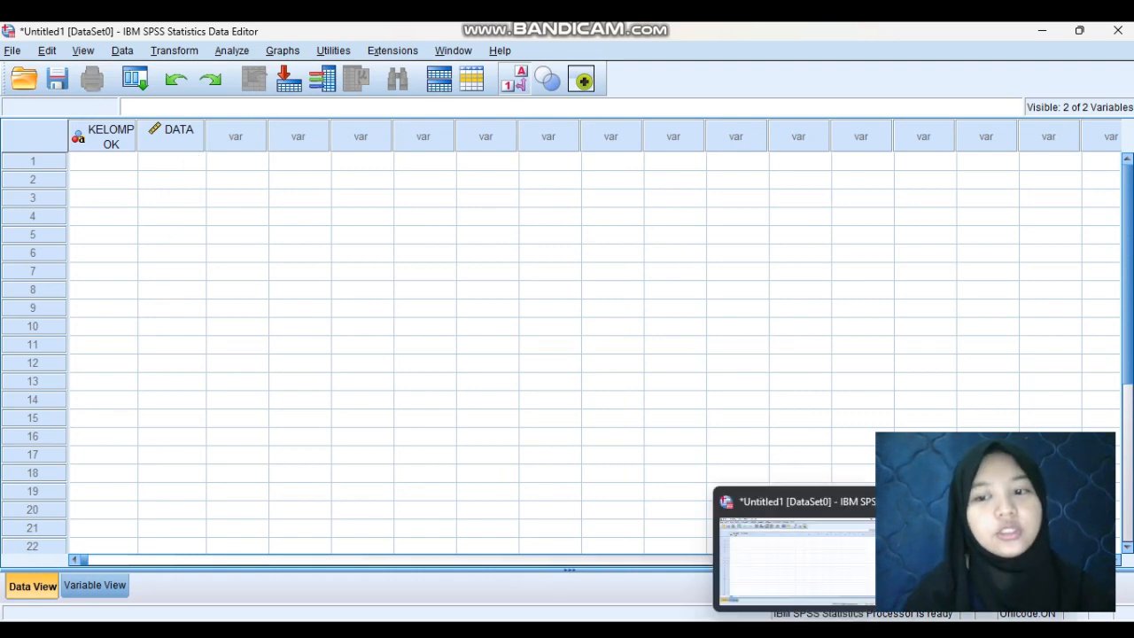
left_click(850, 632)
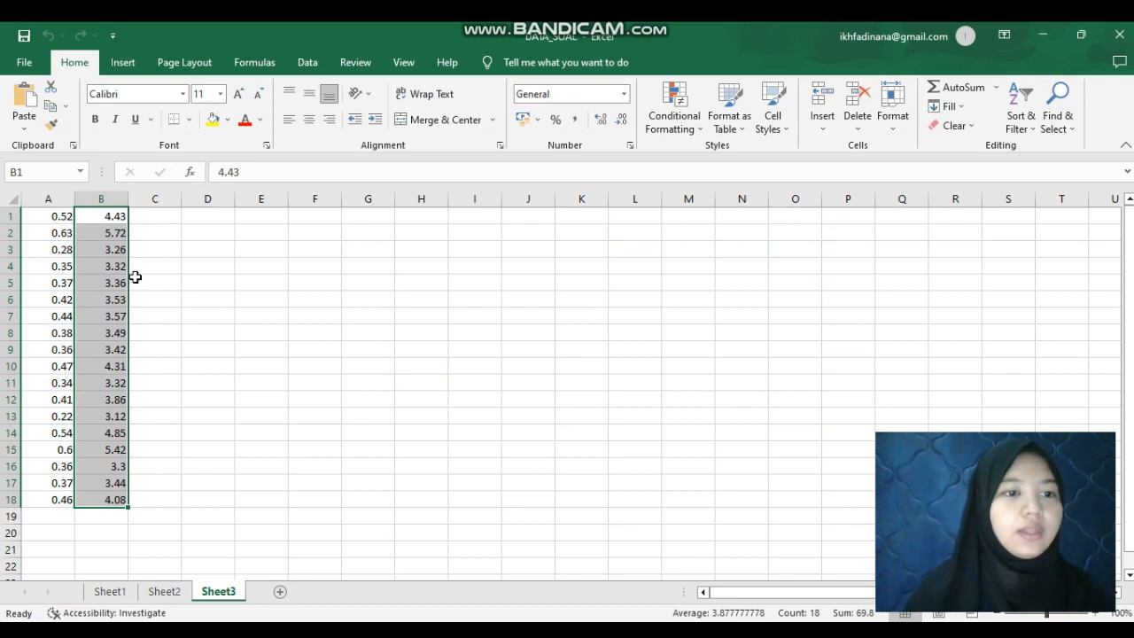
left_click(55, 220)
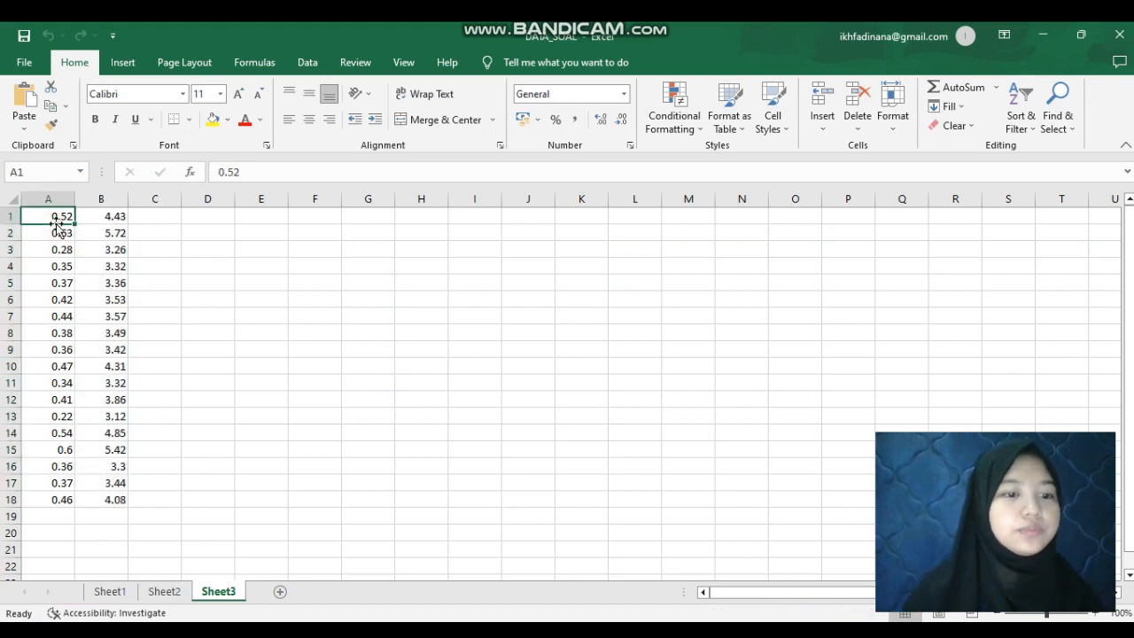
left_click(111, 592)
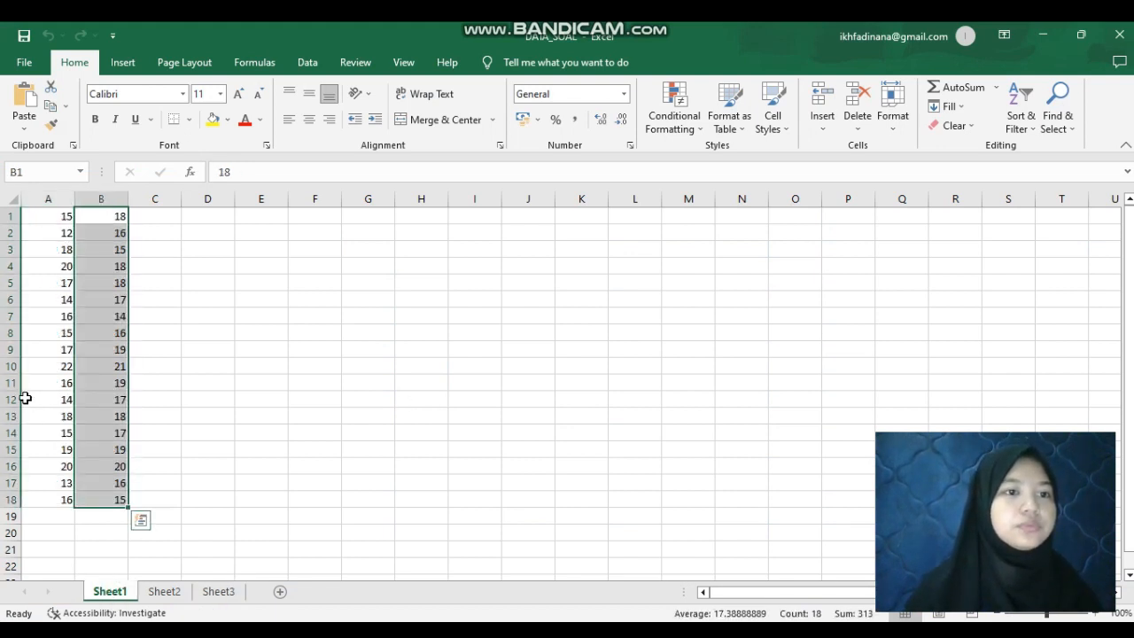
left_click(60, 229)
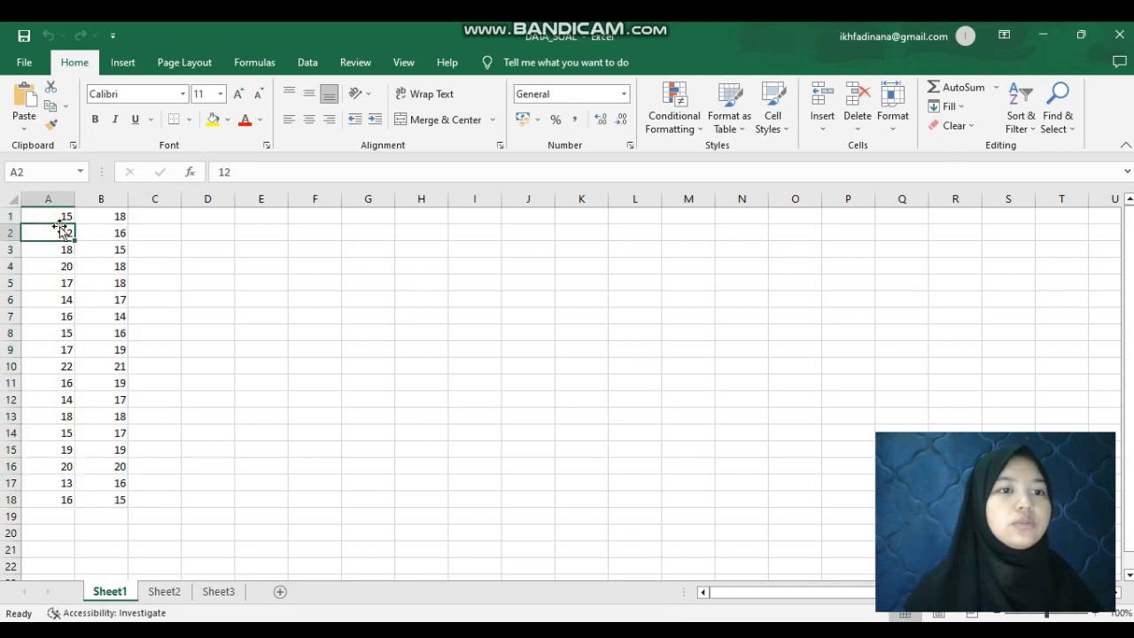
left_click(59, 213)
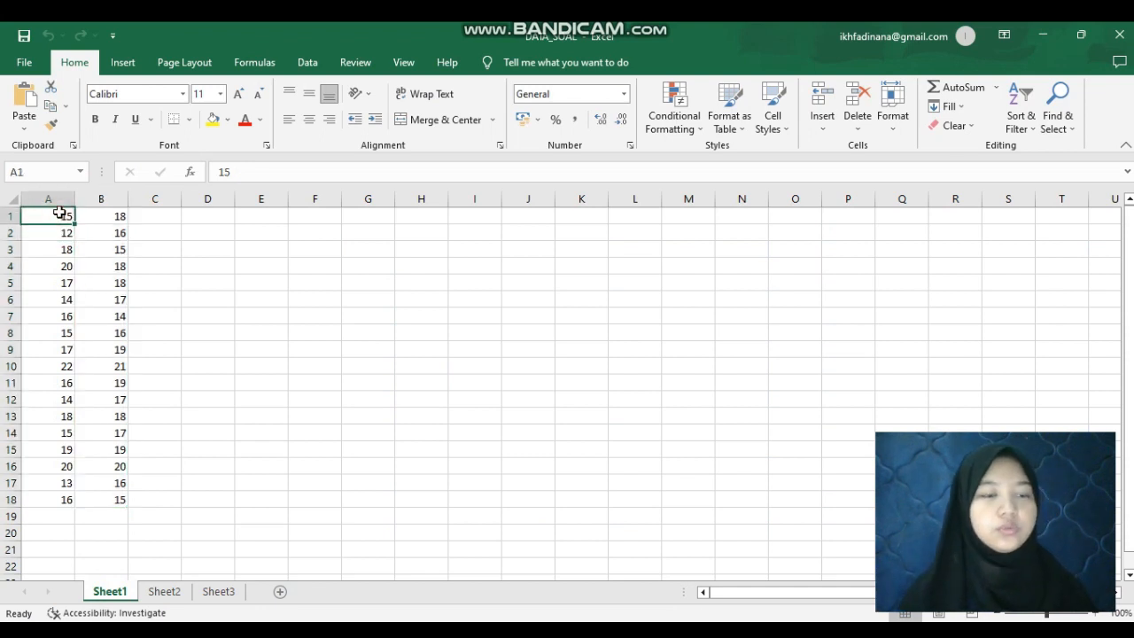
left_click_drag(58, 214, 69, 497)
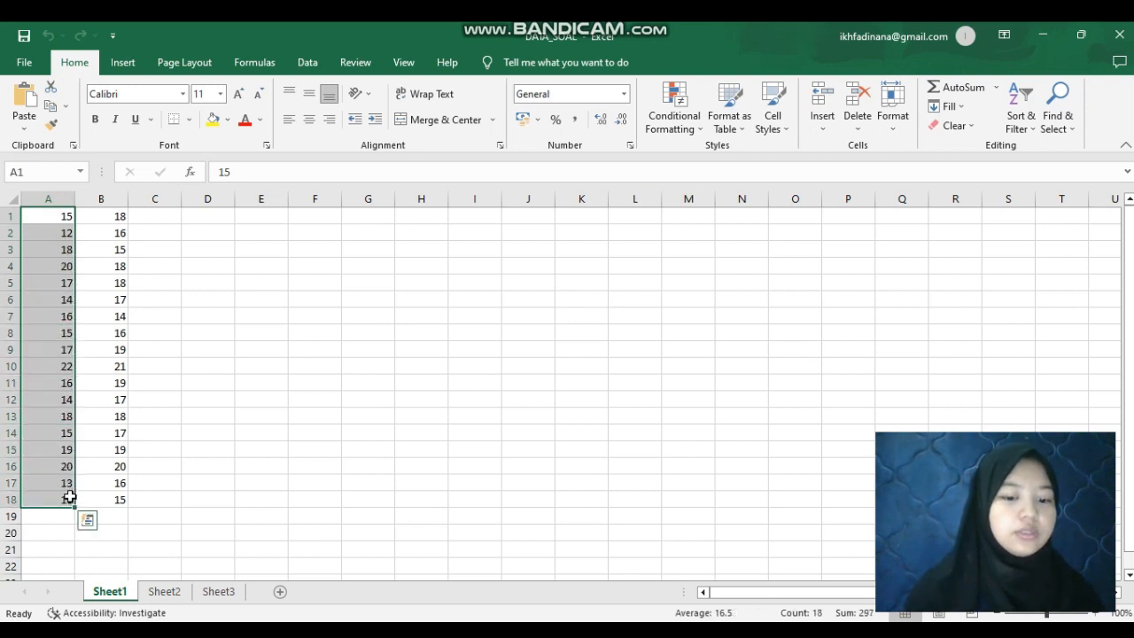
key("ctrl+c")
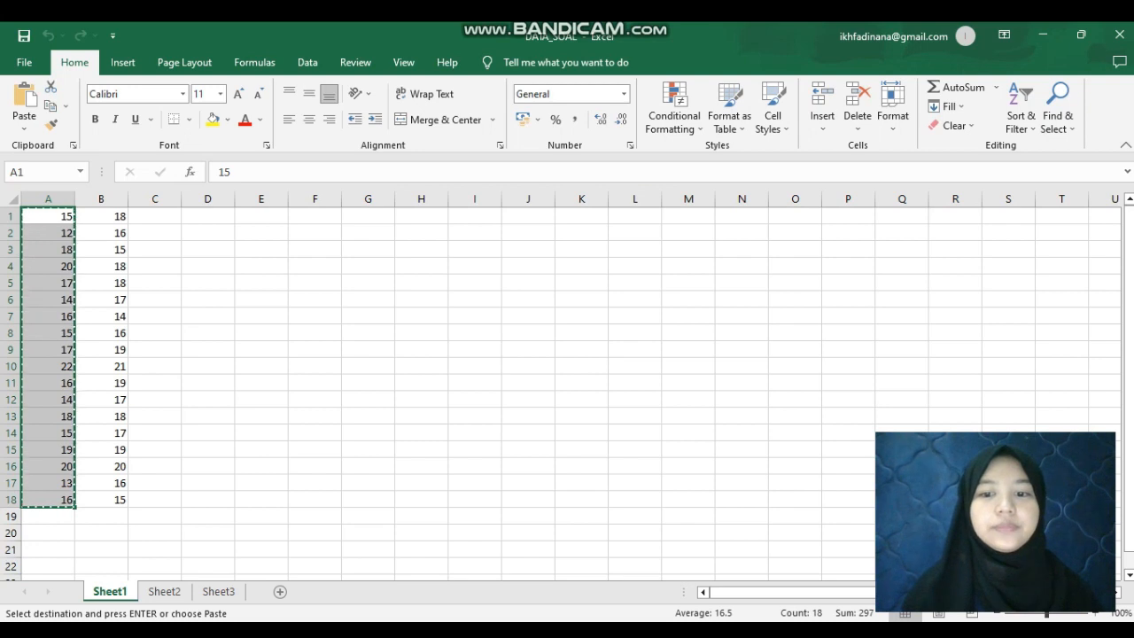
Switch to SPSS and paste the copied fertilizer A values into the DATA column starting at row 1.
left_click(825, 571)
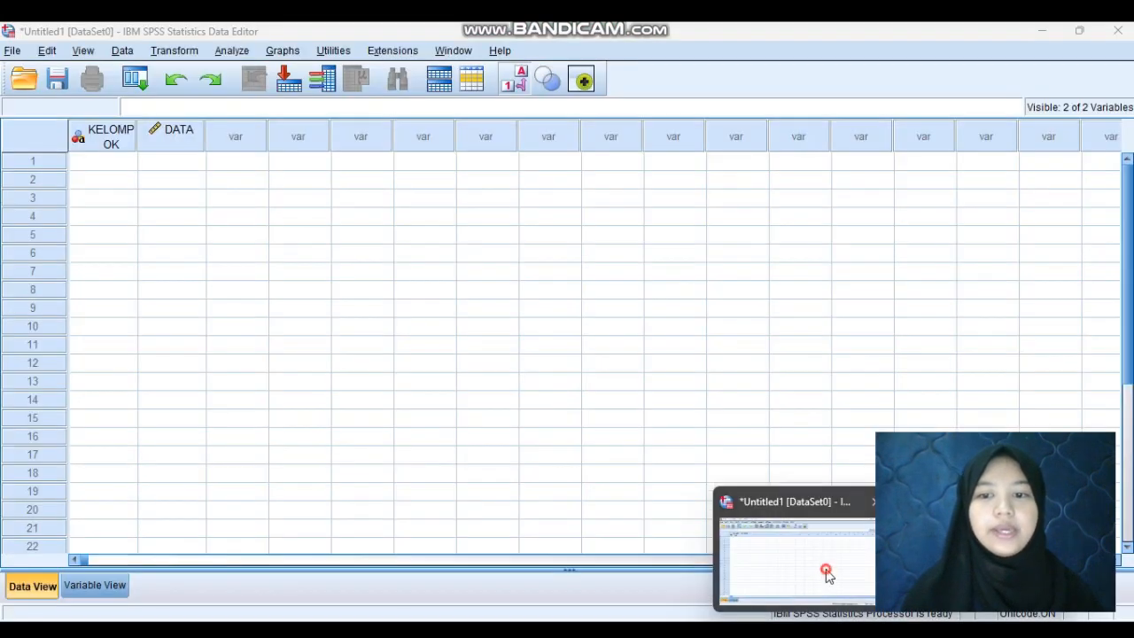
left_click(193, 160)
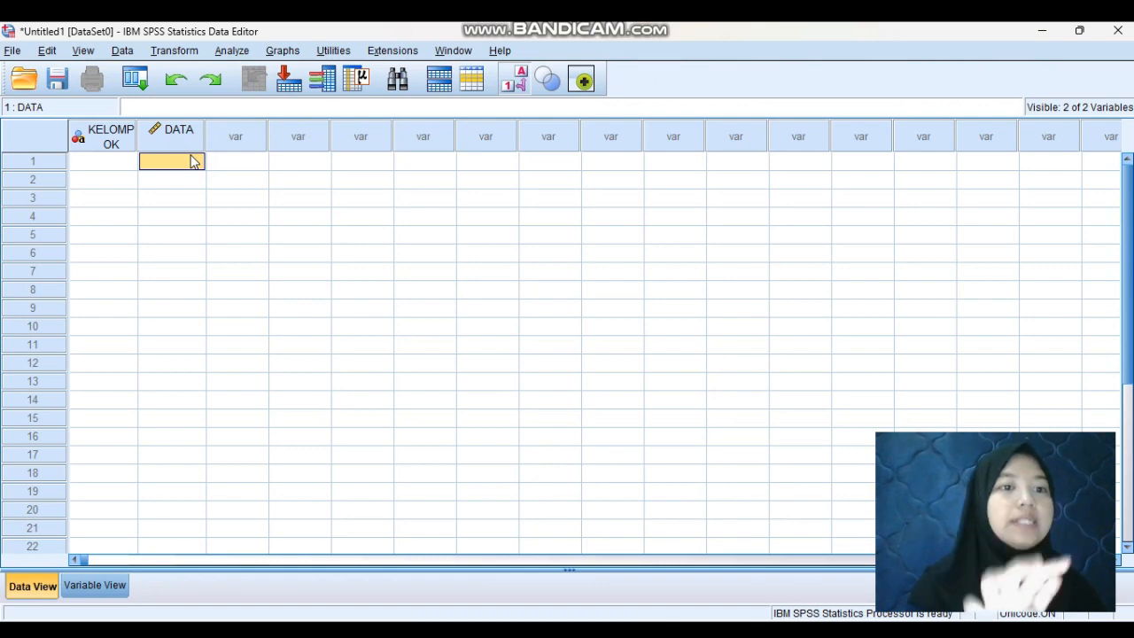
key("ctrl+v")
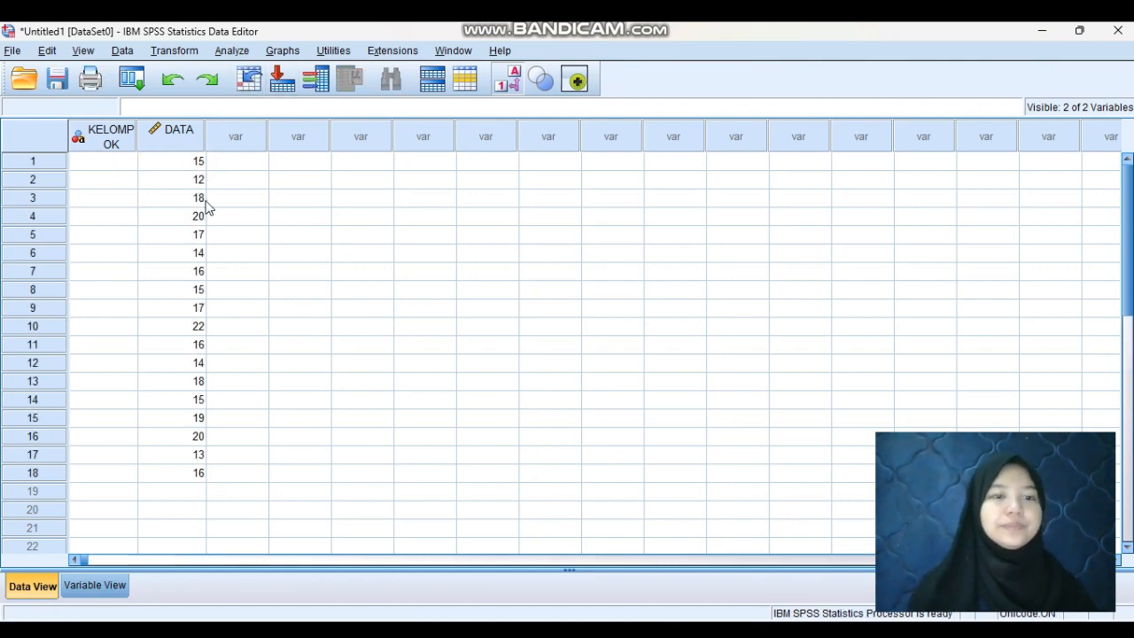
Switch to the DATA_SOAL workbook in Excel and copy cells B1 to B18 of Sheet1.
mouse_move(819, 630)
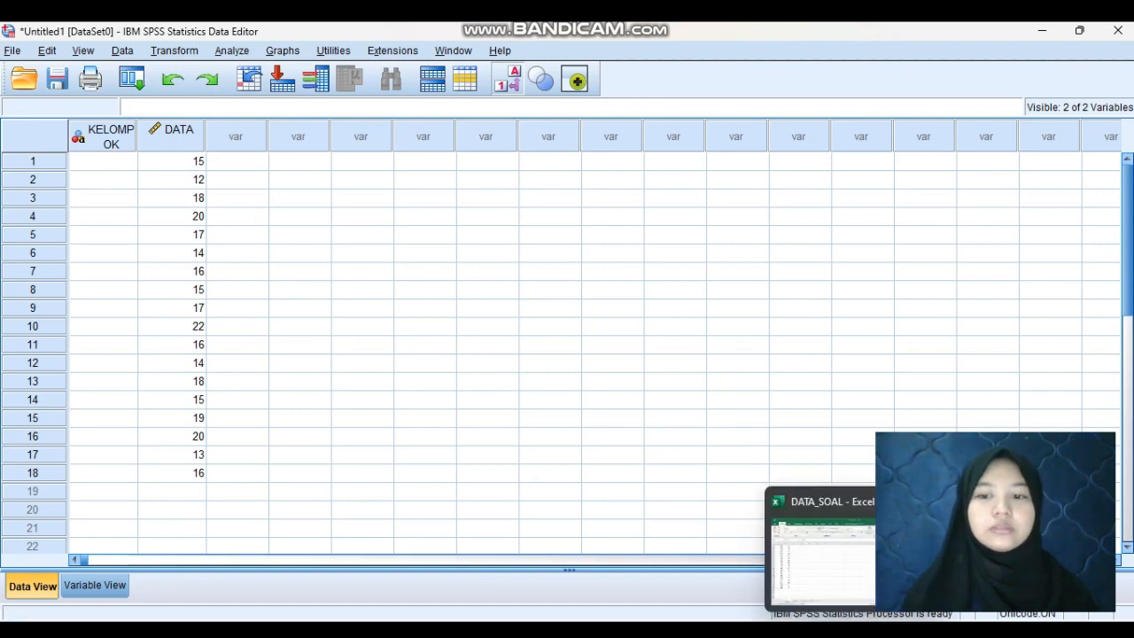
left_click(861, 585)
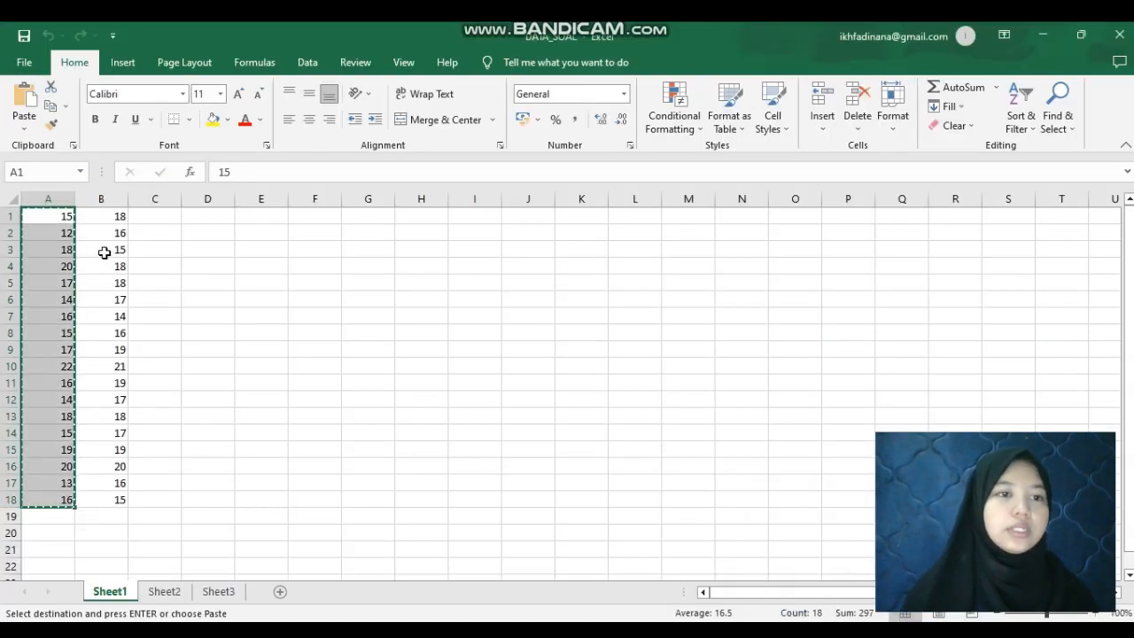
left_click(97, 218)
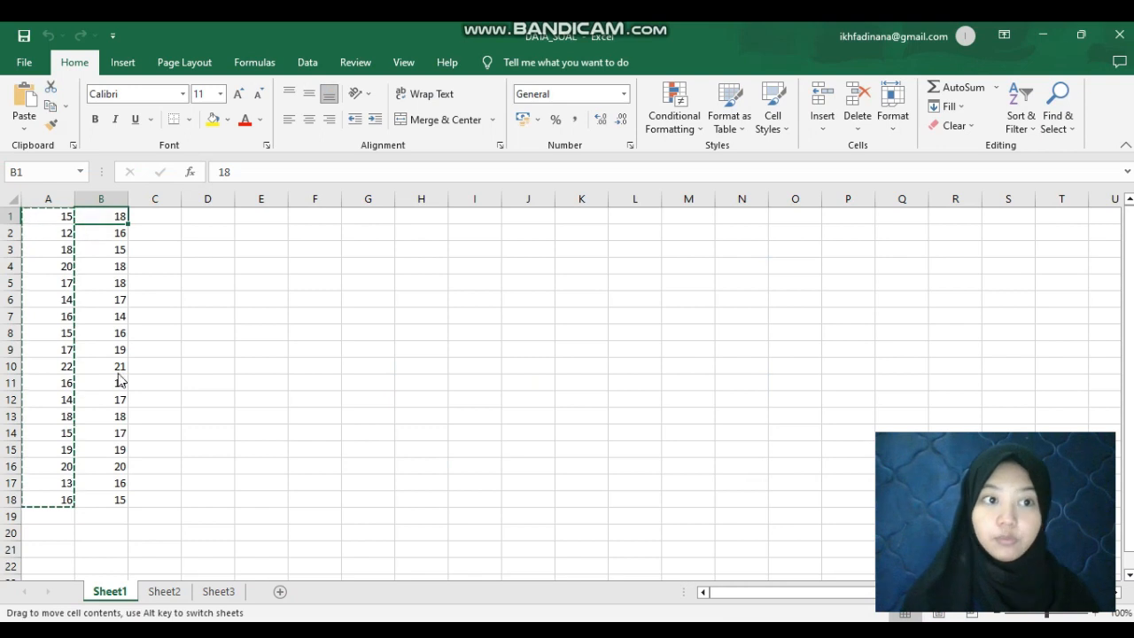
left_click_drag(118, 379, 124, 499)
key("ctrl+c")
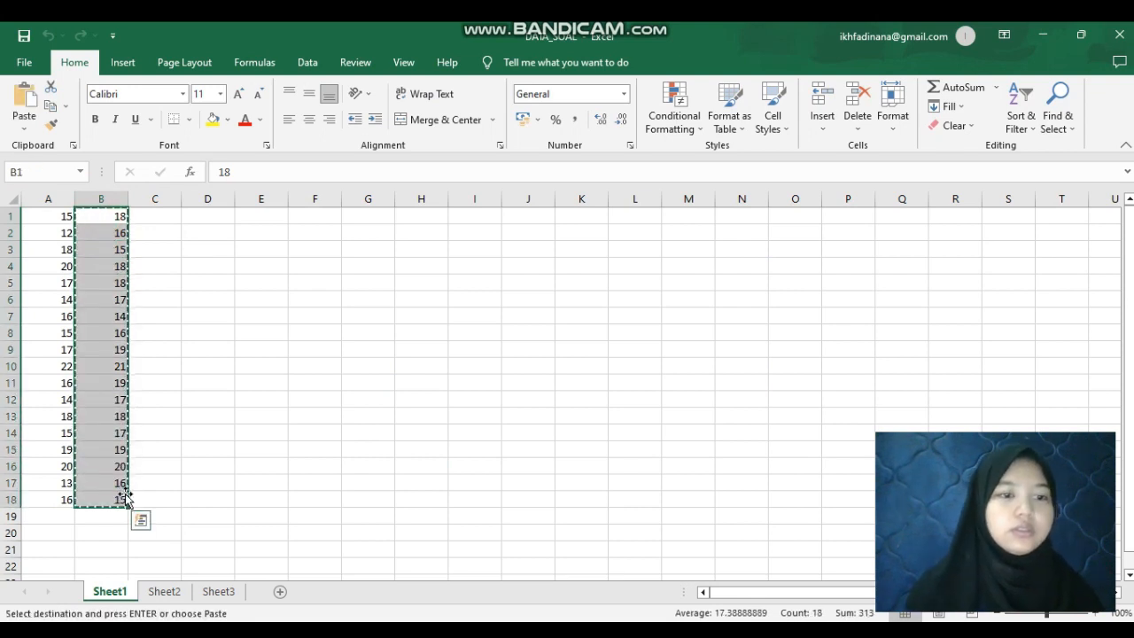
Switch to SPSS and paste the copied fertilizer B values into the DATA column starting at row 19.
mouse_move(891, 630)
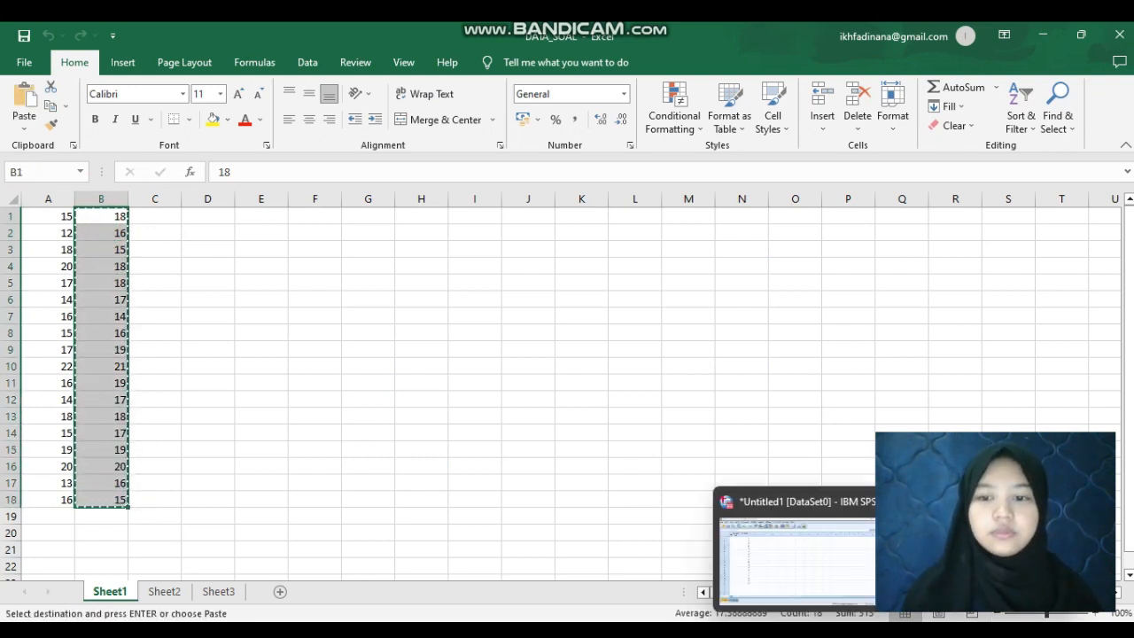
left_click(825, 579)
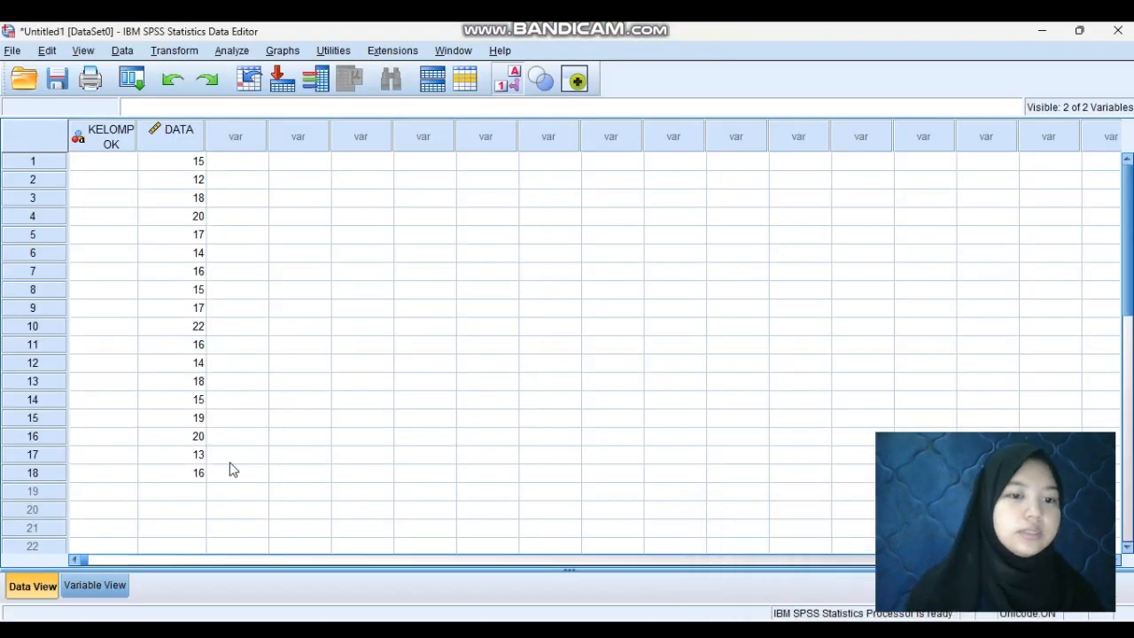
left_click(198, 492)
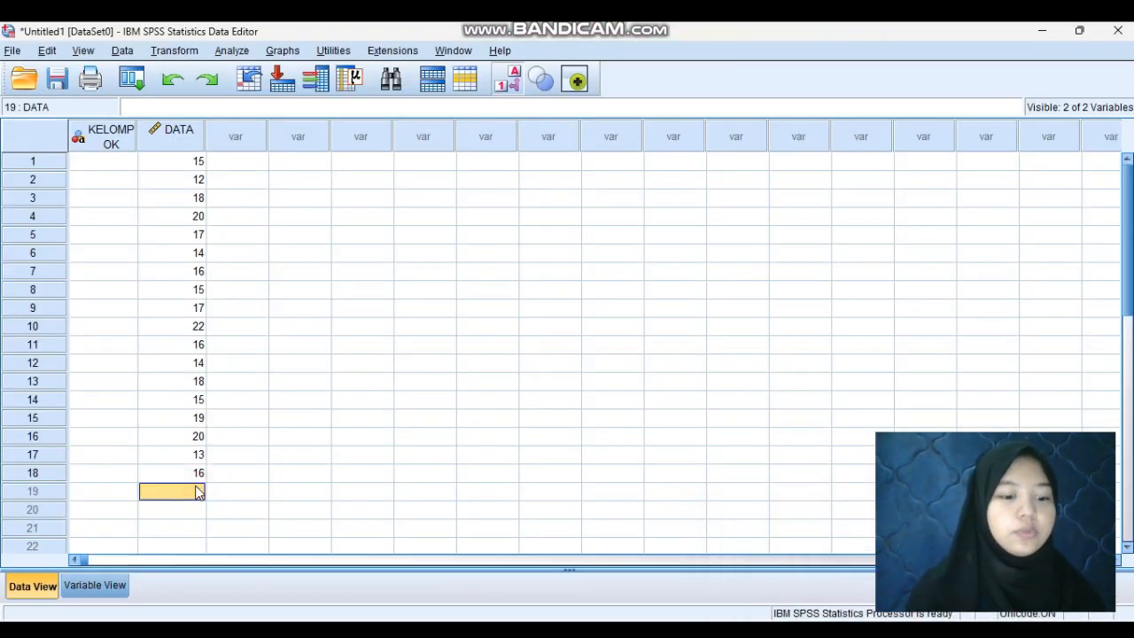
key("ctrl+v")
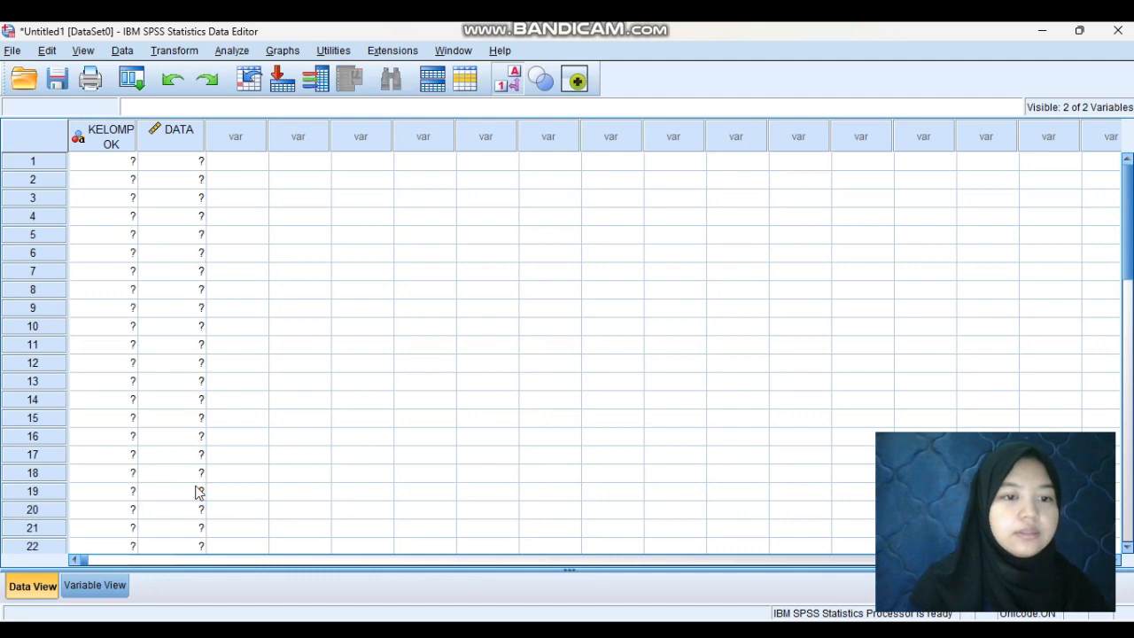
Enter group code 1 in the first row of the KELOMPOK column.
left_click(111, 162)
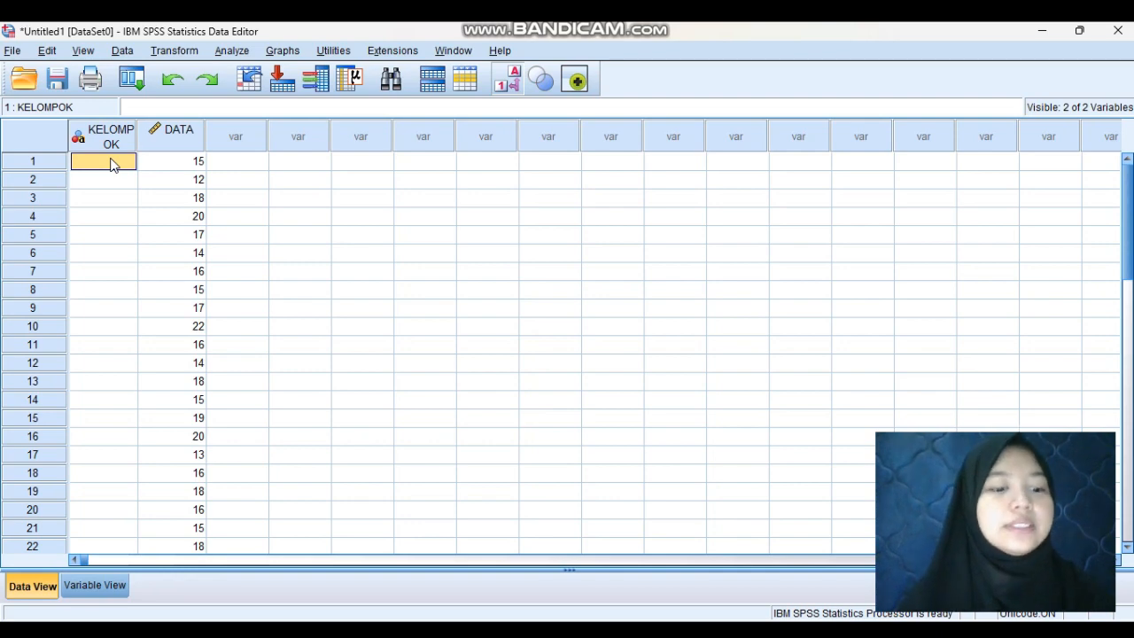
double_click(111, 162)
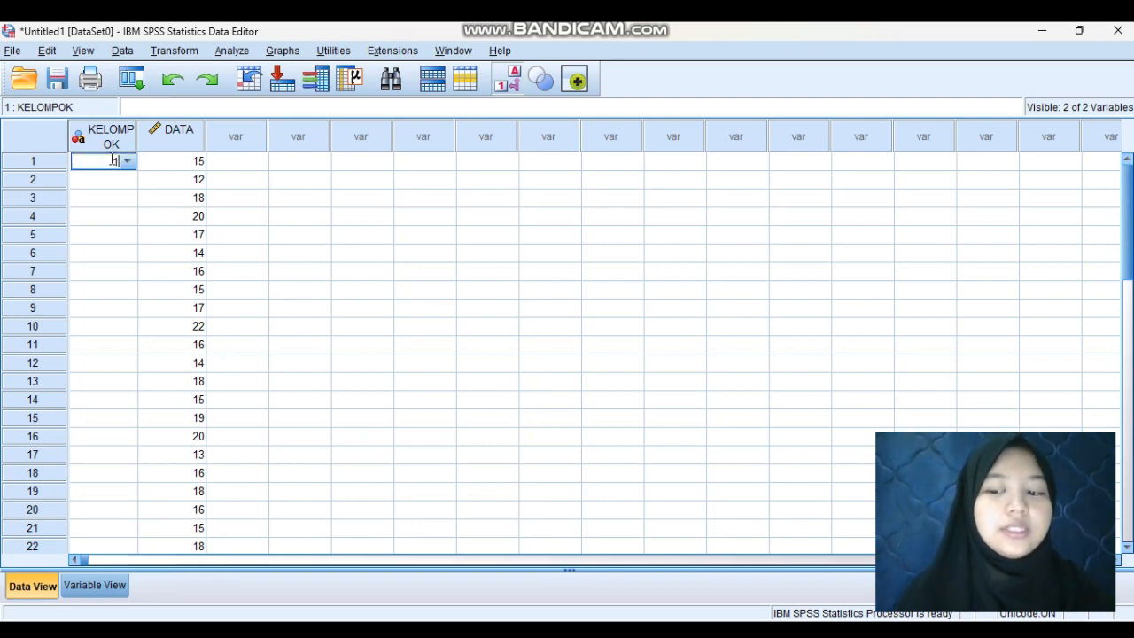
type("1")
key("Return")
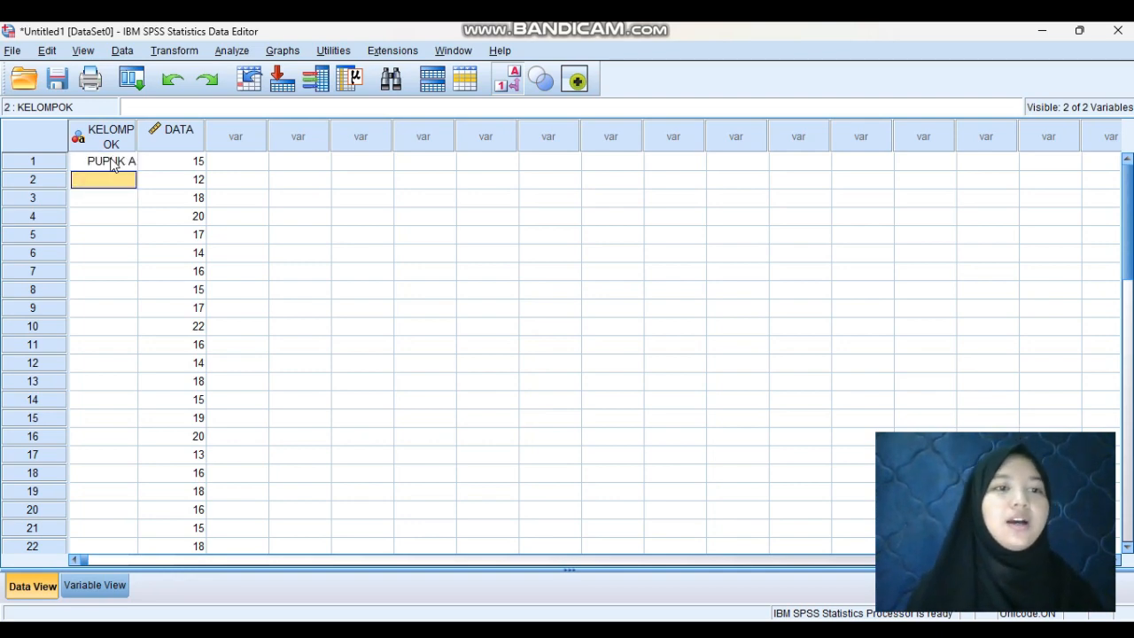
double_click(112, 161)
key("Return")
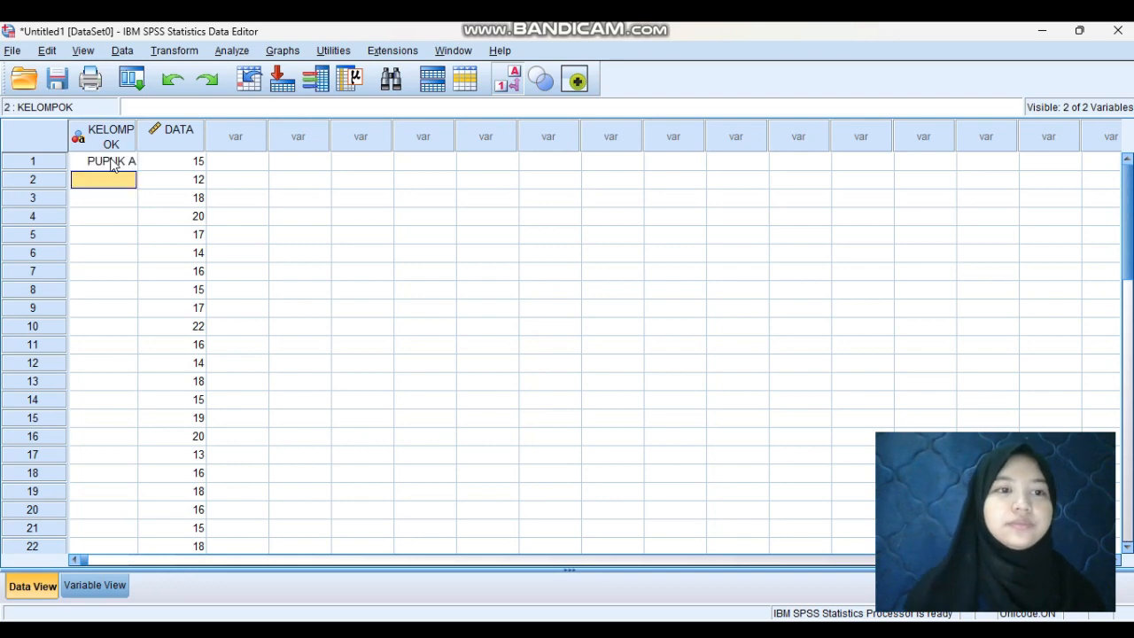
Copy the group code 1 (PUPUK A) from row 1 of the KELOMPOK column into rows 2 to 18.
left_click(111, 163)
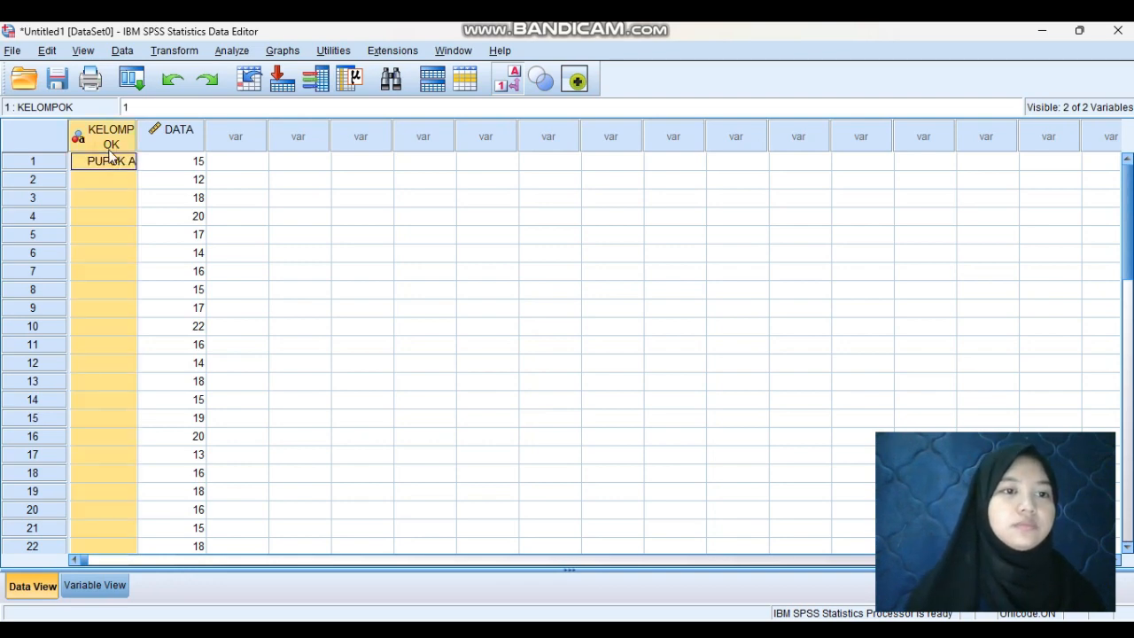
double_click(110, 162)
key("Return")
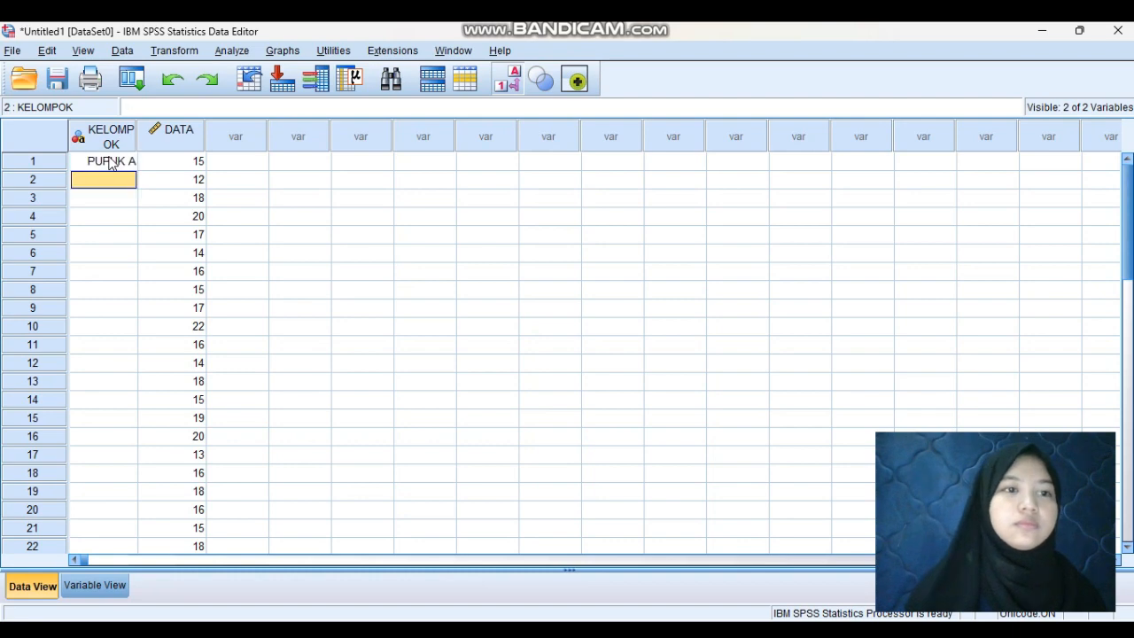
left_click(111, 163)
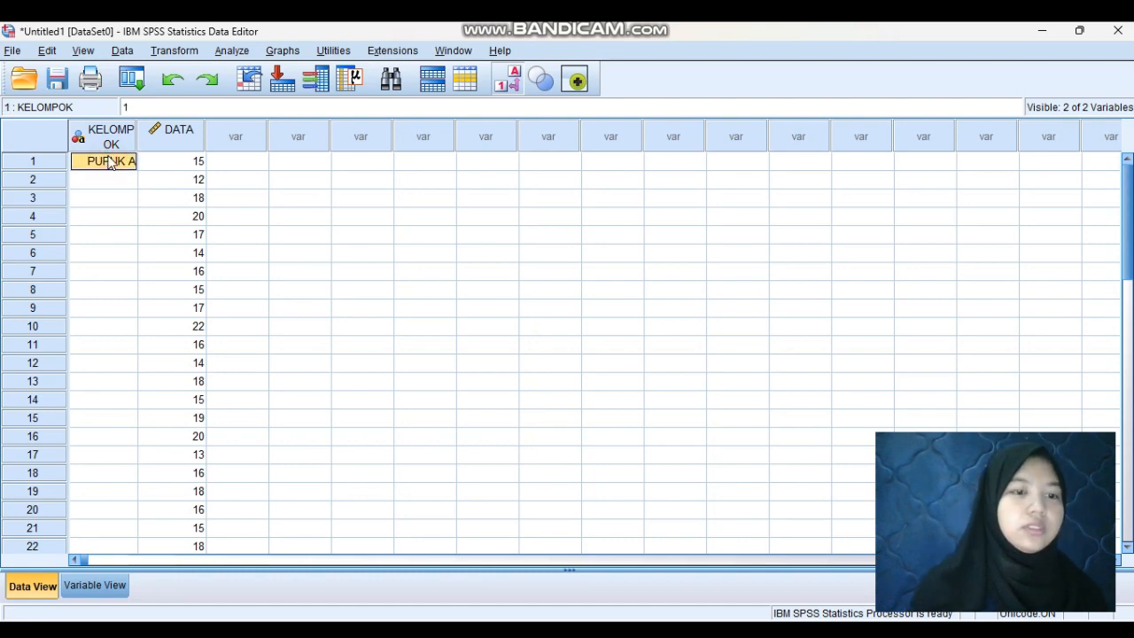
key("Return")
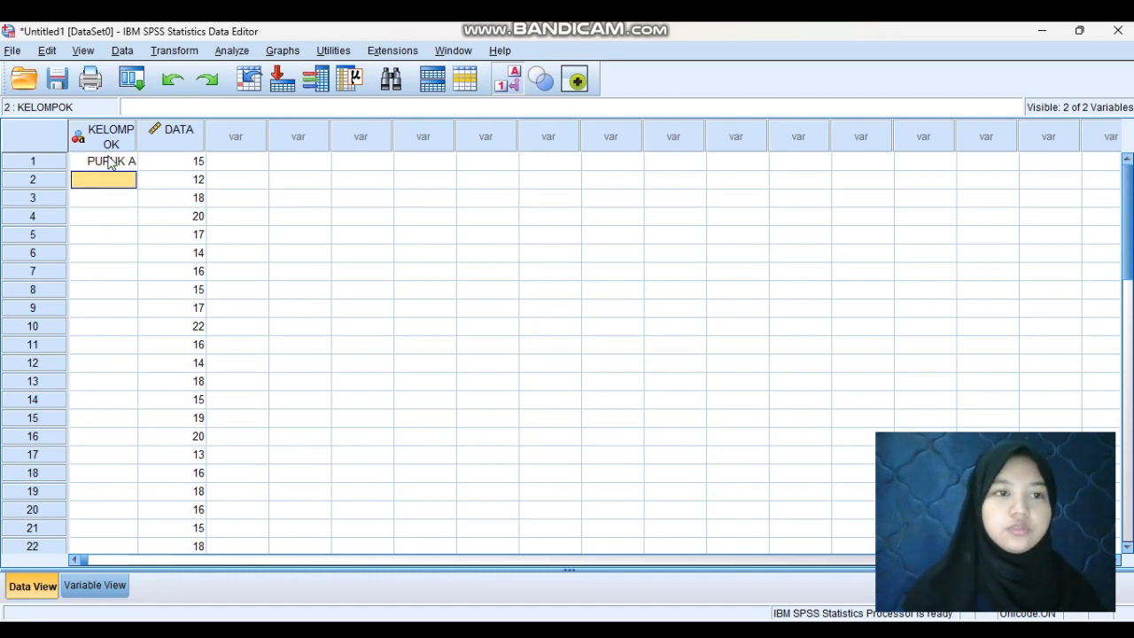
left_click_drag(109, 162, 98, 478)
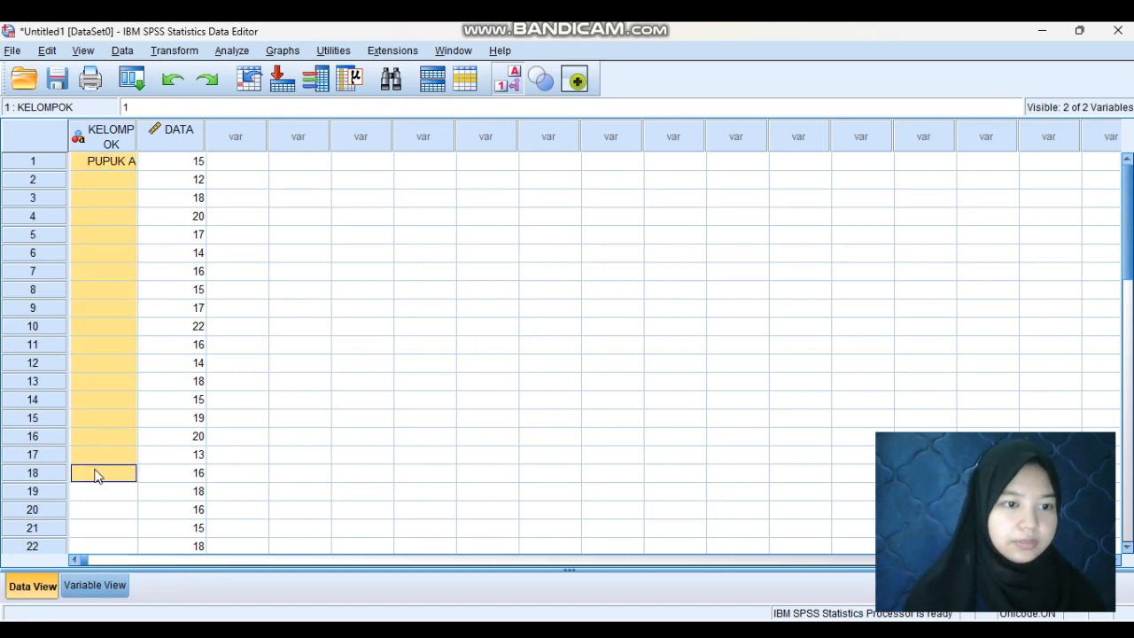
key("ctrl+v")
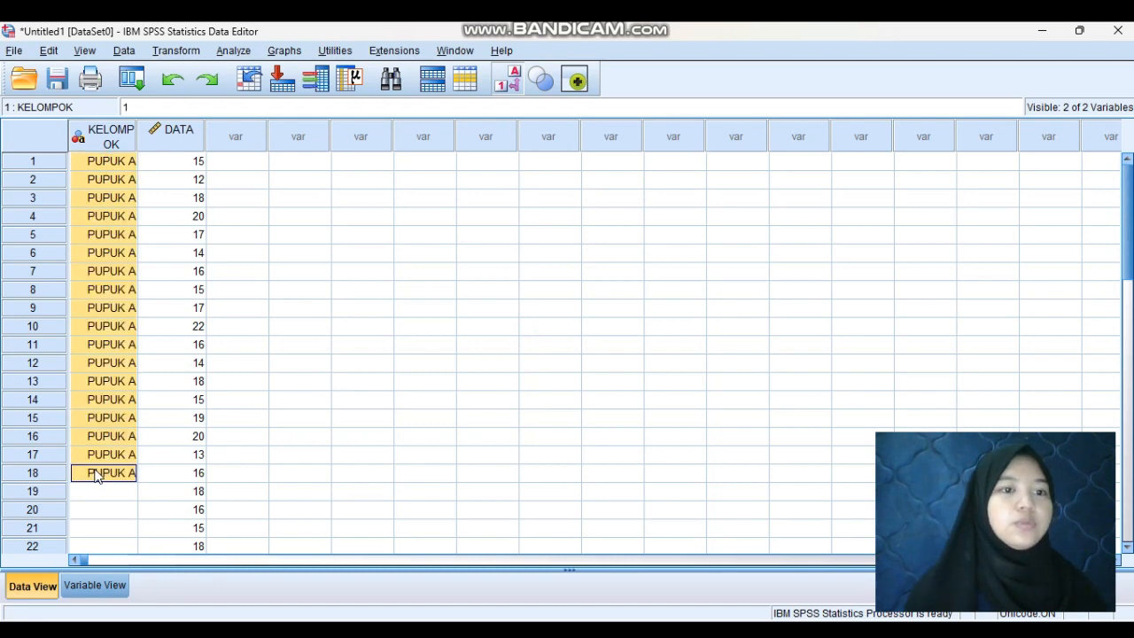
Enter group code 2 in row 19 of the KELOMPOK column.
scroll(98, 476, "down", 4)
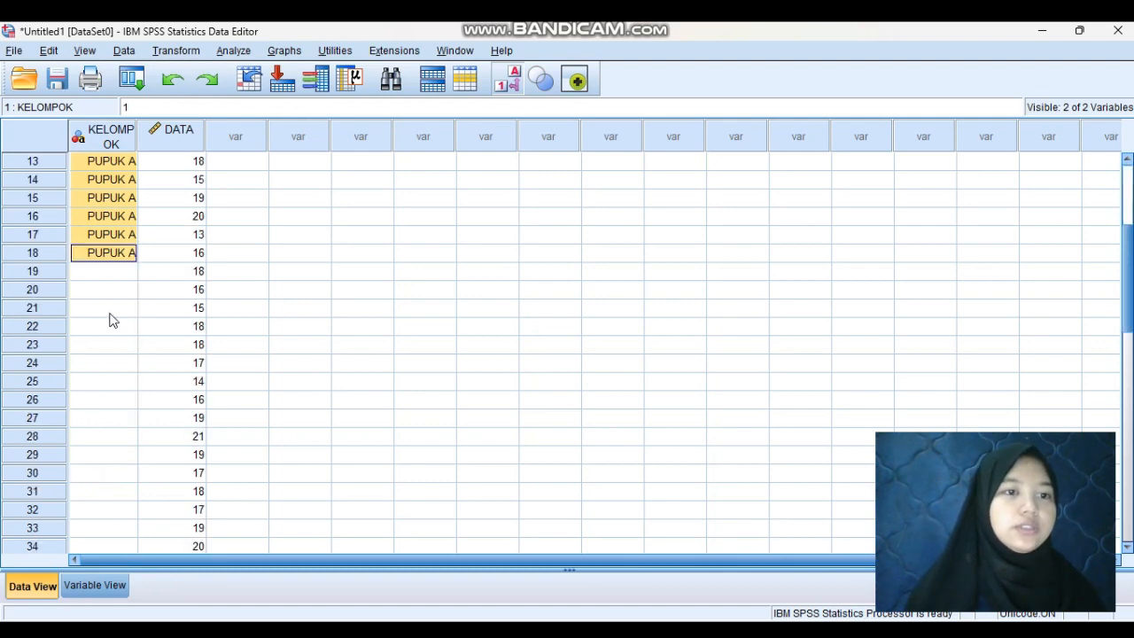
left_click(107, 273)
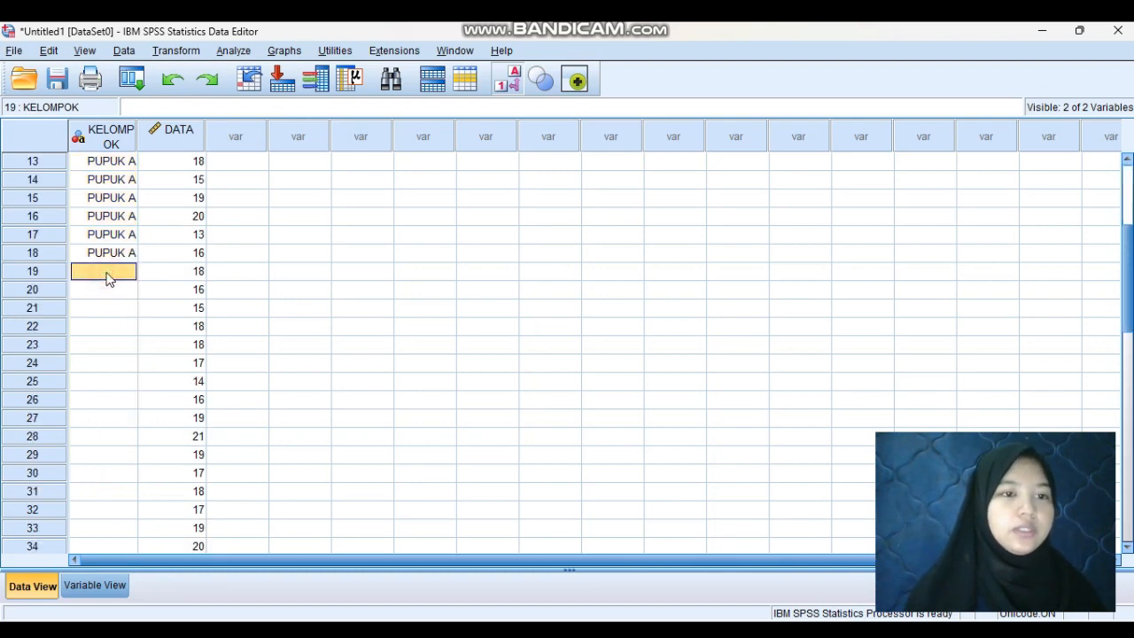
type("2")
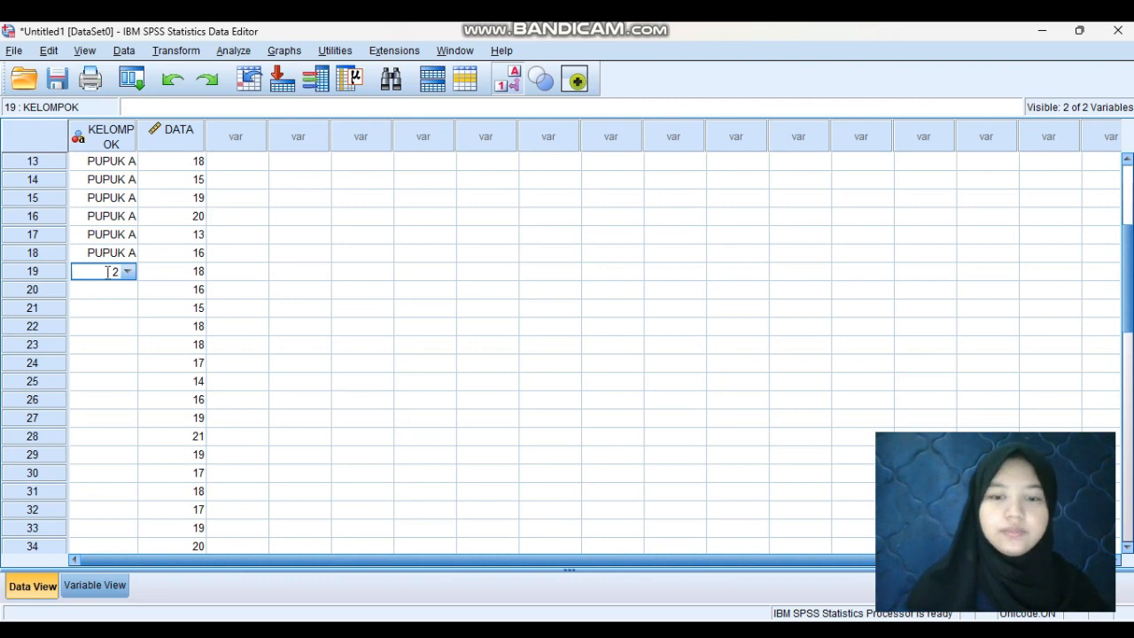
key("Return")
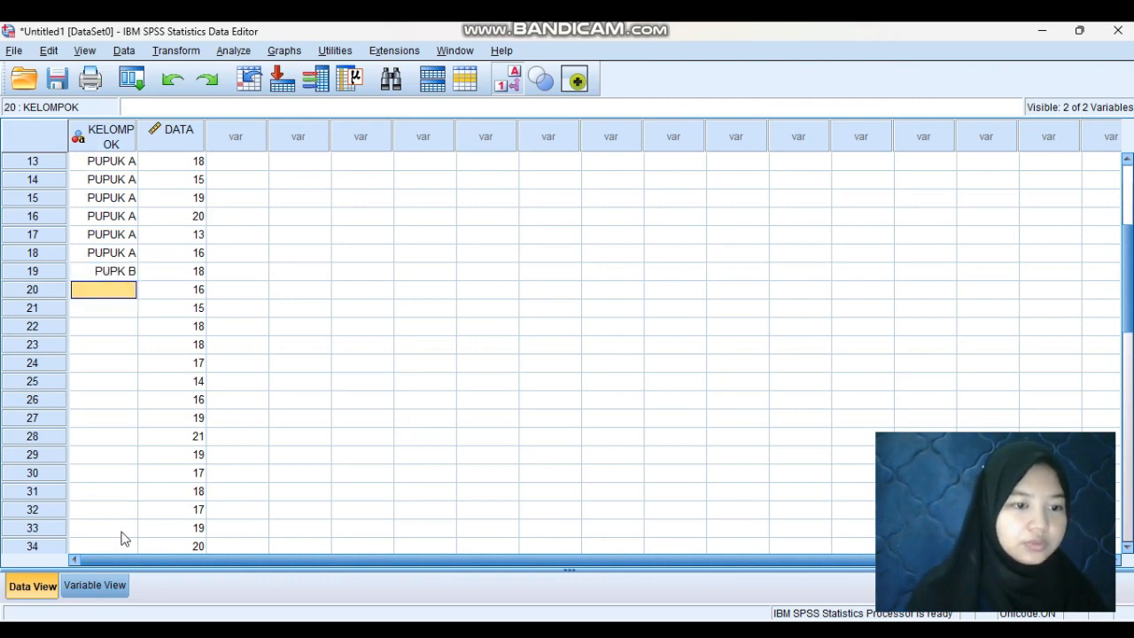
Correct the misspelled value label of KELOMPOK by removing the entry for 2 and adding 2 = "PUPUK B".
left_click(94, 585)
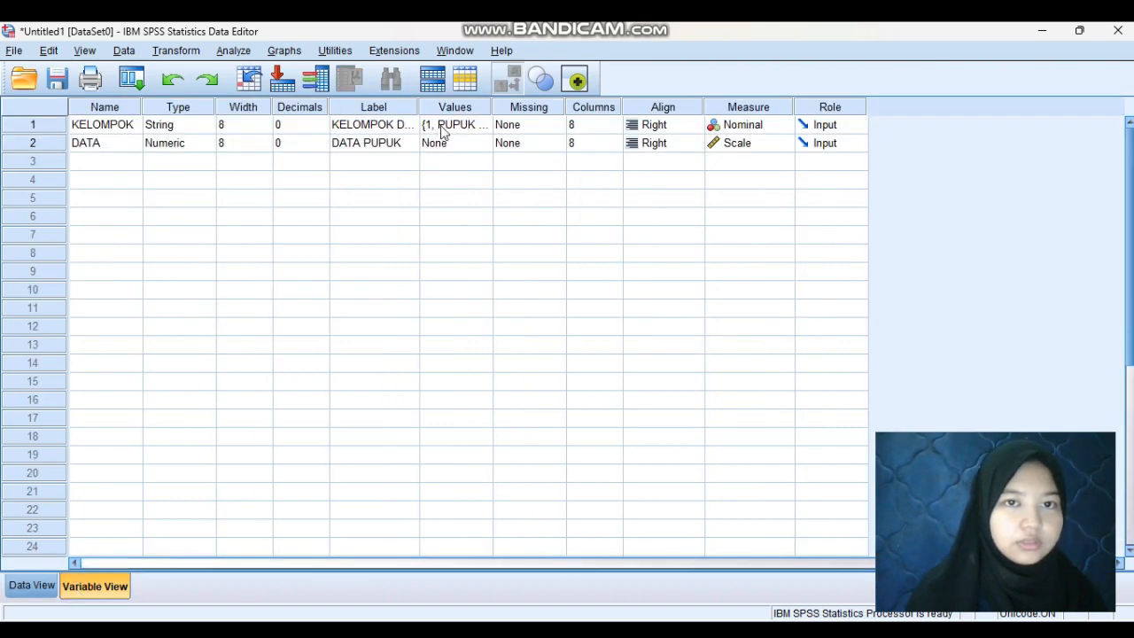
left_click(481, 127)
left_click(484, 125)
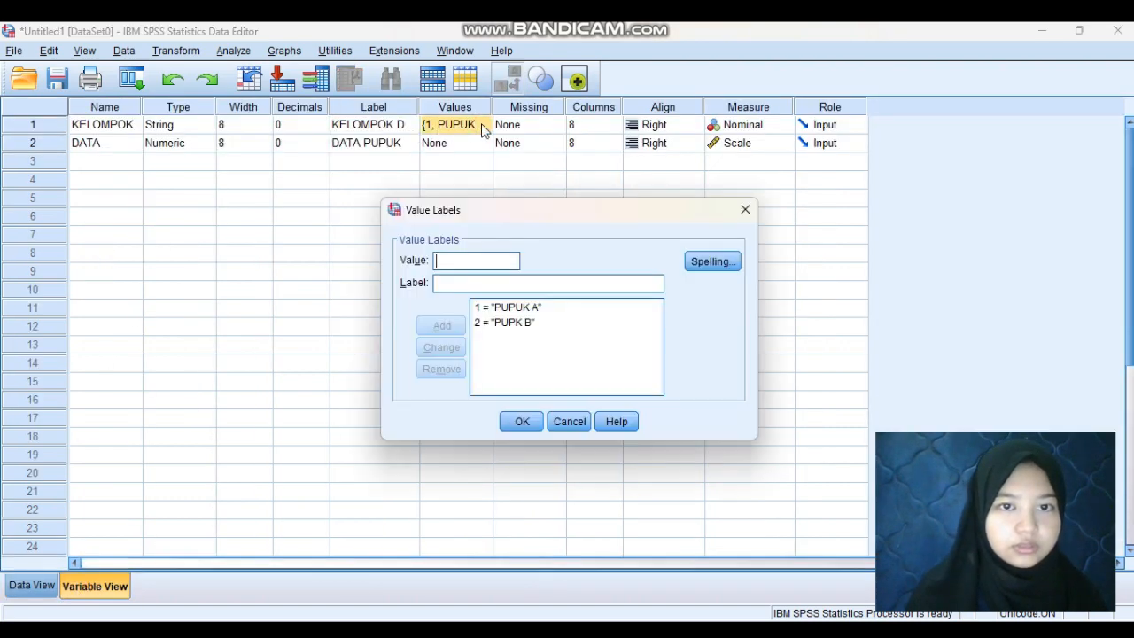
left_click(498, 322)
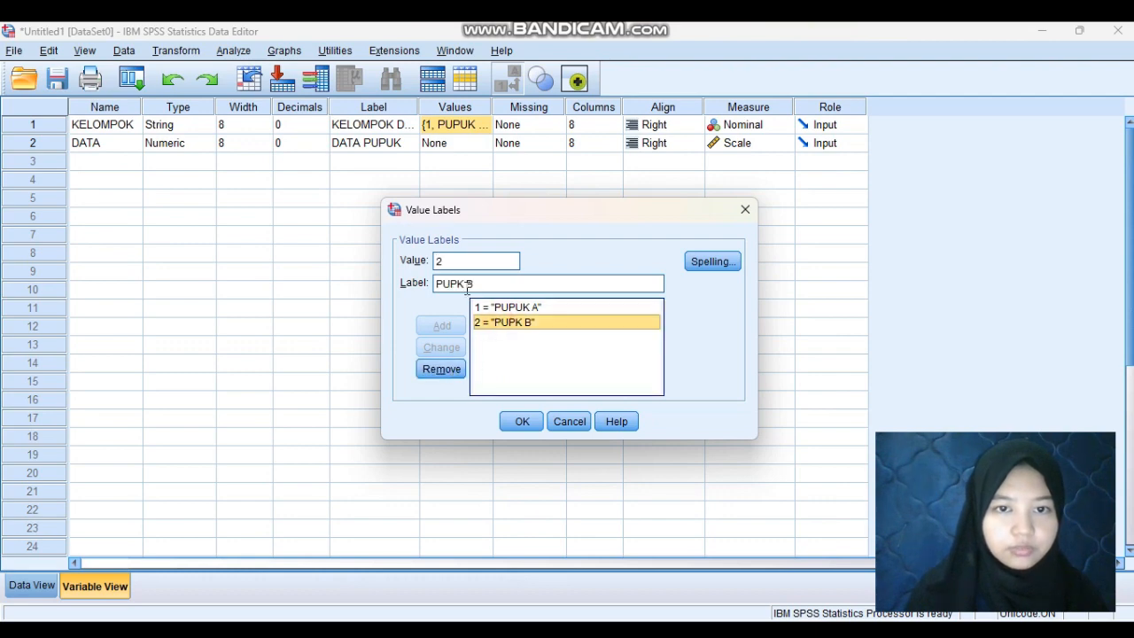
left_click(443, 370)
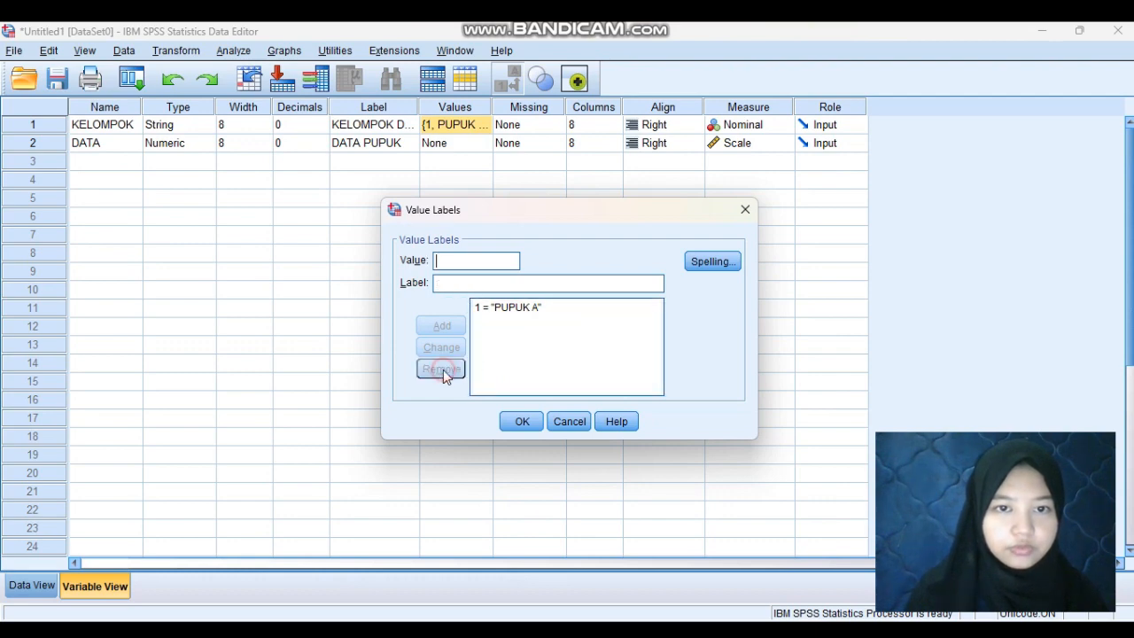
left_click(457, 257)
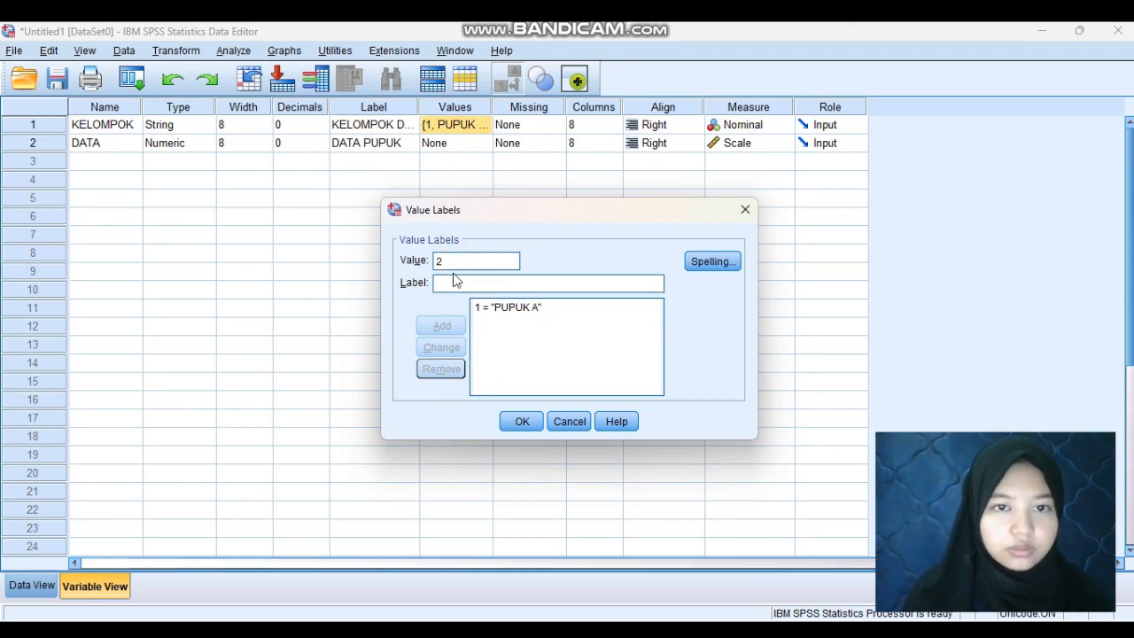
type("PUPUK B")
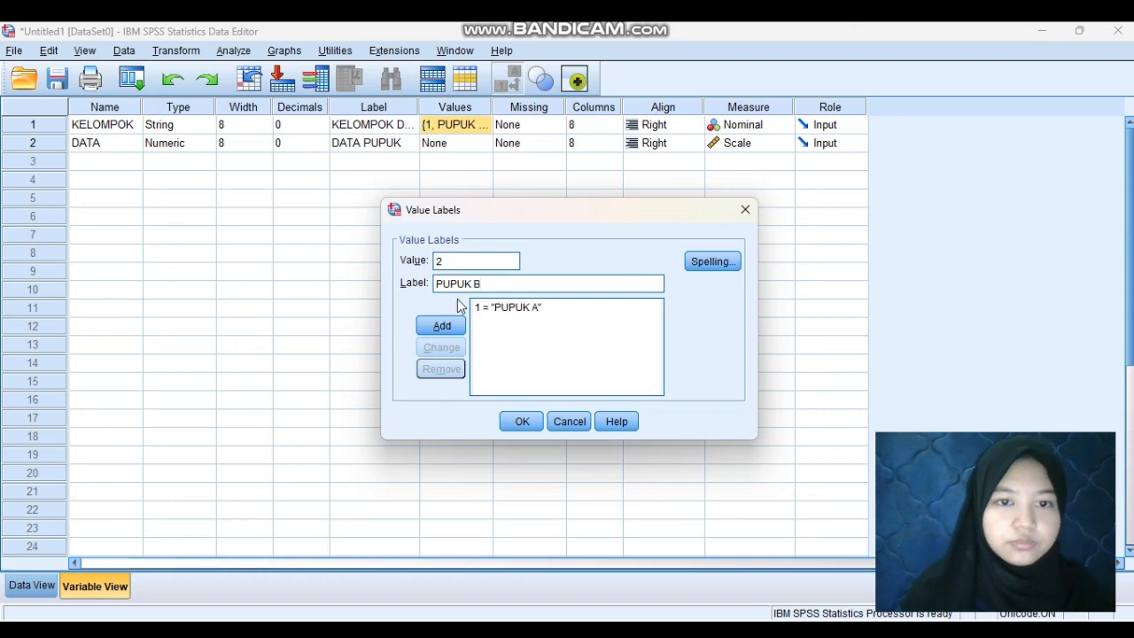
left_click(451, 327)
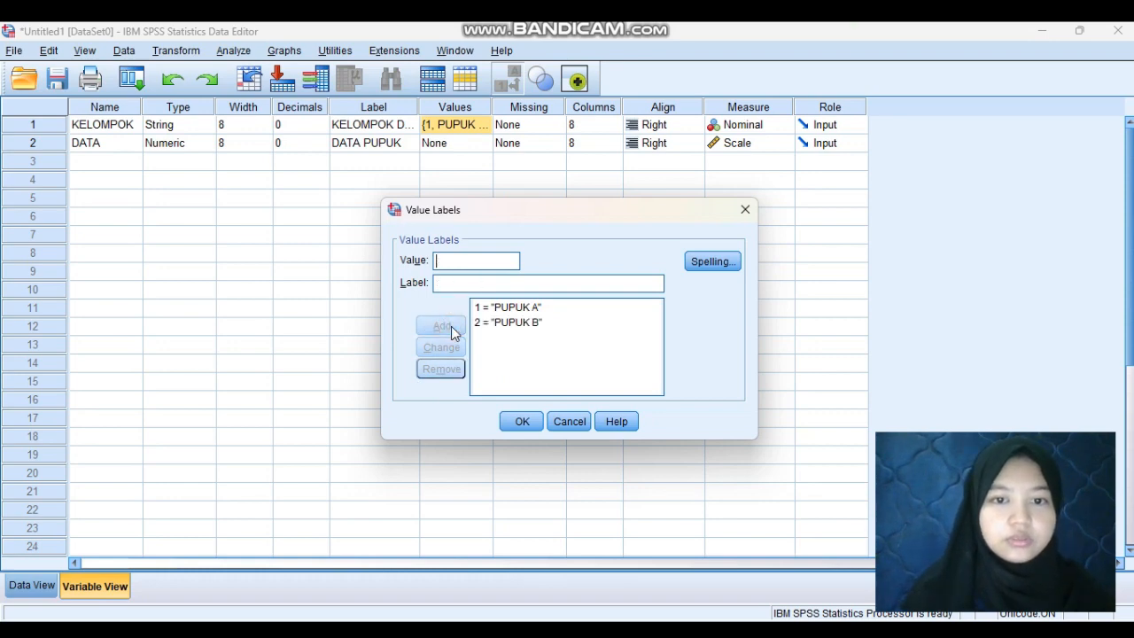
left_click(523, 421)
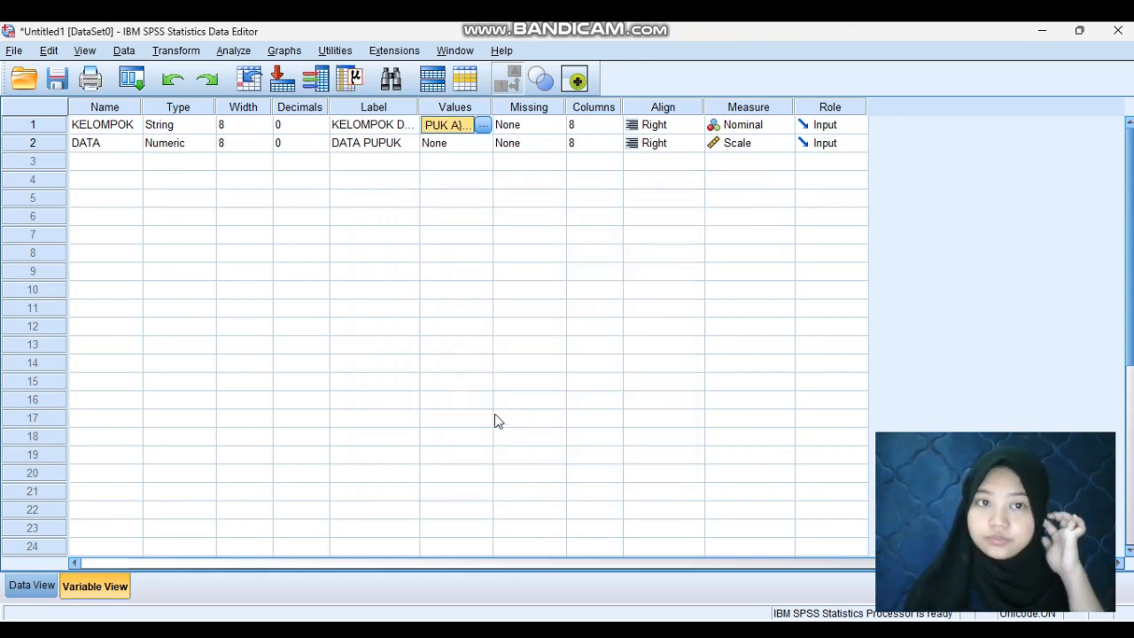
Return to the data sheet and fill KELOMPOK rows 20 to 36 with the group code 2 (PUPUK B) from row 19.
left_click(42, 586)
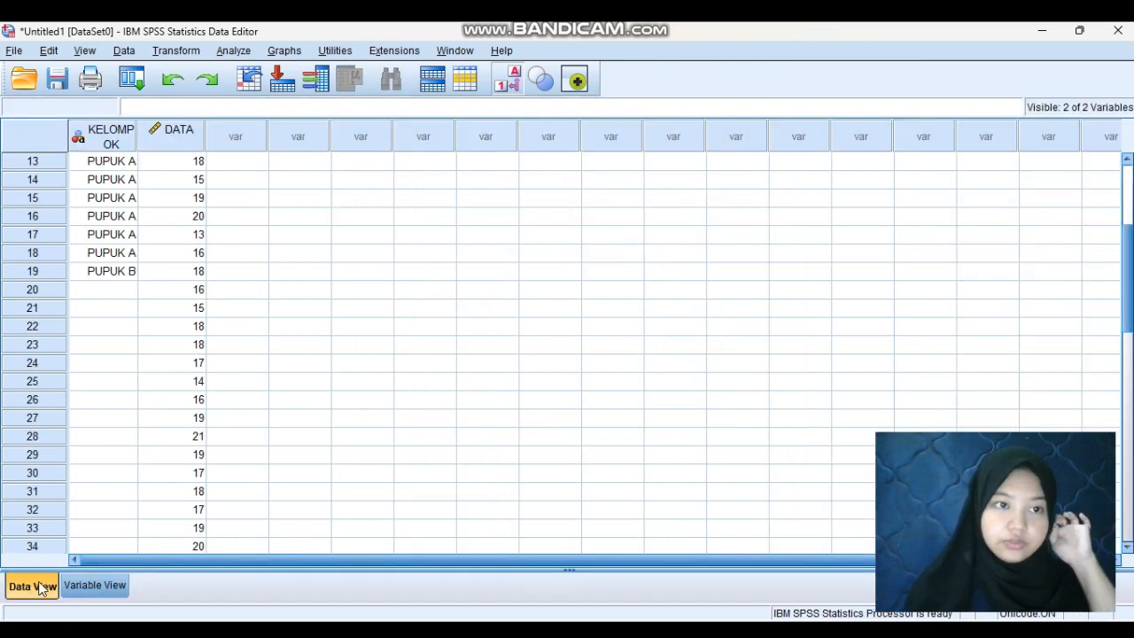
left_click(114, 275)
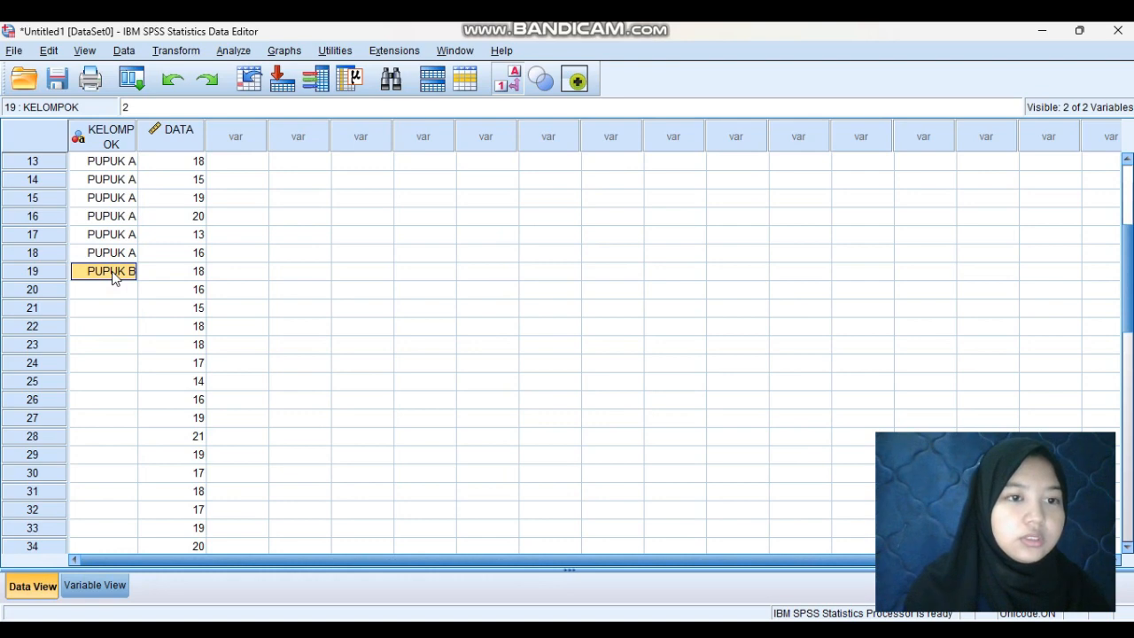
key("Down")
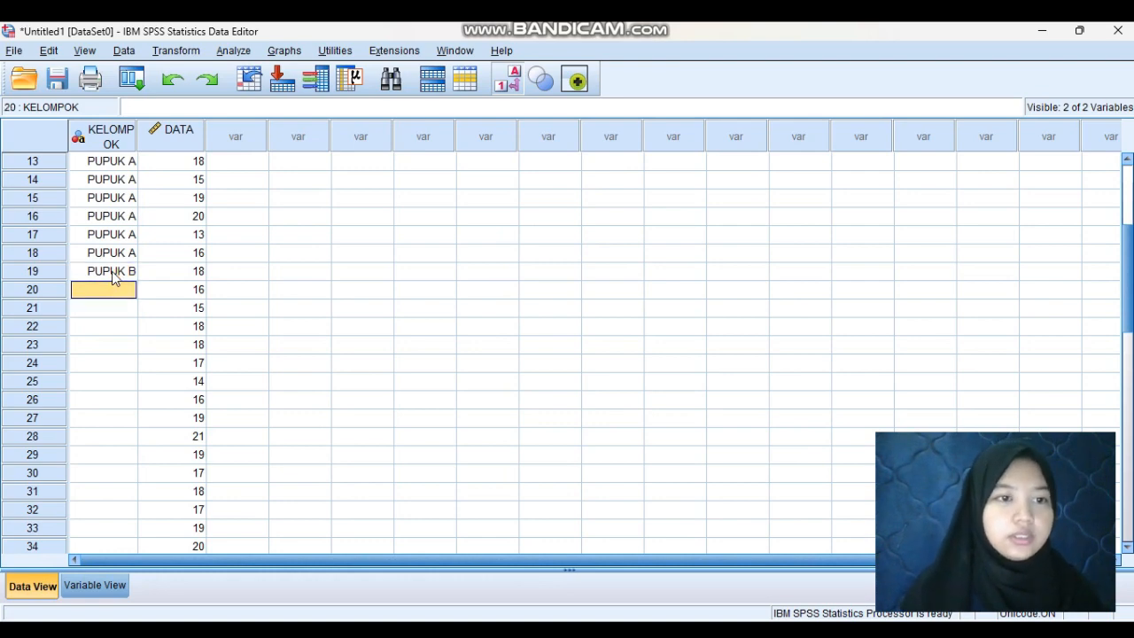
left_click_drag(112, 271, 100, 506)
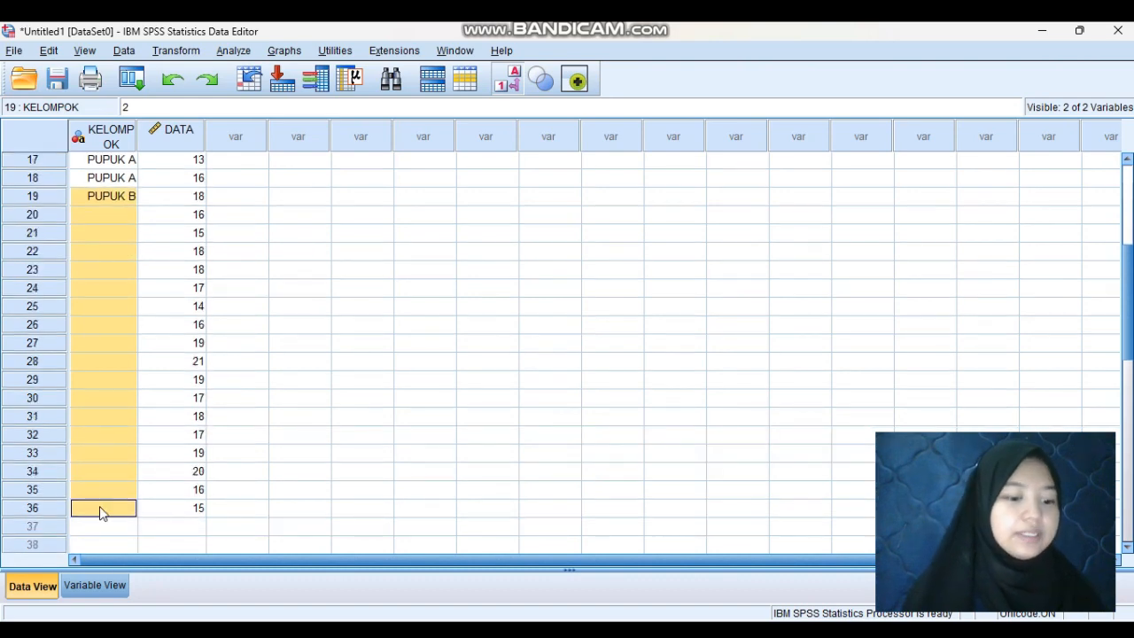
type("PUPUK B PUPUK B PUPUK B PUPUK B PUPUK B PUPUK B PUPUK B PUPUK B PUPUK B PUPUK B PUPUK B PUPUK B PUPUK B PUPUK B PUPUK B PUPUK B PUPUK B")
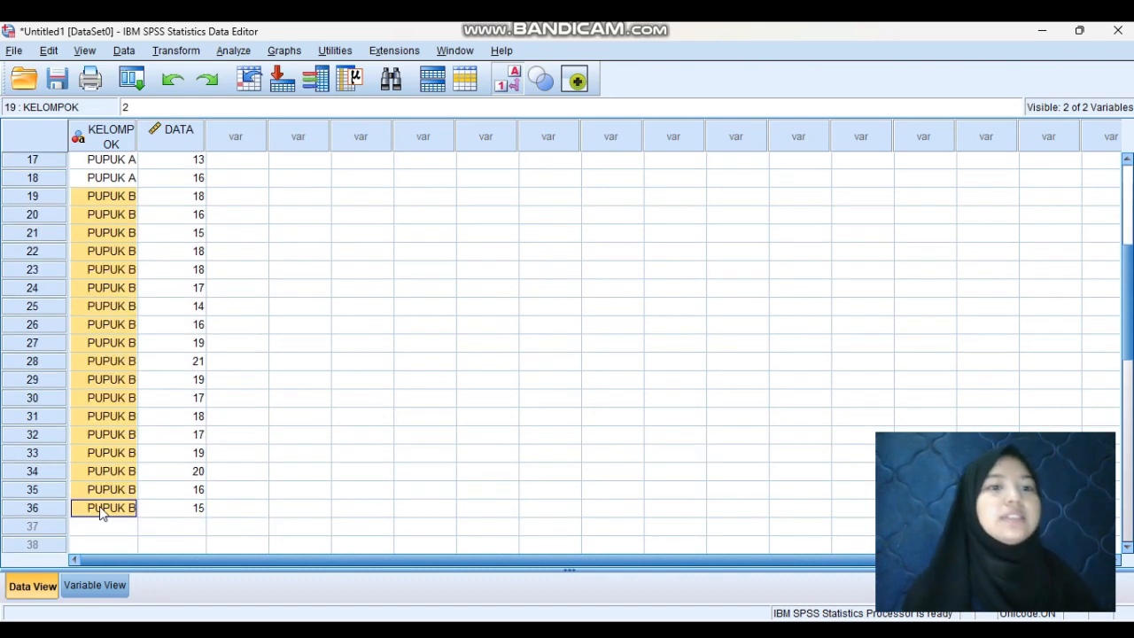
Set up an Independent-Samples T Test with DATA PUPUK as the test variable and KELOMPOK as the grouping variable.
scroll(270, 378, "up", 5)
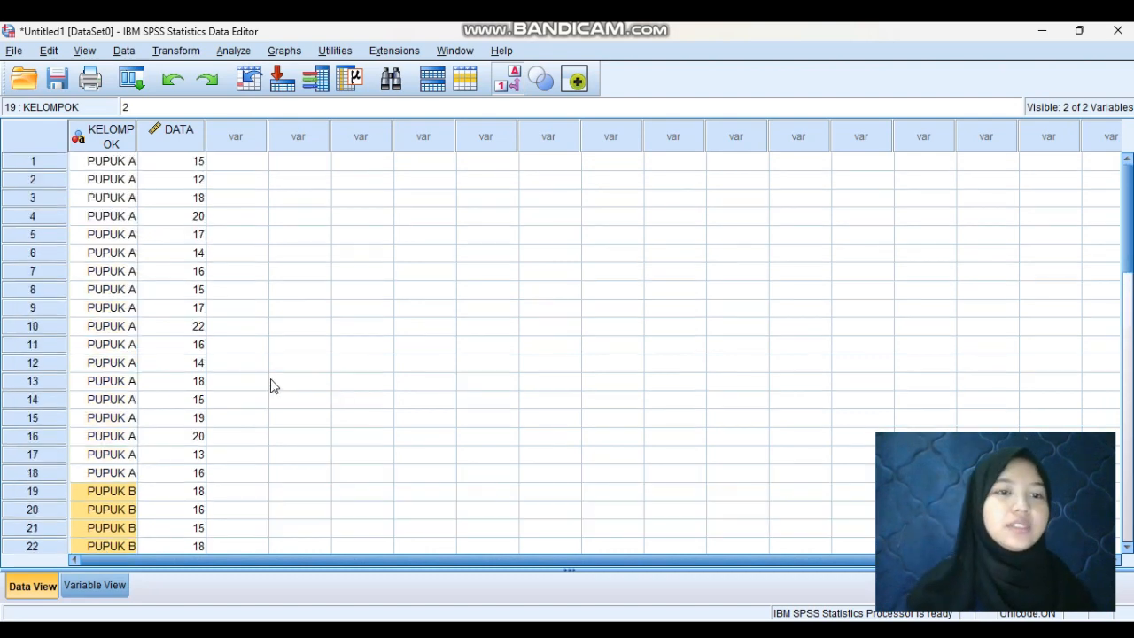
scroll(270, 382, "down", 3)
scroll(270, 383, "up", 3)
scroll(270, 383, "down", 5)
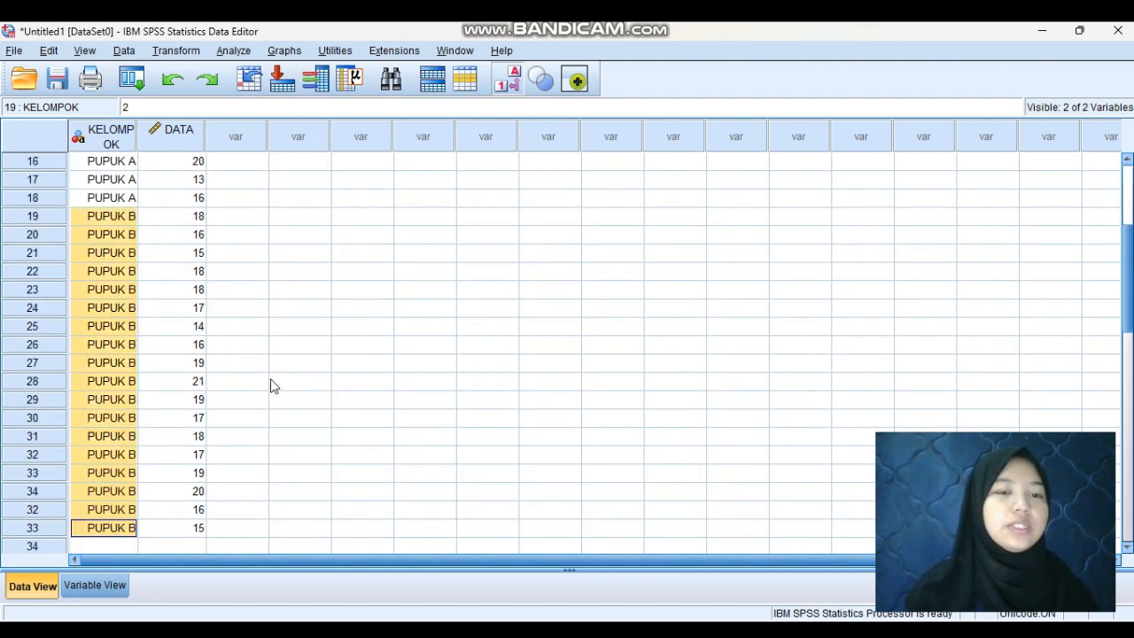
scroll(272, 385, "down", 2)
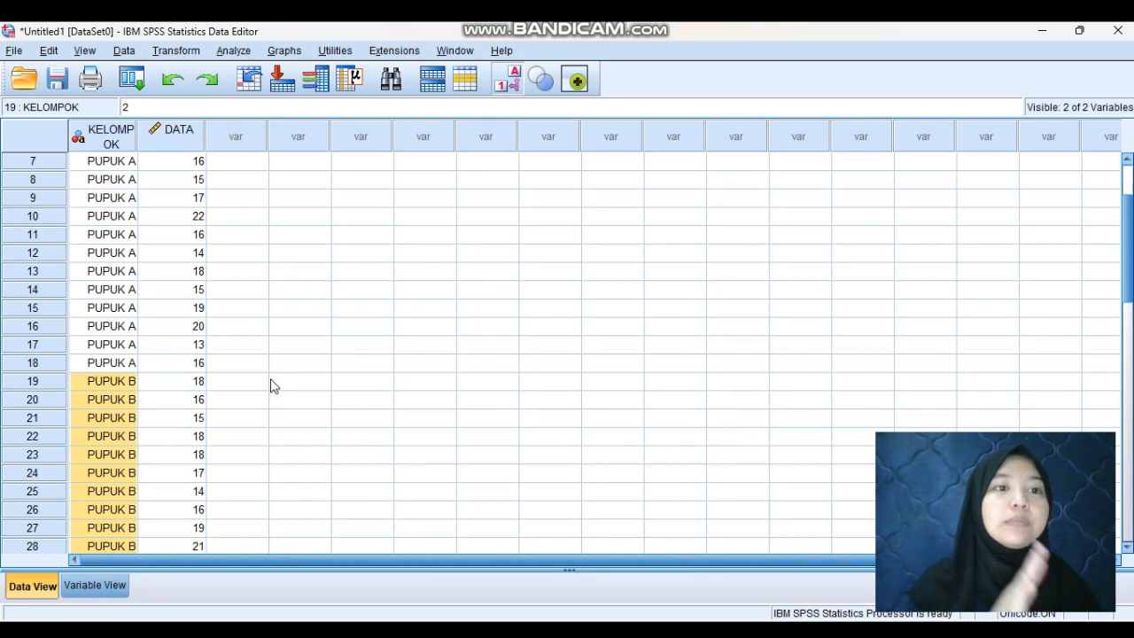
left_click(247, 53)
mouse_move(281, 152)
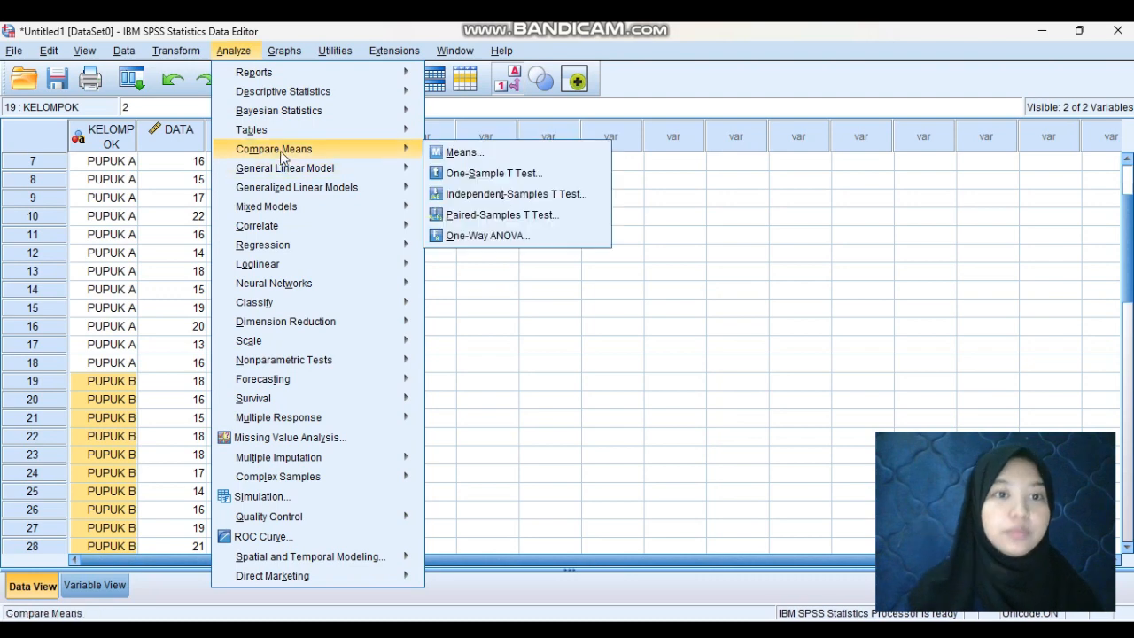
left_click(460, 195)
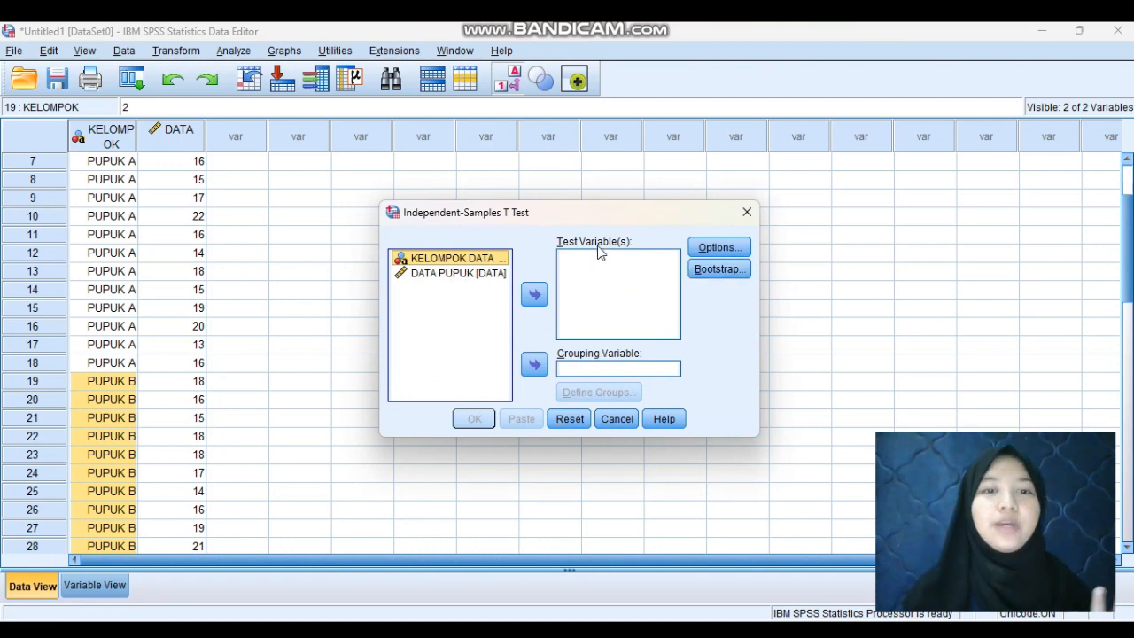
left_click(485, 275)
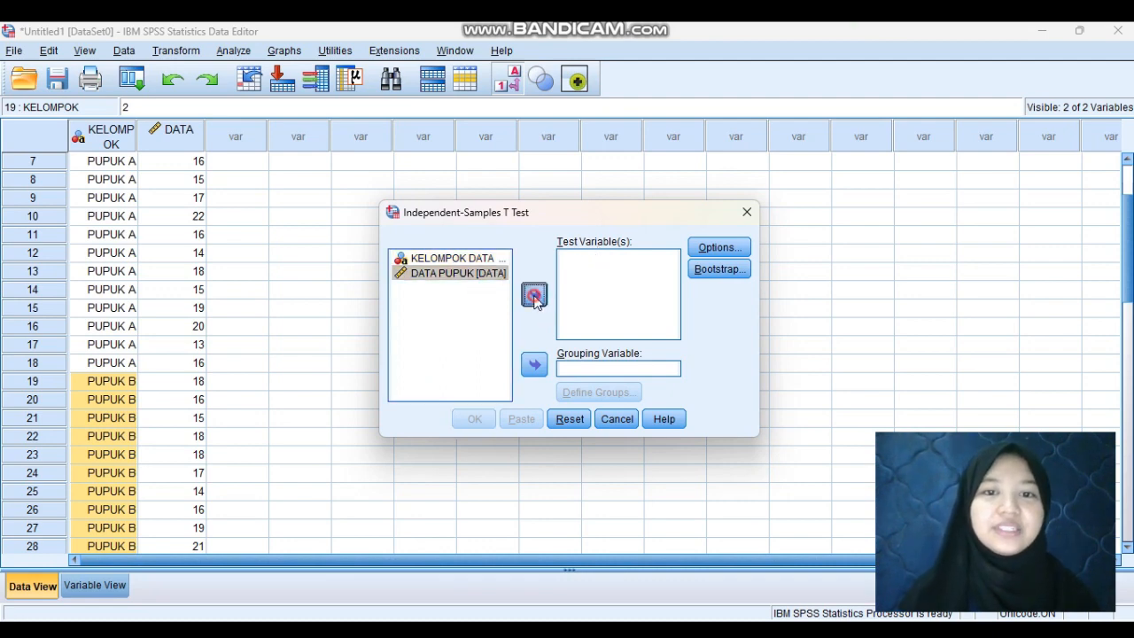
left_click(534, 297)
left_click(456, 260)
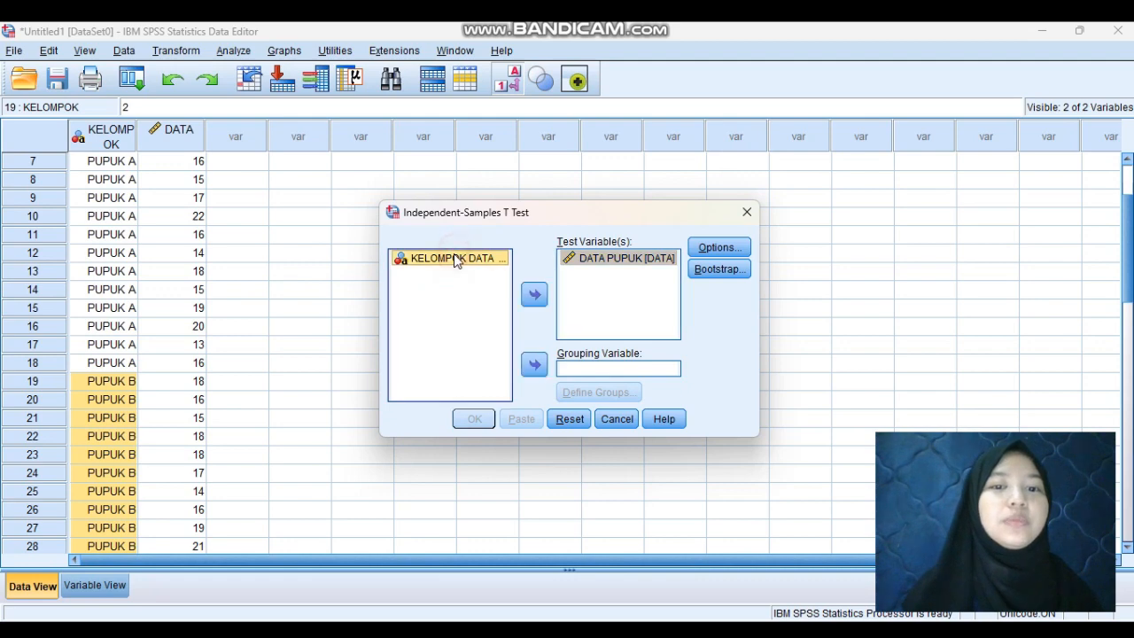
left_click(534, 364)
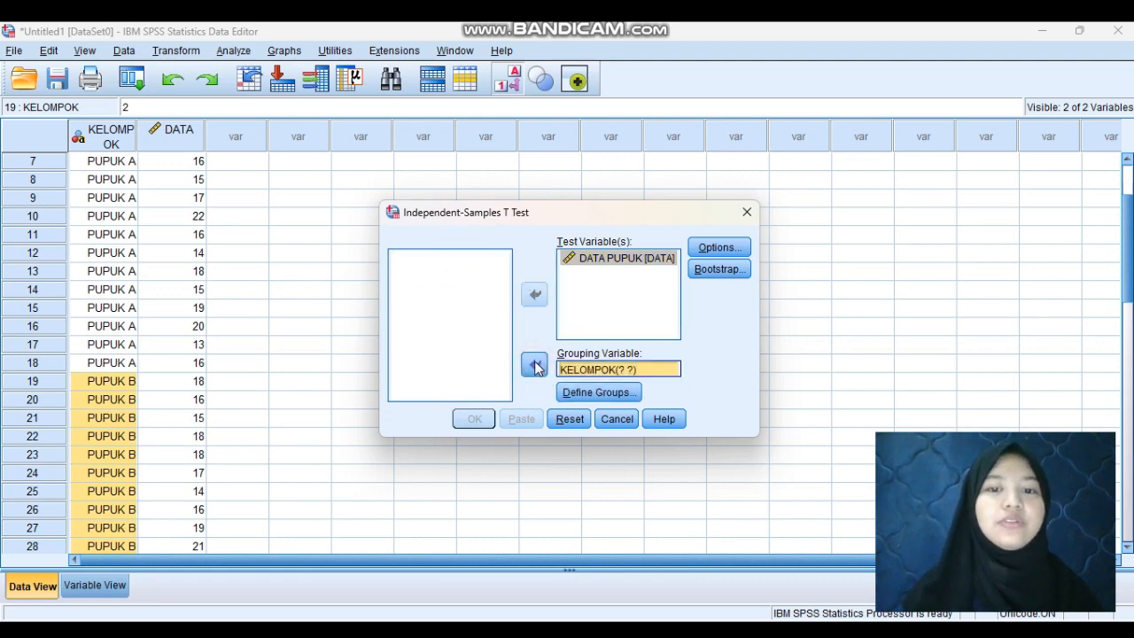
Define the groups of the grouping variable as 1 for Group 1 and 2 for Group 2.
left_click(616, 398)
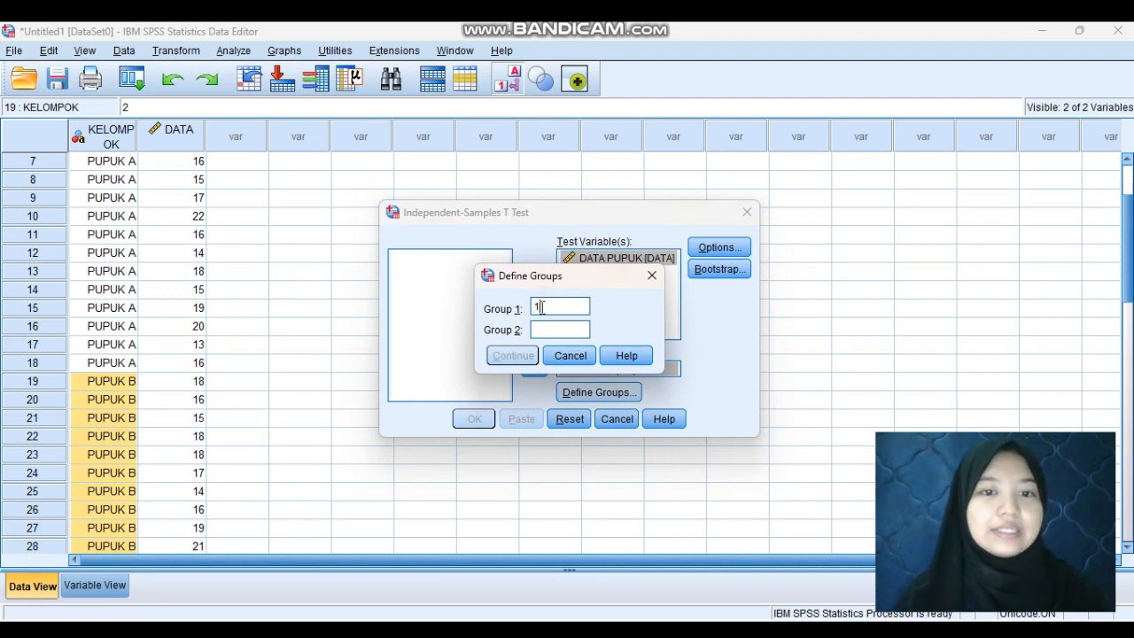
left_click(542, 333)
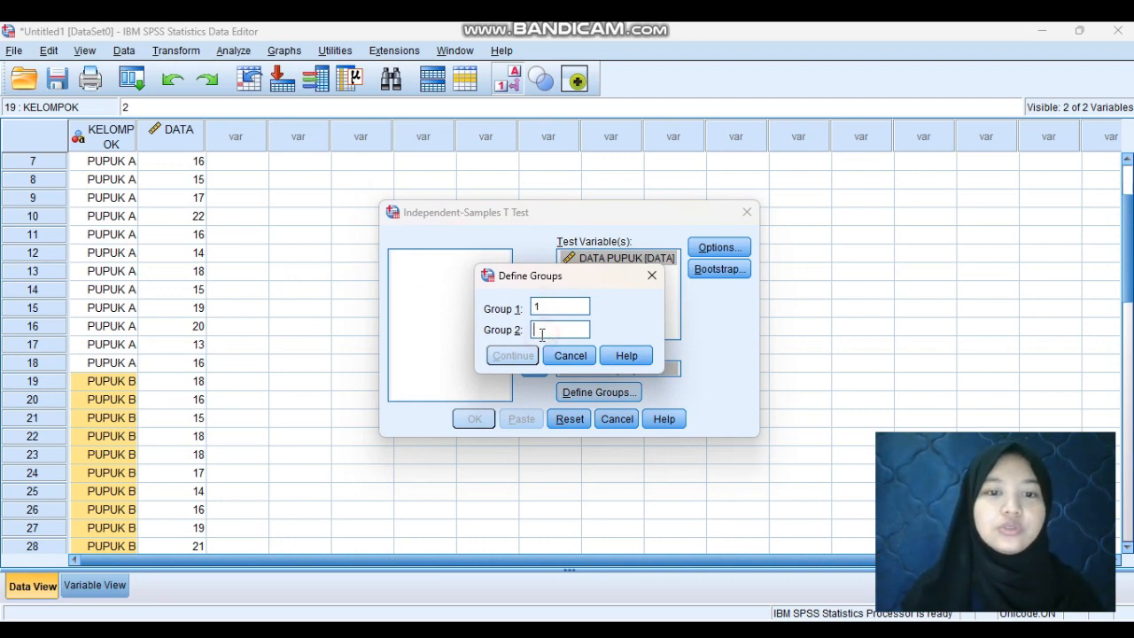
type("2")
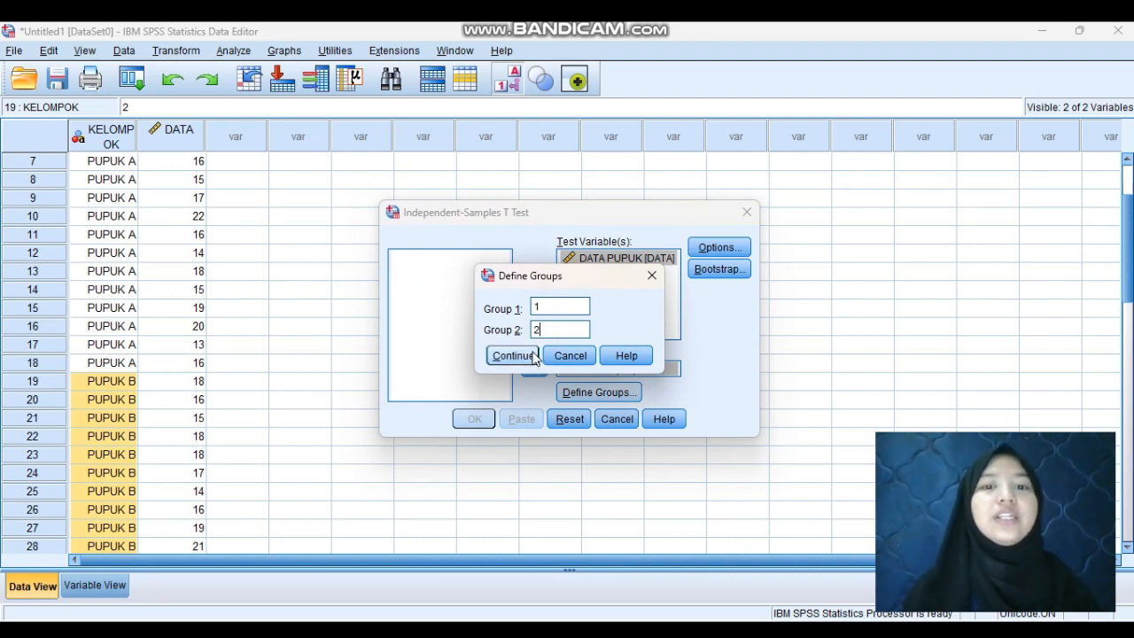
left_click(534, 357)
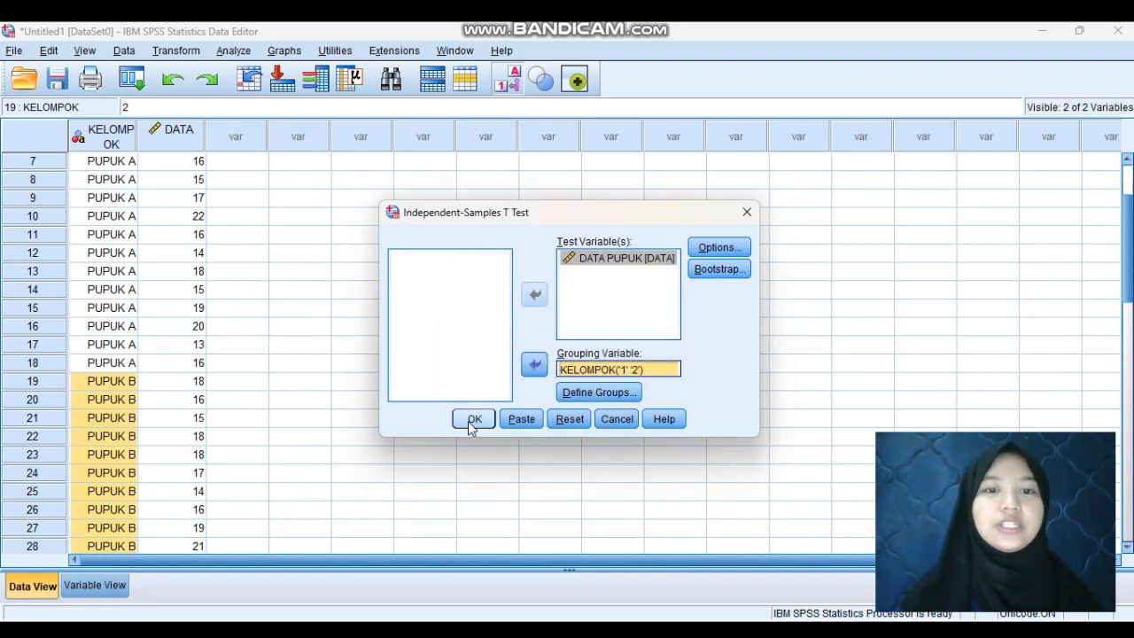
Run the configured Independent-Samples T Test and review the Group Statistics and Independent Samples Test tables.
left_click(472, 421)
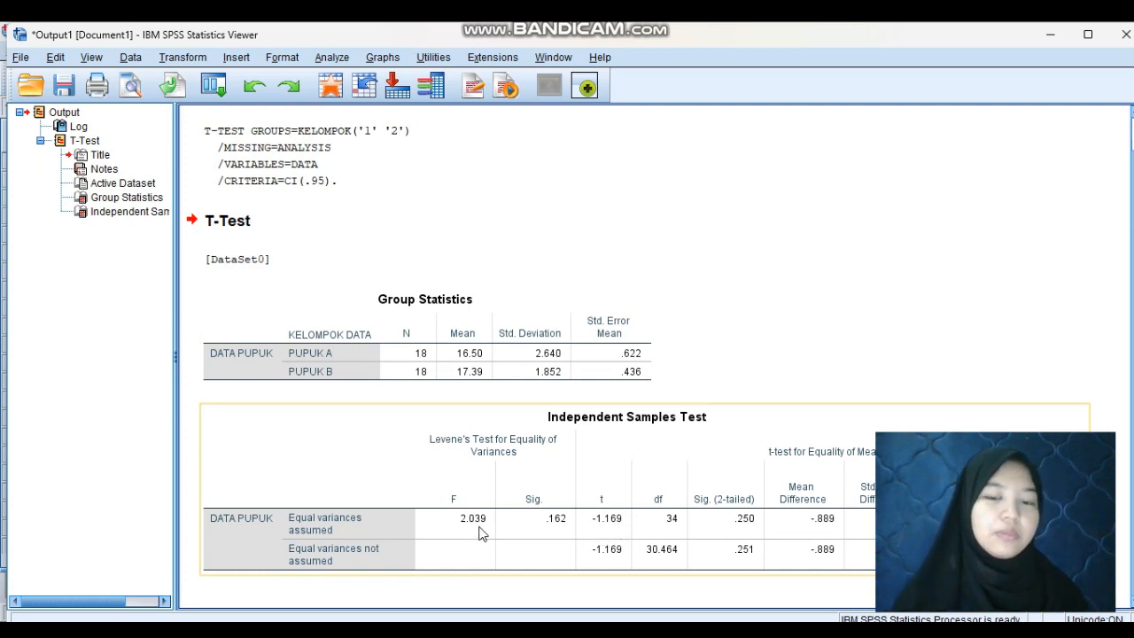
left_click(678, 550)
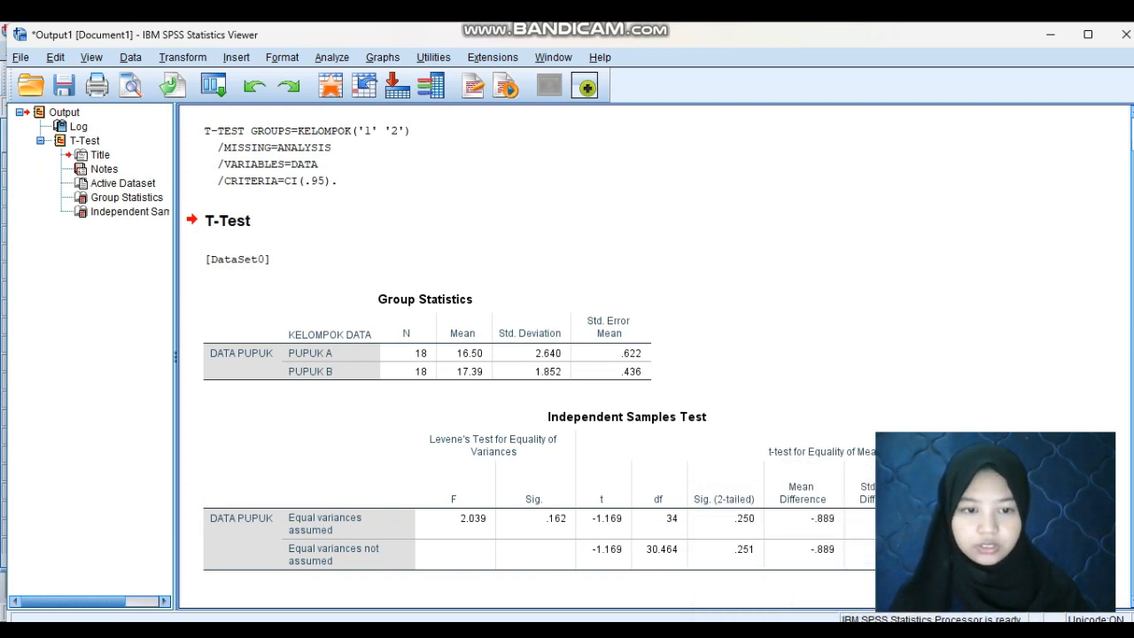
Minimize the open windows to reach the desktop, start Word and open the recent answer document whose name ends in SPSS.
left_click(1059, 42)
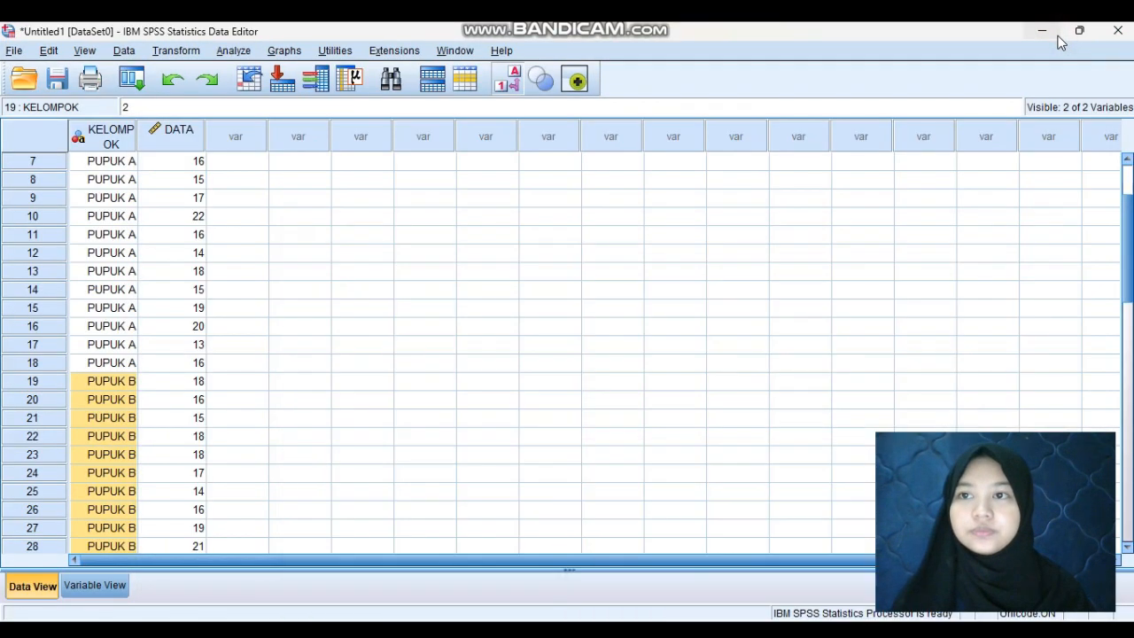
left_click(1048, 36)
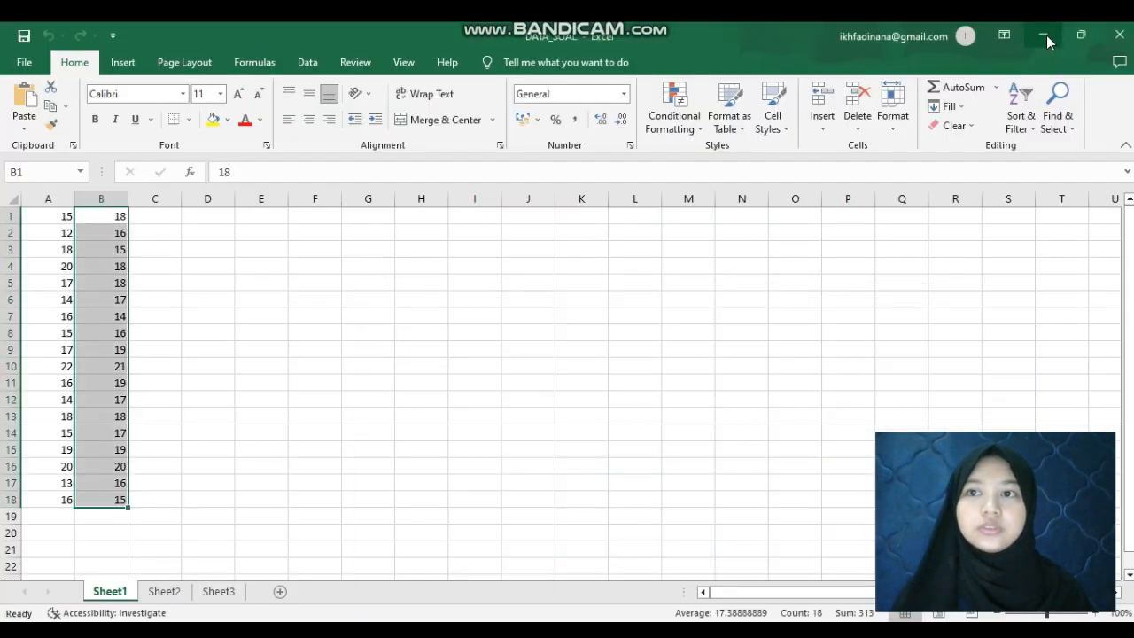
left_click(1047, 34)
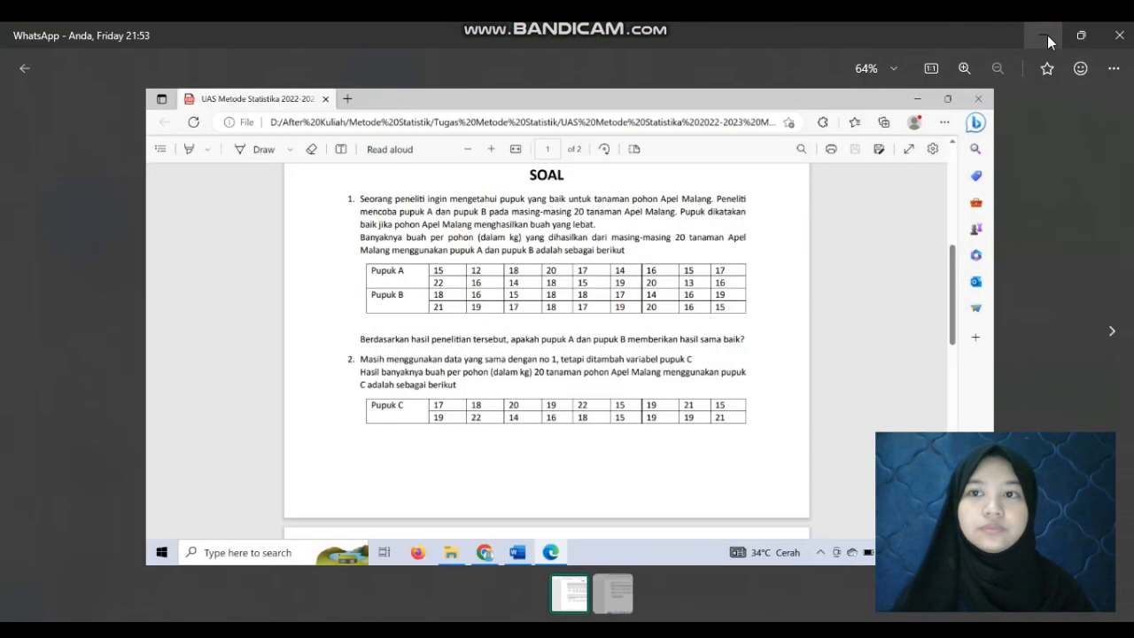
left_click(1047, 35)
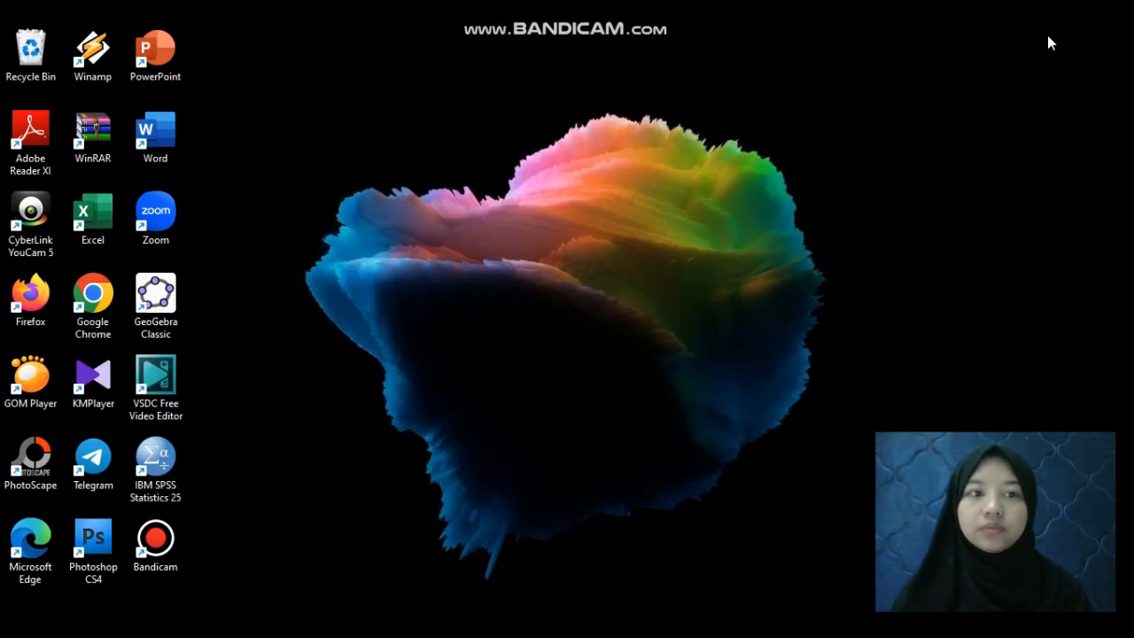
double_click(142, 148)
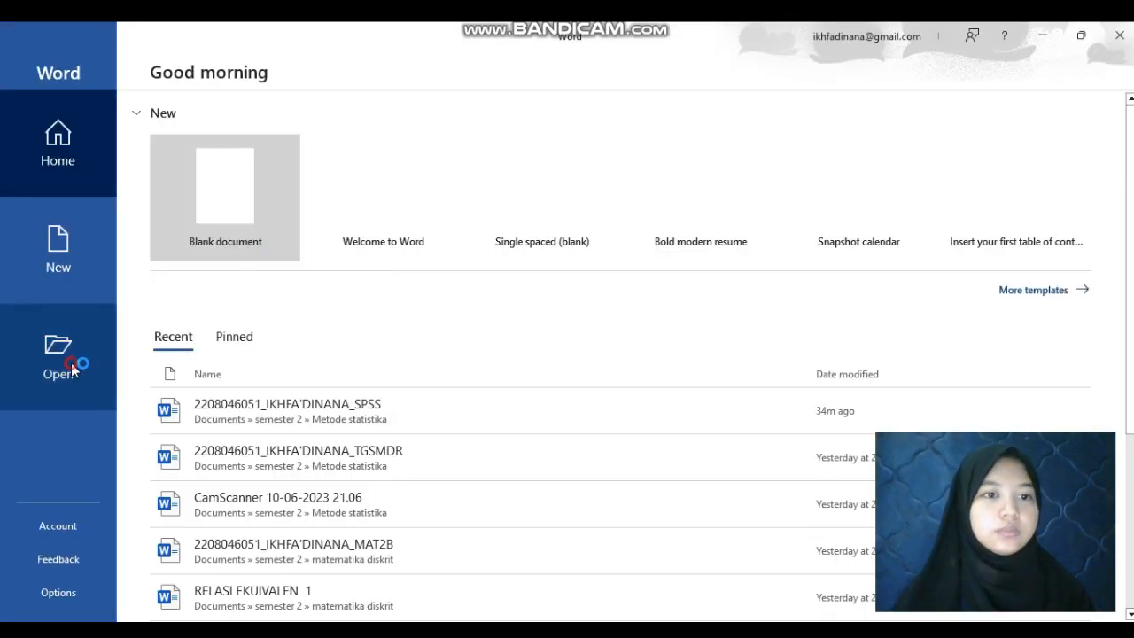
left_click(72, 363)
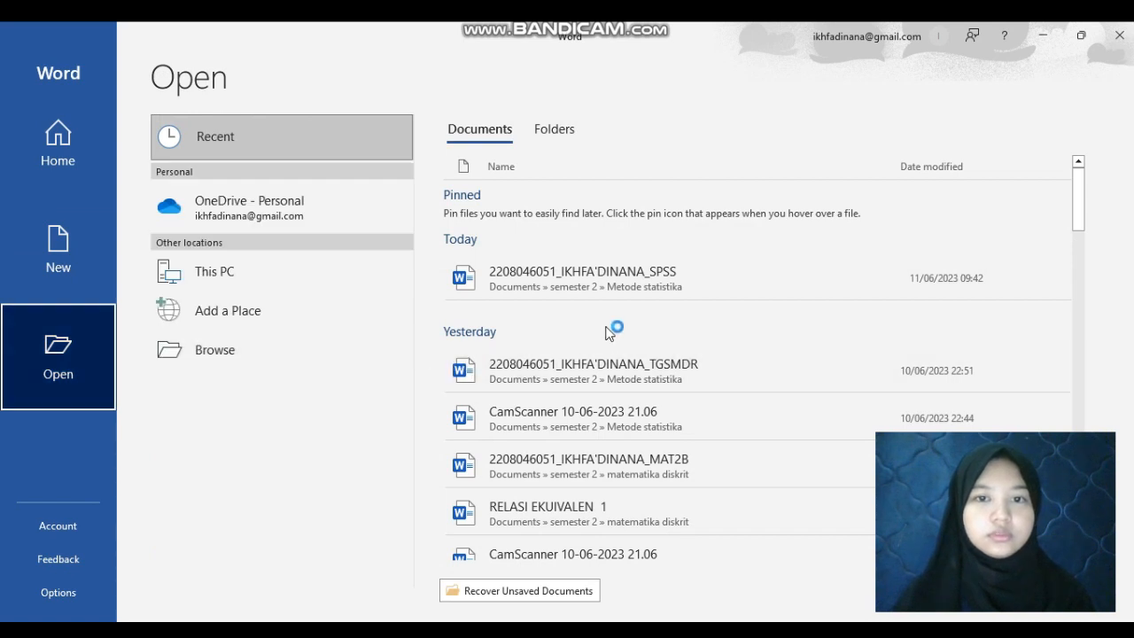
left_click(584, 278)
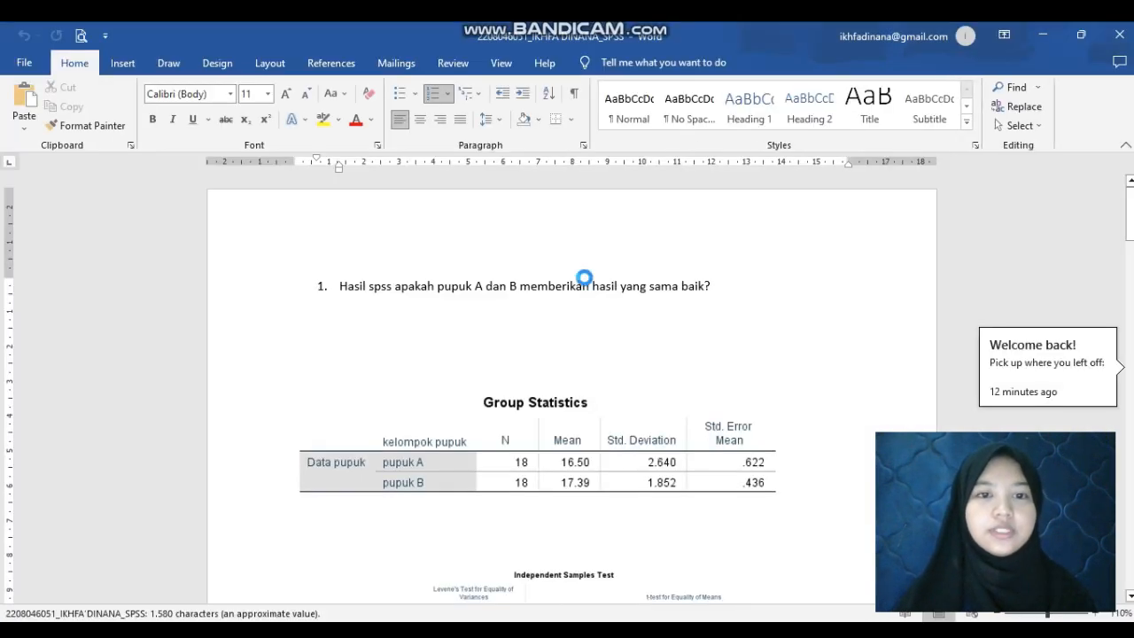
Read the document's answer to question 1, covering the test tables, hypotheses, acceptance formula and conclusion, and glance at the question 2 section.
scroll(661, 339, "down", 3)
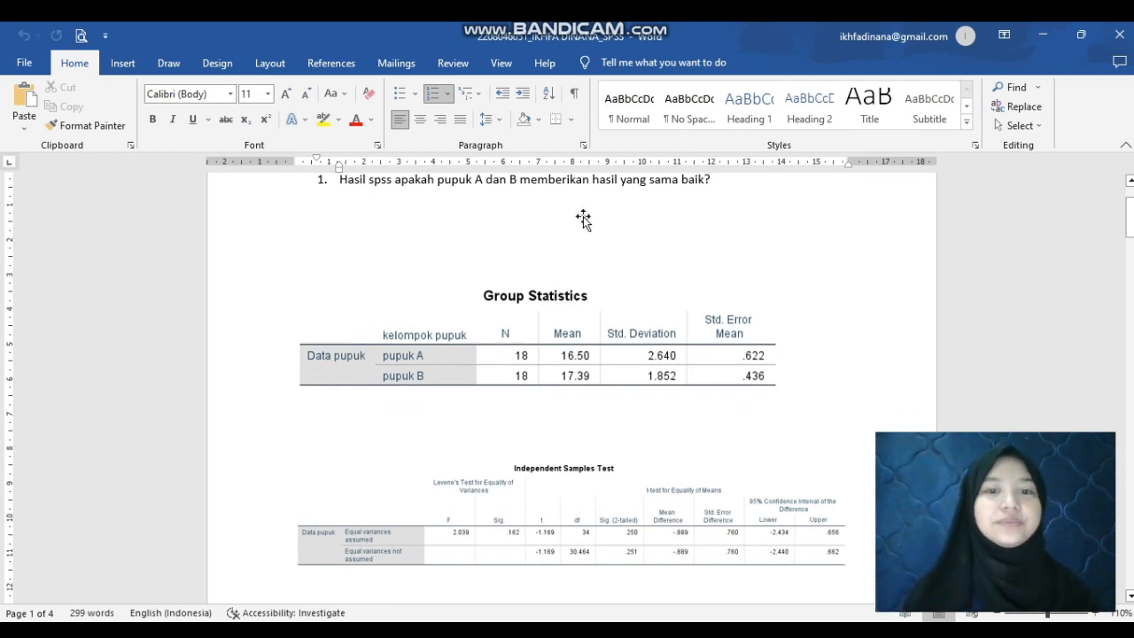
scroll(585, 220, "down", 4)
scroll(445, 240, "up", 5)
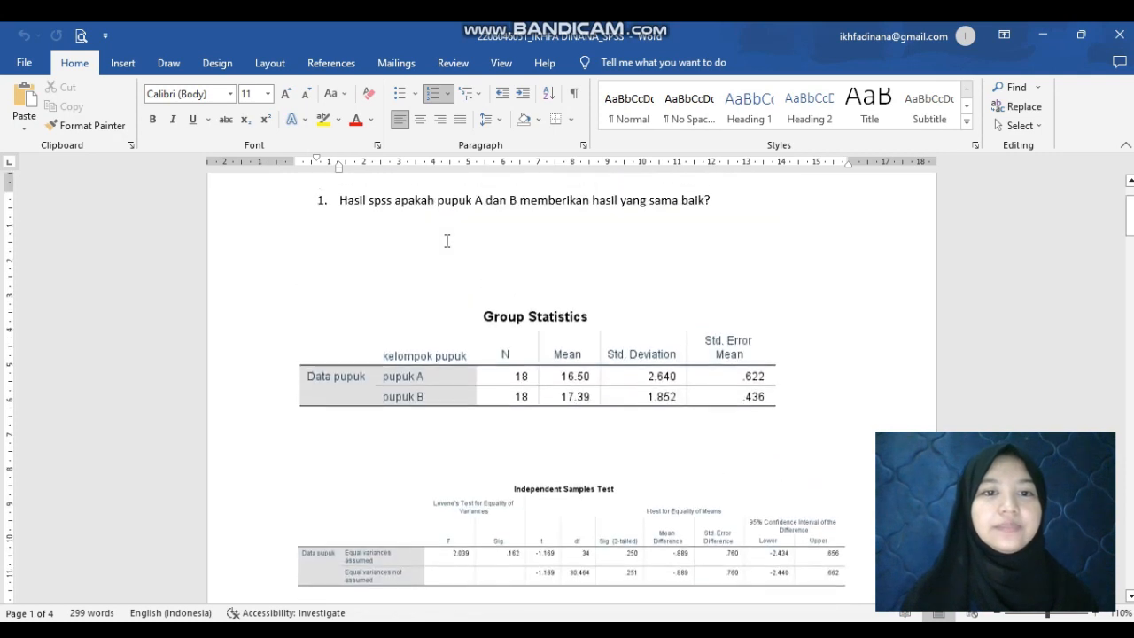
scroll(419, 292, "down", 3)
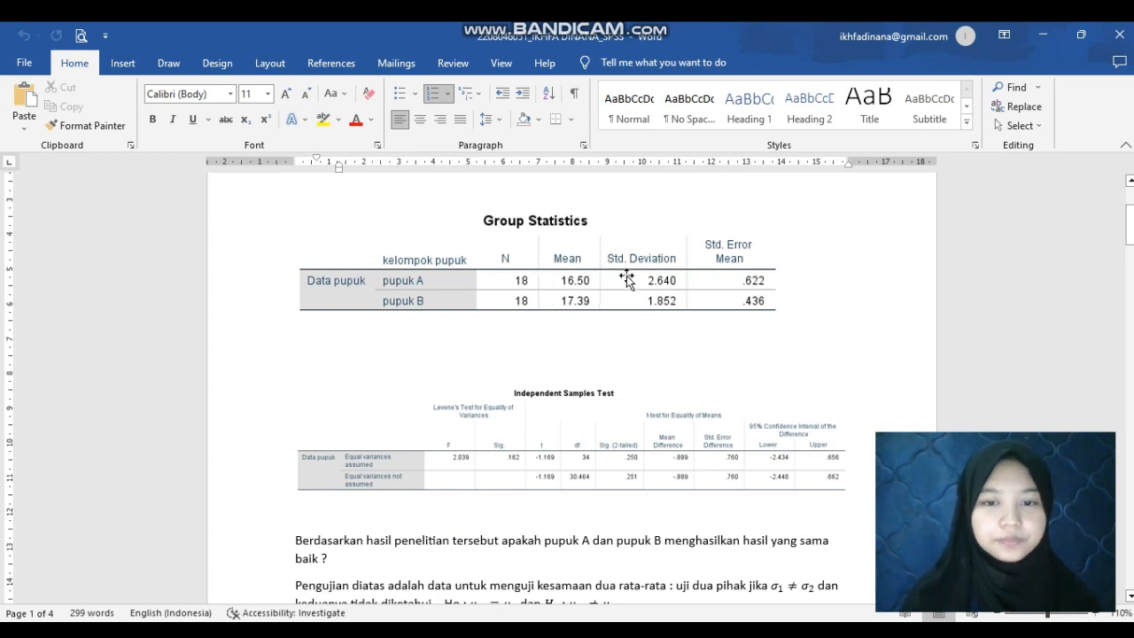
scroll(627, 278, "down", 2)
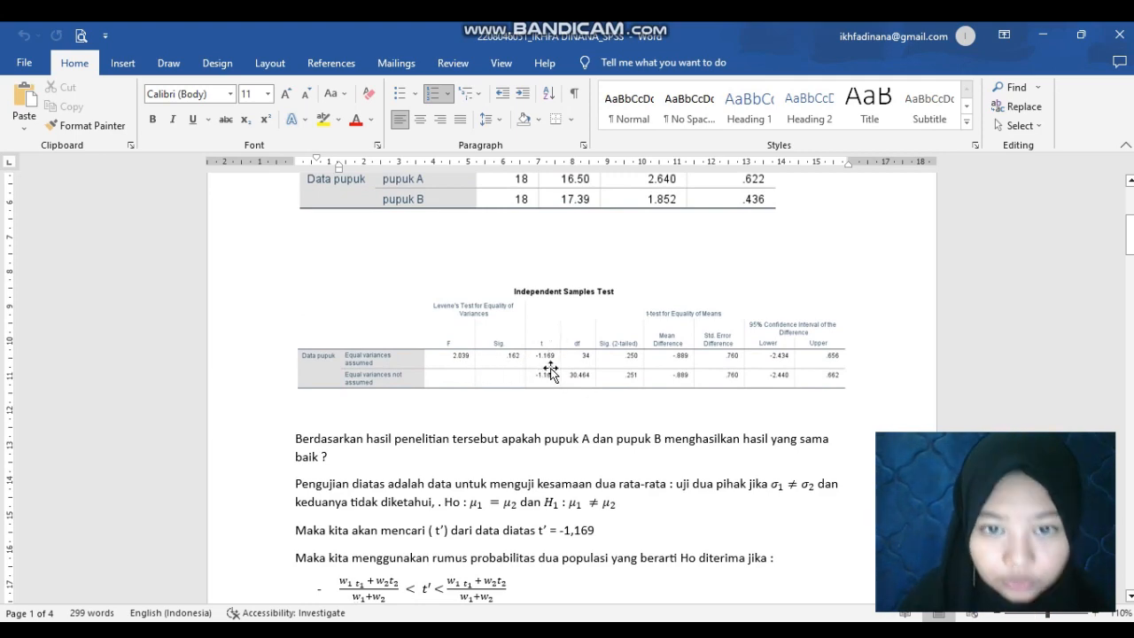
scroll(721, 182, "up", 4)
scroll(647, 230, "down", 7)
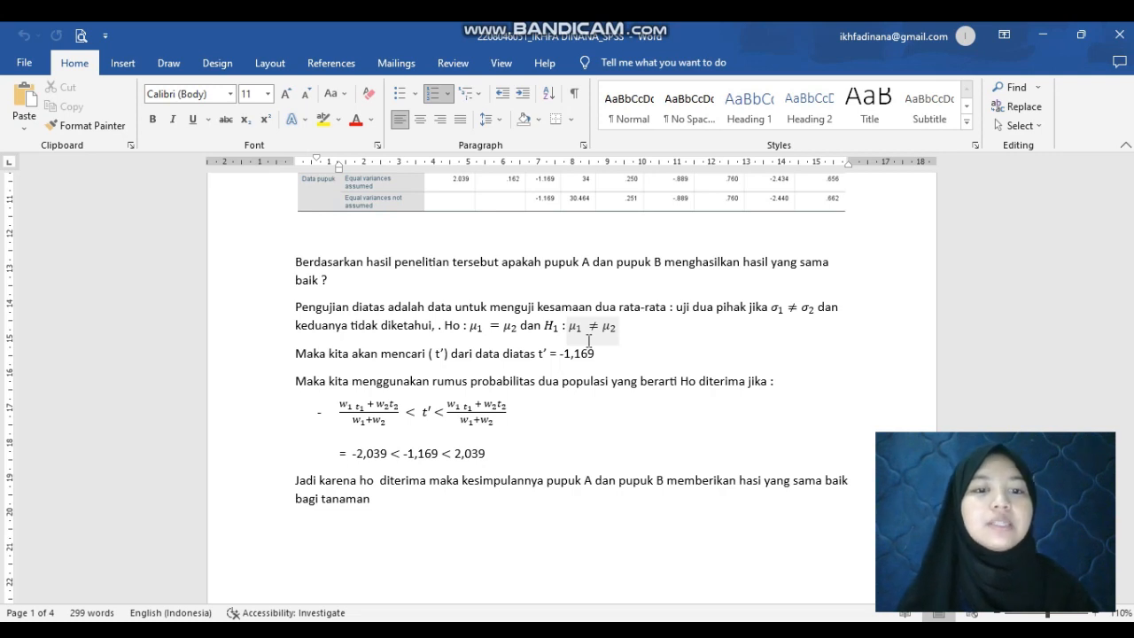
scroll(536, 329, "up", 1)
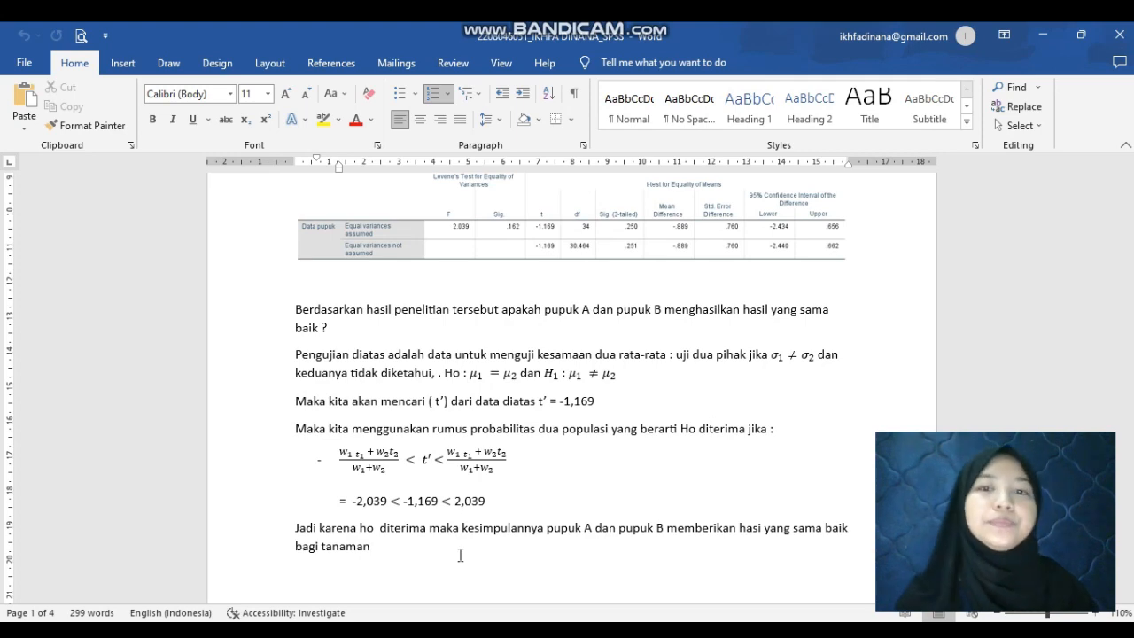
scroll(460, 554, "down", 10)
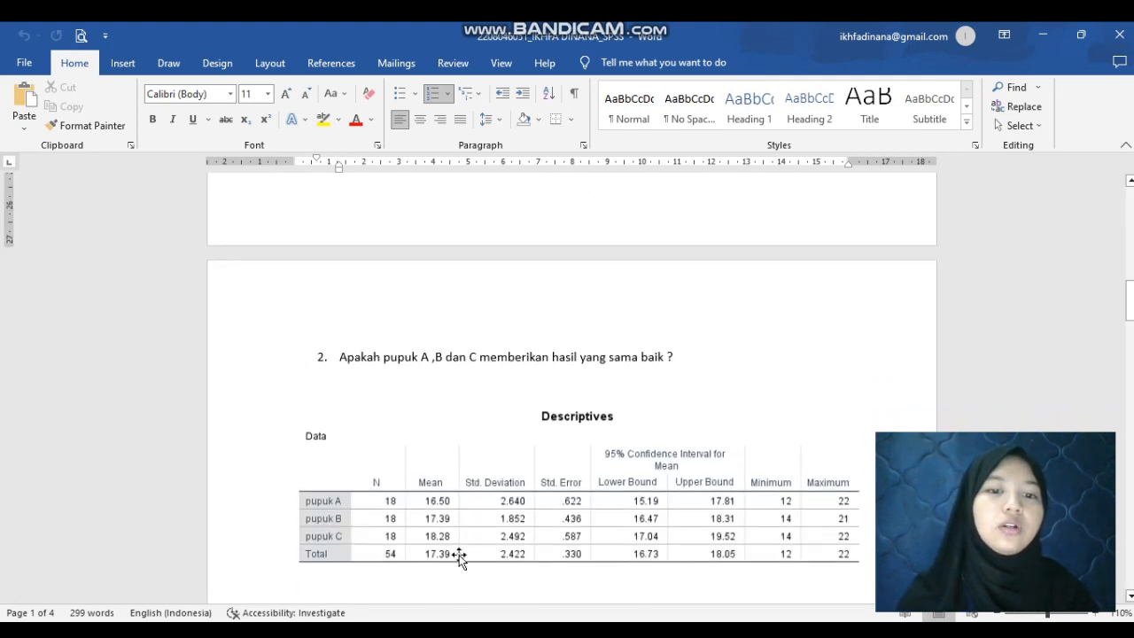
scroll(459, 555, "down", 3)
scroll(460, 554, "up", 9)
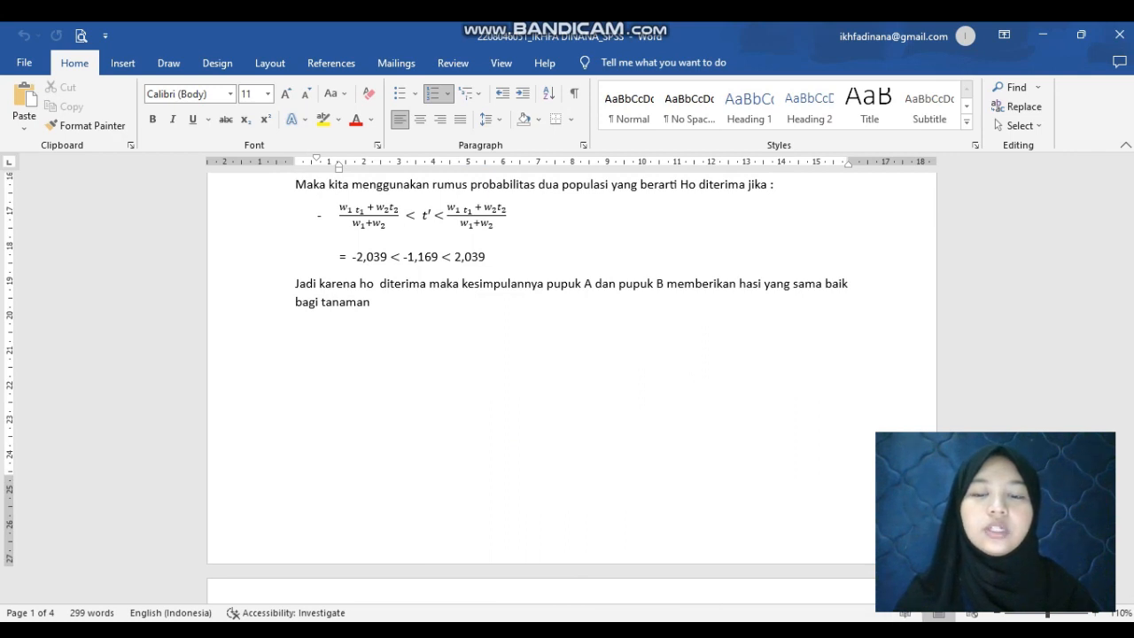
View problem 2 in the exam question image, and switch to Excel to check the PUPUK C data in column C of Sheet2 in DATA_SOAL.
left_click(631, 631)
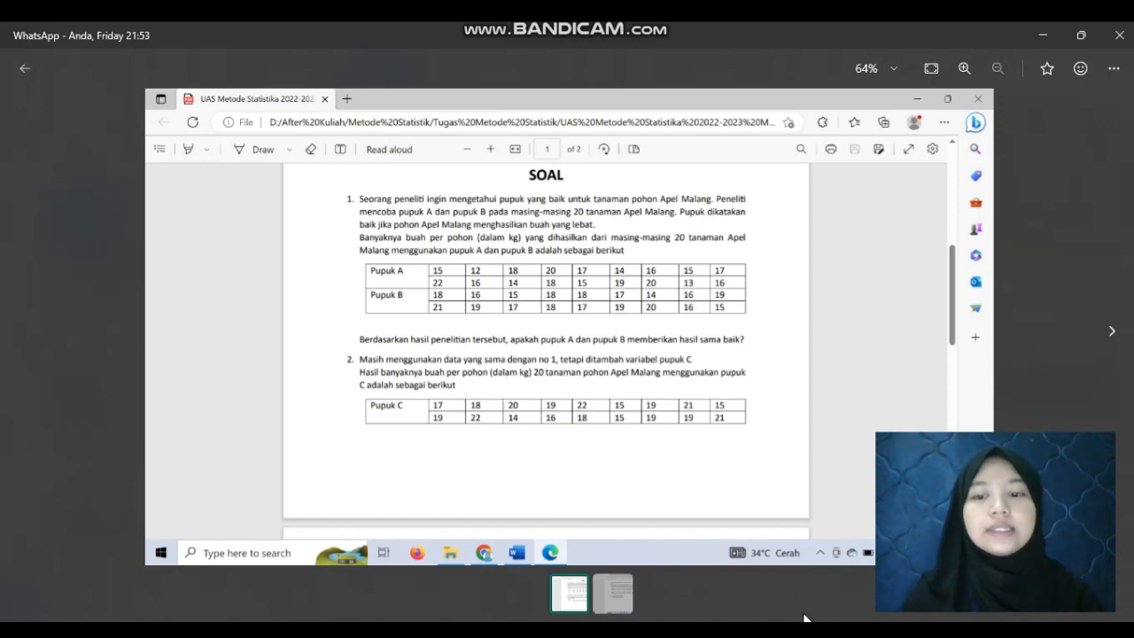
mouse_move(795, 631)
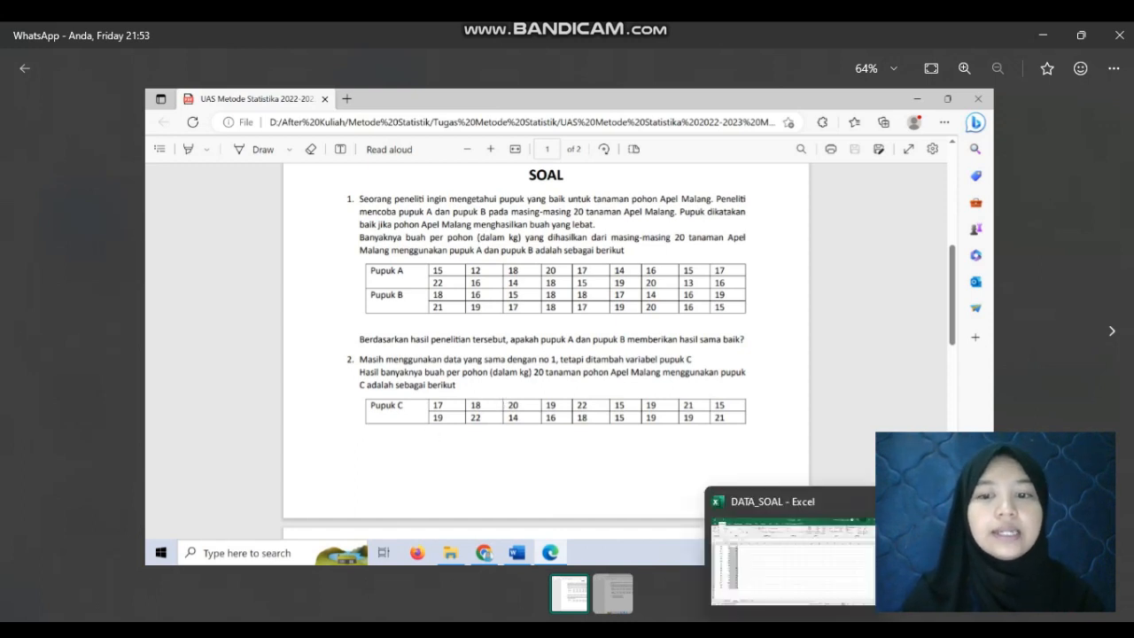
left_click(795, 631)
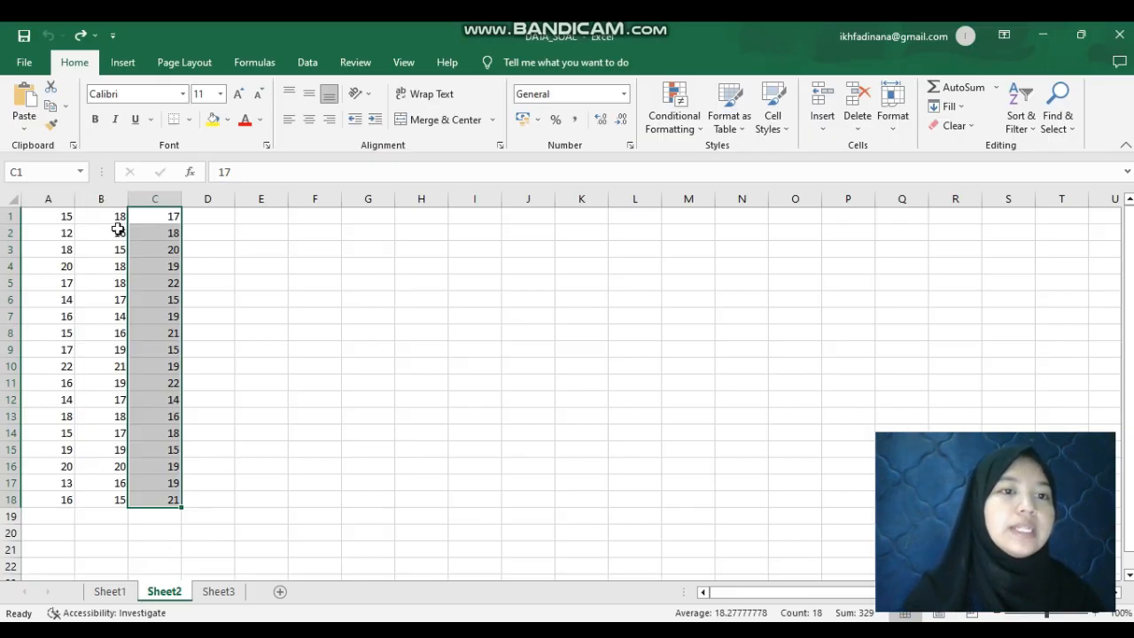
left_click(174, 219)
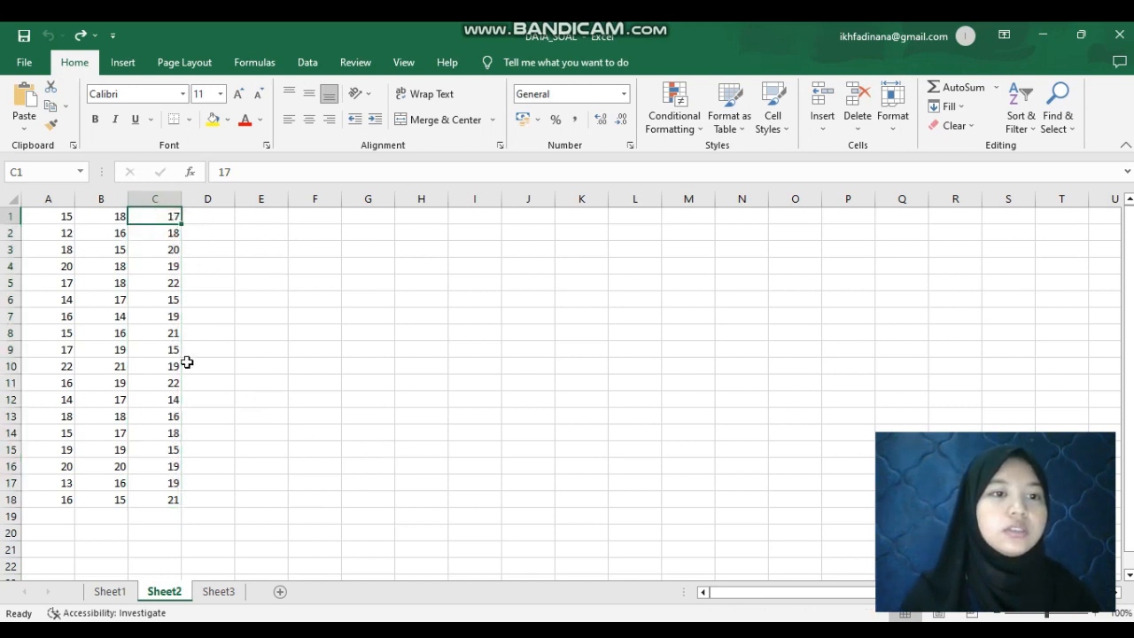
Switch to the PROB.sav dataset in SPSS and change the KELOMPOK variable's type to Numeric, accepting the discarding of value labels.
mouse_move(872, 631)
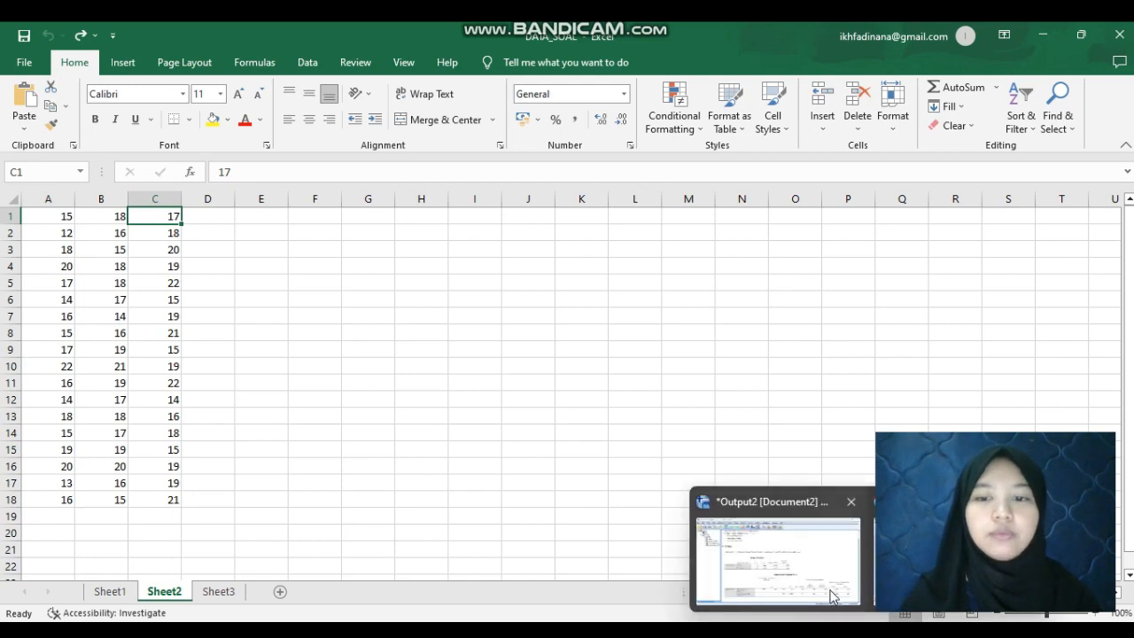
mouse_move(830, 594)
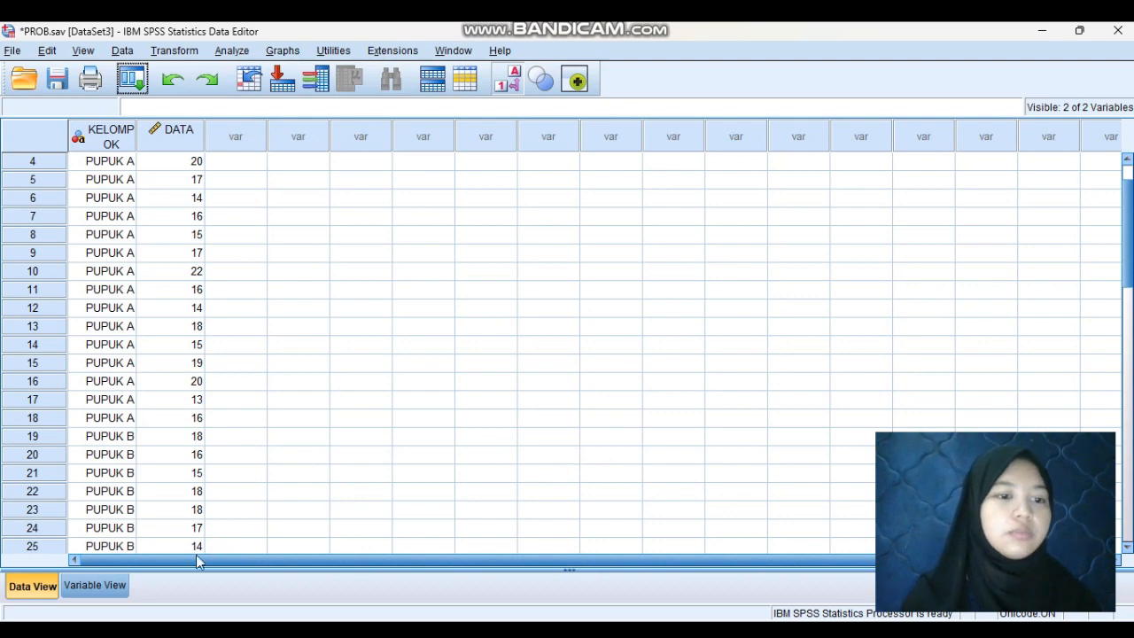
left_click(111, 586)
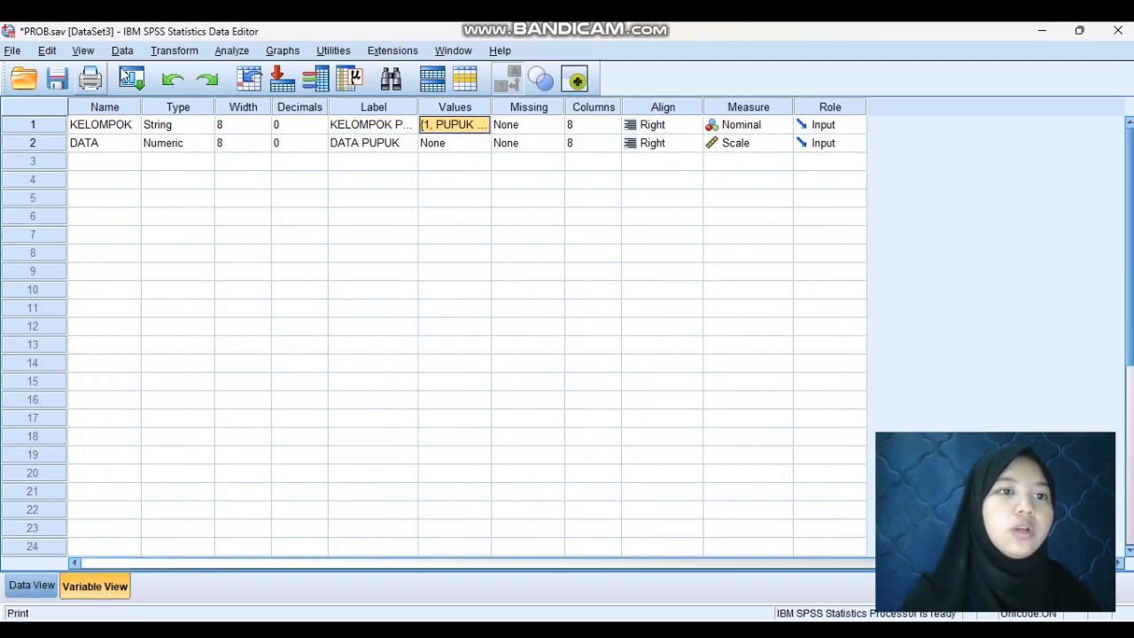
left_click(183, 126)
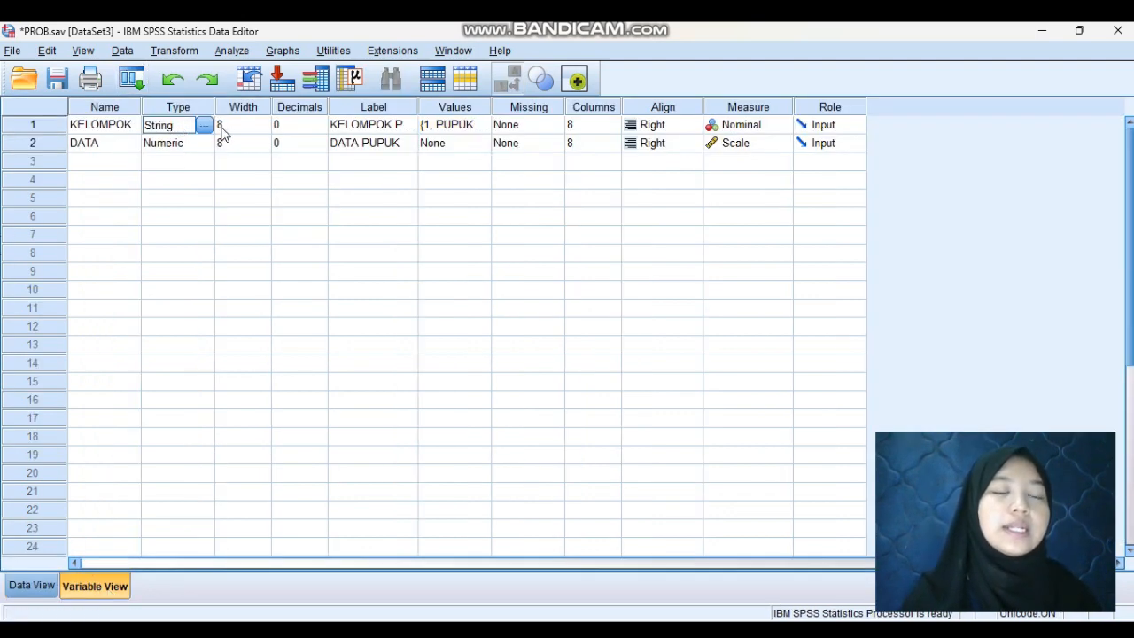
left_click(205, 126)
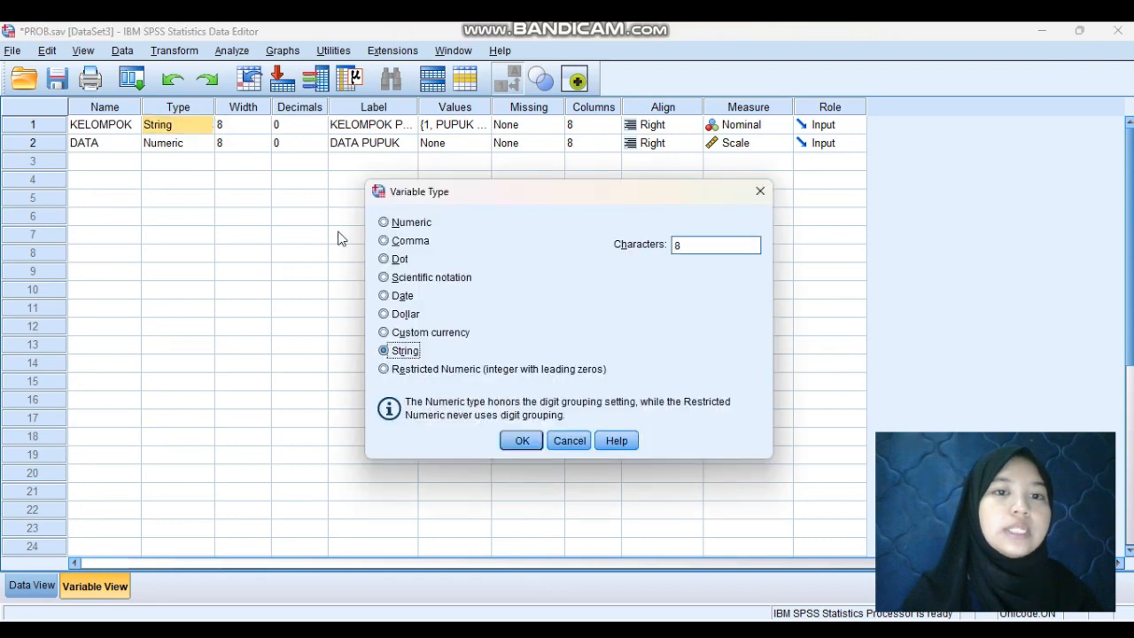
left_click(384, 222)
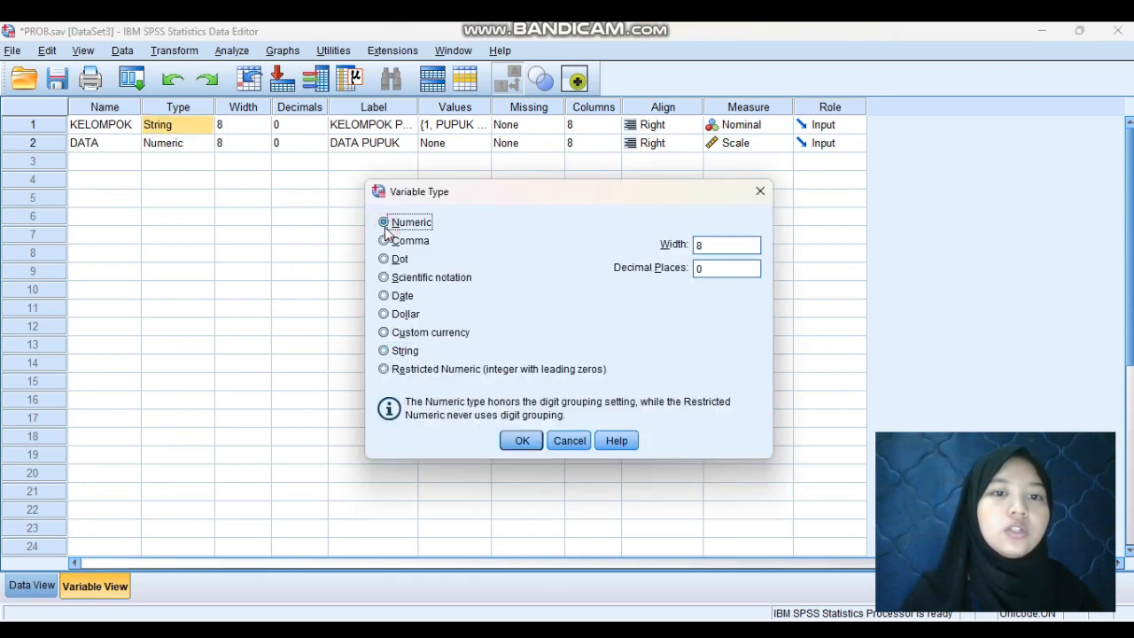
left_click(527, 441)
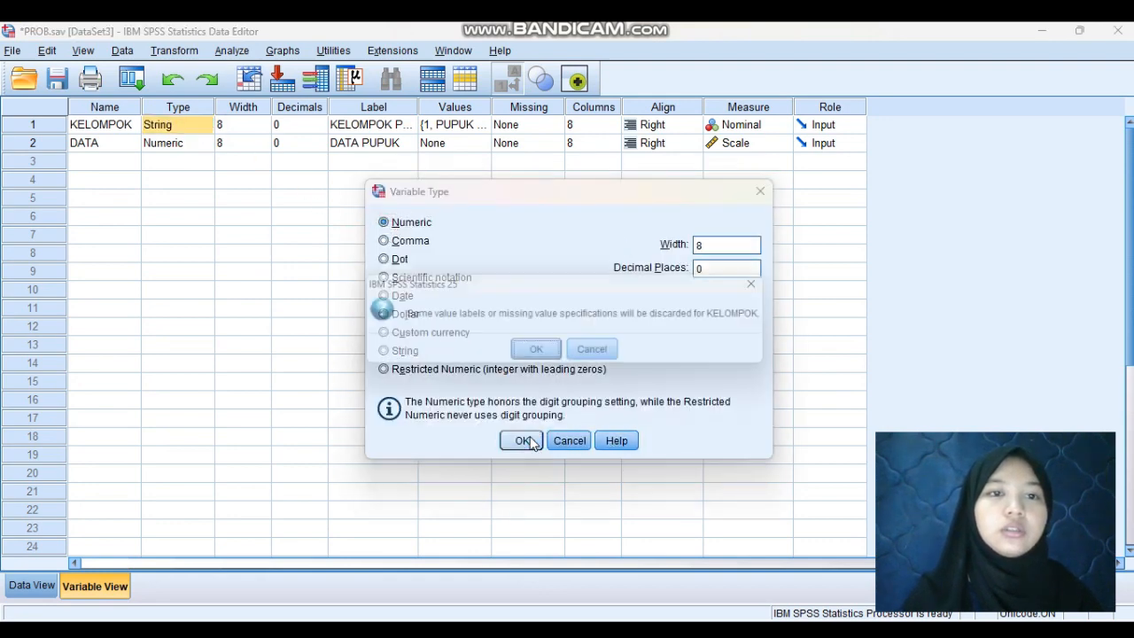
left_click(547, 357)
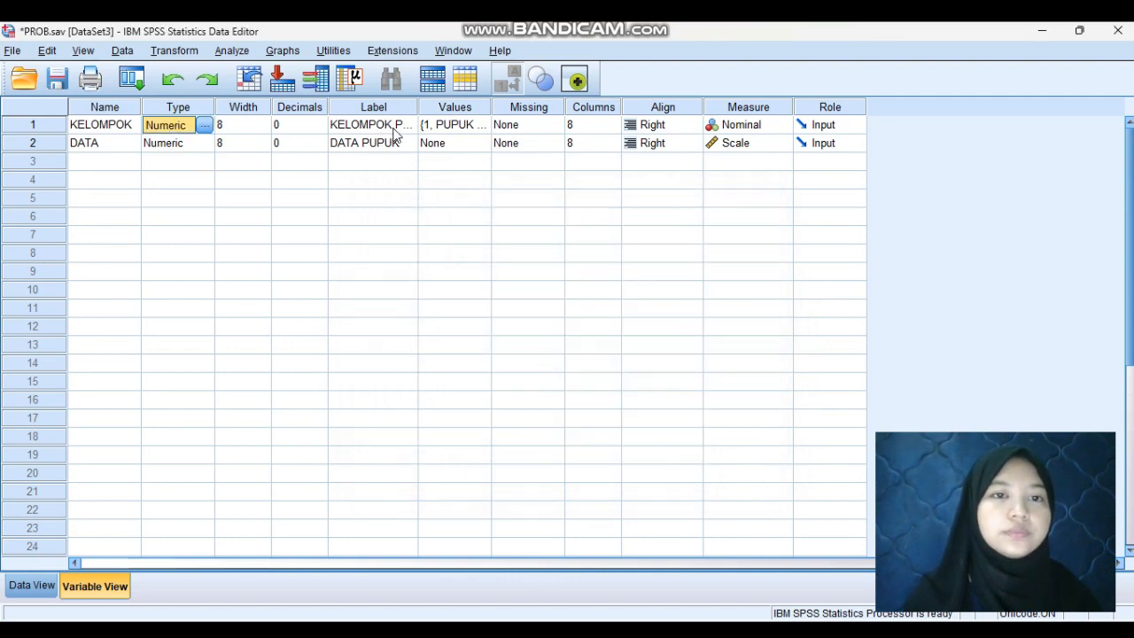
Add the value label 3 = "PUPUK C" for the KELOMPOK variable and close the value labels.
left_click(467, 126)
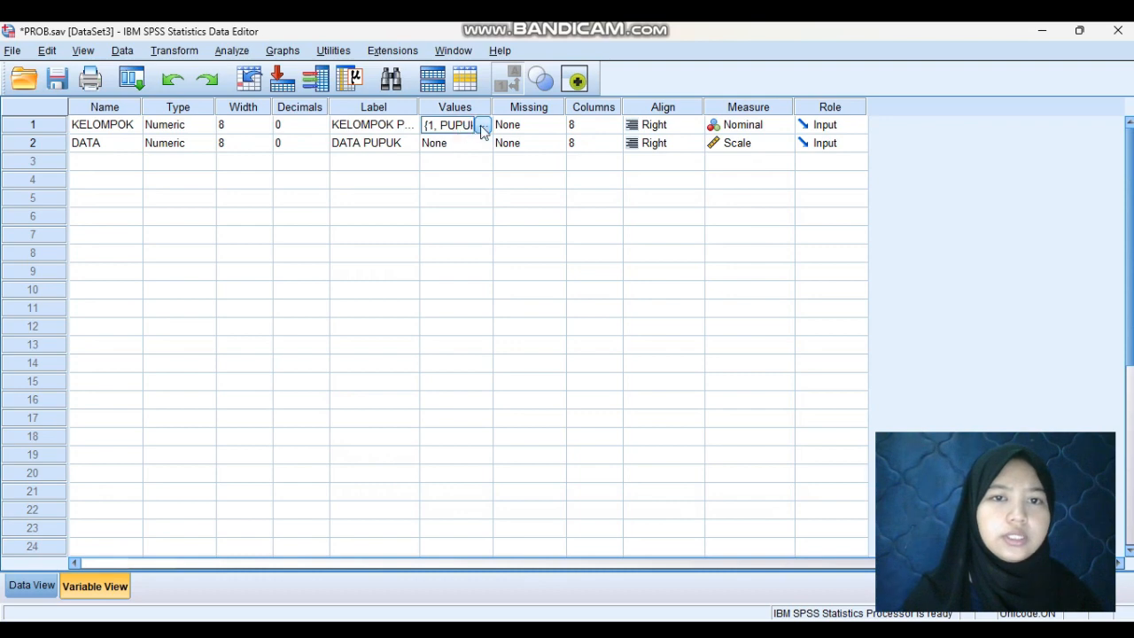
left_click(485, 126)
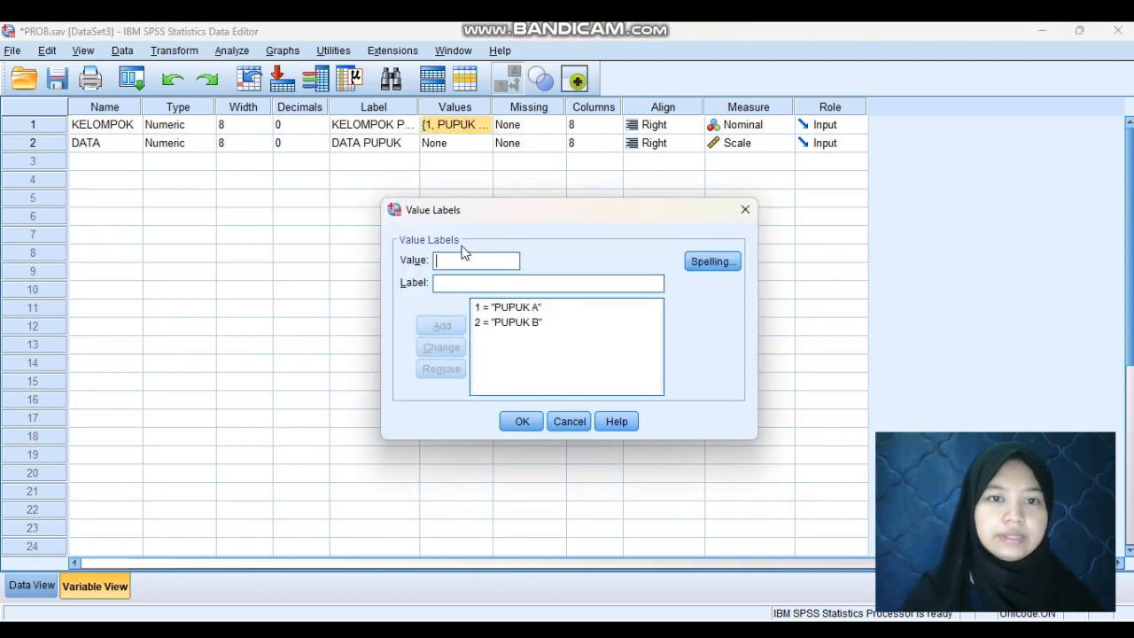
type("3")
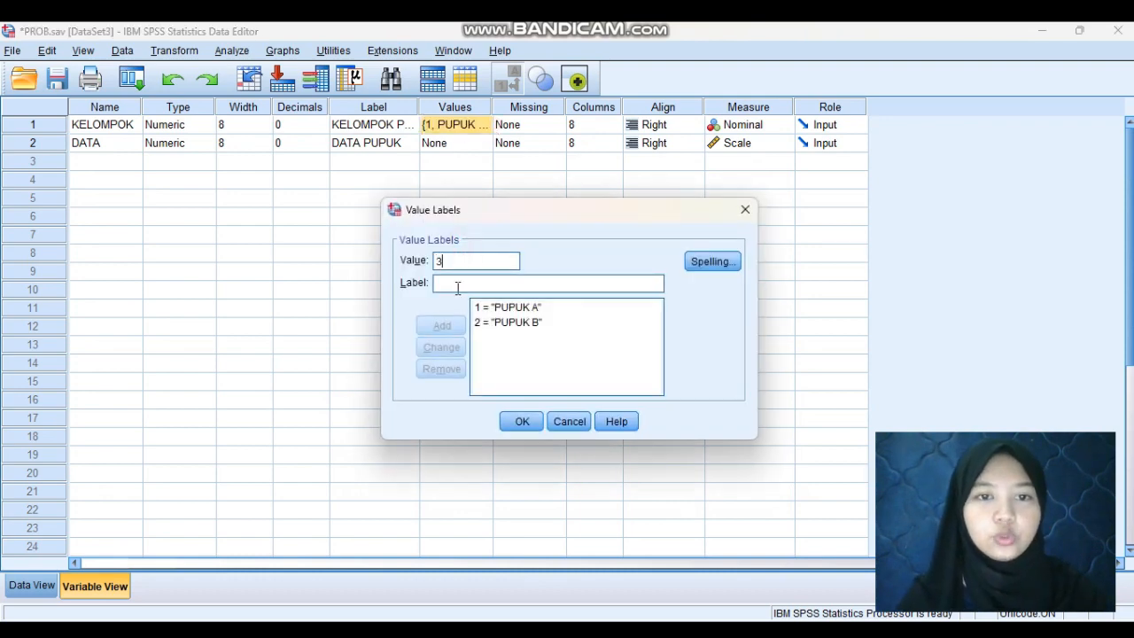
left_click(456, 282)
type("PUPUK C")
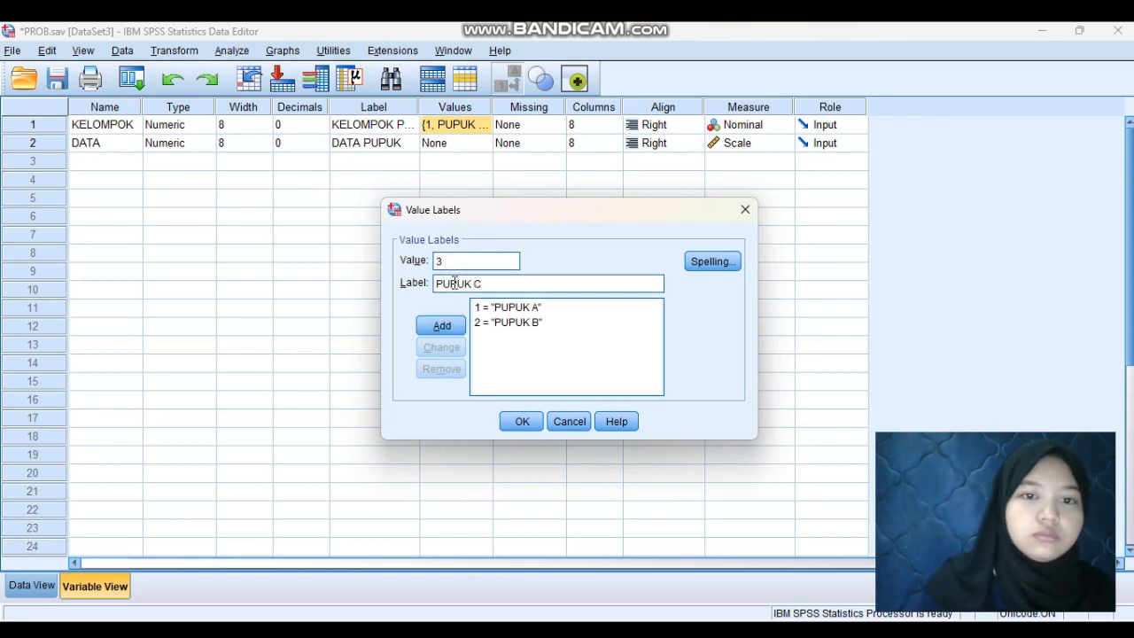
left_click(447, 328)
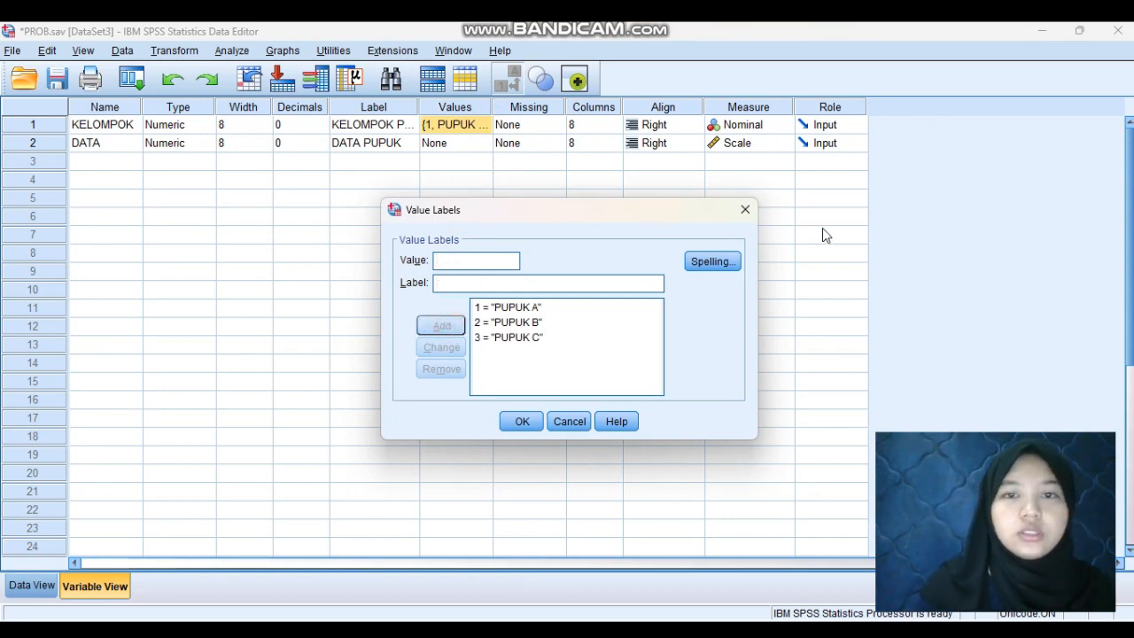
left_click(754, 210)
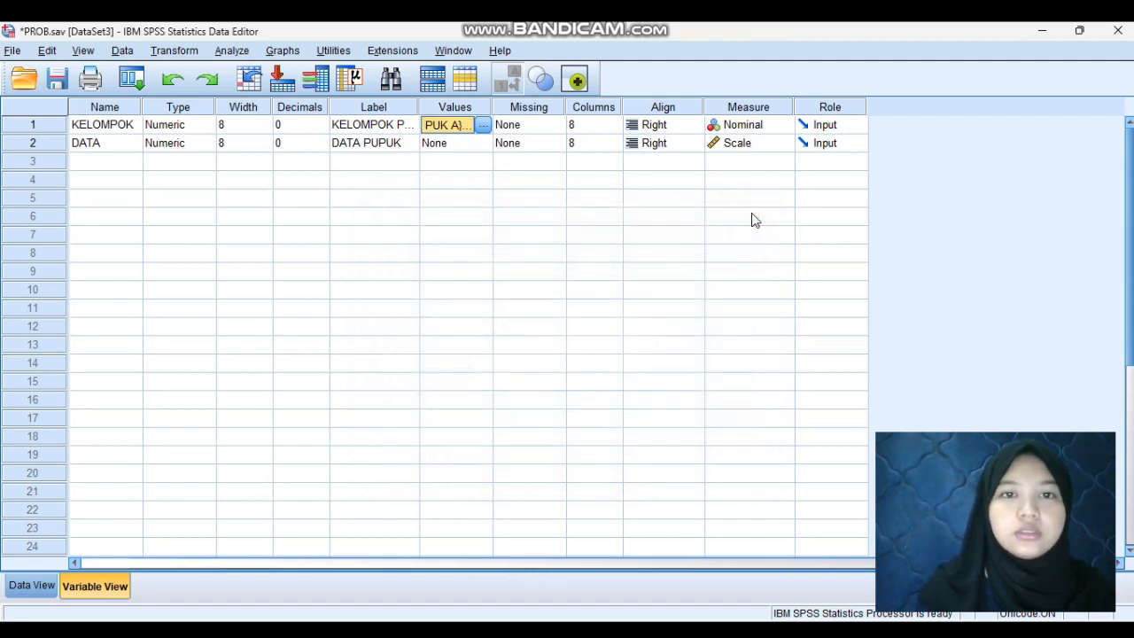
Assign the label "PUPUK C" to value 3 of KELOMPOK, accept the value labels, and set the variable's measure to Scale.
left_click(483, 125)
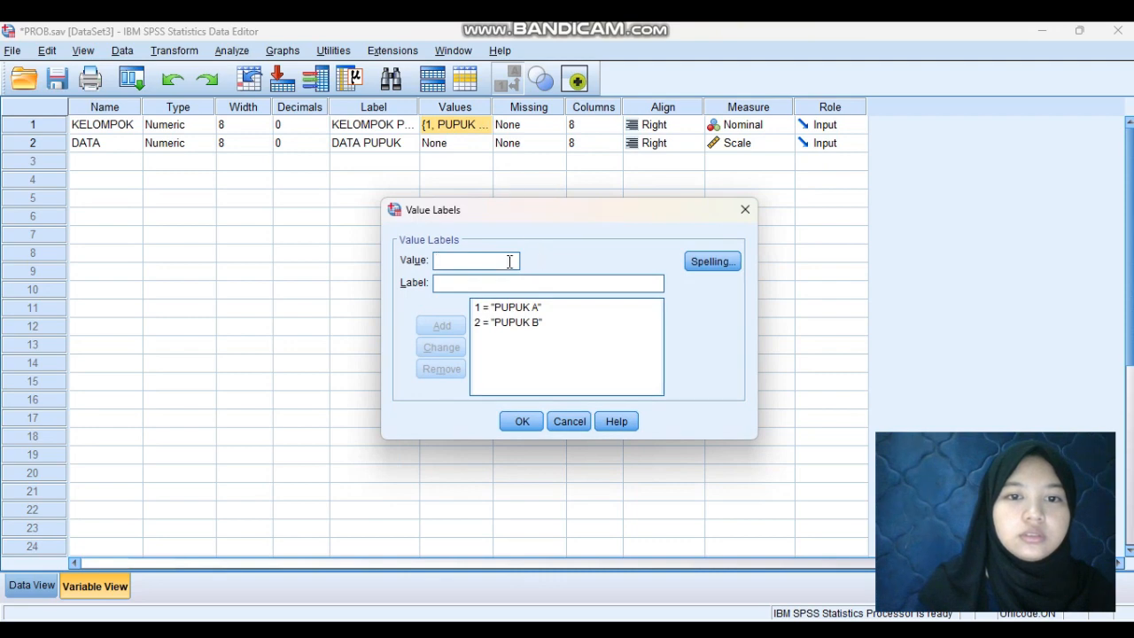
type("3")
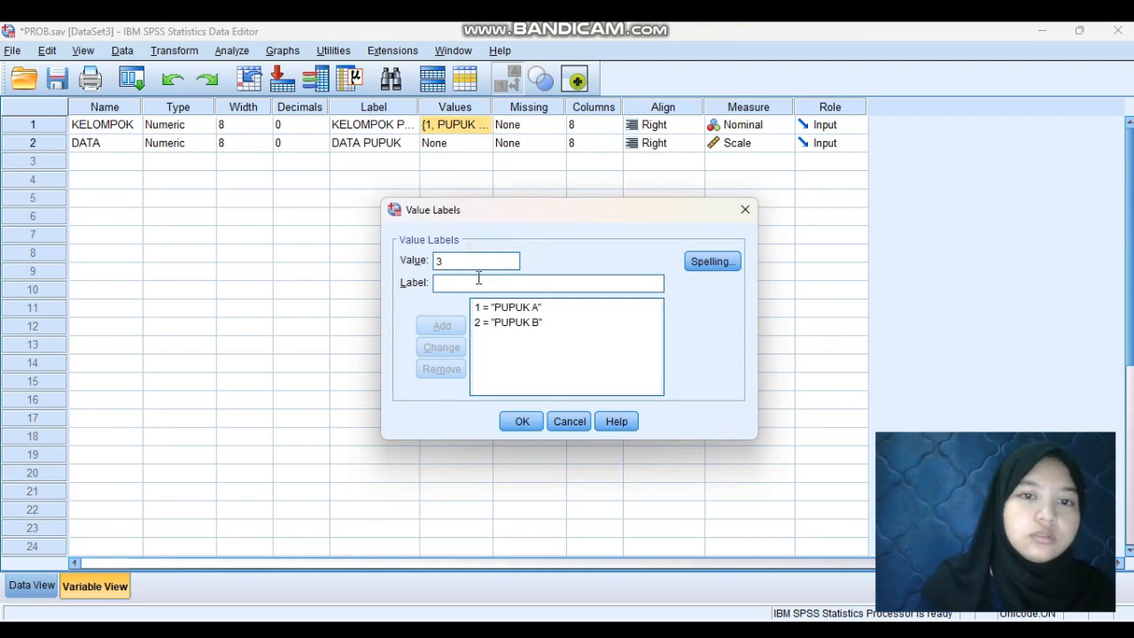
type("PUPUK C")
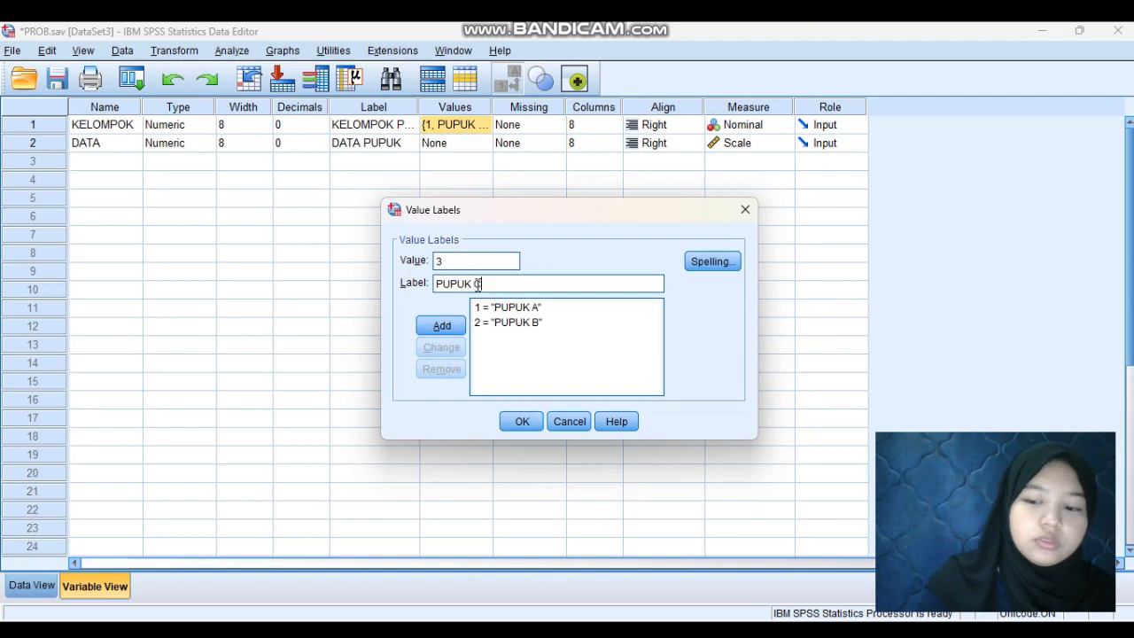
key("Return")
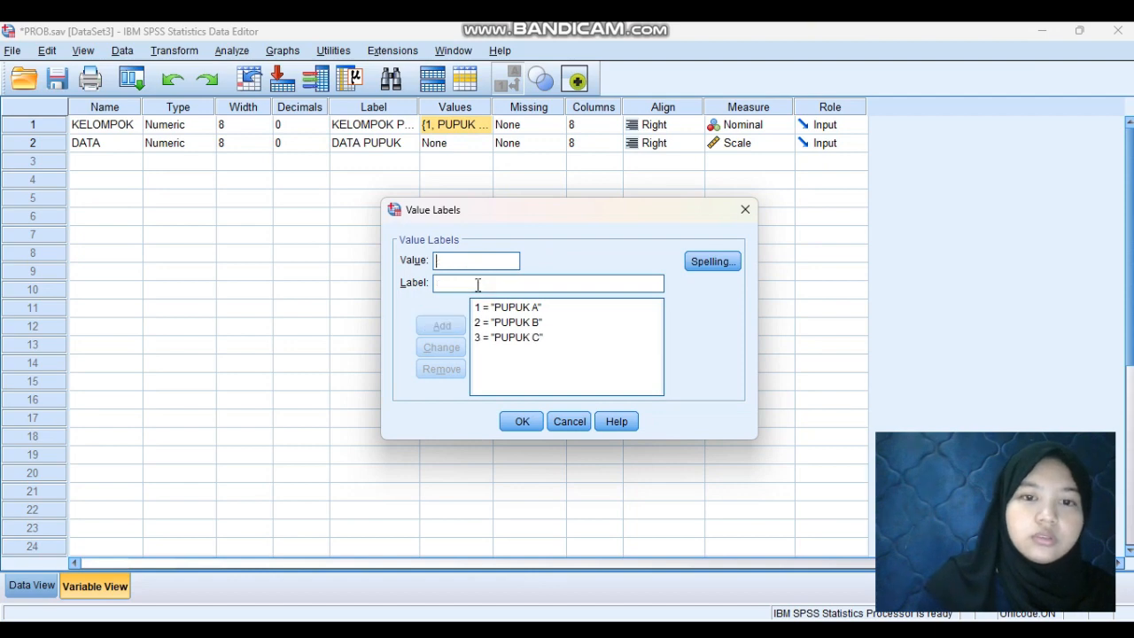
left_click(520, 423)
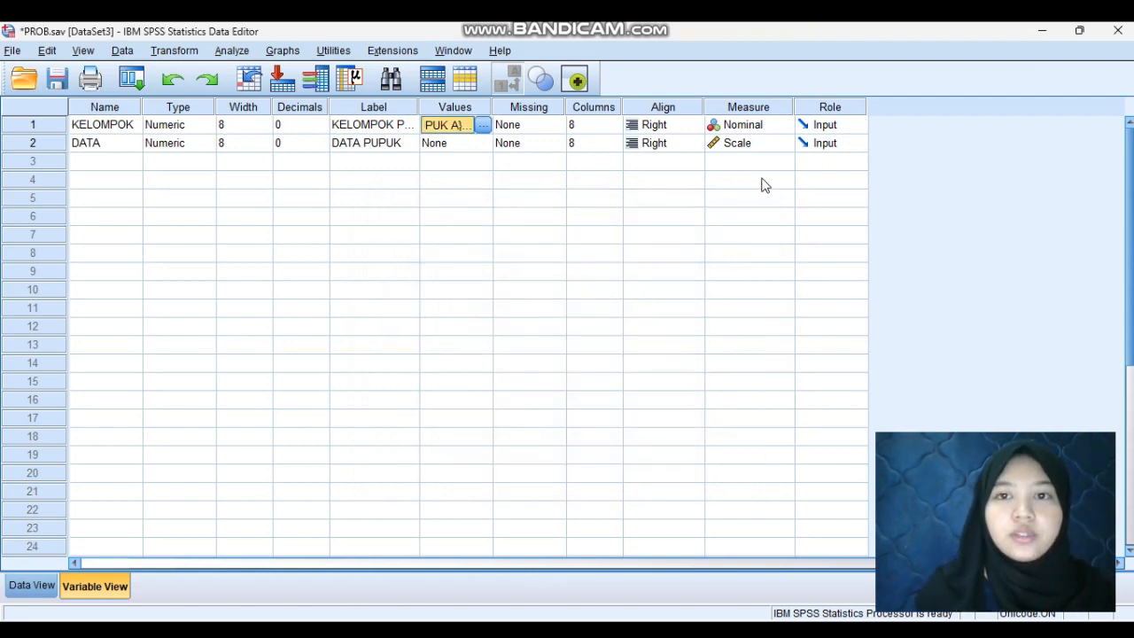
left_click(766, 128)
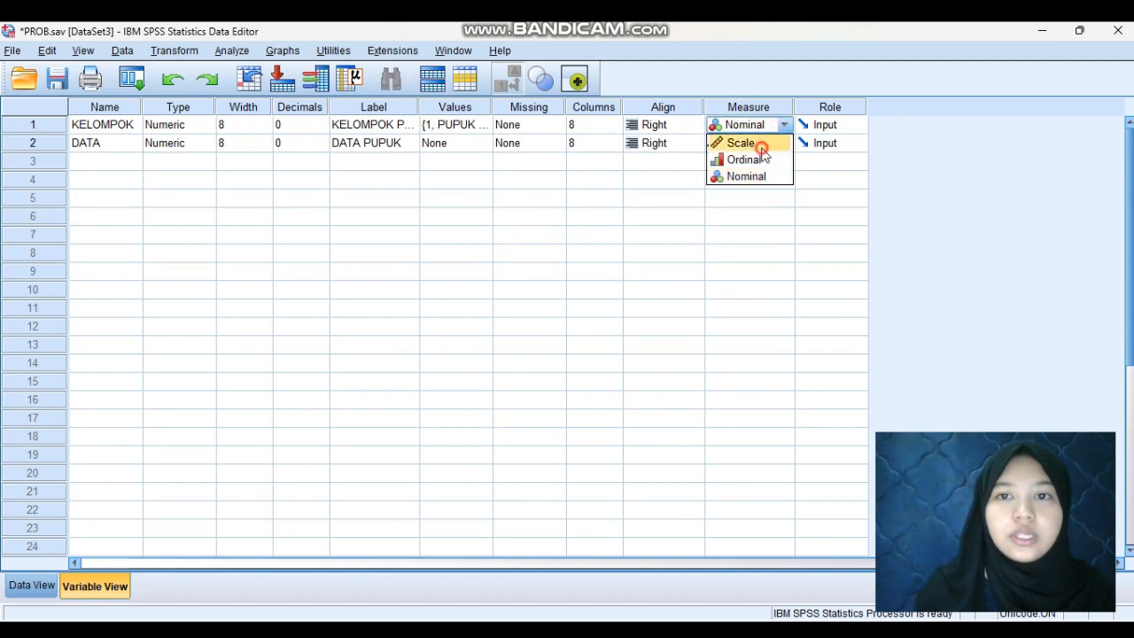
left_click(760, 145)
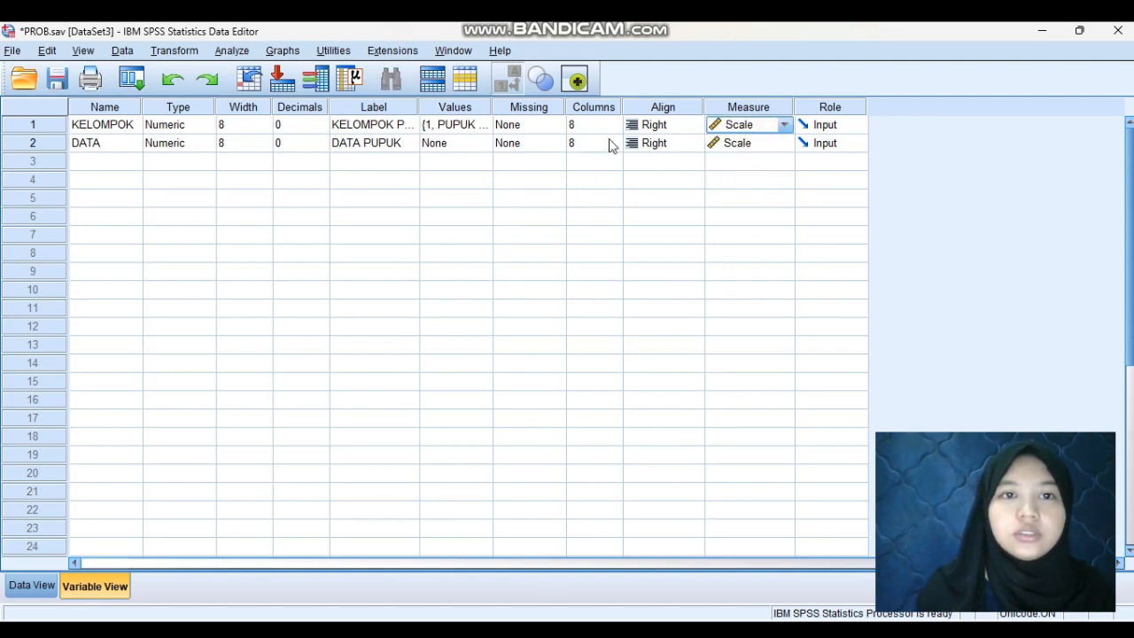
Show the data rows of PROB.sav, and switch to Excel to copy the PUPUK C values in C1:C18 of Sheet2 in DATA_SOAL.
left_click(39, 586)
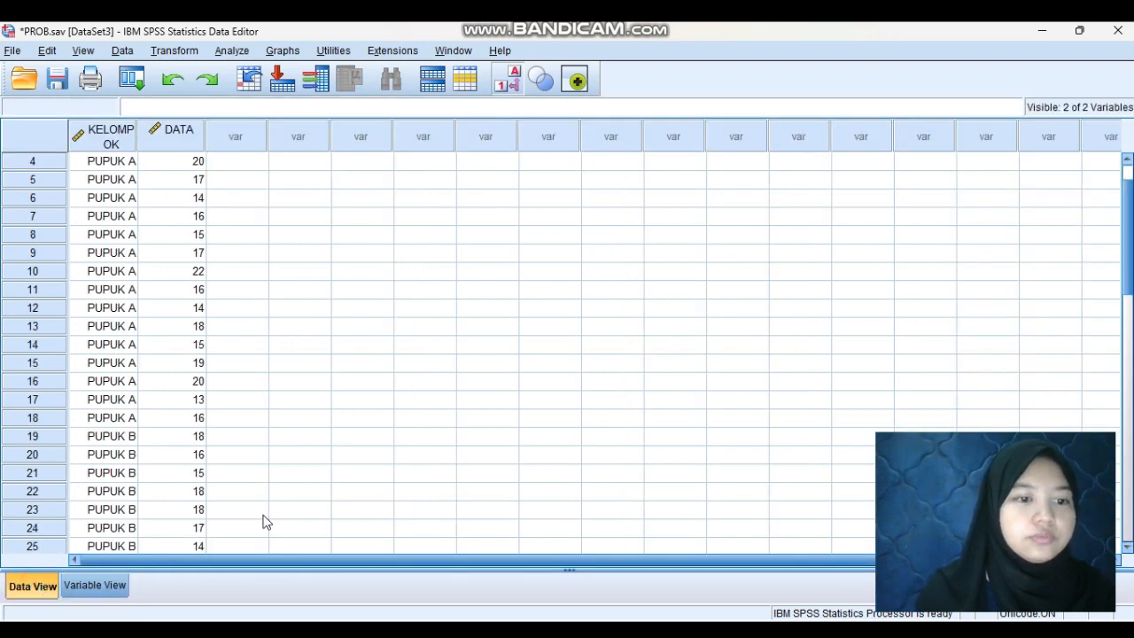
scroll(263, 523, "down", 6)
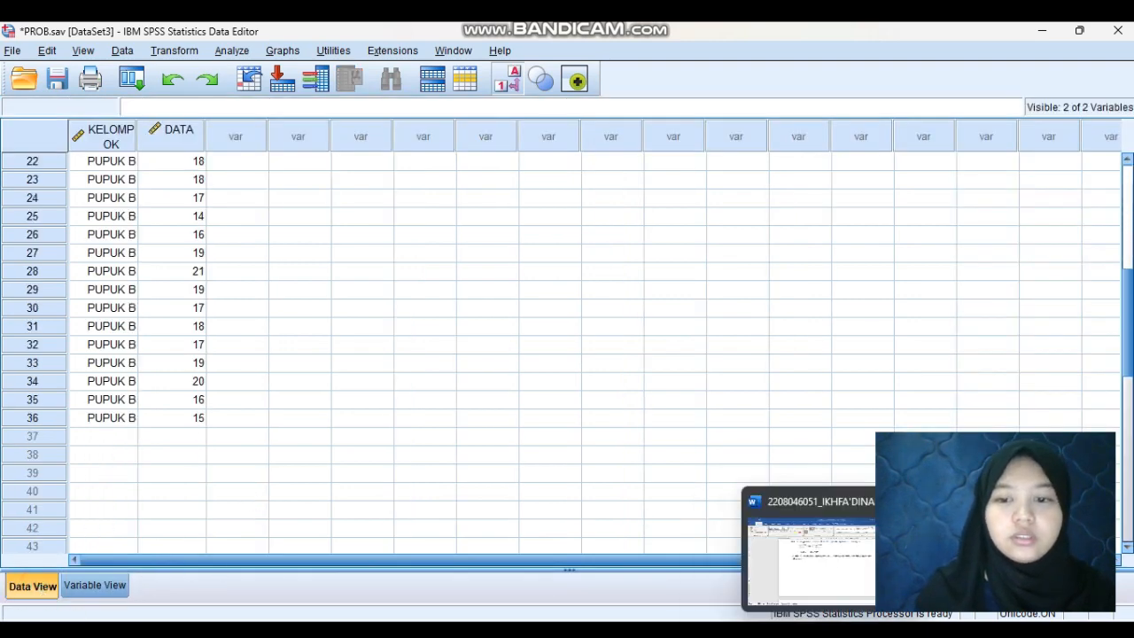
left_click(790, 631)
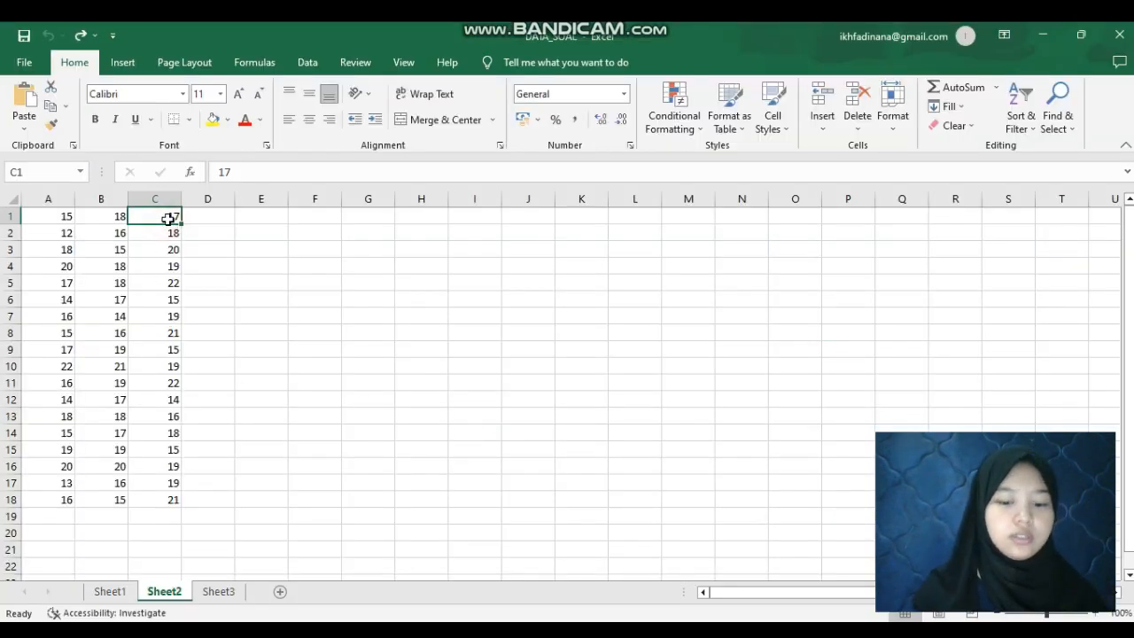
left_click_drag(167, 218, 162, 492)
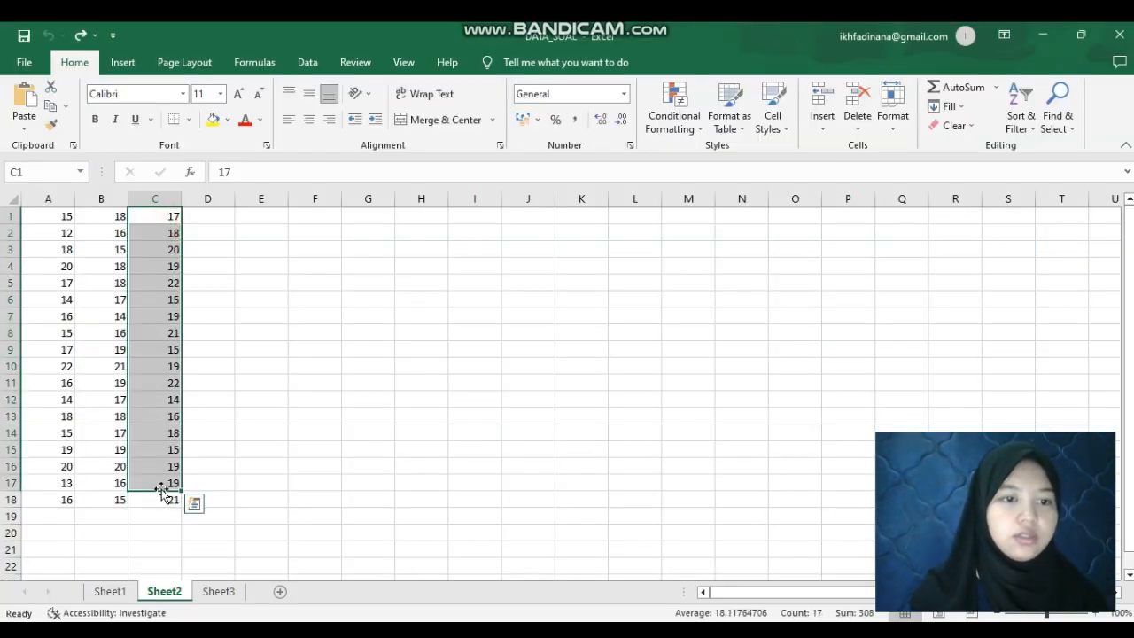
left_click(162, 464)
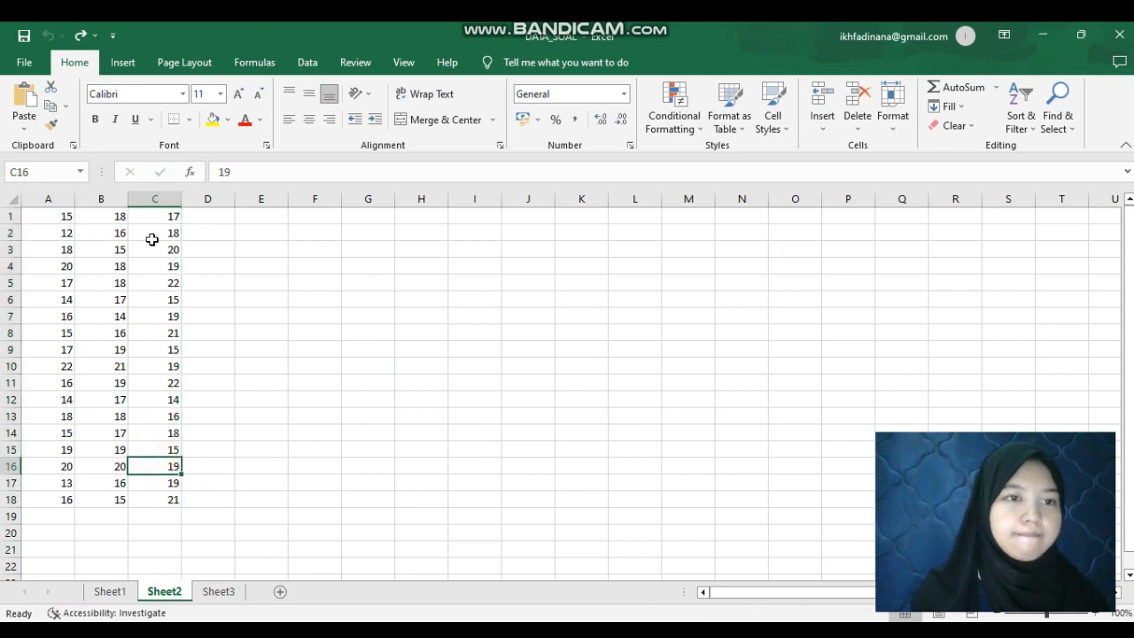
left_click_drag(152, 218, 177, 498)
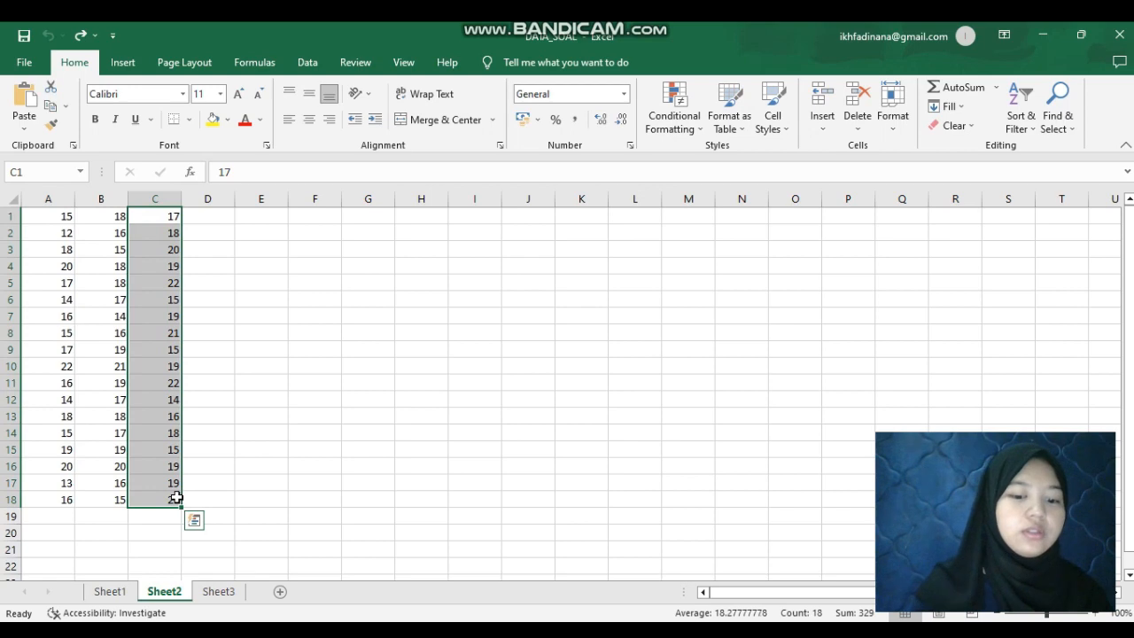
key("ctrl+c")
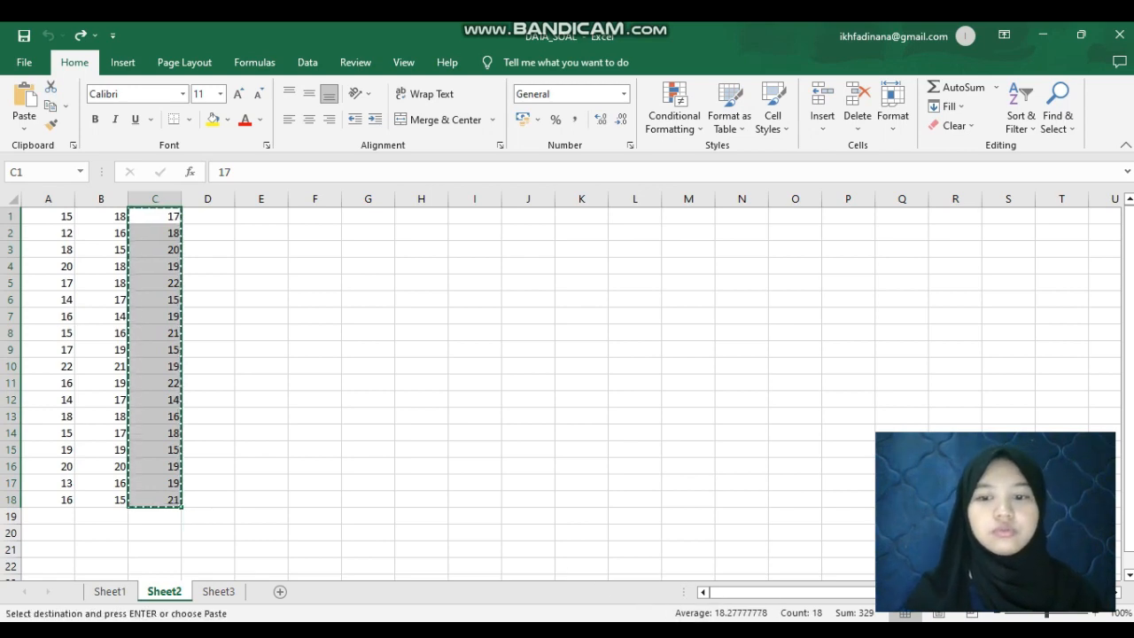
Switch to PROB.sav in SPSS and select the empty DATA cell in row 37.
mouse_move(872, 628)
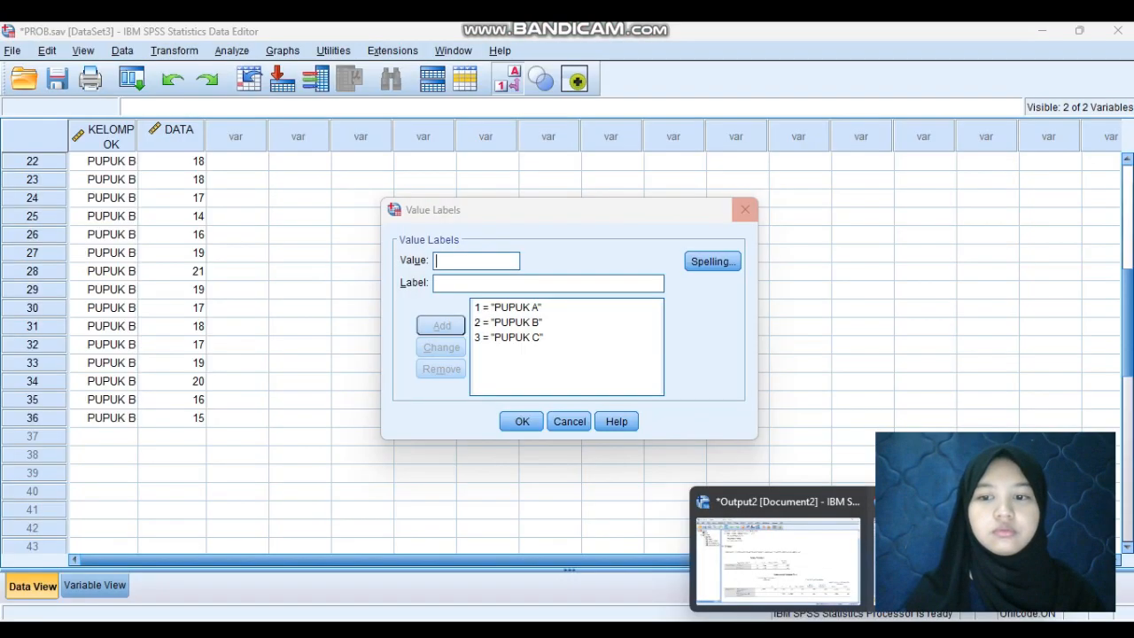
left_click(961, 566)
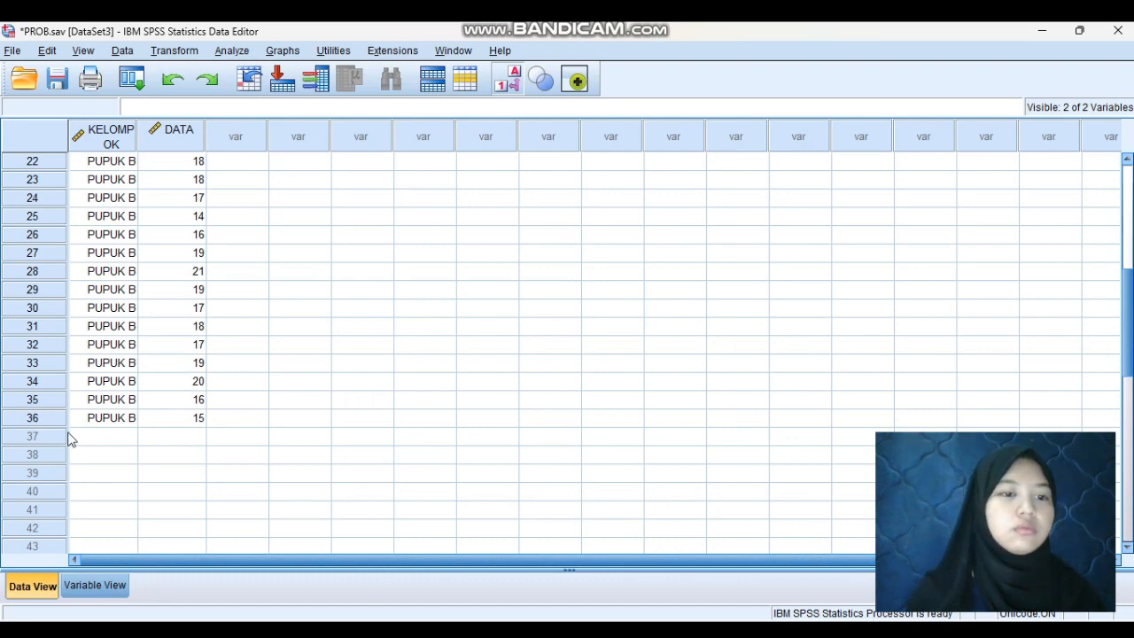
left_click(167, 438)
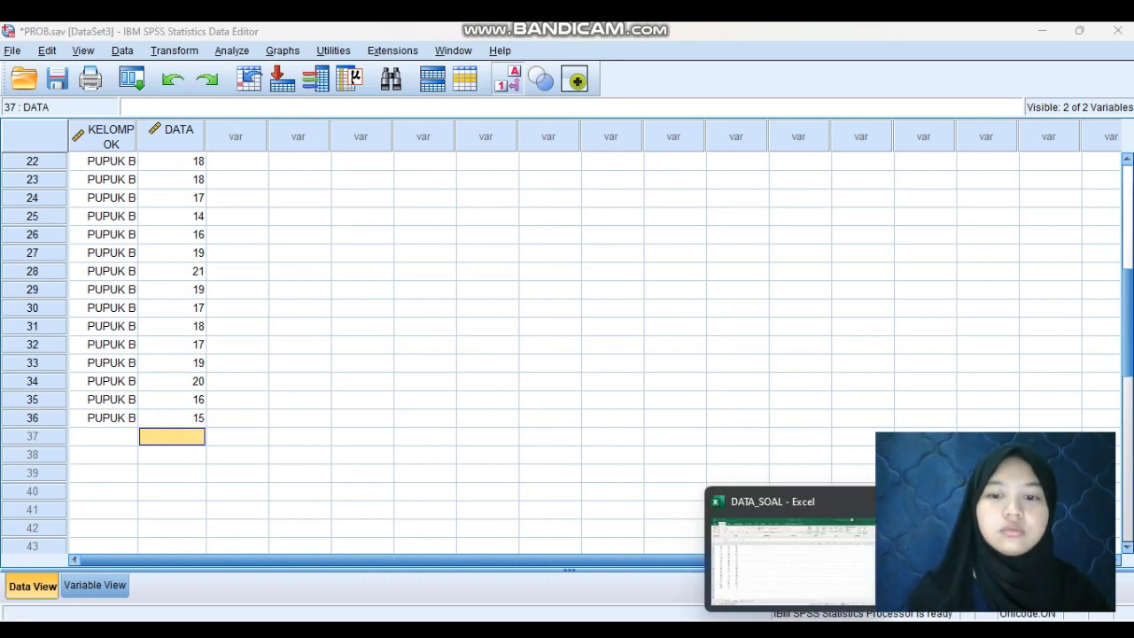
Return to Excel and copy the range C1:C18 on Sheet2 again.
left_click(791, 632)
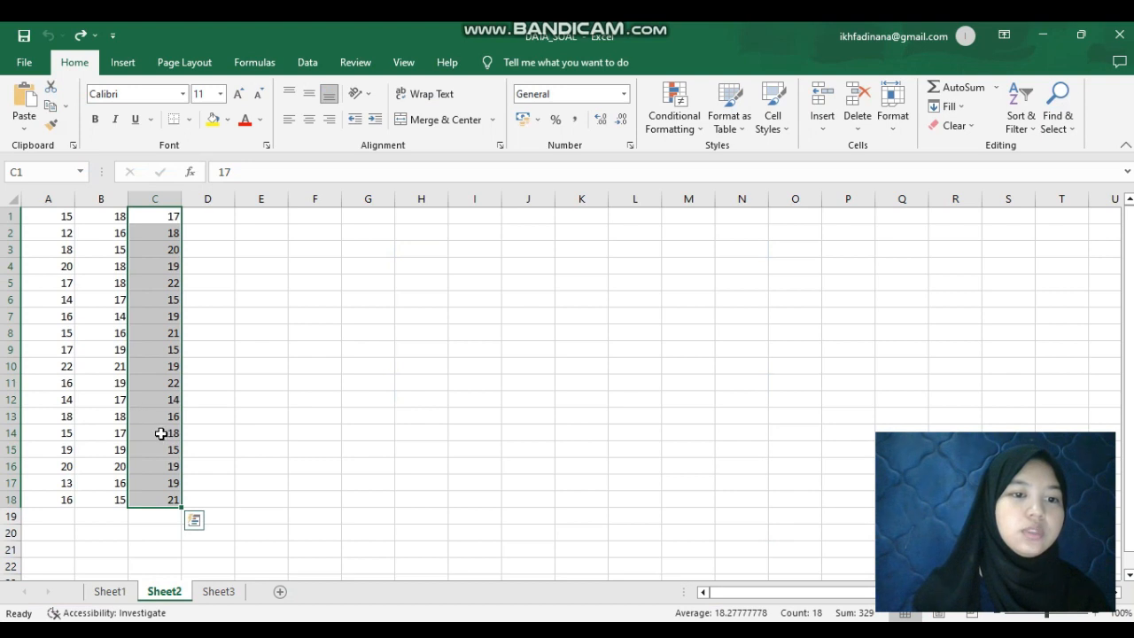
key("ctrl+c")
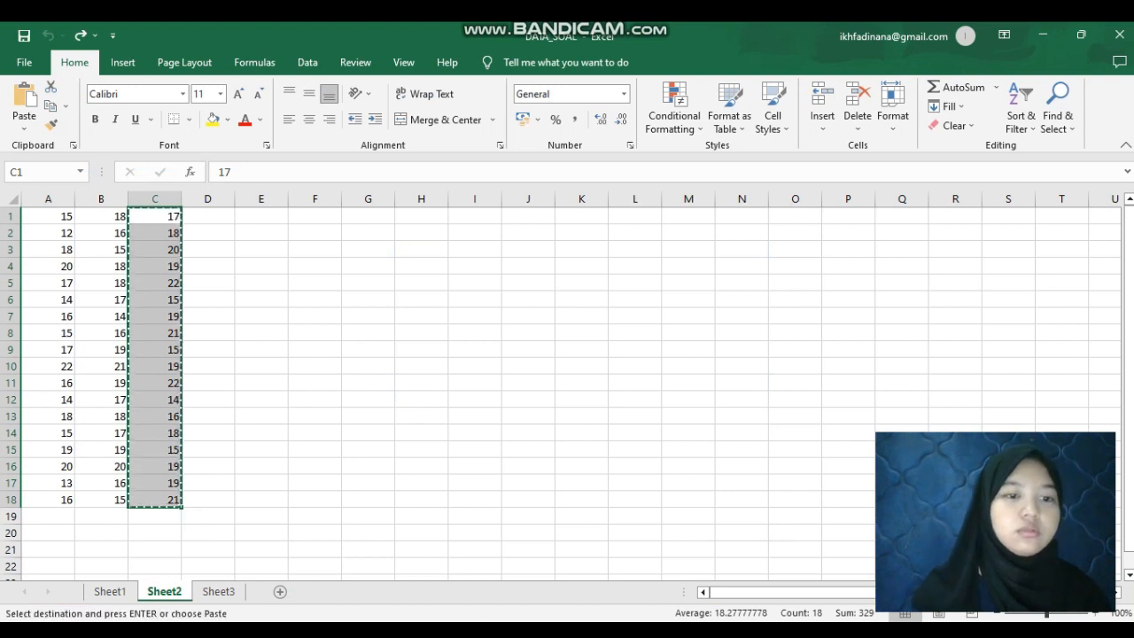
mouse_move(781, 631)
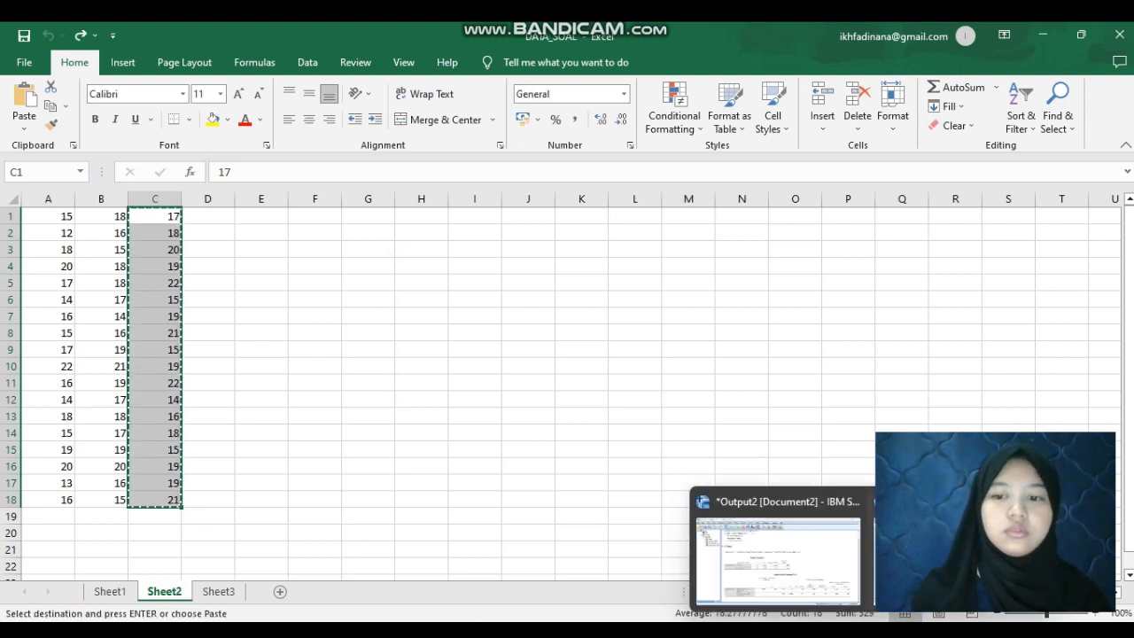
left_click(957, 560)
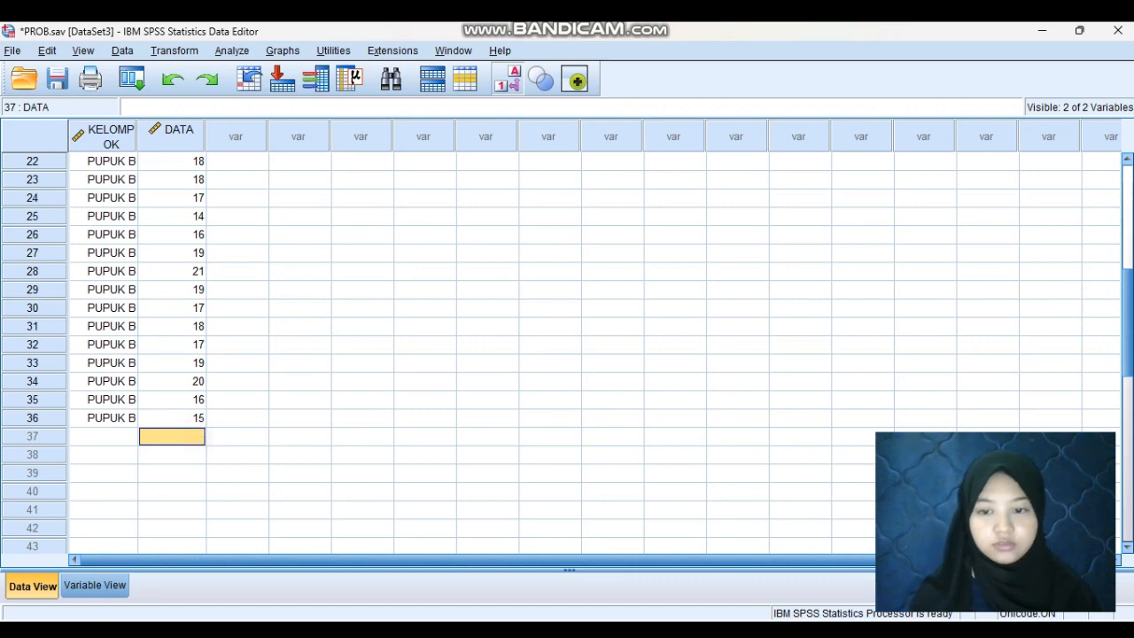
left_click(790, 630)
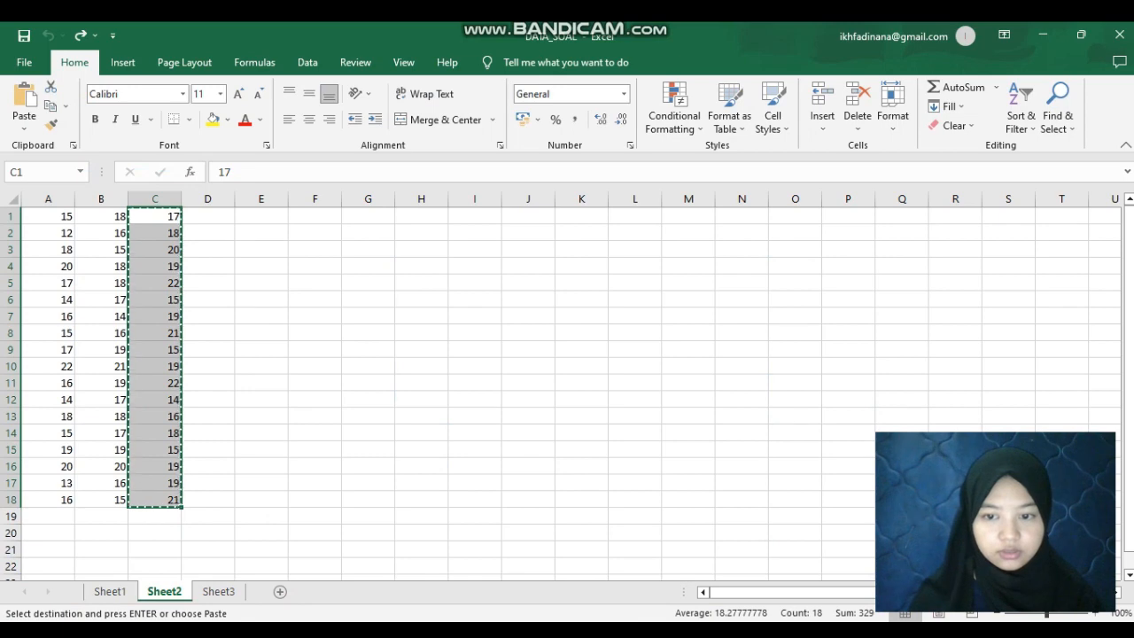
mouse_move(831, 630)
mouse_move(866, 630)
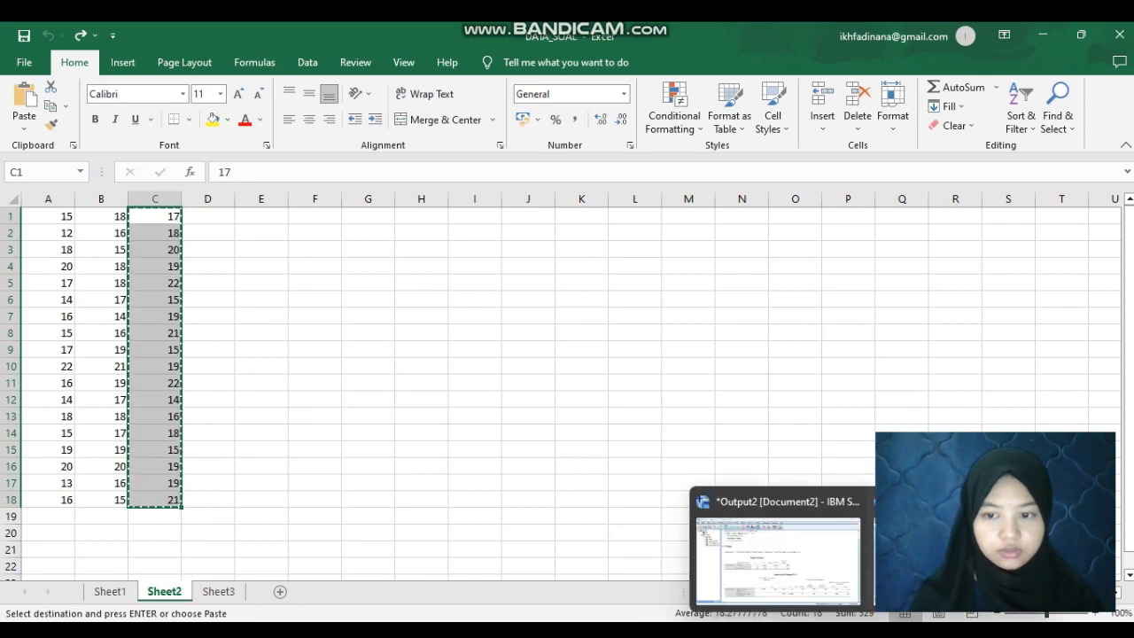
Switch to PROB.sav in SPSS and paste the copied PUPUK C values into the DATA column starting at row 37.
left_click(954, 558)
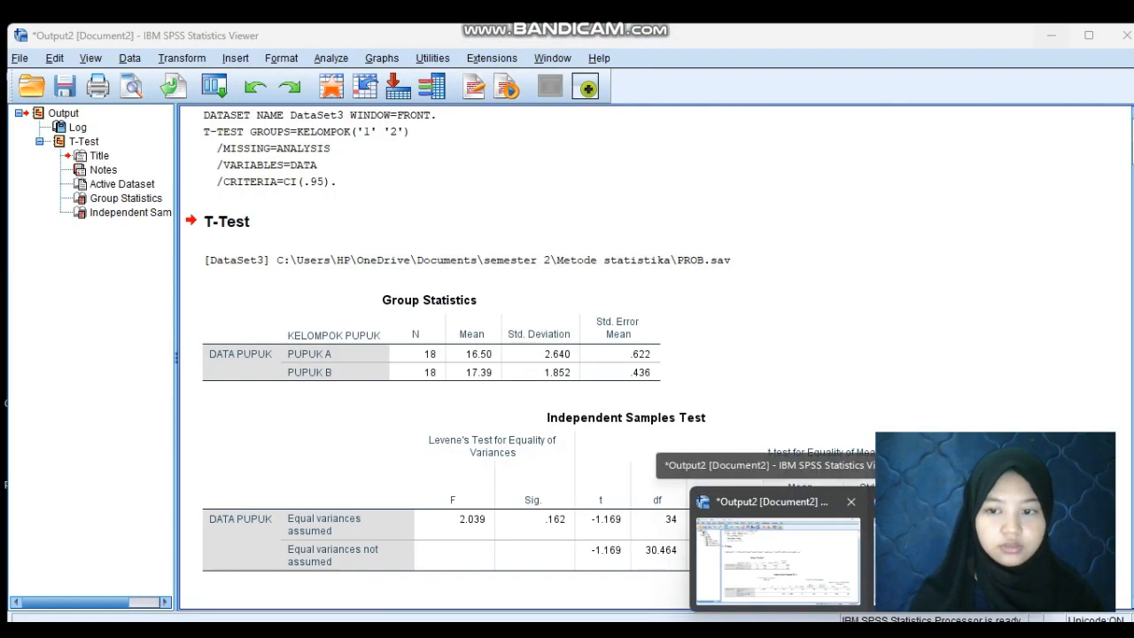
left_click(850, 561)
mouse_move(866, 629)
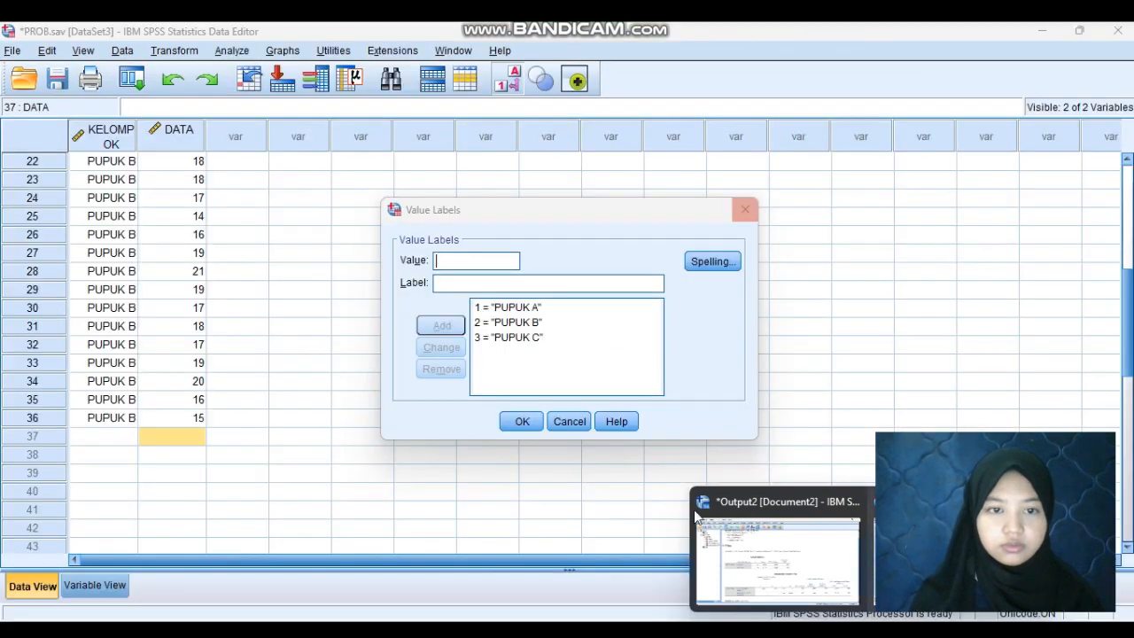
left_click(953, 558)
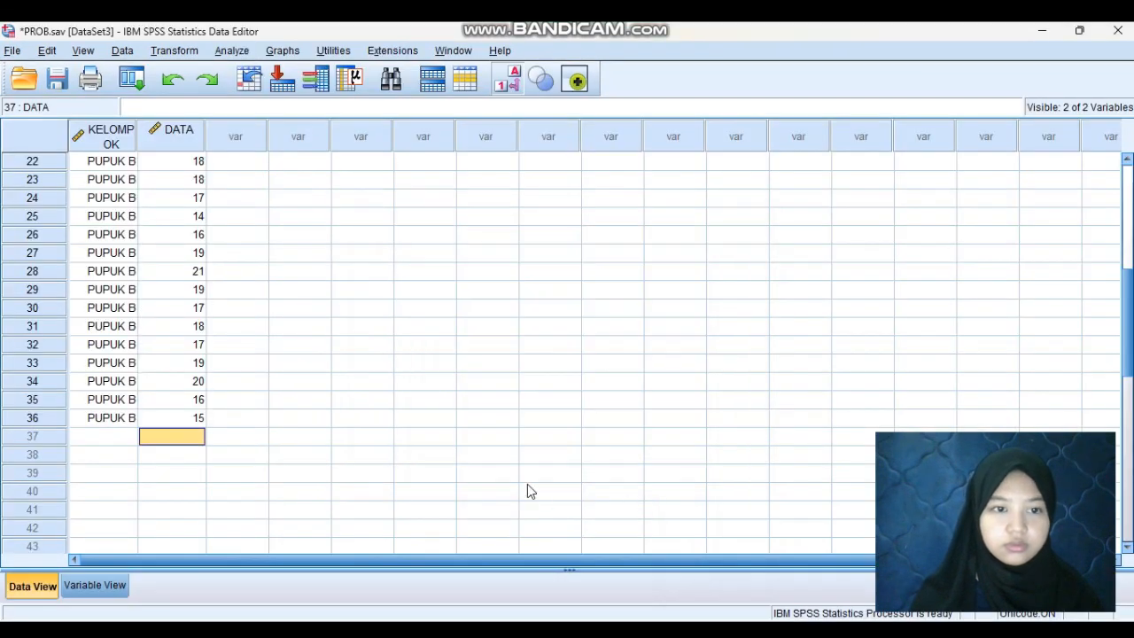
right_click(203, 431)
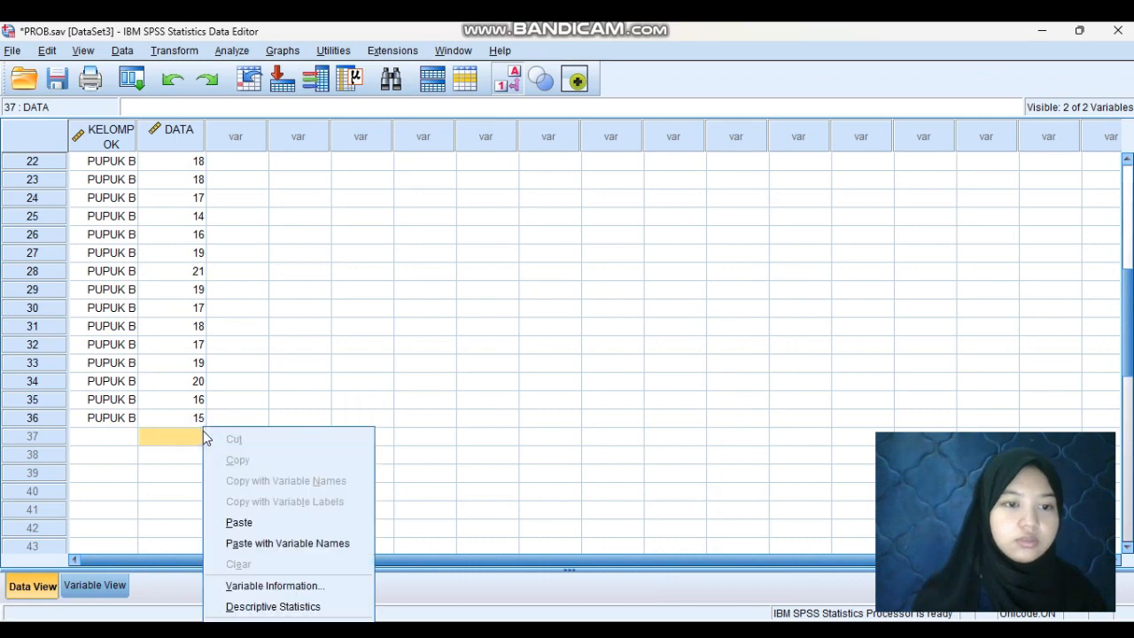
left_click(238, 522)
Set KELOMPOK in row 37 to 3 (PUPUK C).
scroll(250, 522, "down", 5)
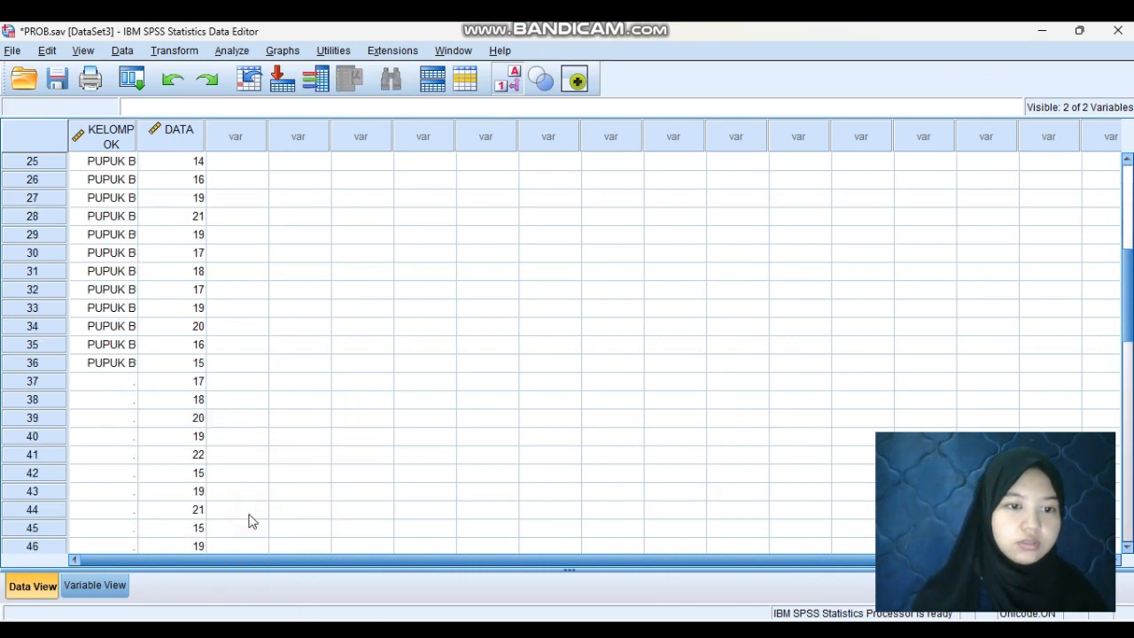
scroll(250, 521, "up", 2)
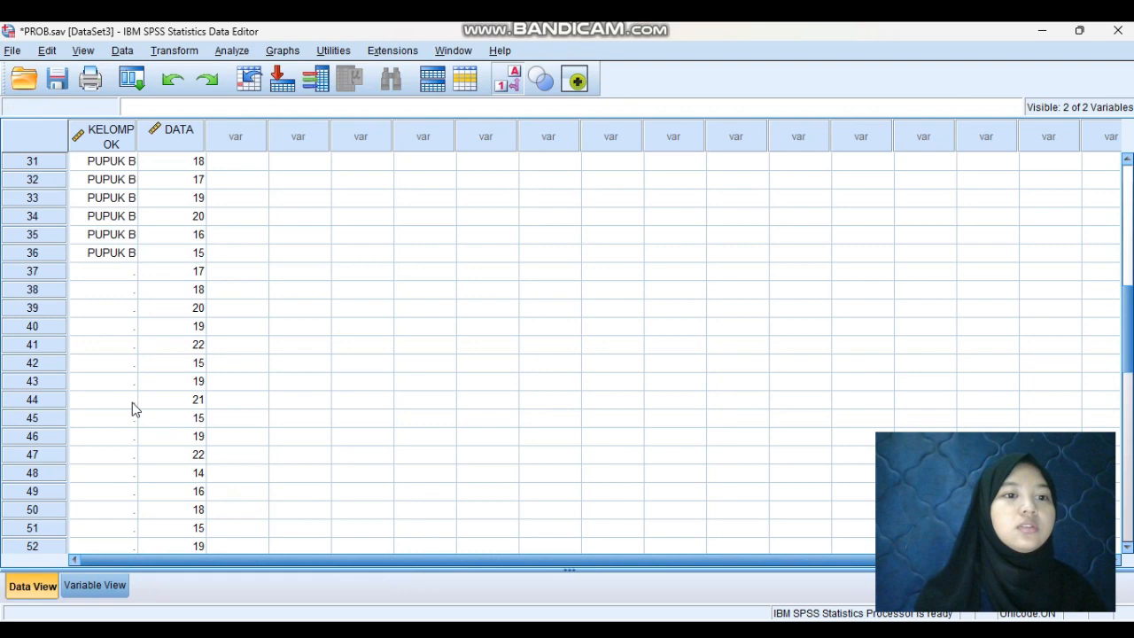
left_click(112, 281)
type("PUPUK C")
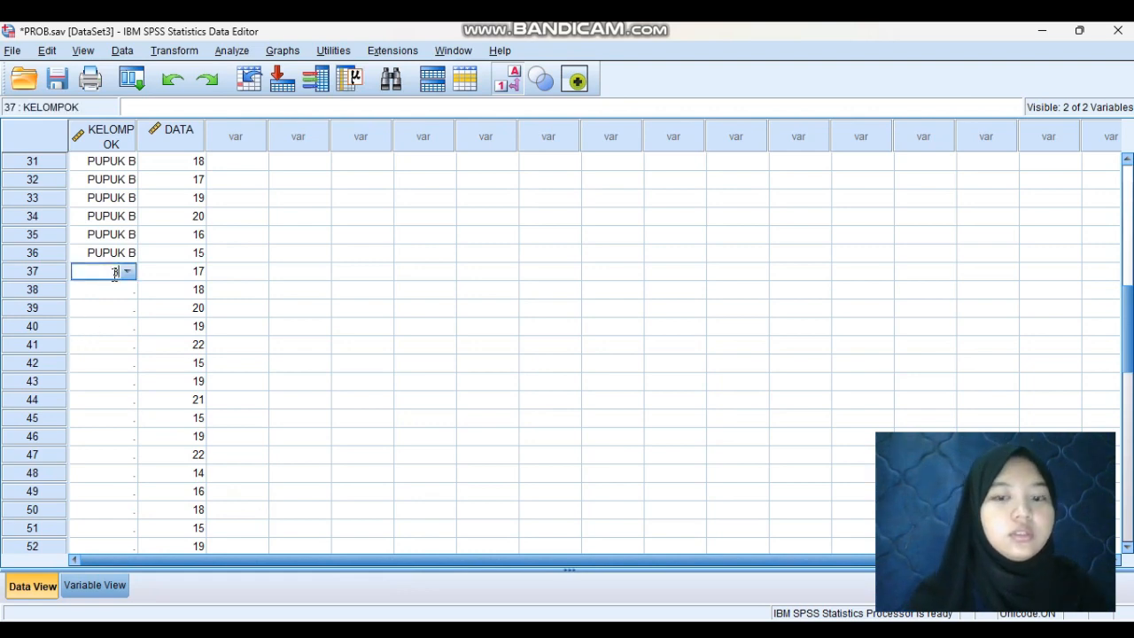
key("Return")
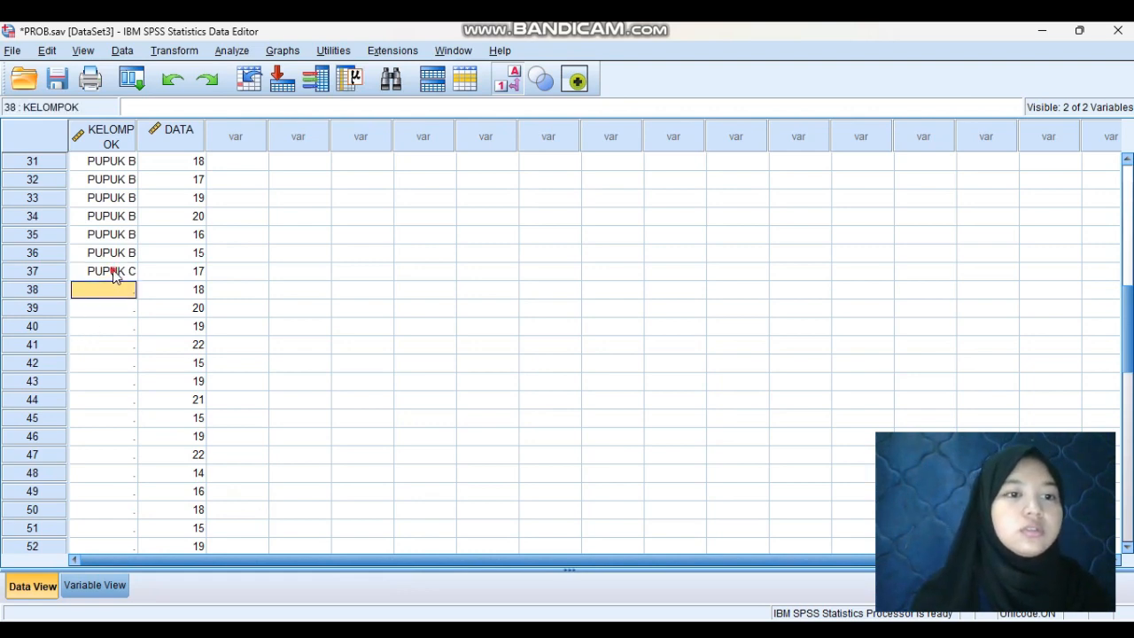
Copy the KELOMPOK value of row 37 and paste it into the KELOMPOK cells down through row 54.
left_click(113, 276)
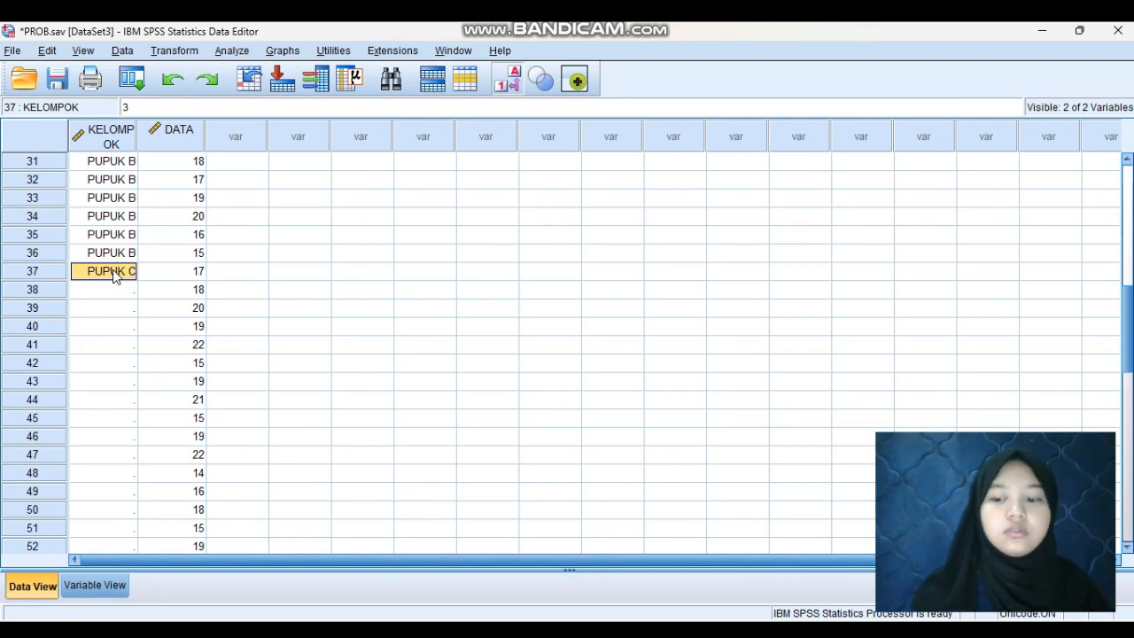
key("Down")
left_click_drag(115, 276, 109, 495)
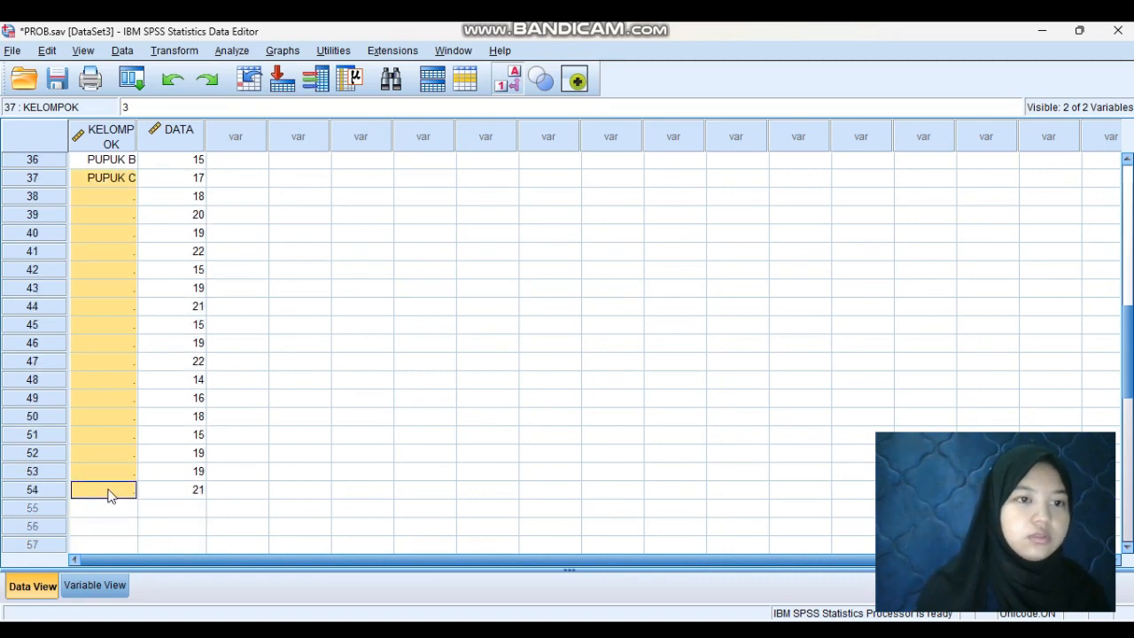
right_click(108, 494)
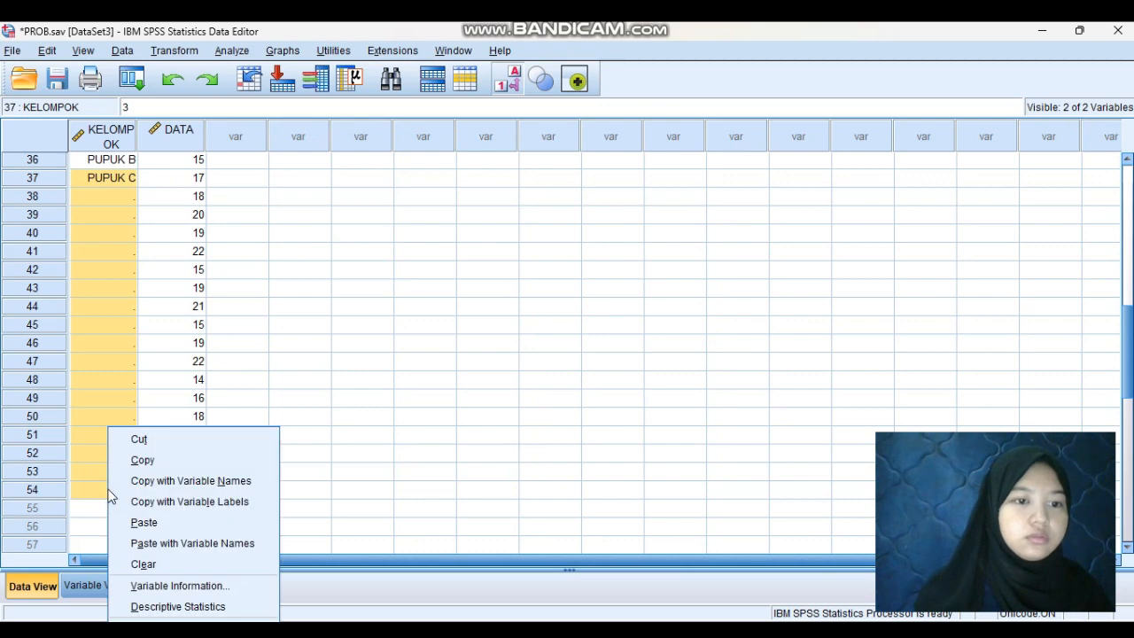
left_click(142, 522)
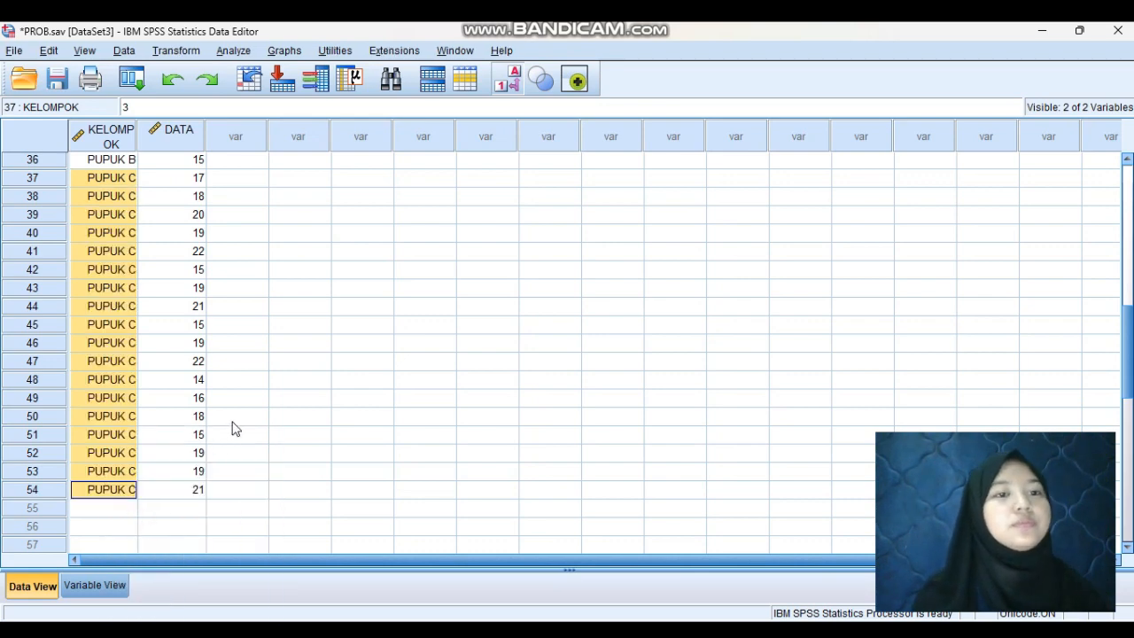
Set up a One-Way ANOVA with DATA PUPUK as the dependent variable and KELOMPOK PUPUK as the factor.
scroll(235, 429, "up", 12)
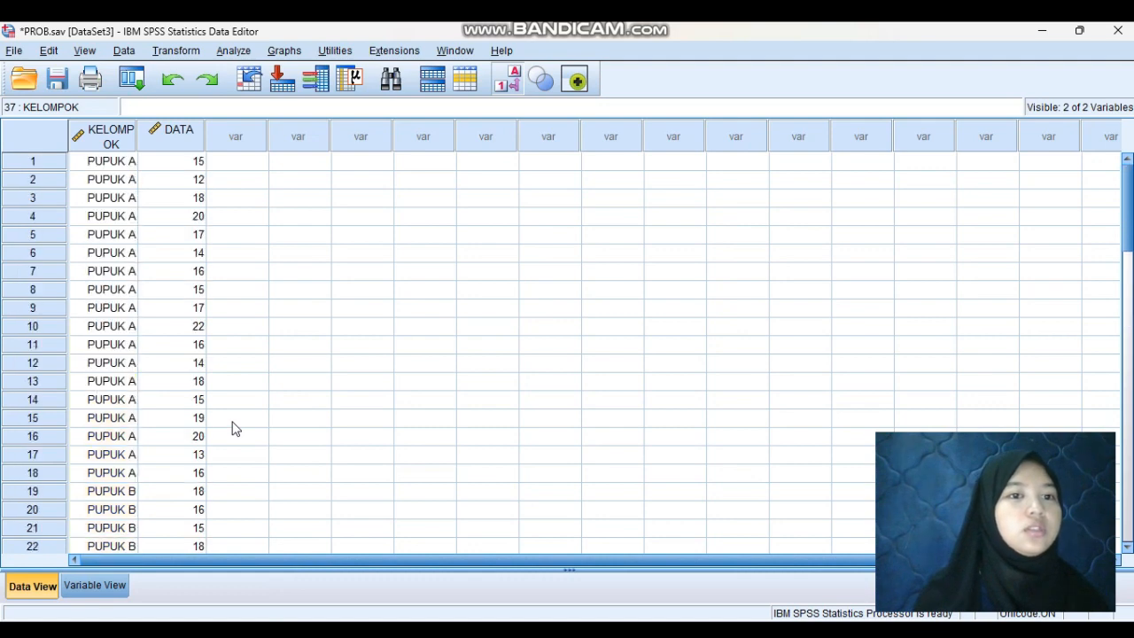
left_click(243, 52)
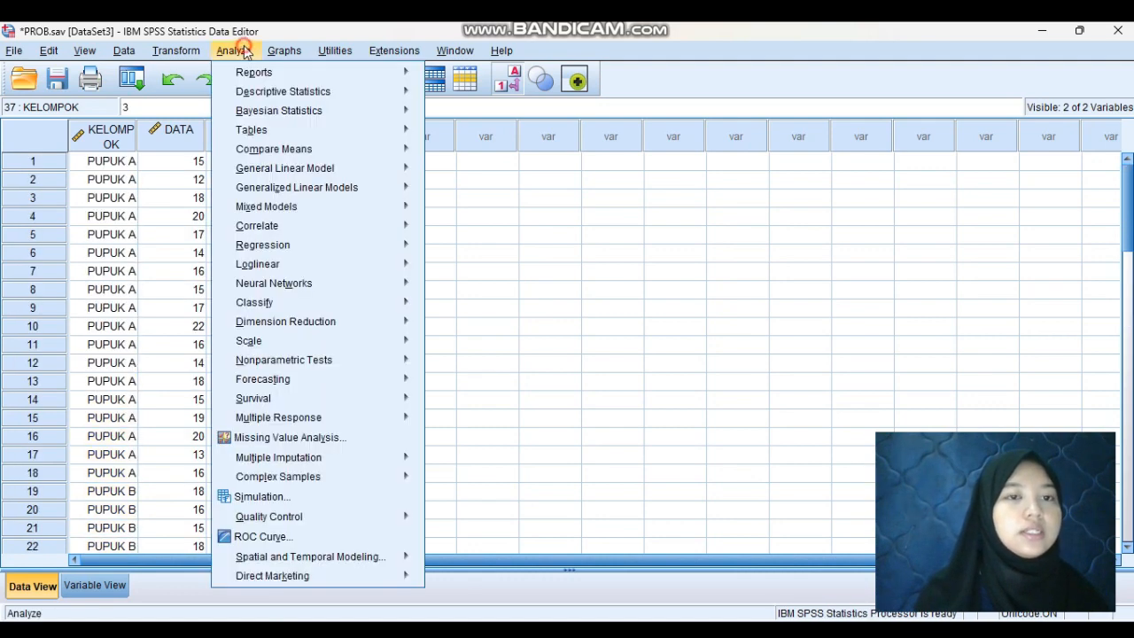
mouse_move(310, 152)
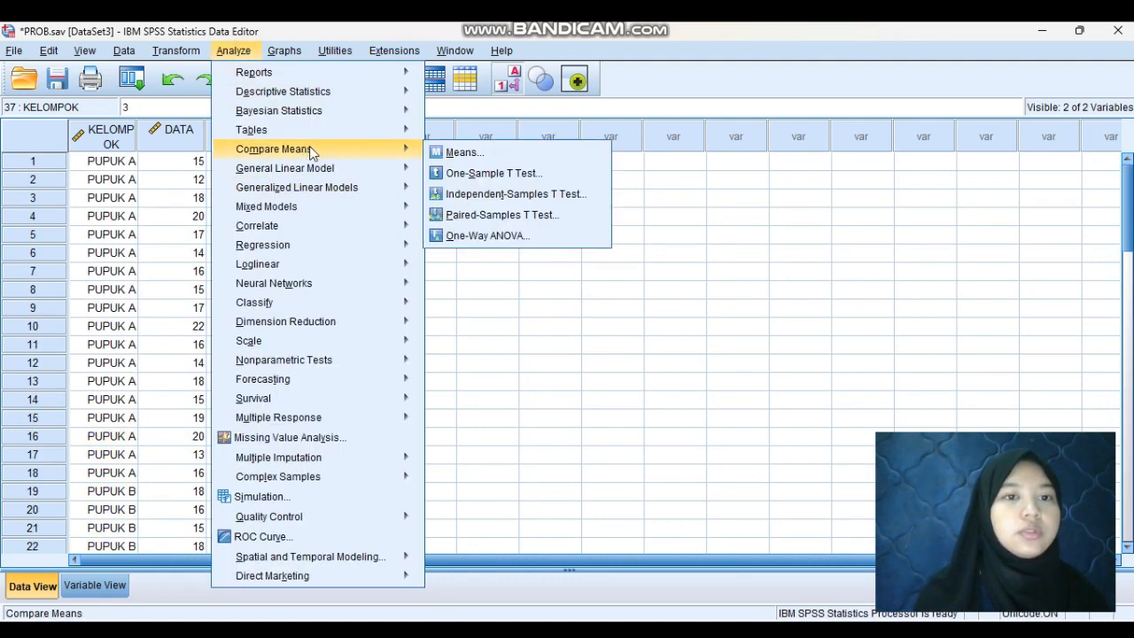
left_click(468, 235)
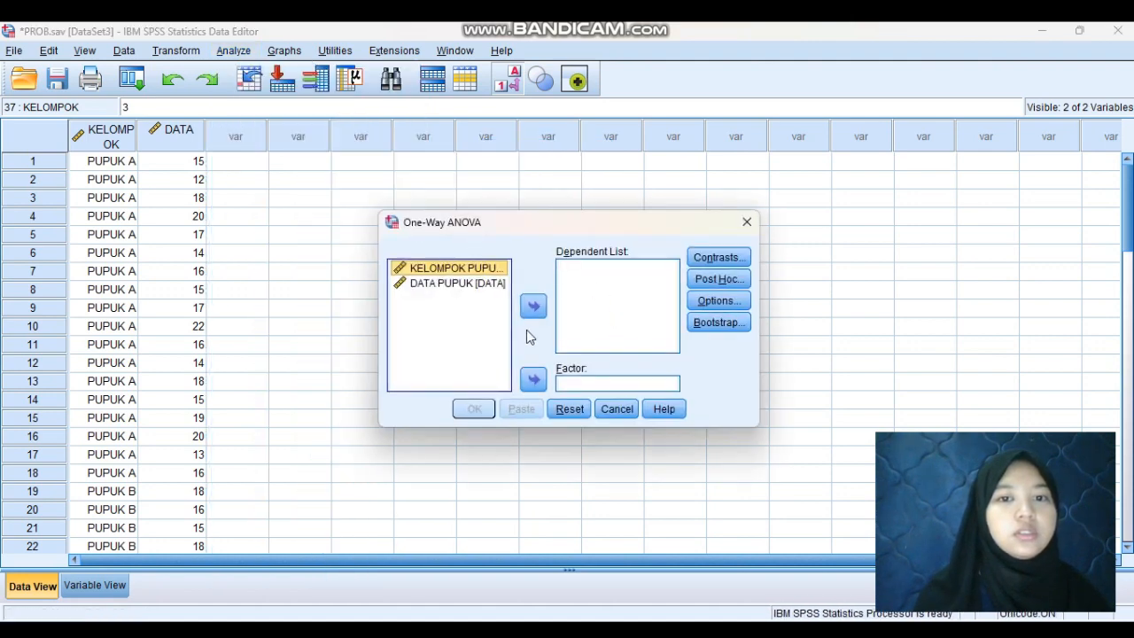
left_click(491, 283)
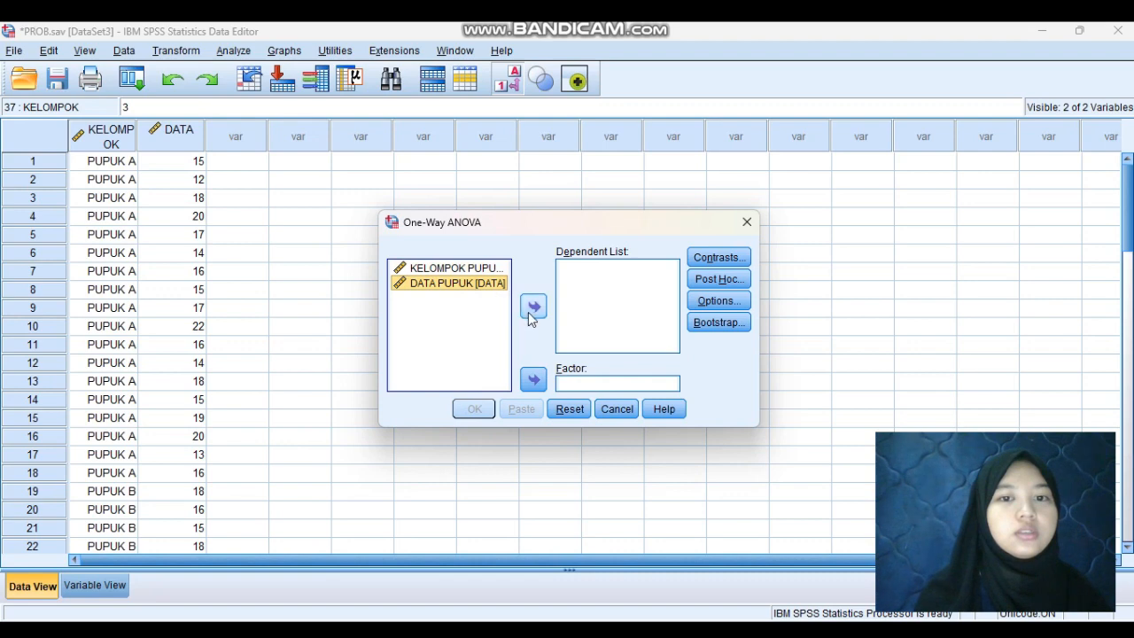
left_click(531, 310)
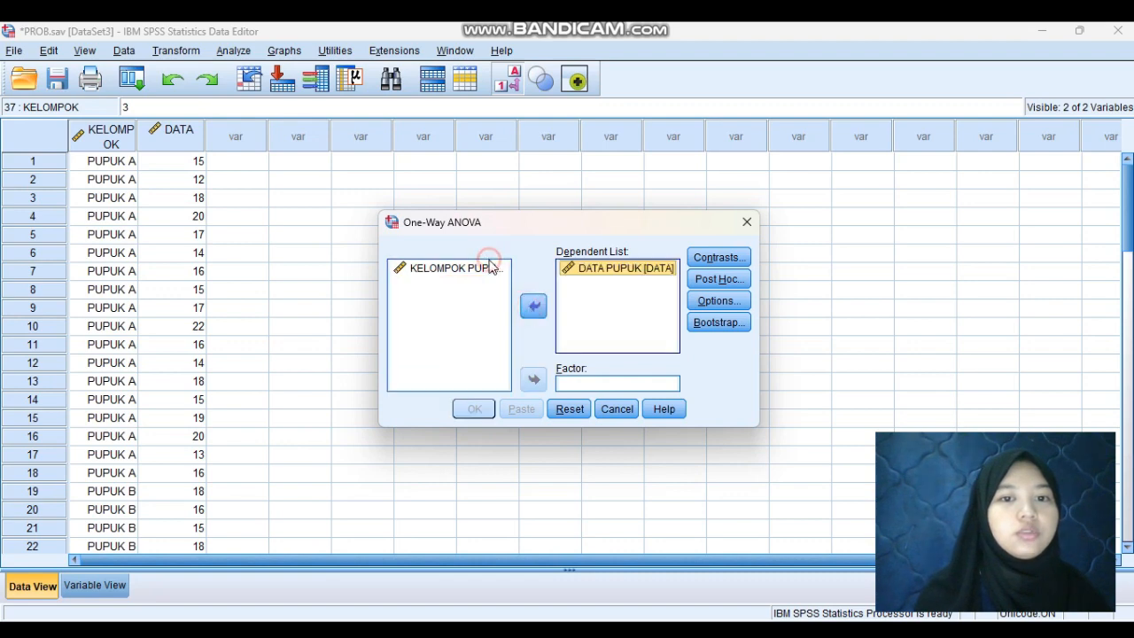
left_click(490, 268)
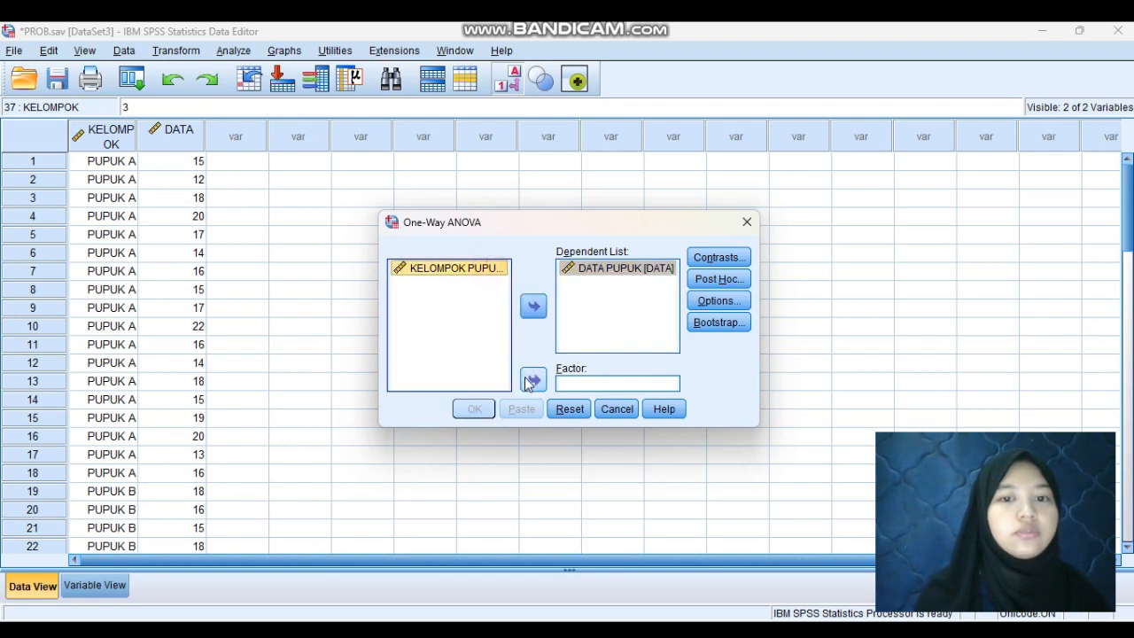
left_click(532, 380)
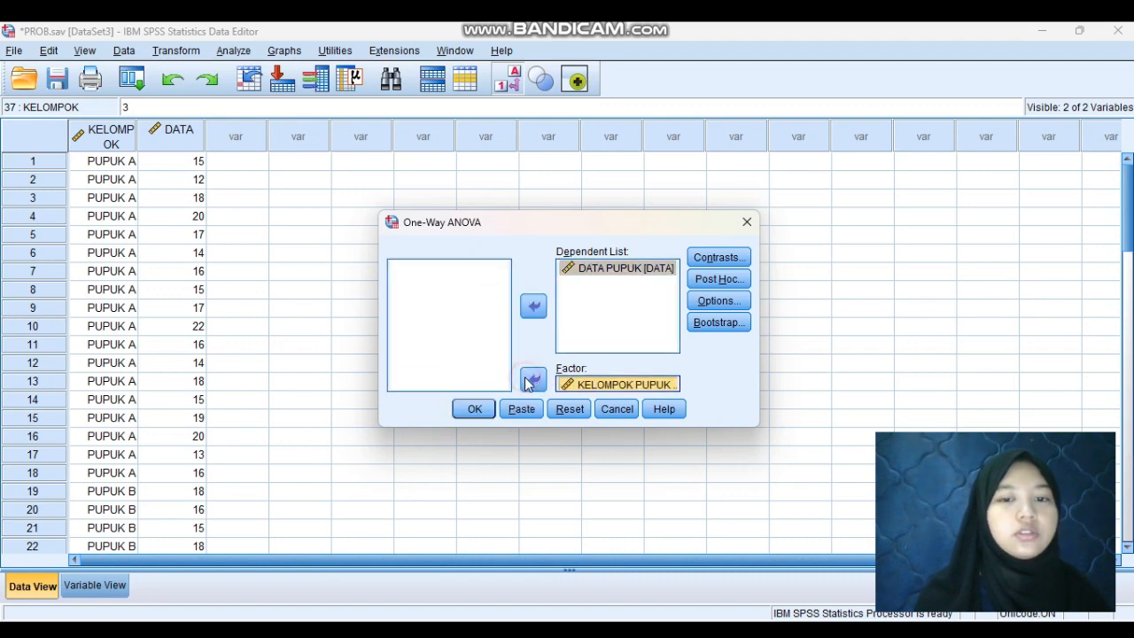
Include Descriptive and Homogeneity of variance test in the One-Way ANOVA options and run the analysis.
left_click(719, 300)
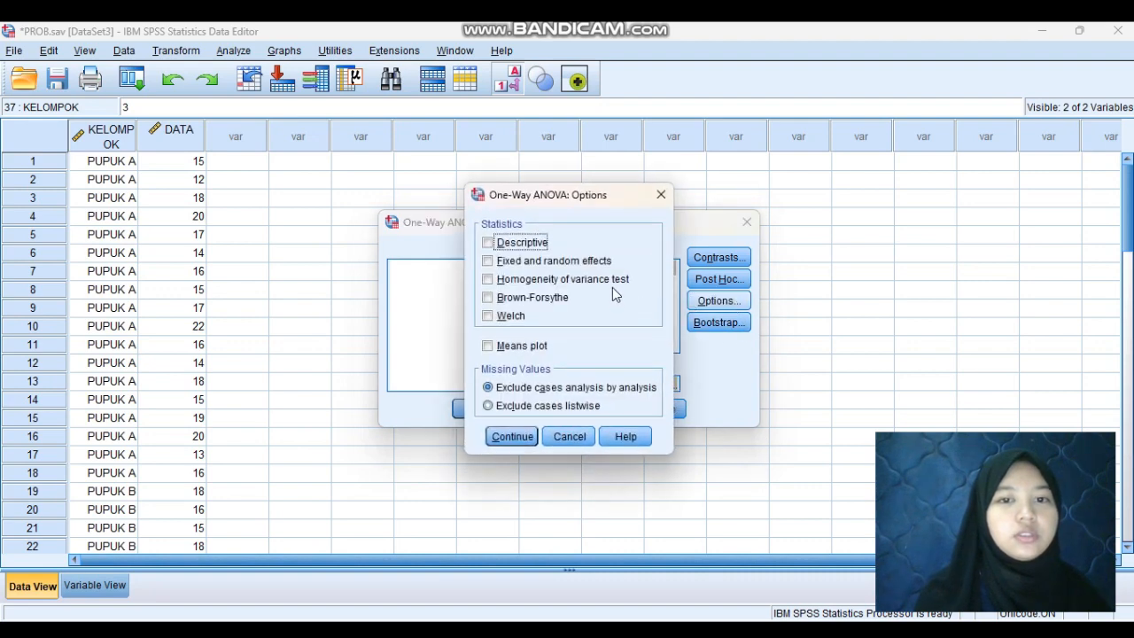
left_click(489, 243)
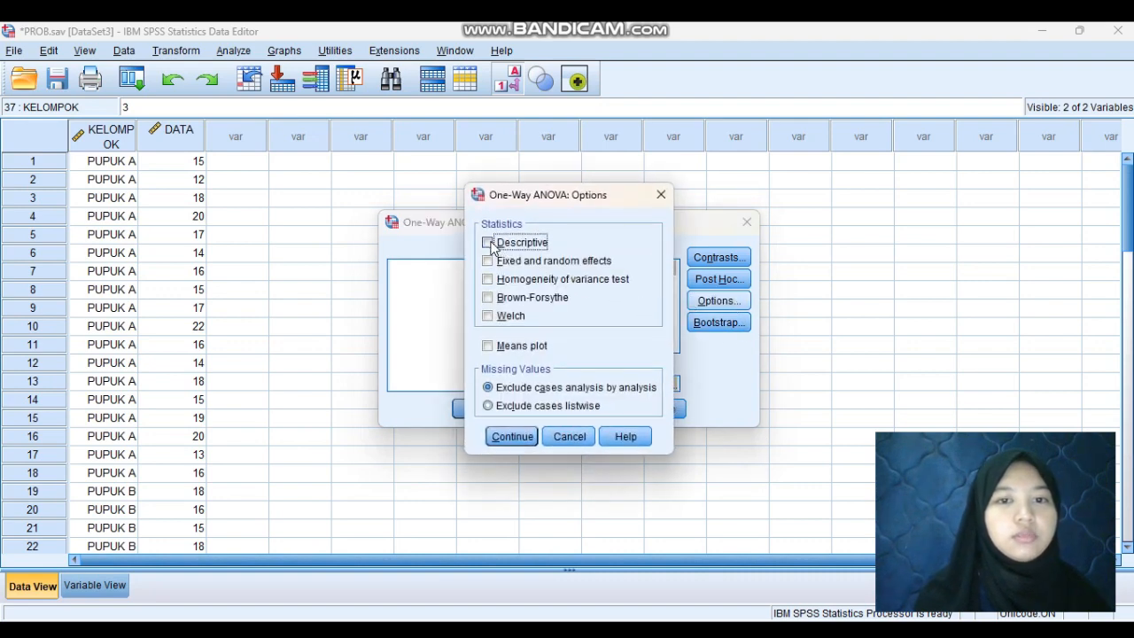
left_click(488, 280)
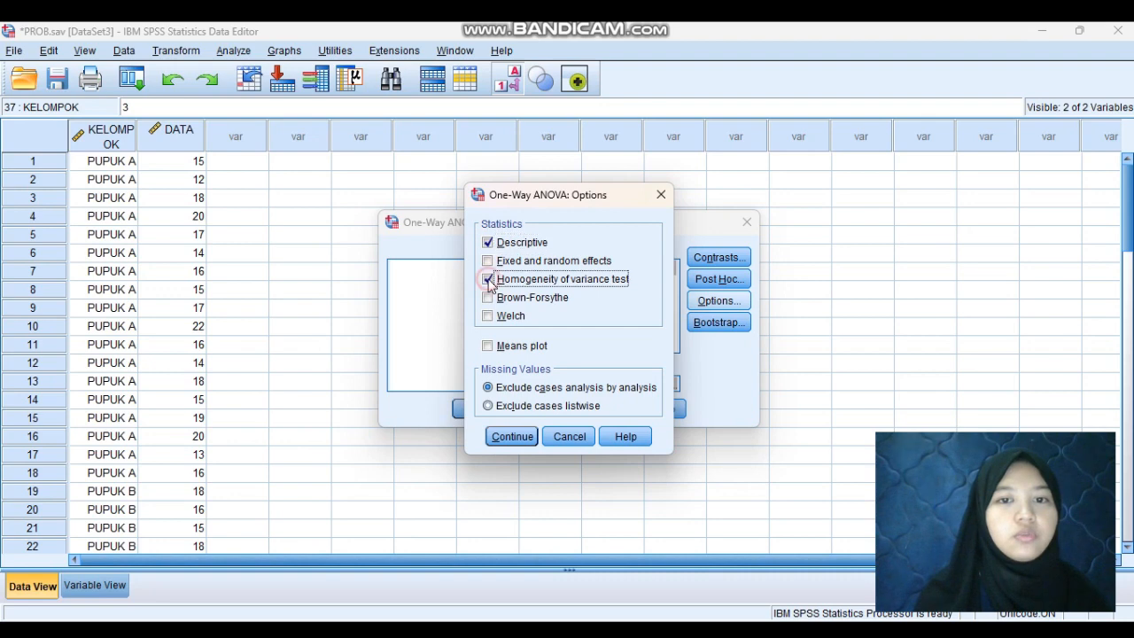
left_click(512, 436)
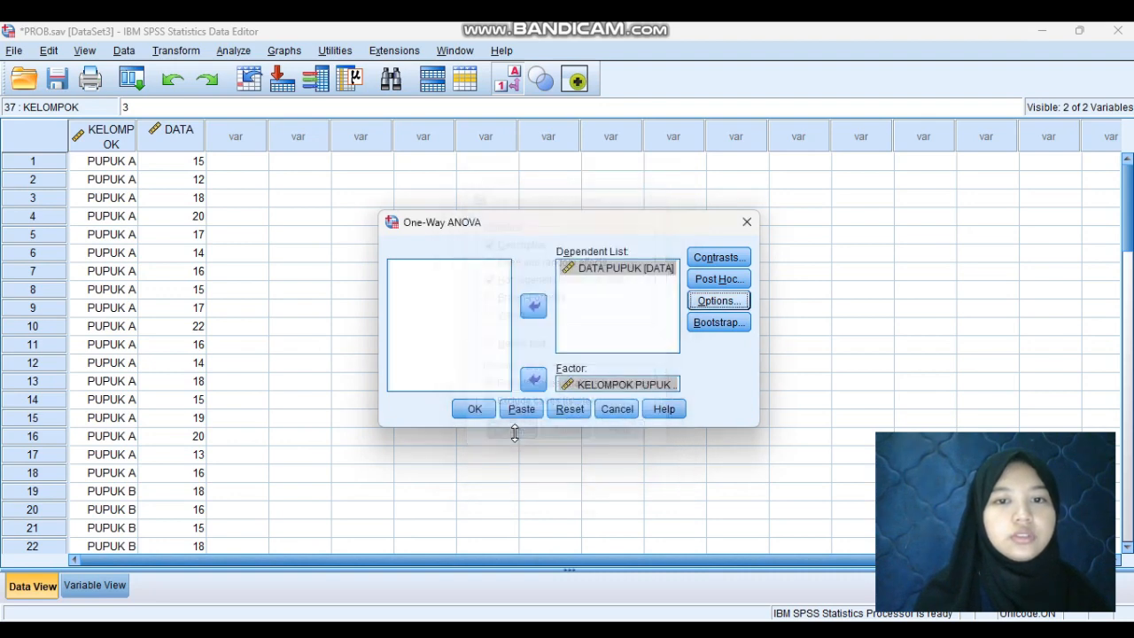
left_click(471, 408)
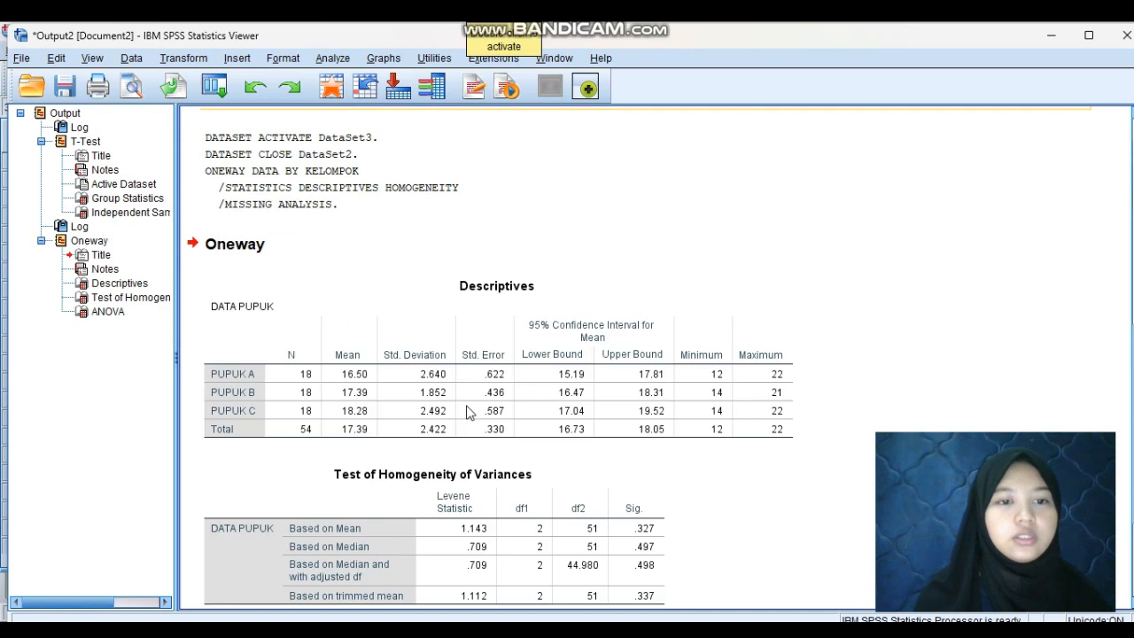
Examine the Descriptives, Test of Homogeneity of Variances and ANOVA tables in the Oneway output.
left_click(469, 412)
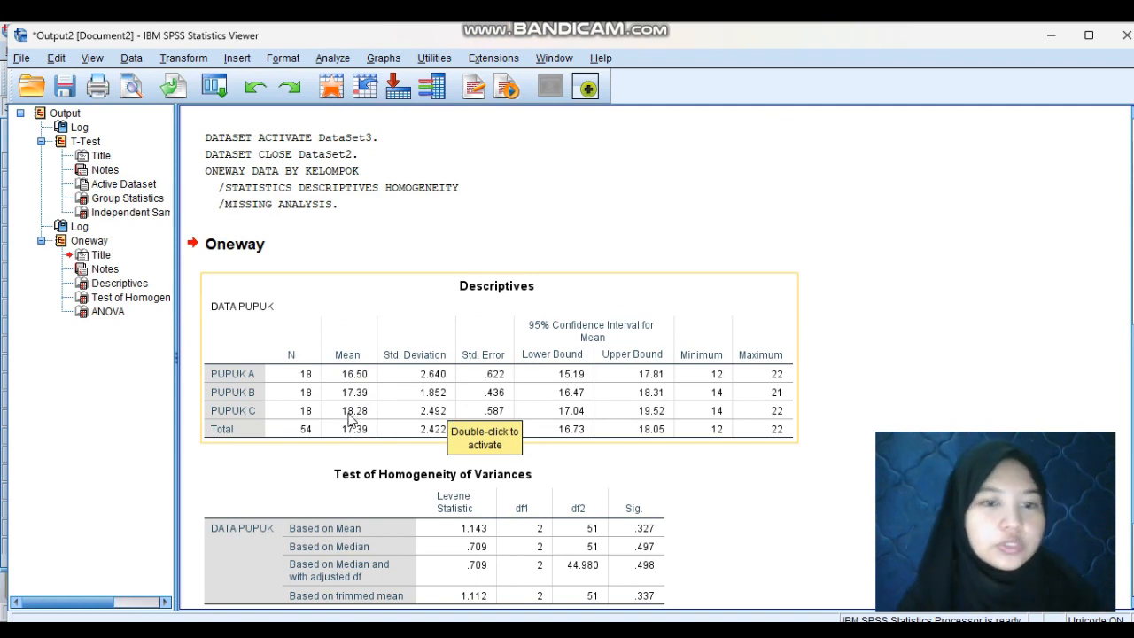
scroll(377, 424, "down", 3)
left_click(379, 419)
left_click(303, 227)
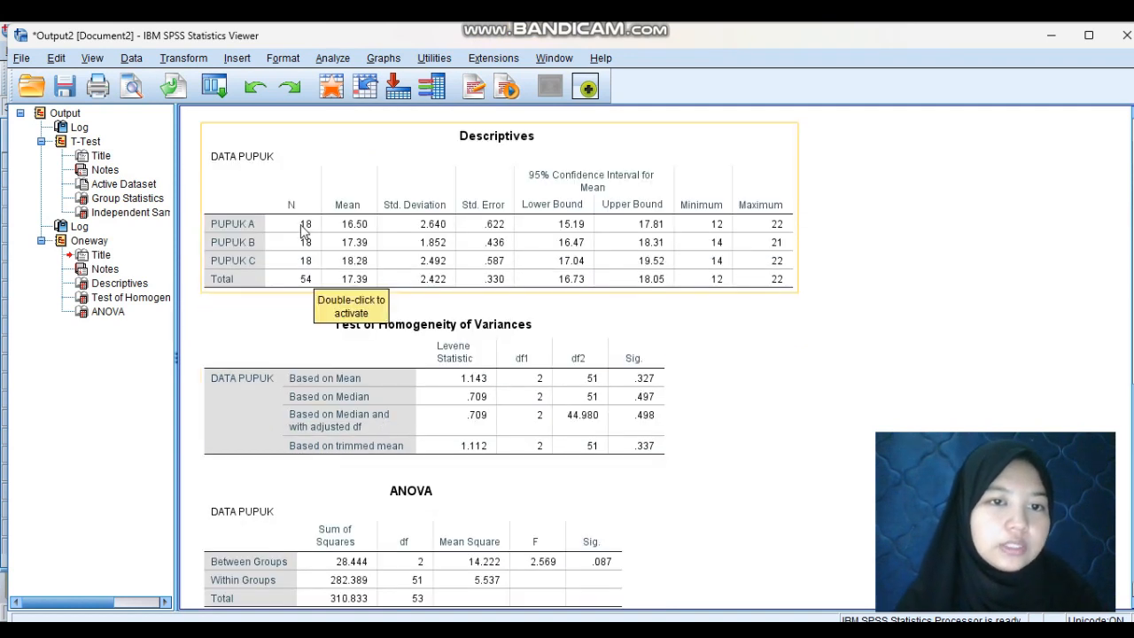
left_click(443, 321)
scroll(444, 321, "down", 1)
left_click(695, 372)
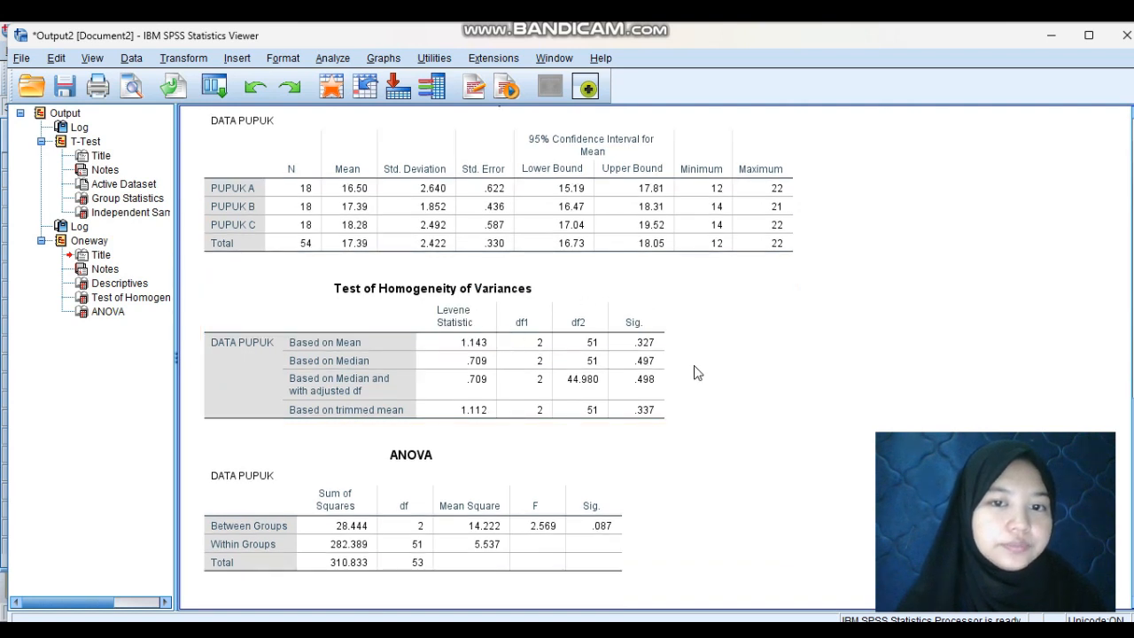
left_click(484, 363)
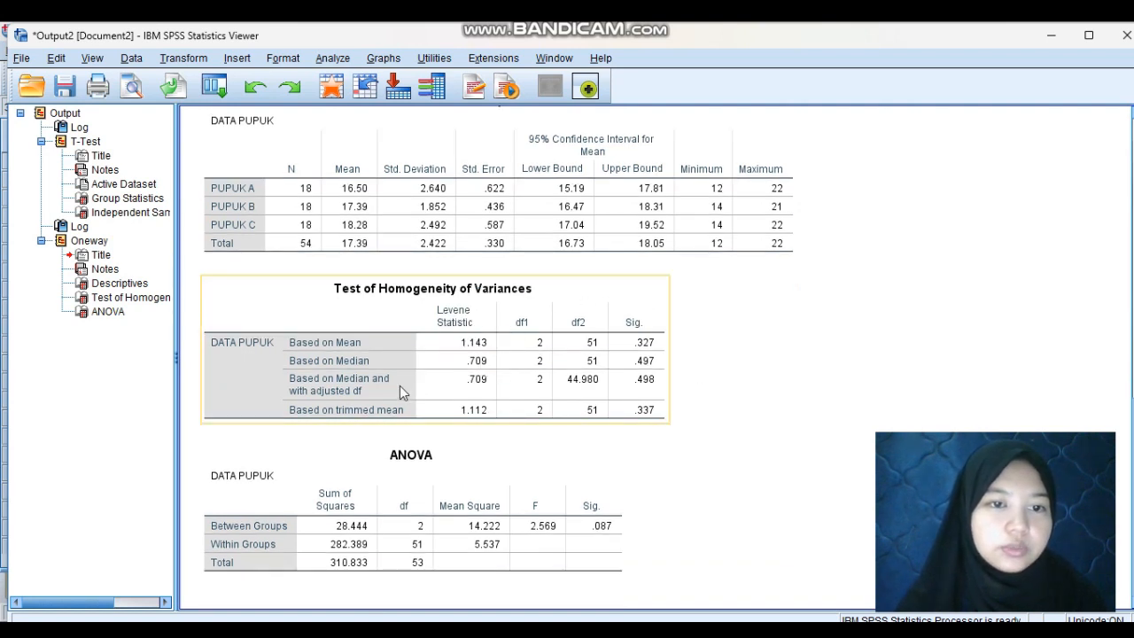
left_click(743, 384)
left_click(476, 481)
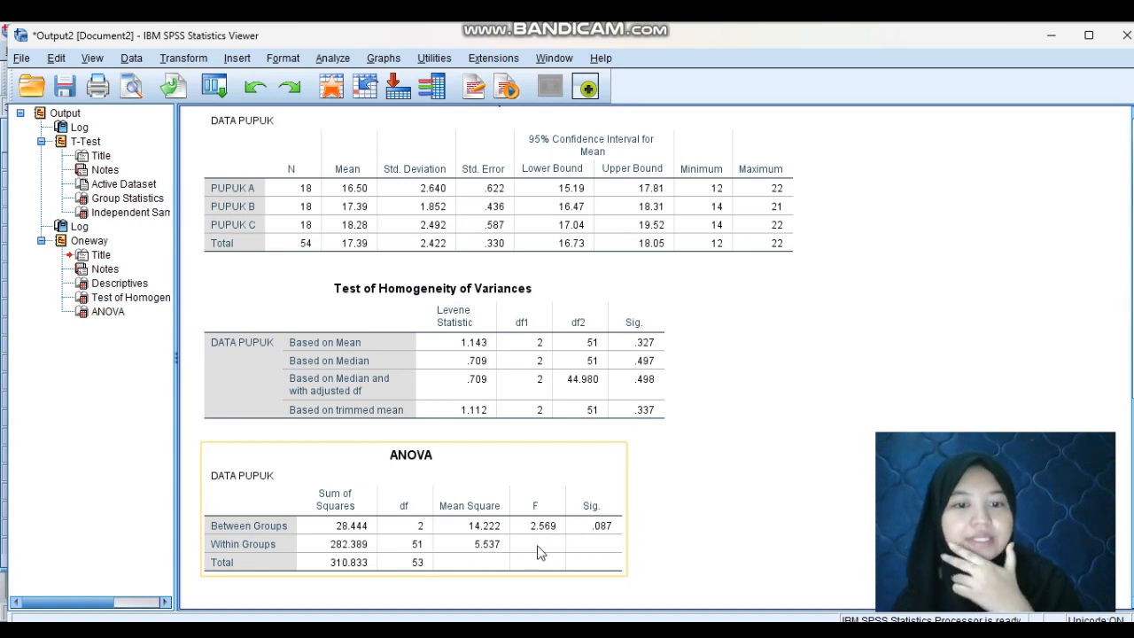
left_click(692, 599)
left_click(551, 568)
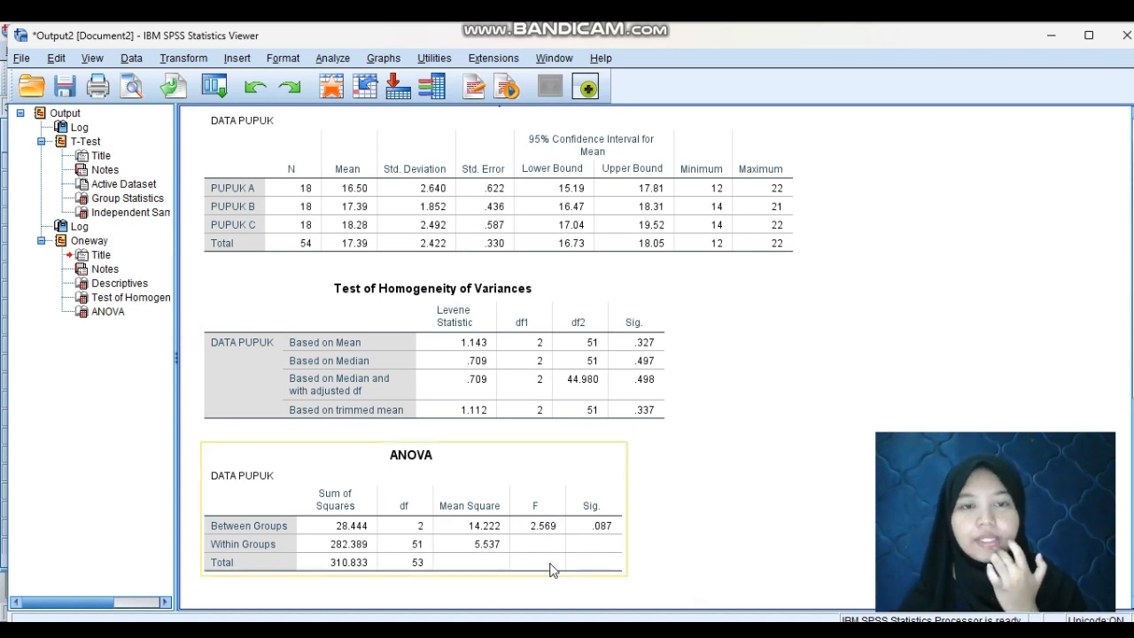
left_click(710, 605)
left_click(456, 549)
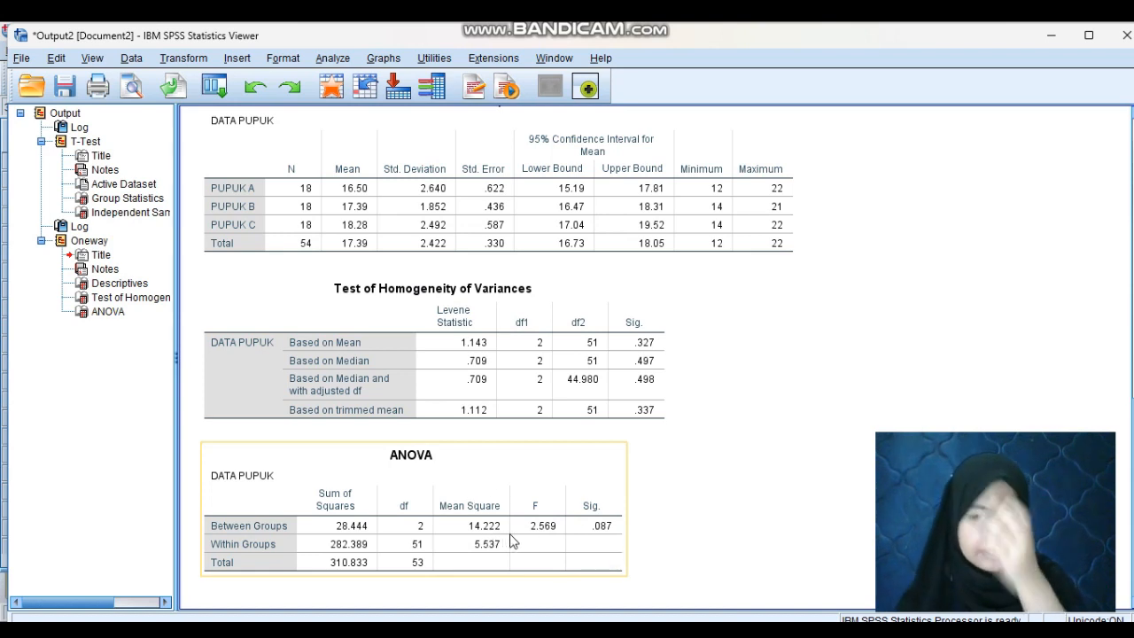
left_click(651, 572)
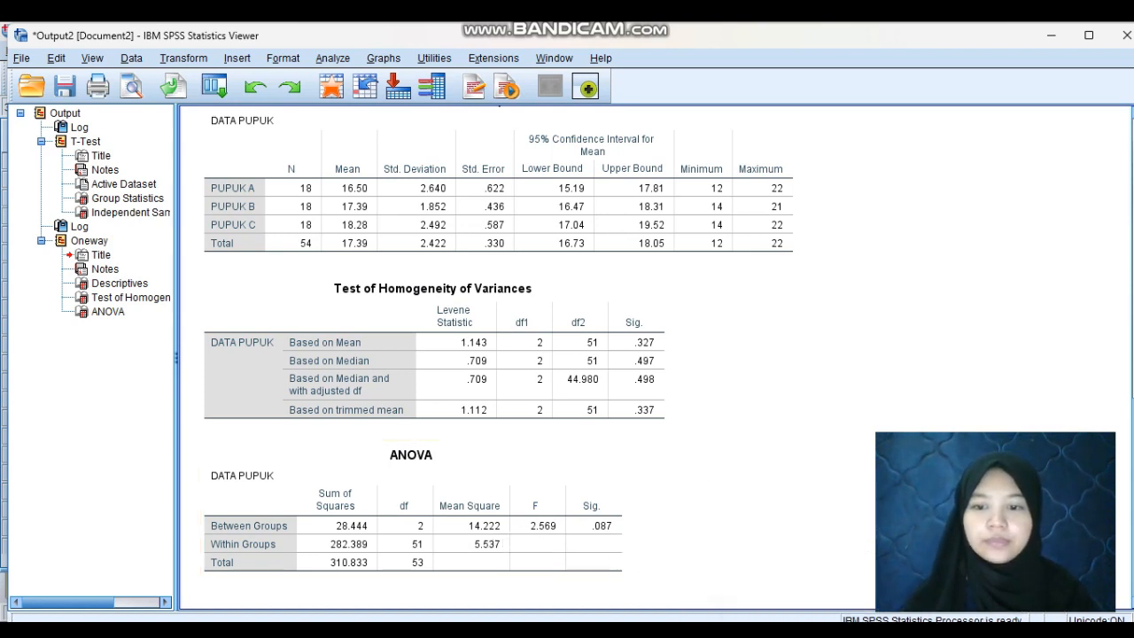
Switch to the Word document and read problem 2's output tables, hypotheses, F test and conclusion for pupuk A, B and C.
mouse_move(793, 628)
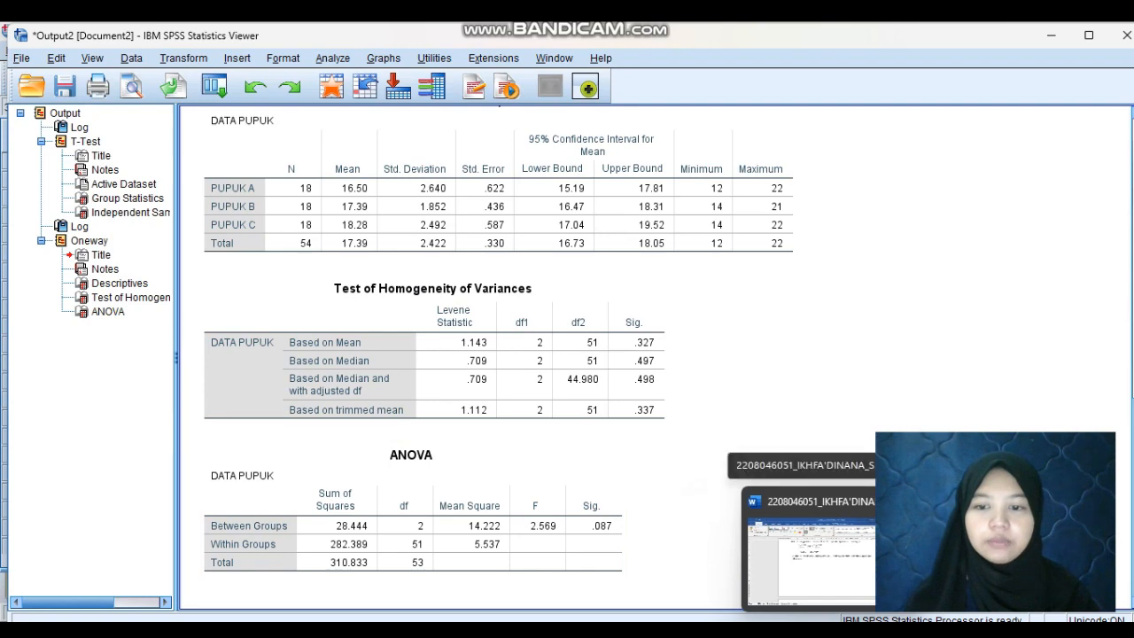
left_click(832, 628)
scroll(629, 488, "down", 6)
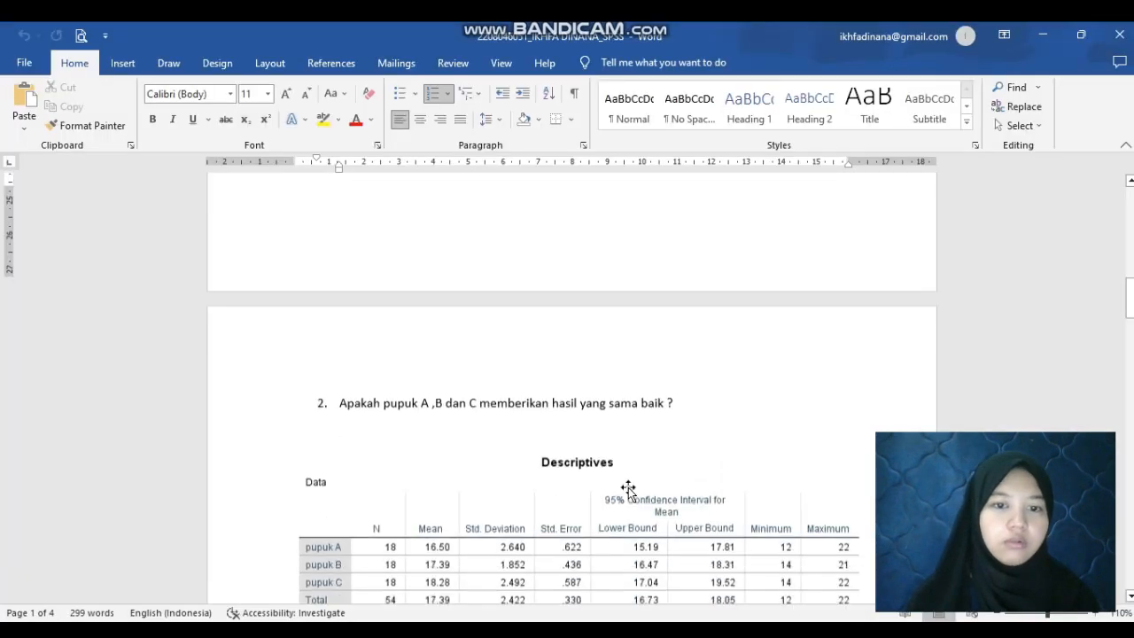
scroll(629, 487, "up", 1)
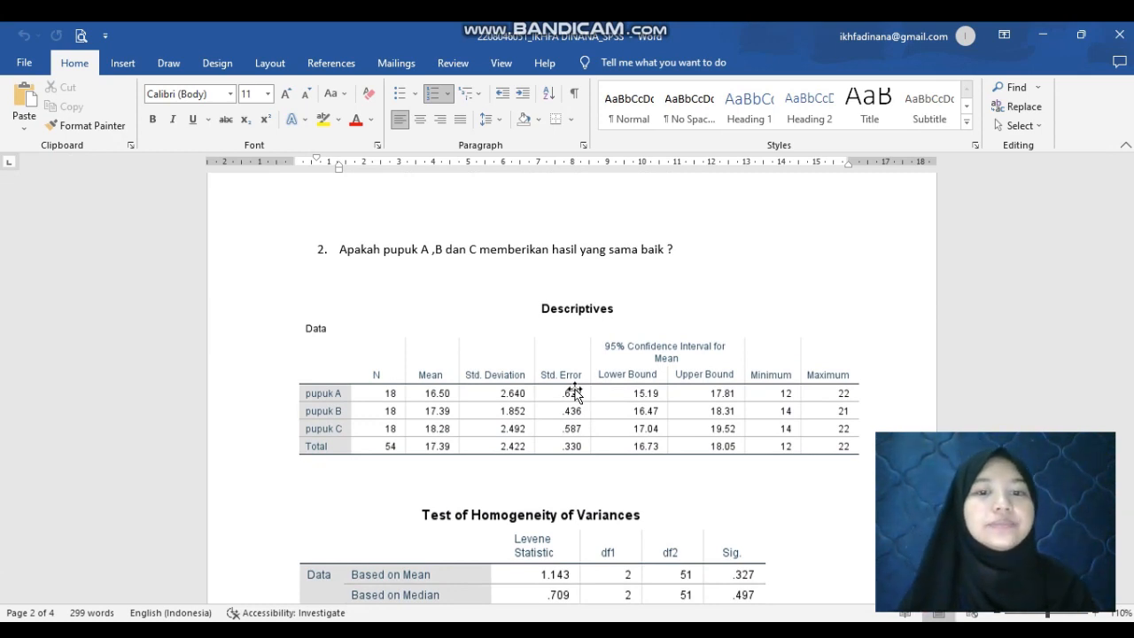
scroll(574, 394, "down", 1)
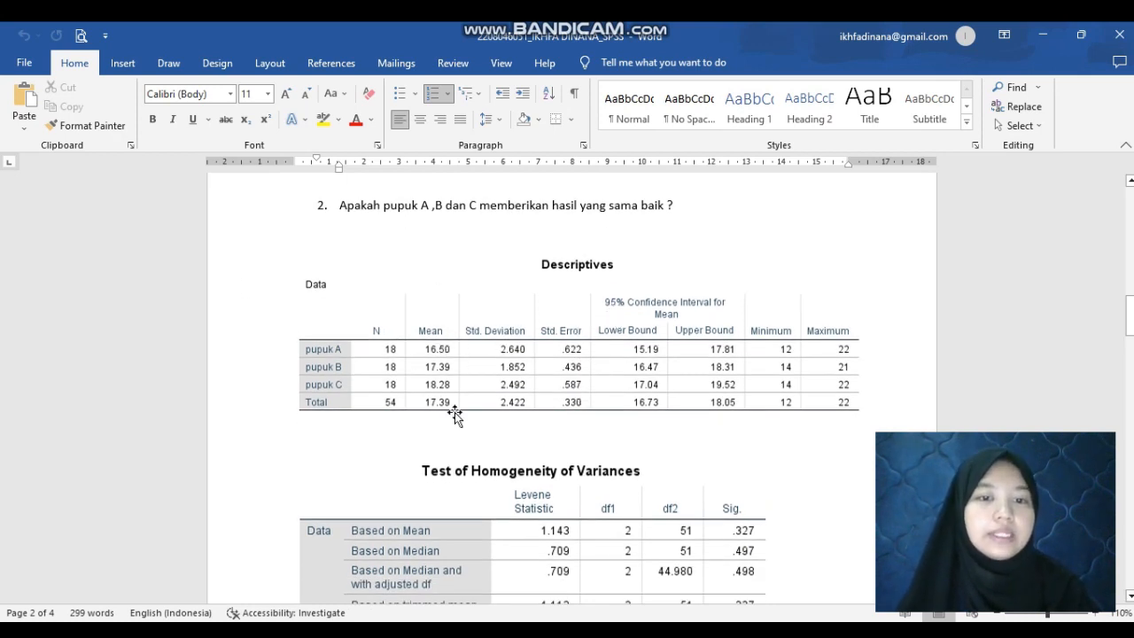
scroll(454, 415, "down", 3)
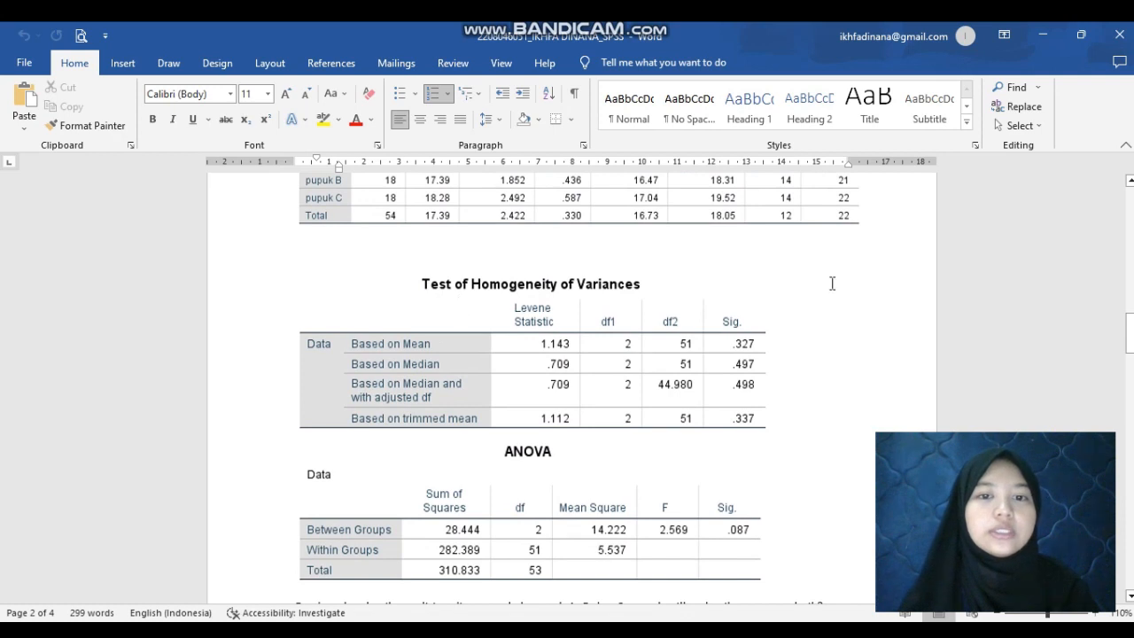
scroll(255, 460, "down", 4)
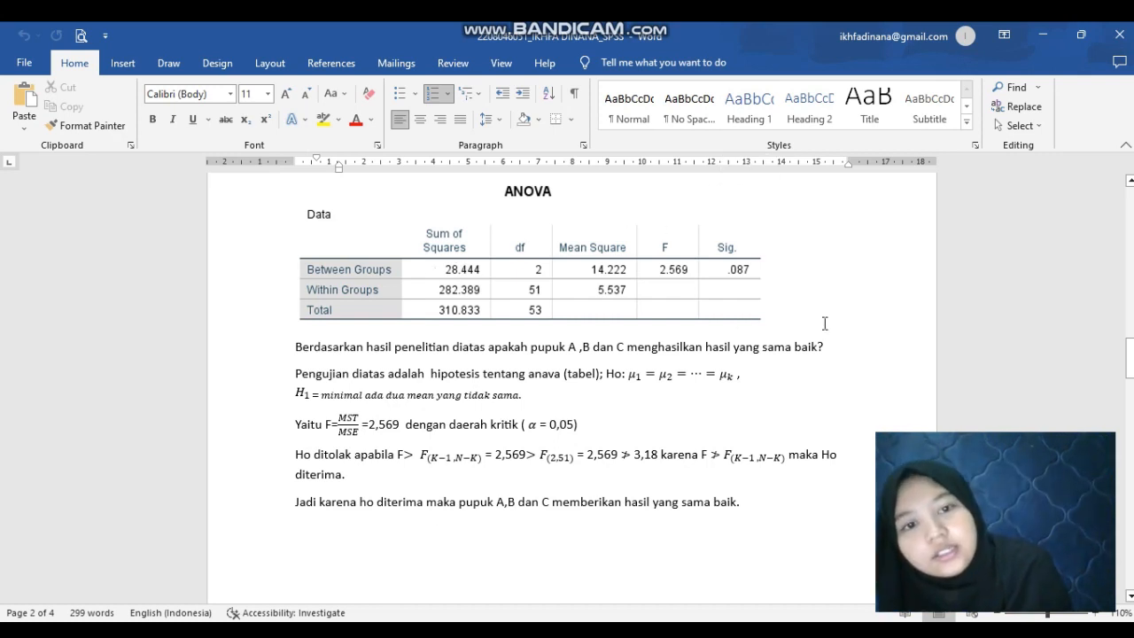
scroll(508, 331, "down", 1)
scroll(508, 331, "down", 3)
scroll(508, 331, "up", 1)
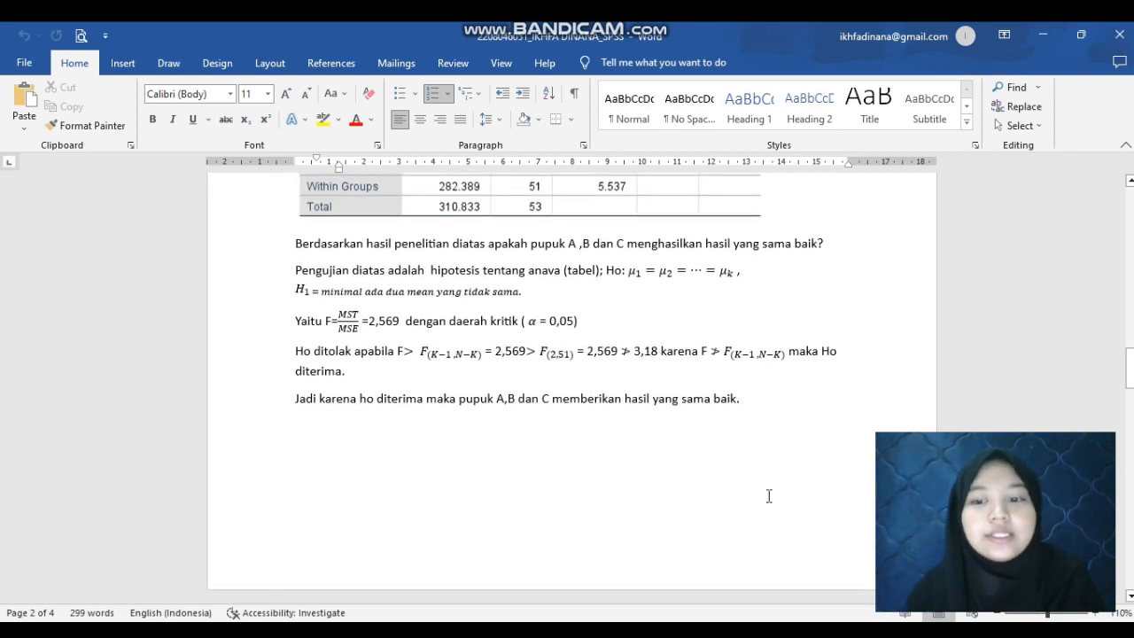
Switch to WhatsApp, close the image of problems 1 and 2 and open the next exam question image in the chat.
left_click(726, 631)
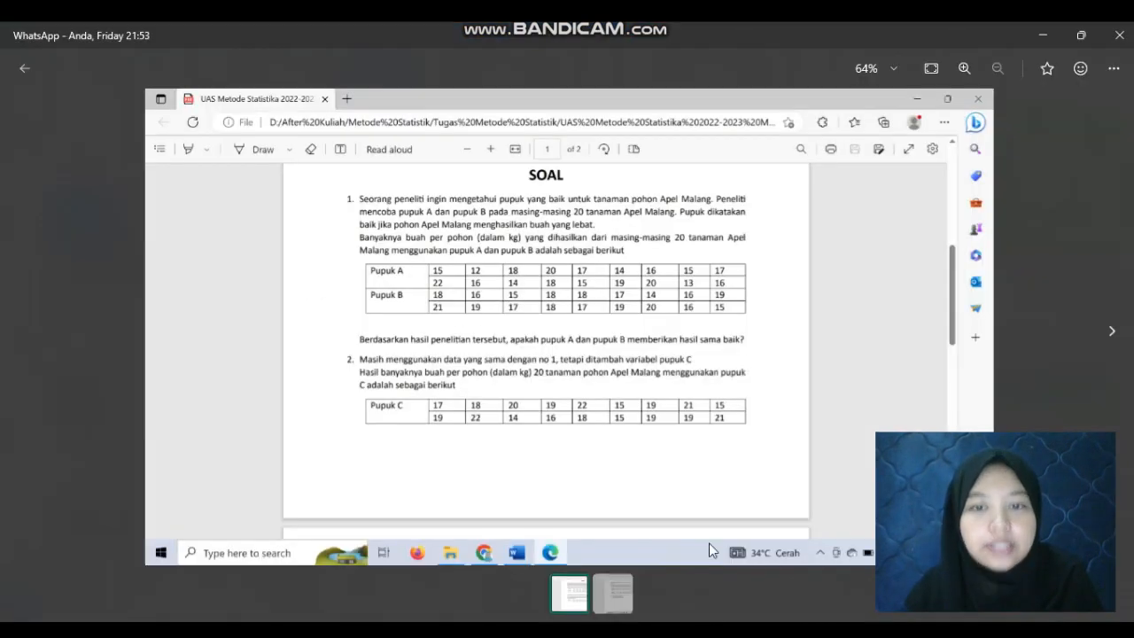
key("Escape")
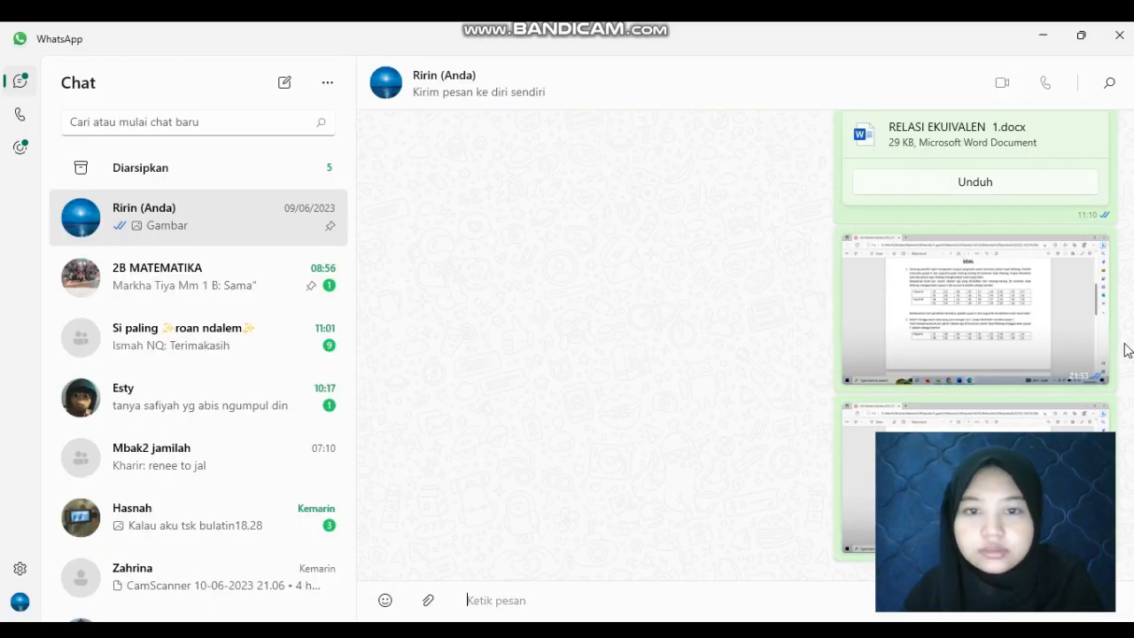
left_click(1012, 431)
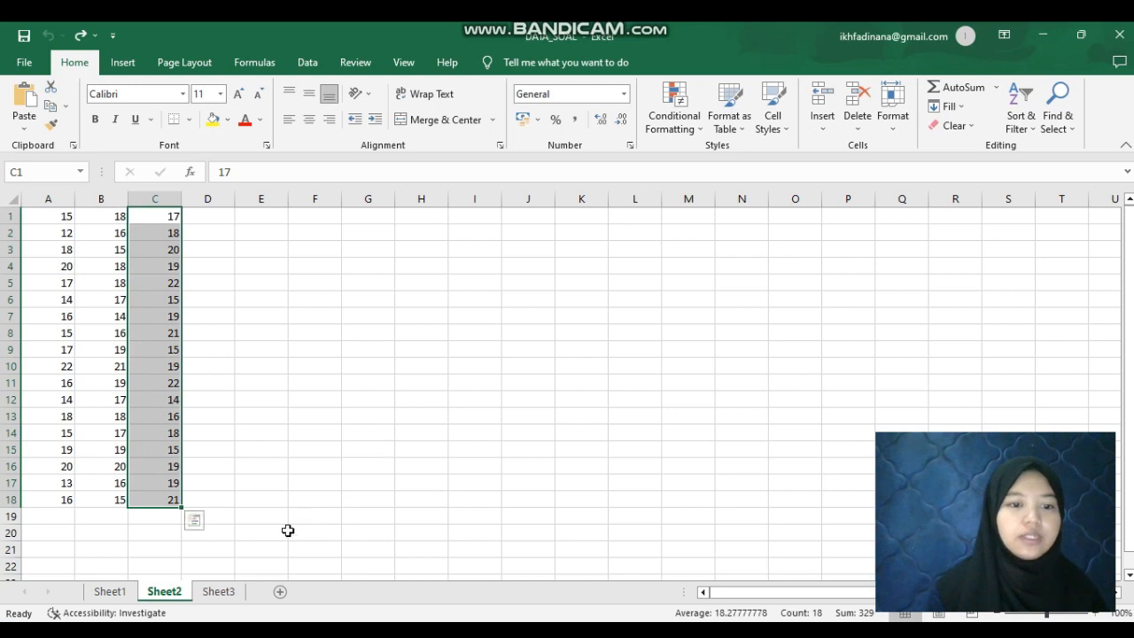
Show the data on Sheet3 of the Excel workbook and switch back to the PROB.sav data window in SPSS.
left_click(218, 591)
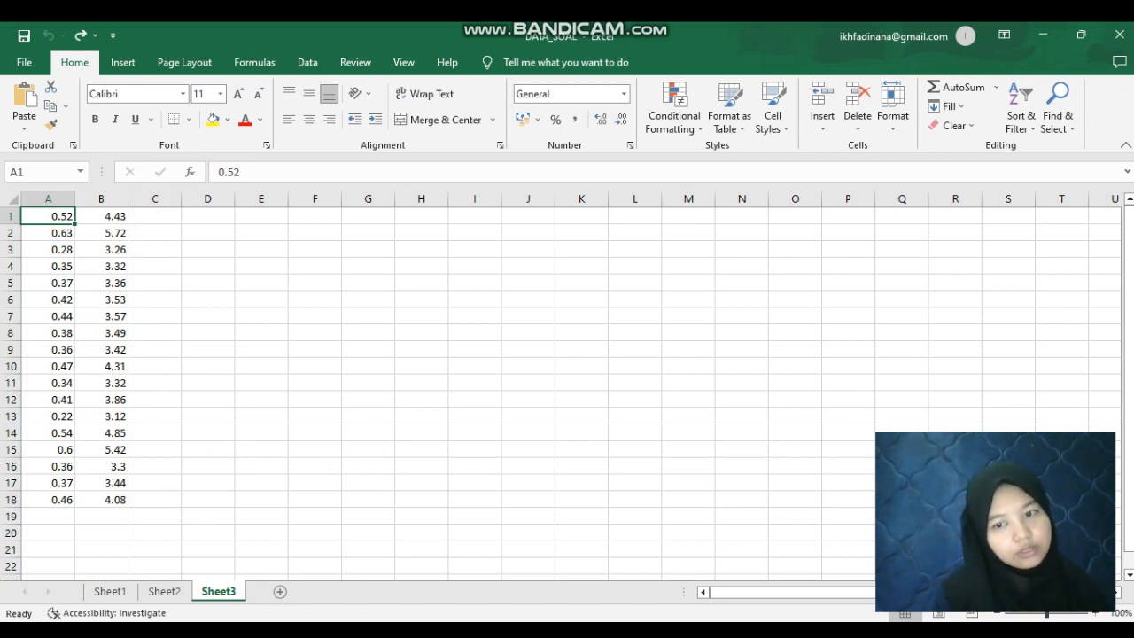
mouse_move(720, 631)
mouse_move(730, 581)
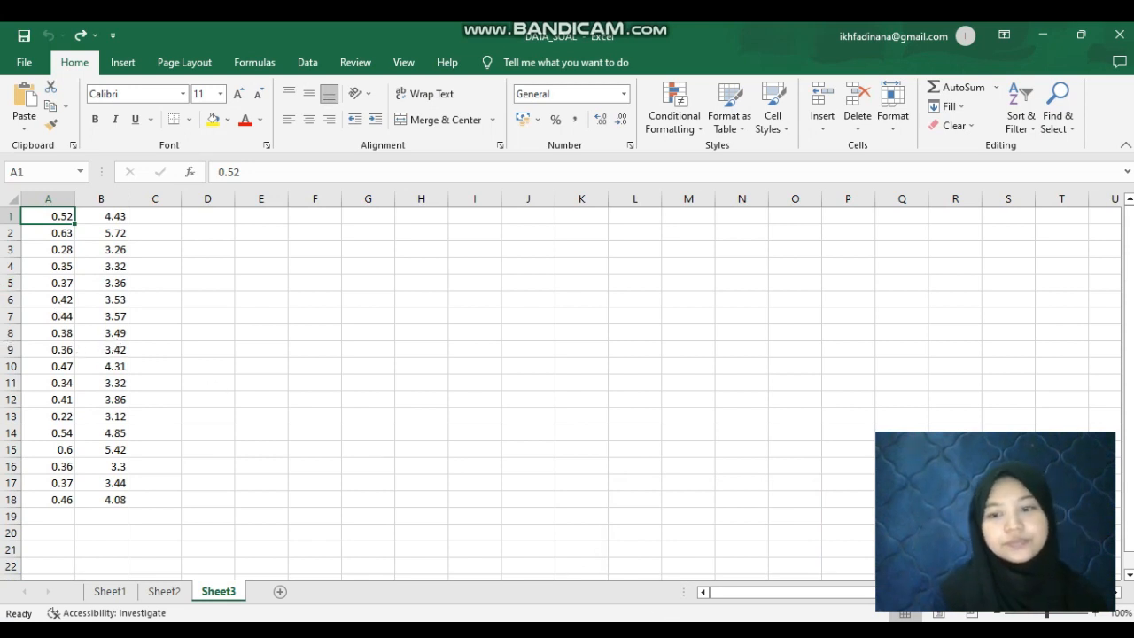
mouse_move(873, 633)
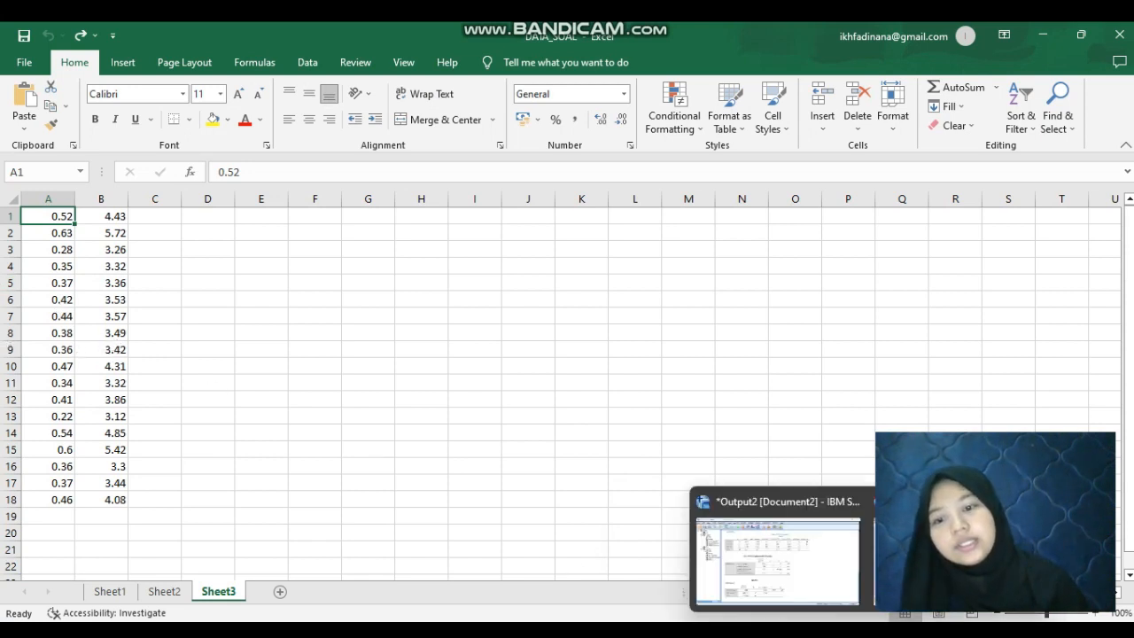
left_click(813, 586)
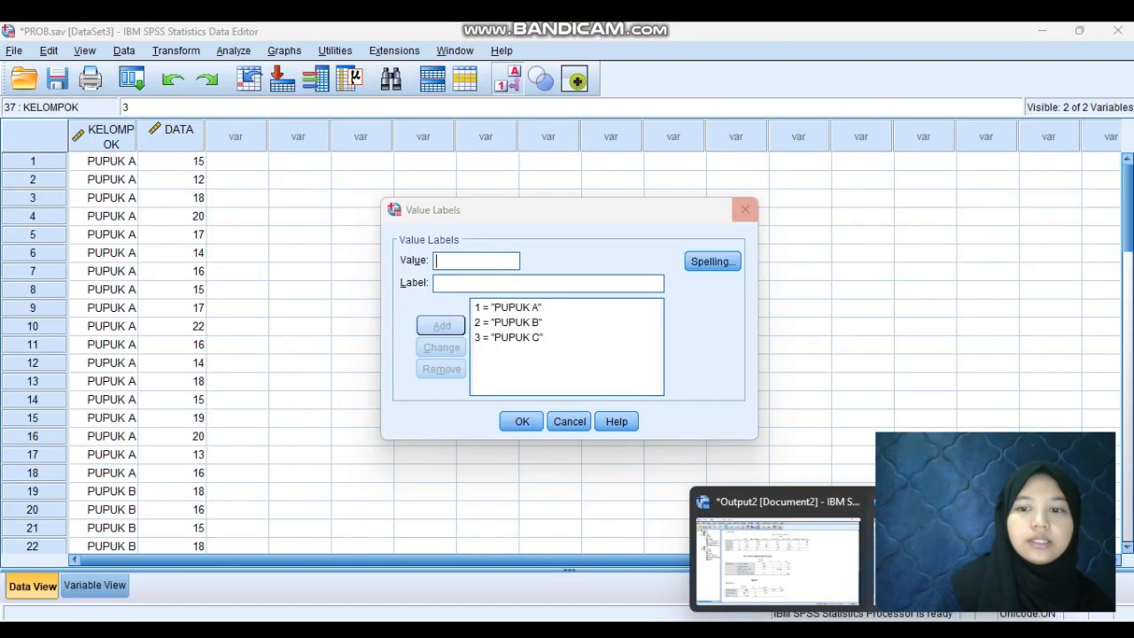
Dismiss the Value Labels dialog without changes and create a new empty dataset.
key("Escape")
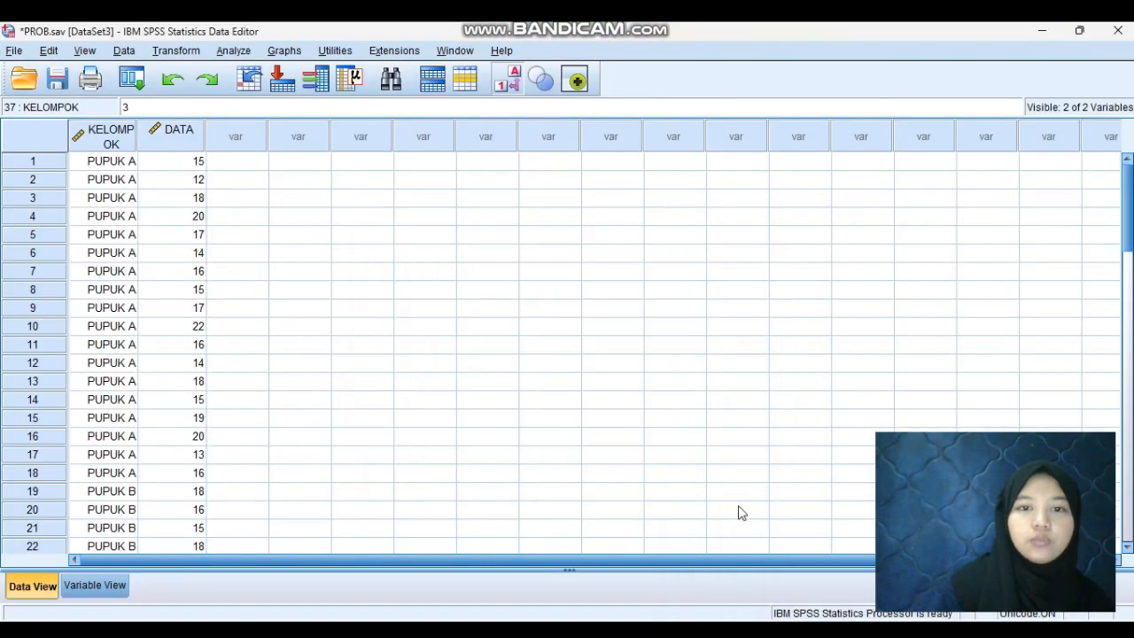
left_click(14, 51)
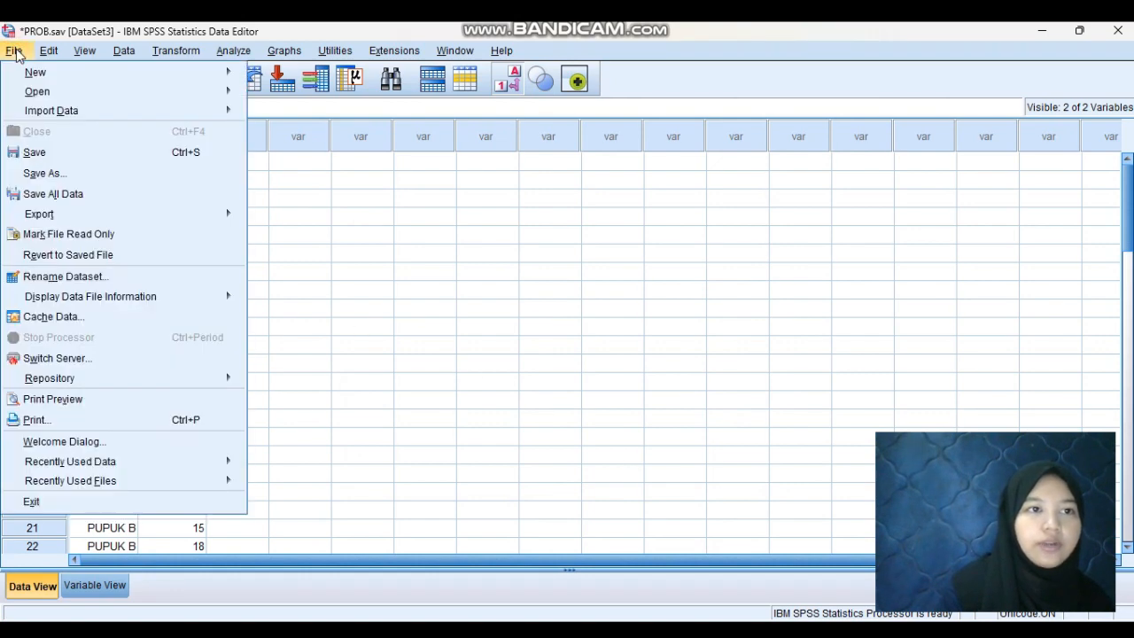
mouse_move(36, 77)
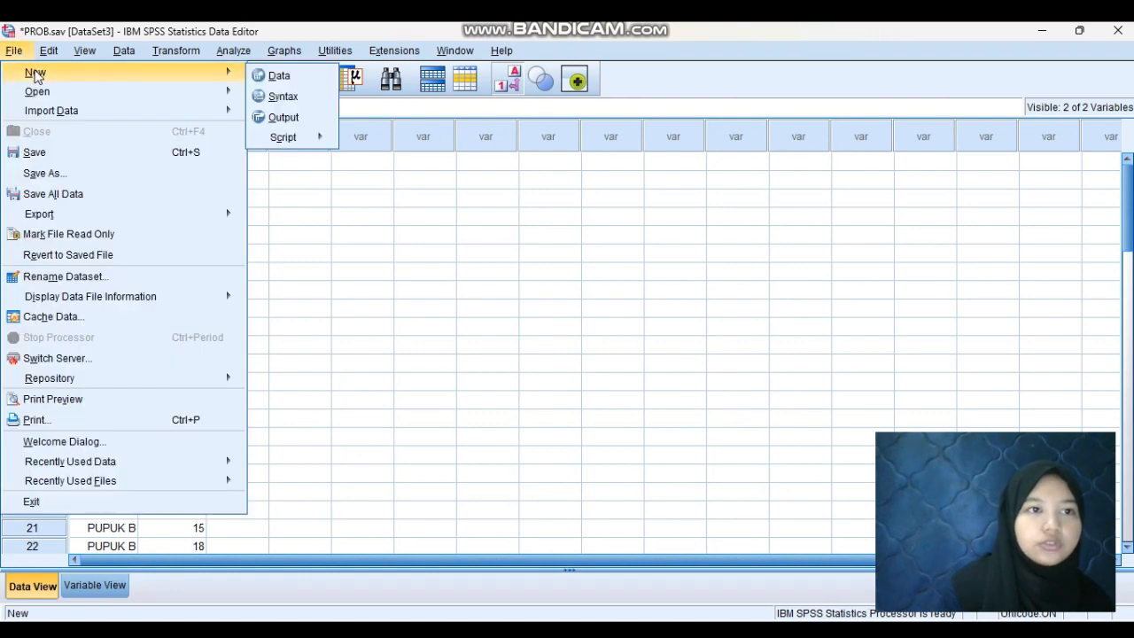
left_click(268, 79)
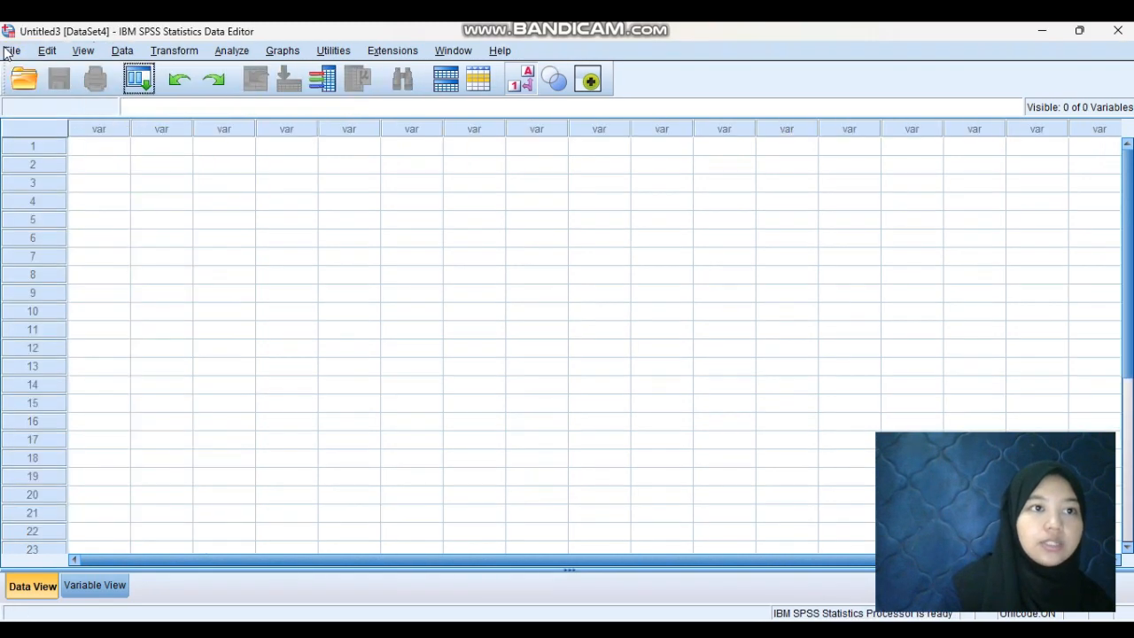
Create a new output document and return to the empty Untitled3 dataset window.
left_click(12, 51)
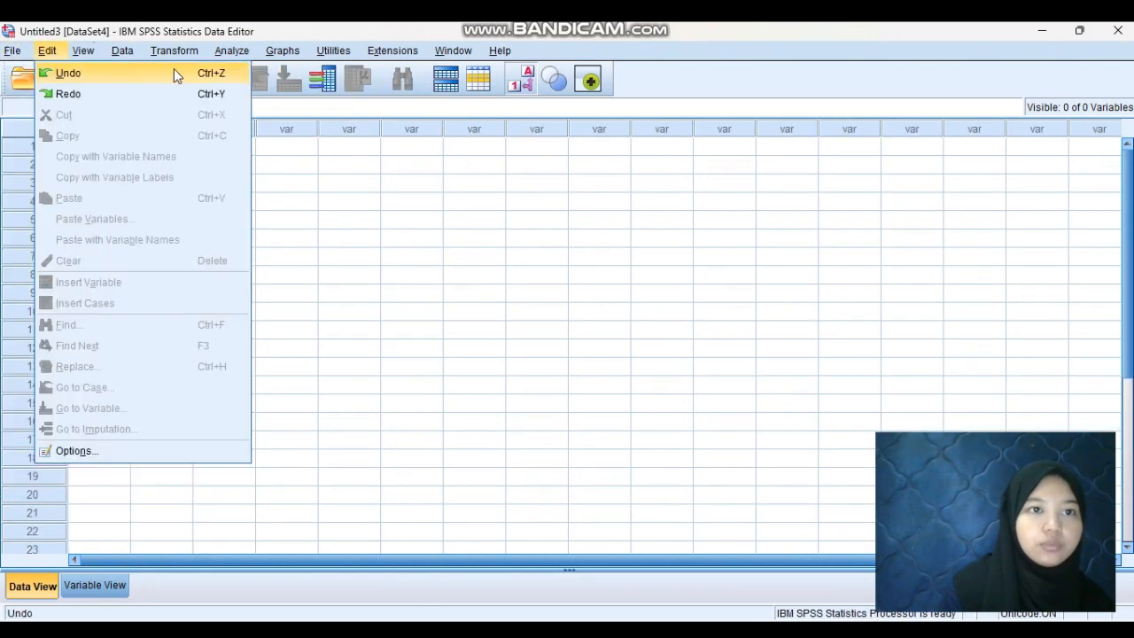
mouse_move(49, 72)
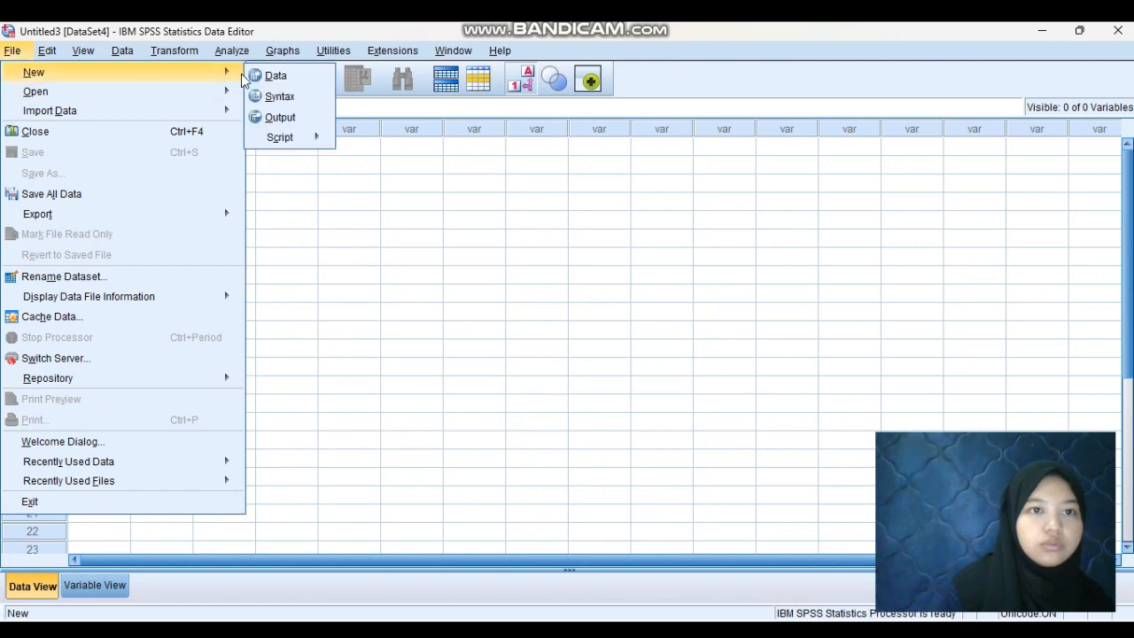
left_click(278, 116)
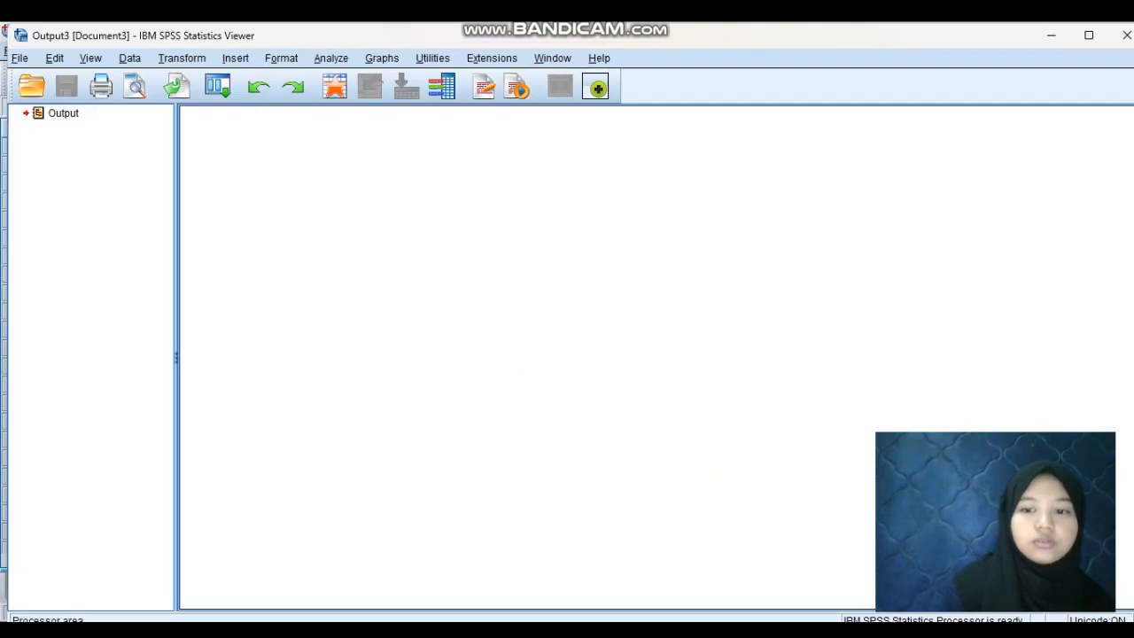
mouse_move(850, 620)
left_click(845, 572)
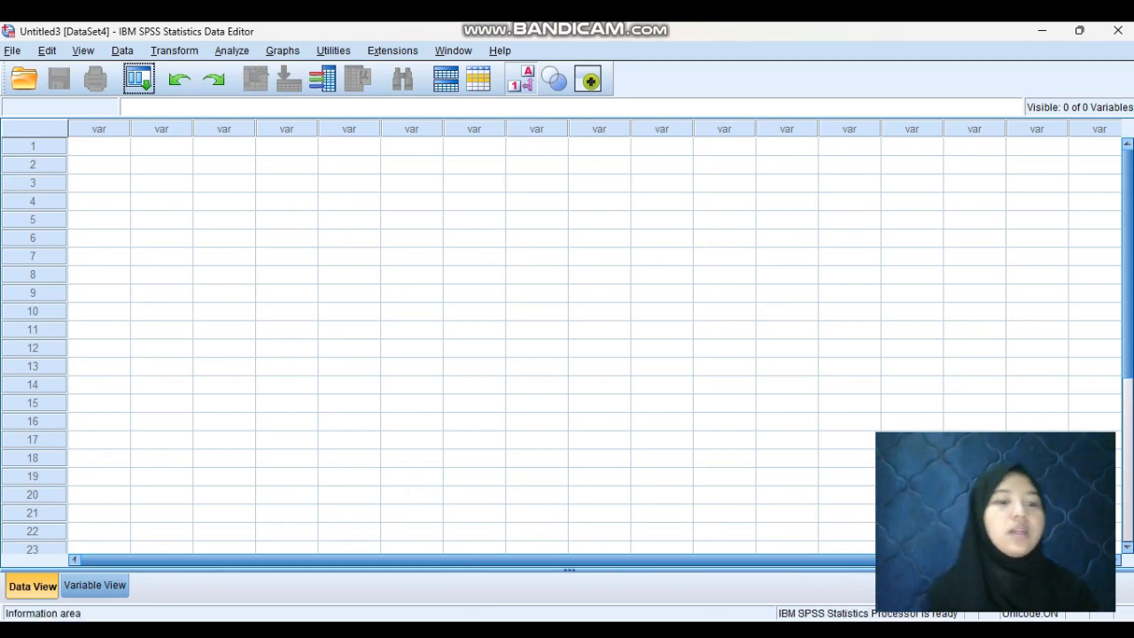
Define two variables named RESIKO and KEUNTUNGAN in the new dataset.
left_click(93, 589)
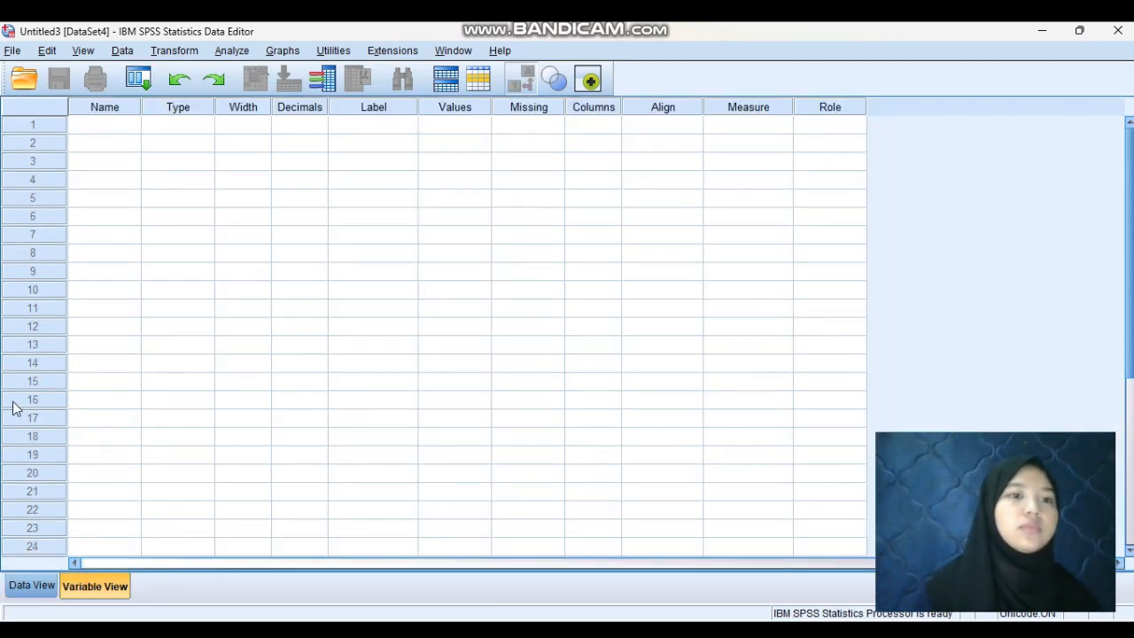
left_click(109, 134)
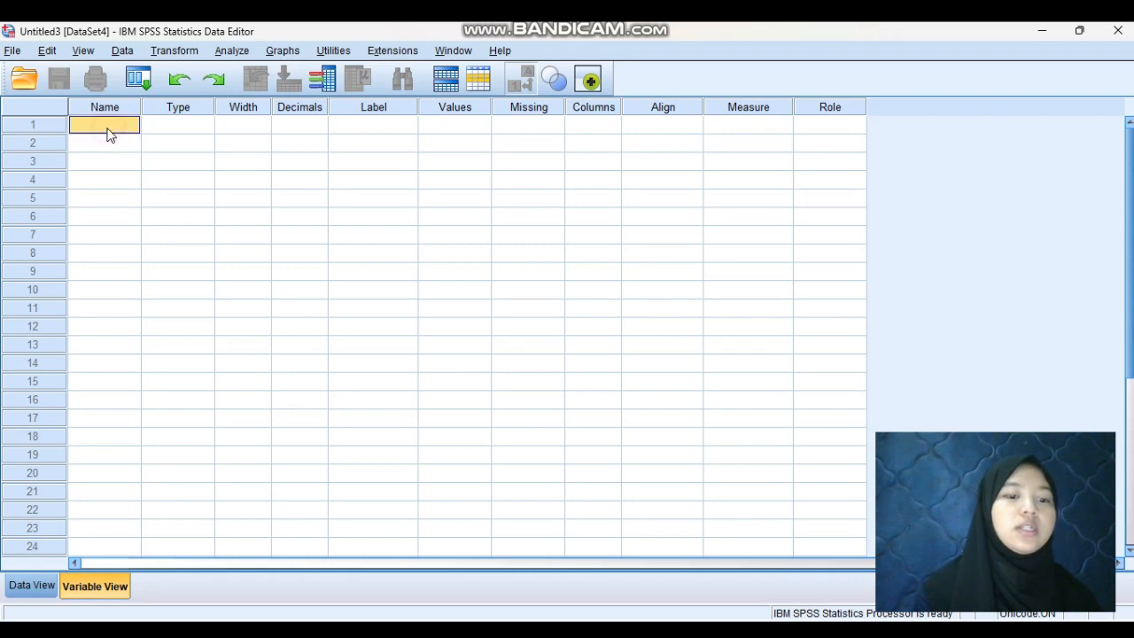
type("RESIKO")
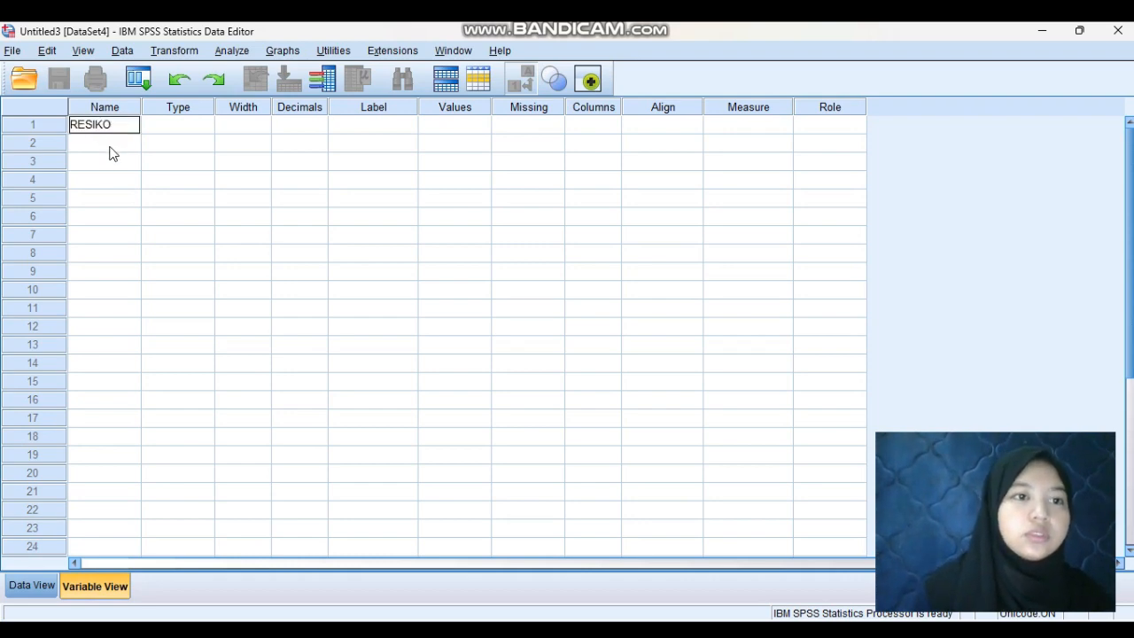
left_click(110, 147)
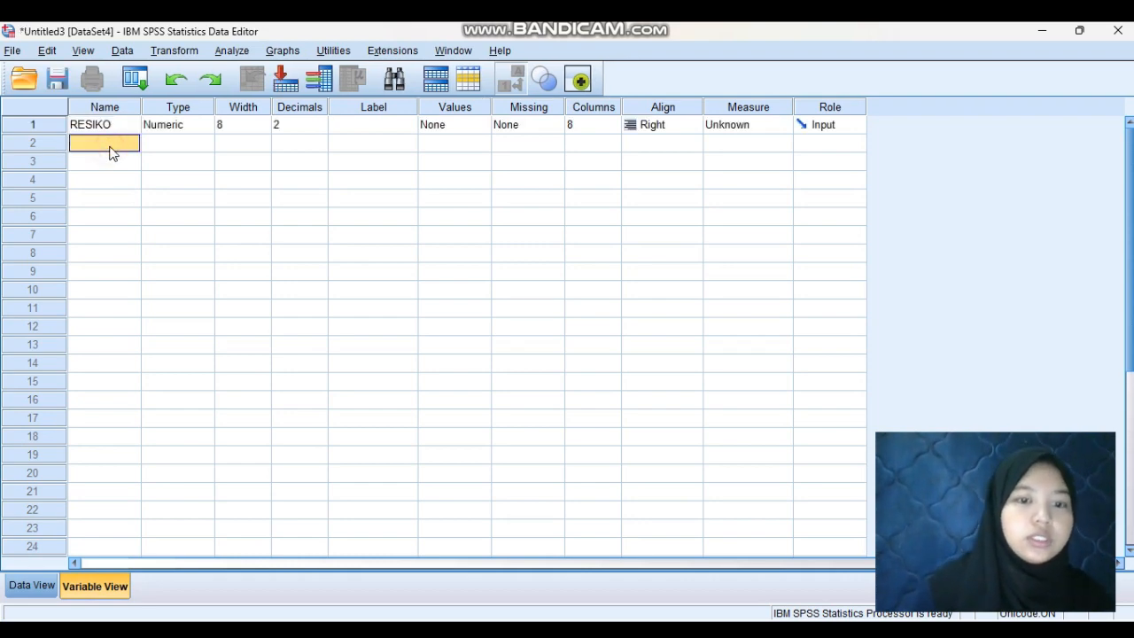
type("KEUNT")
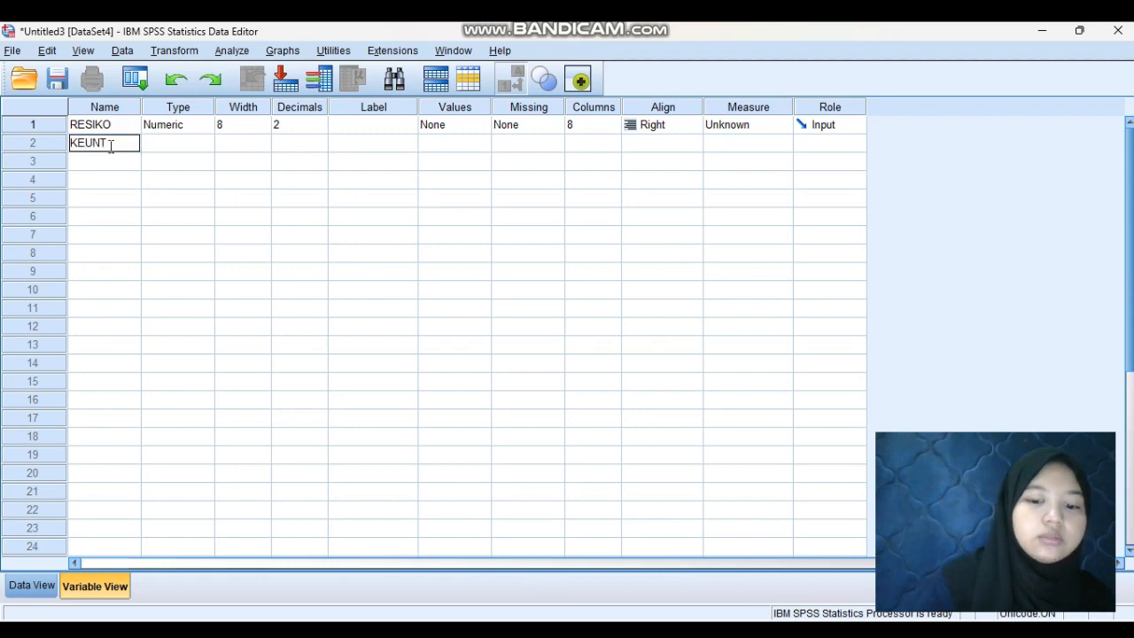
type("UNGAN")
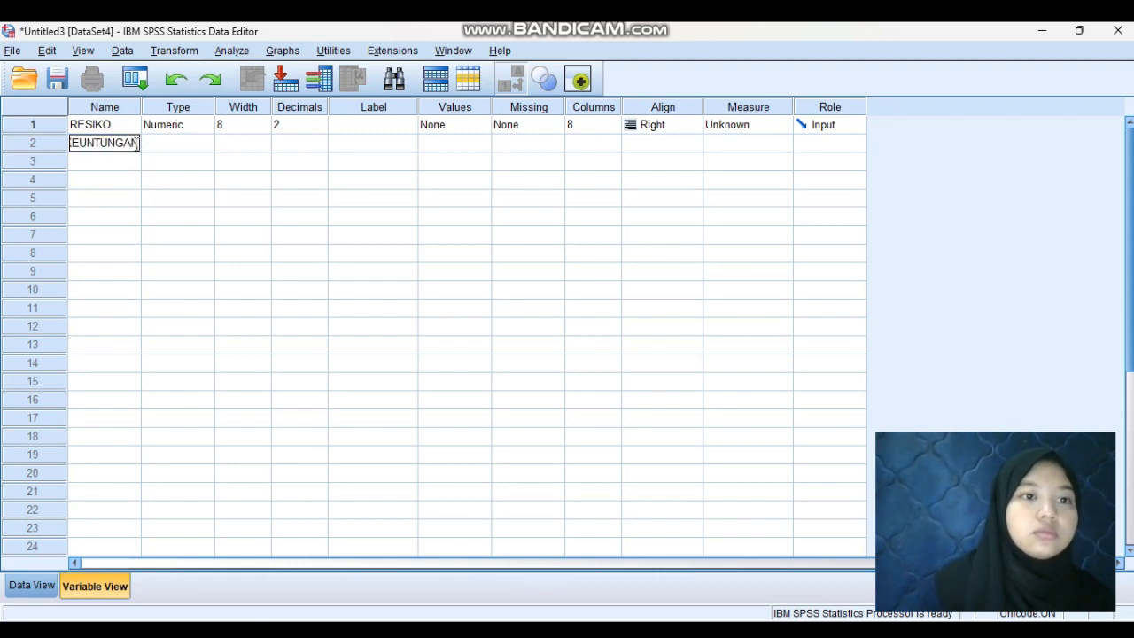
key("Return")
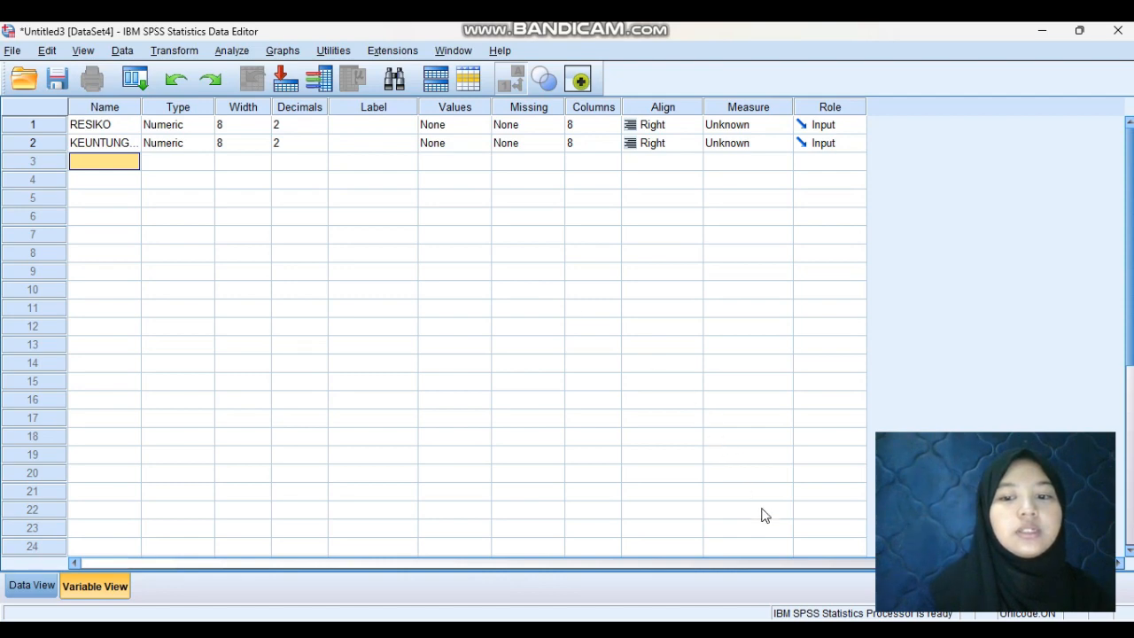
Set the measurement level of both RESIKO and KEUNTUNGAN to Scale.
mouse_move(794, 630)
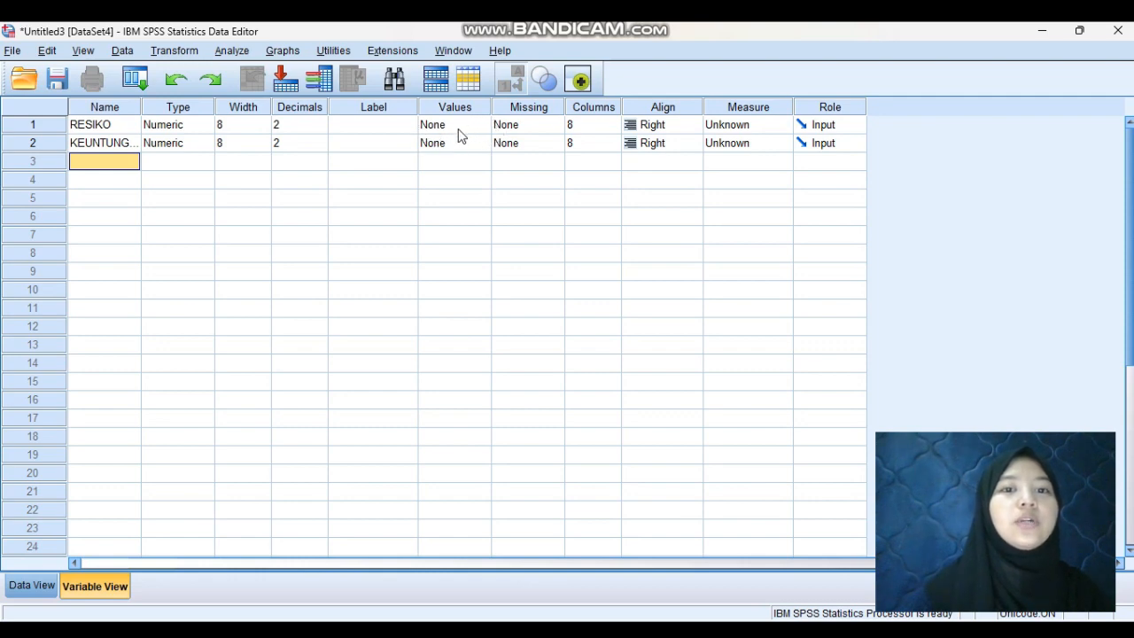
left_click(783, 126)
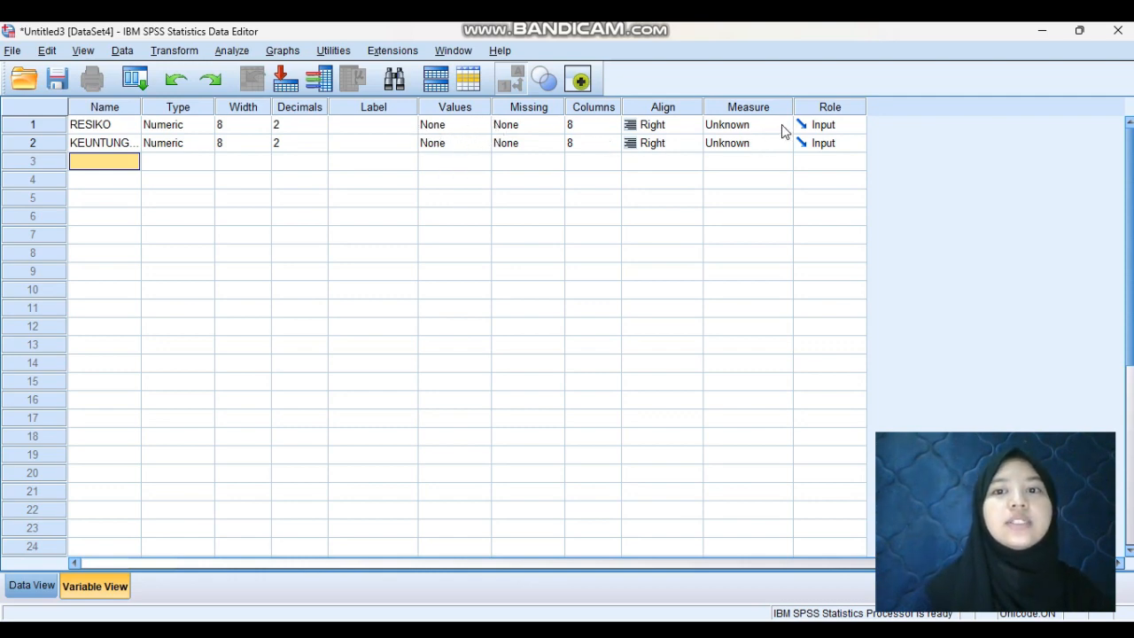
left_click(783, 126)
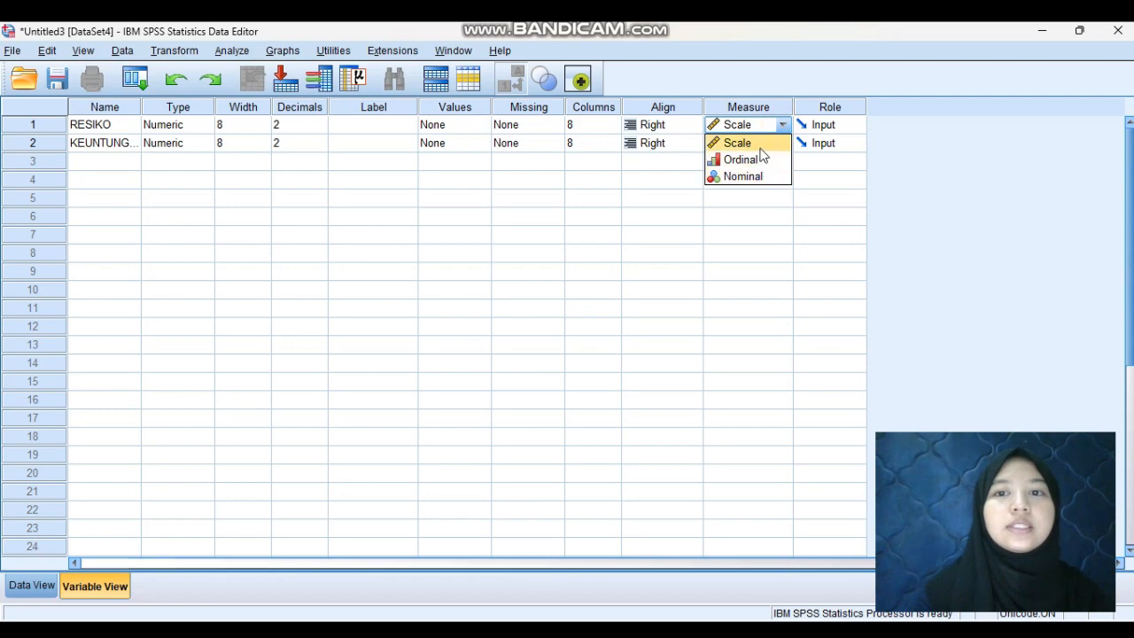
left_click(760, 144)
left_click(762, 149)
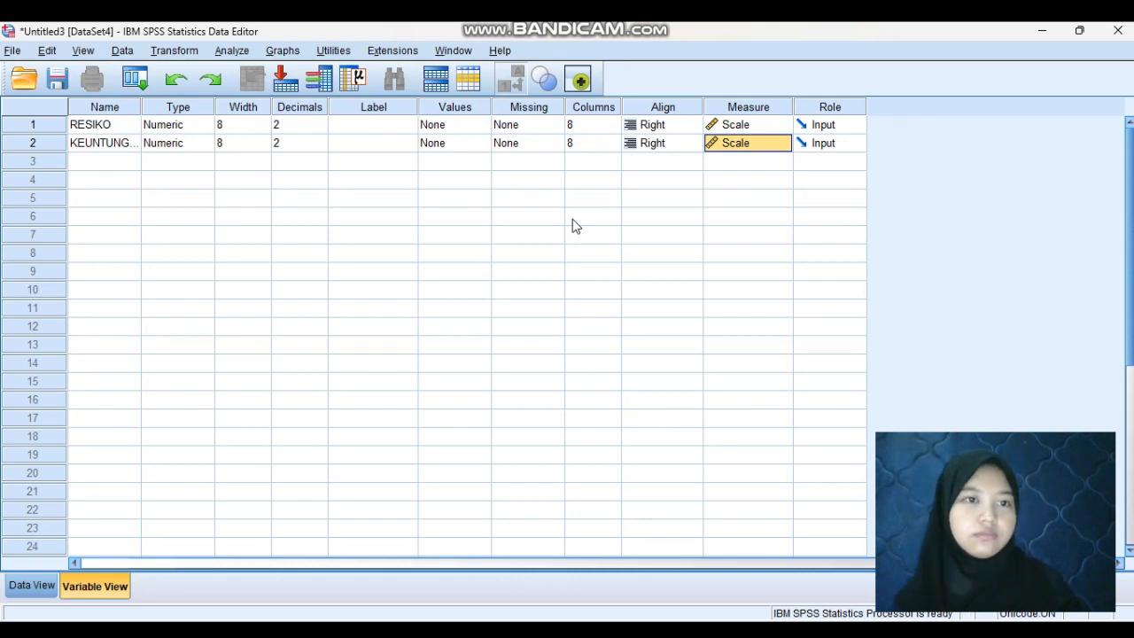
Show the dataset's data grid, switch to the DATA_SOAL workbook in Excel and copy cells A1:A18 on Sheet3.
left_click(27, 585)
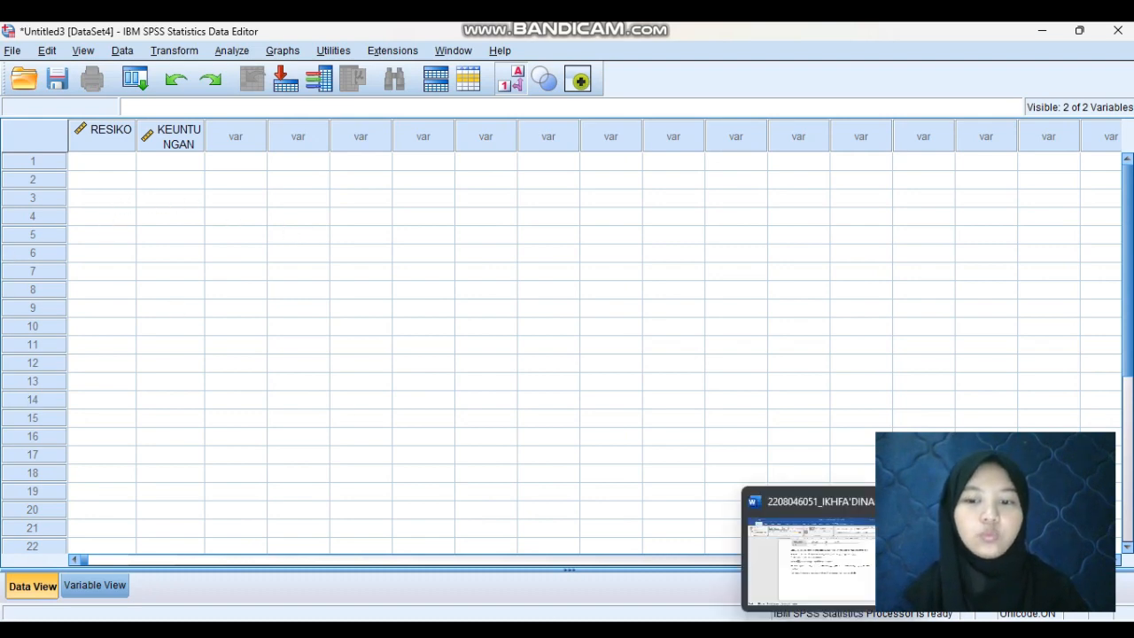
left_click(796, 629)
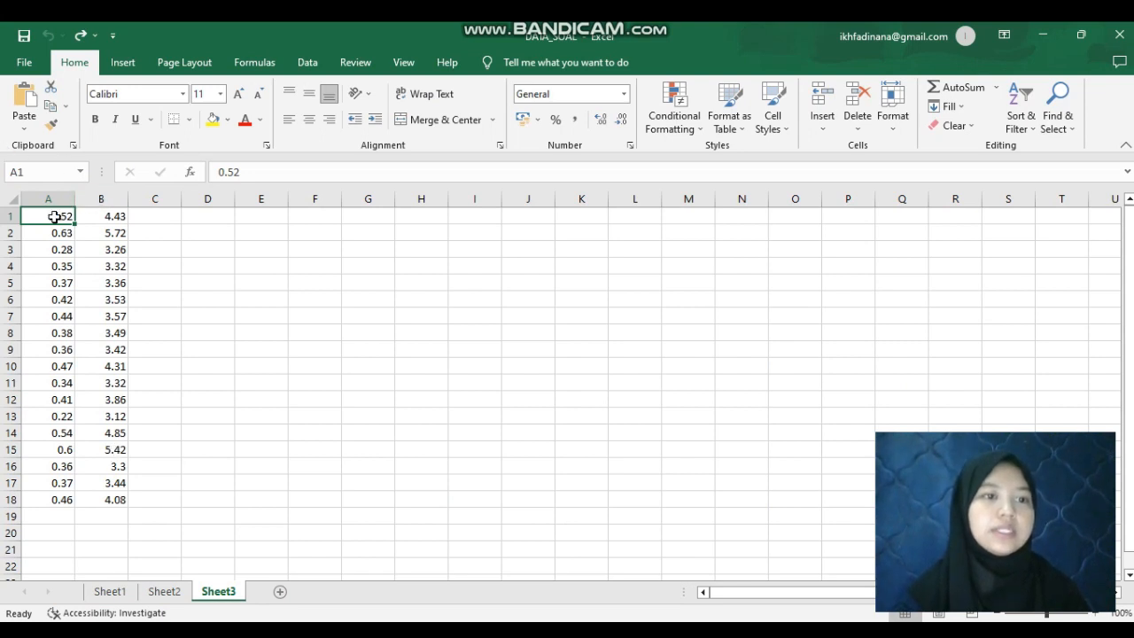
left_click_drag(54, 218, 54, 499)
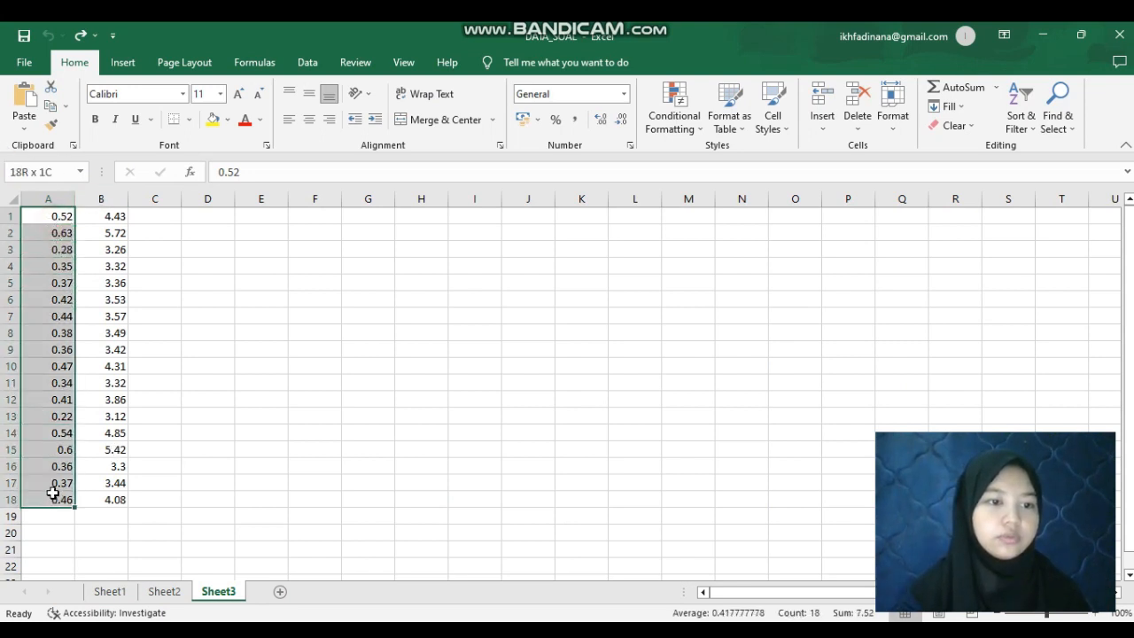
key("ctrl+c")
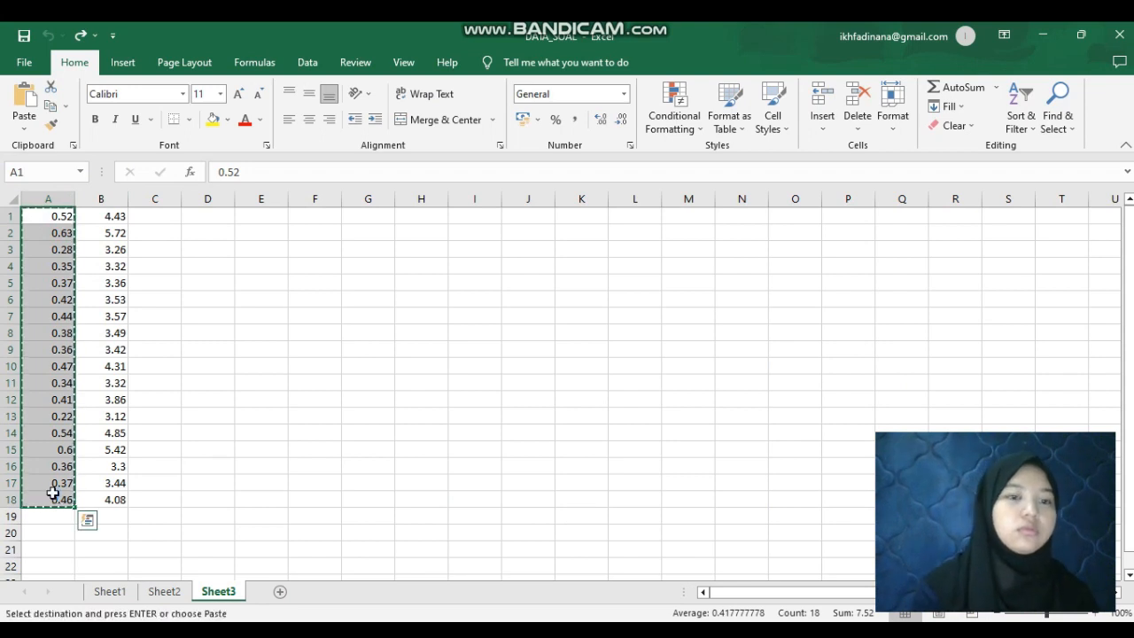
Switch back to the Untitled3 dataset in SPSS and paste the copied values into the RESIKO column from row 1.
mouse_move(873, 631)
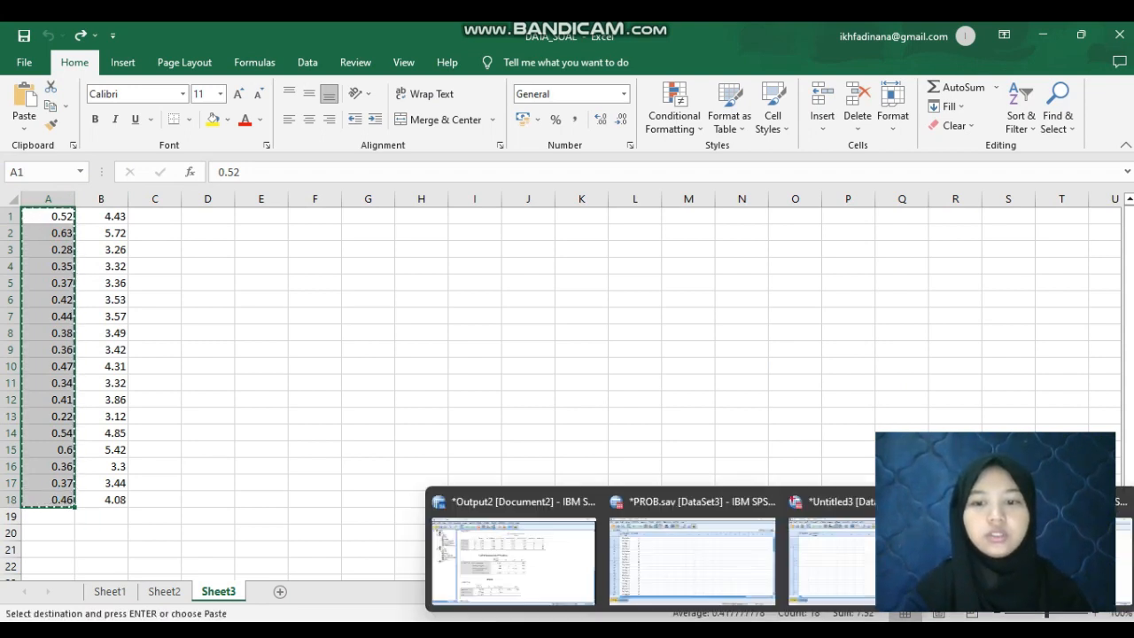
left_click(861, 587)
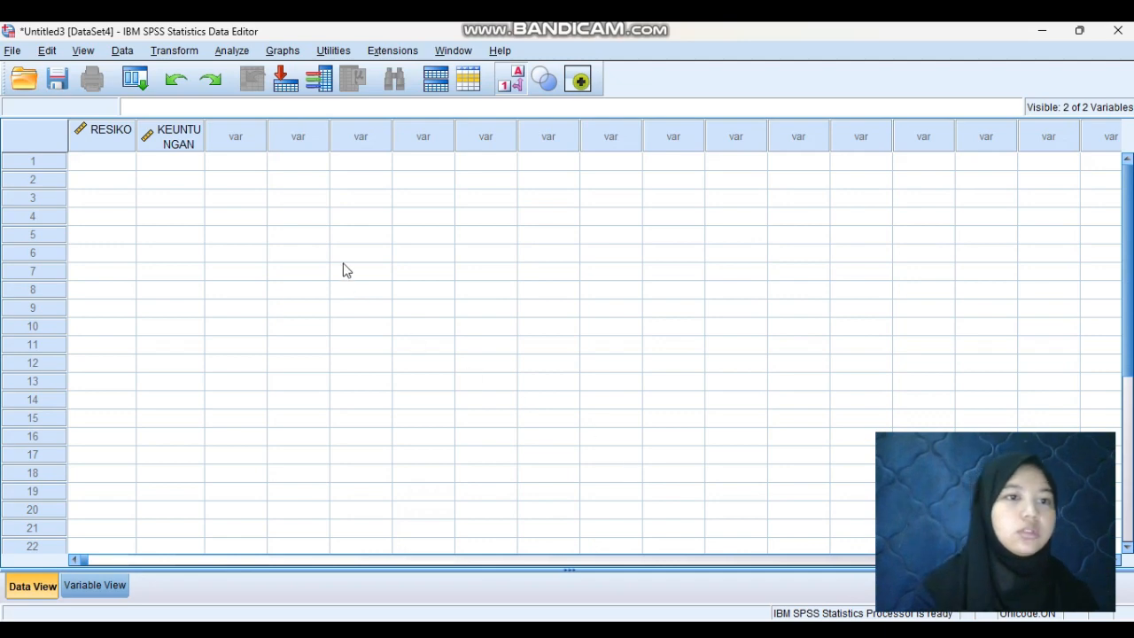
left_click(120, 162)
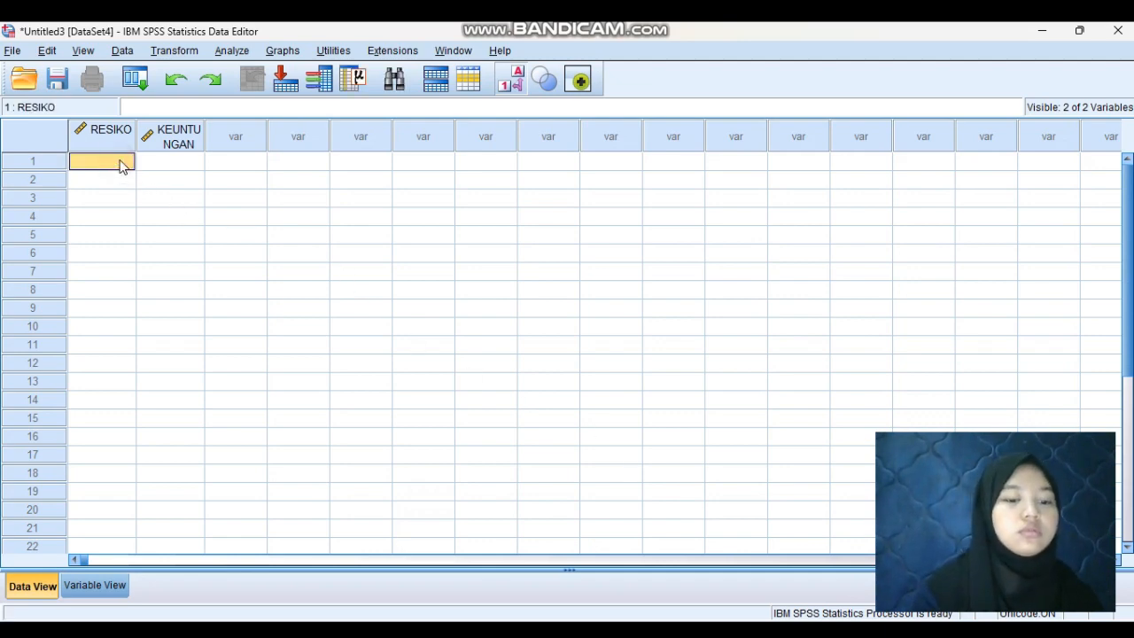
right_click(120, 162)
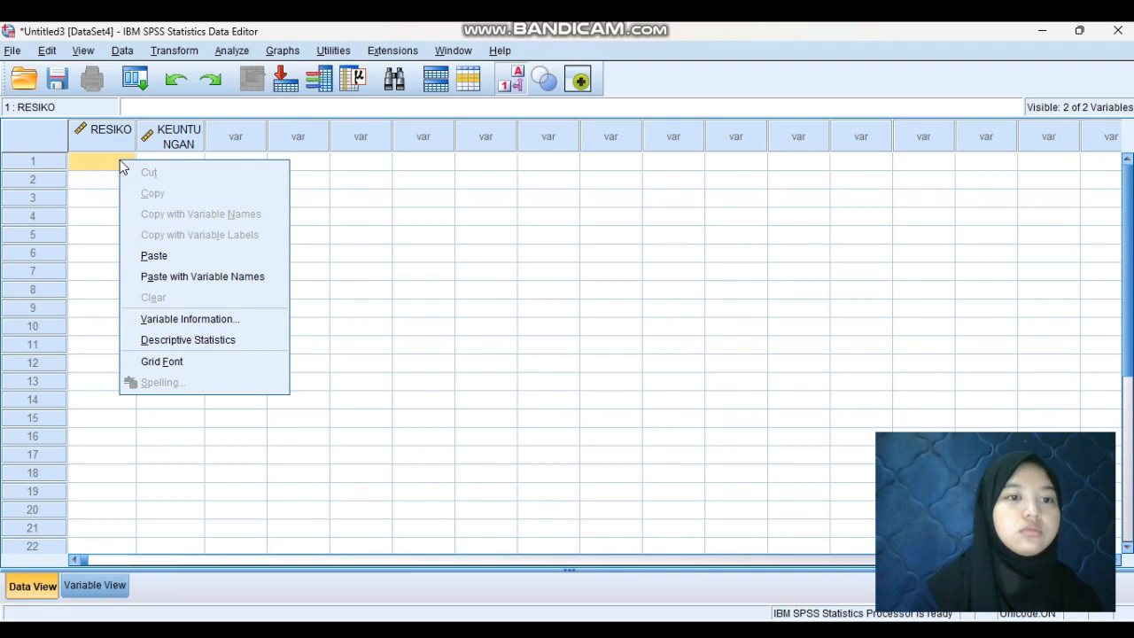
left_click(170, 259)
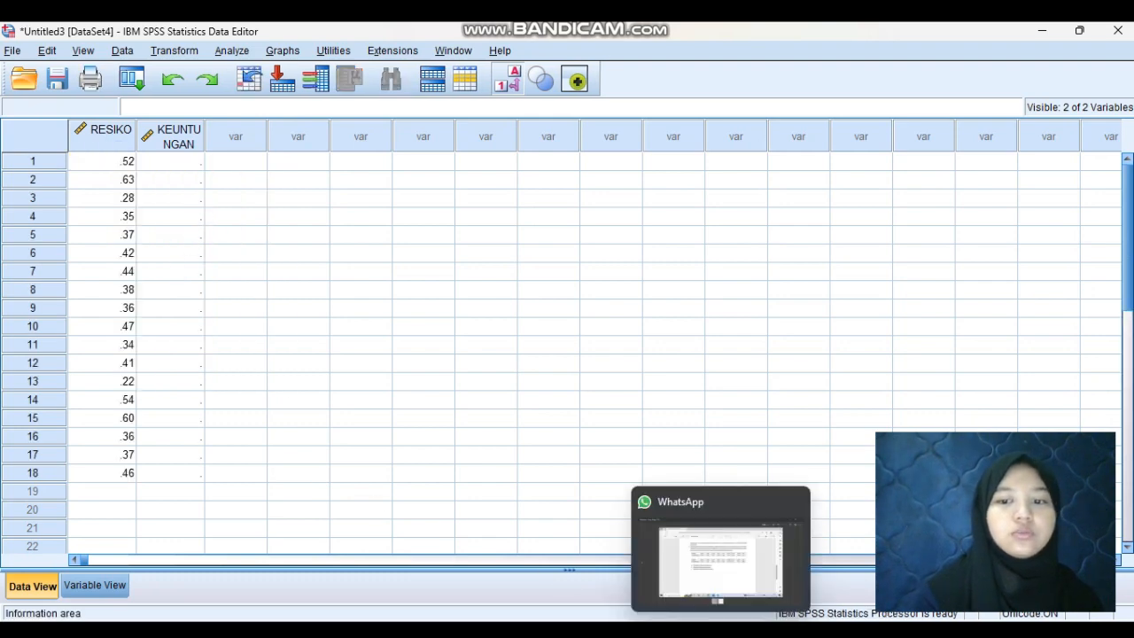
Switch to the DATA_SOAL workbook in Excel and copy cells B1:B18 on Sheet3.
mouse_move(794, 630)
left_click(791, 601)
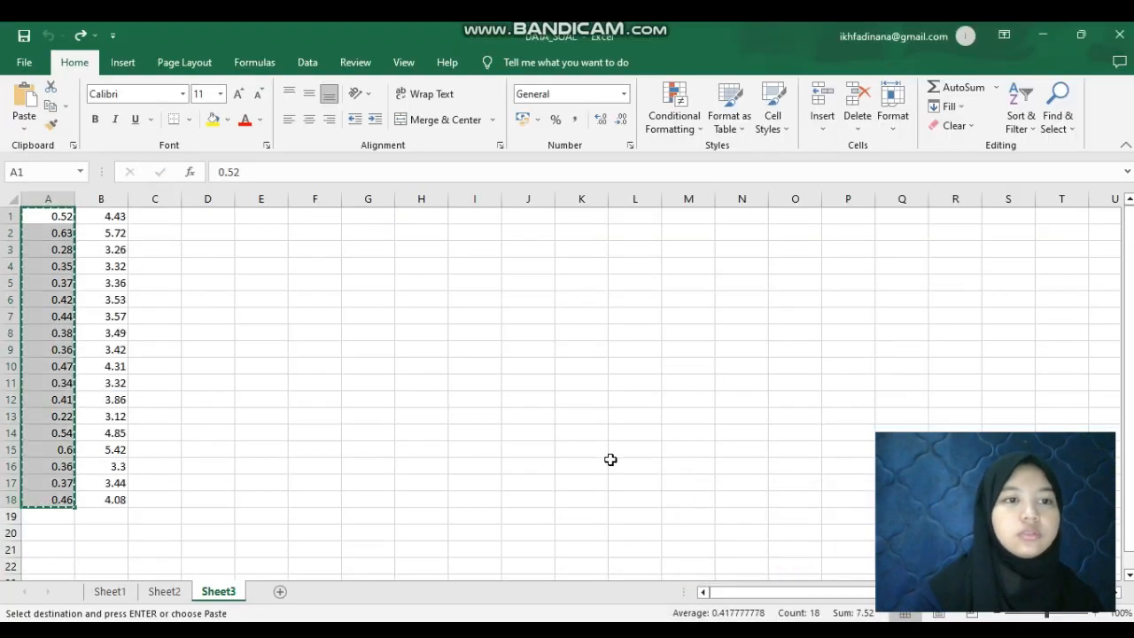
left_click(105, 216)
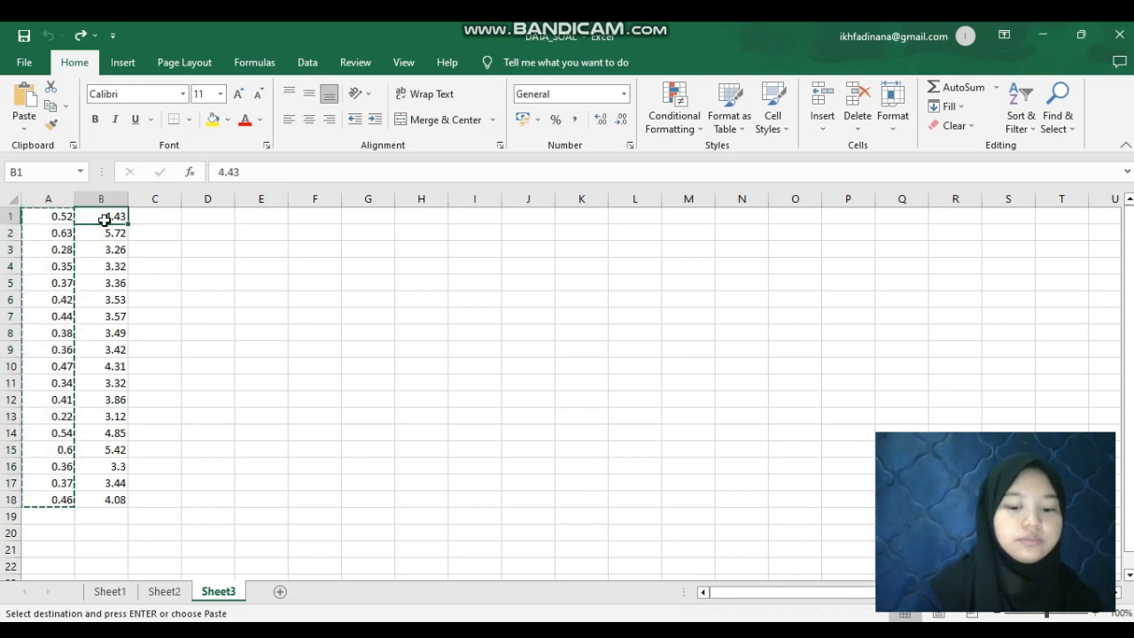
left_click_drag(104, 216, 126, 499)
key("ctrl+c")
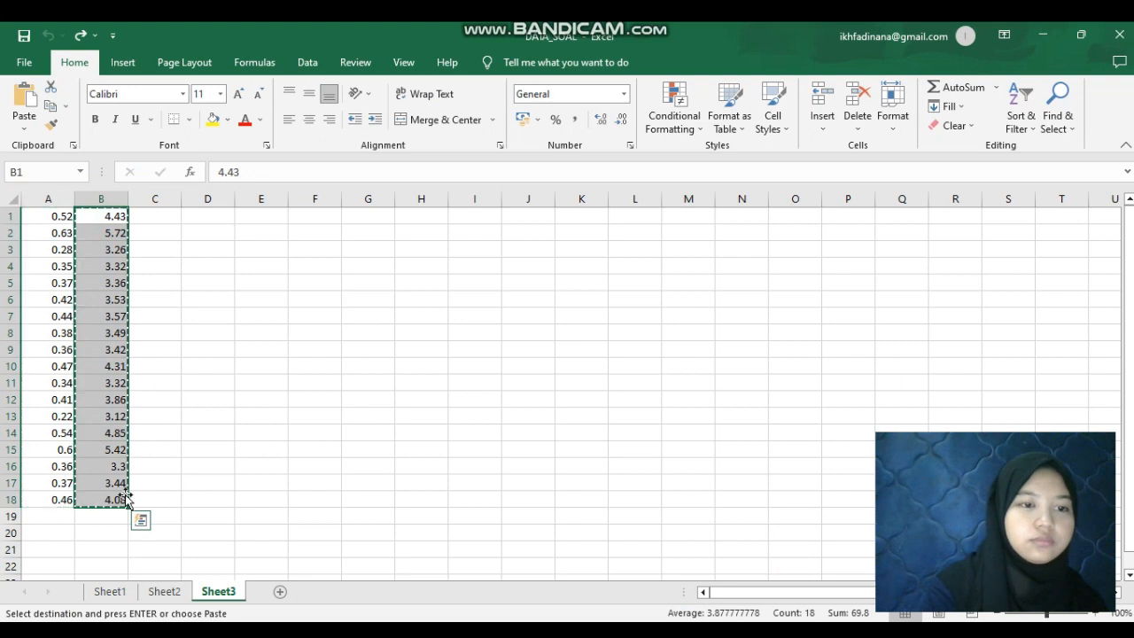
Switch back to the Untitled3 dataset in SPSS and paste the copied values into the KEUNTUNGAN column from row 1.
mouse_move(798, 630)
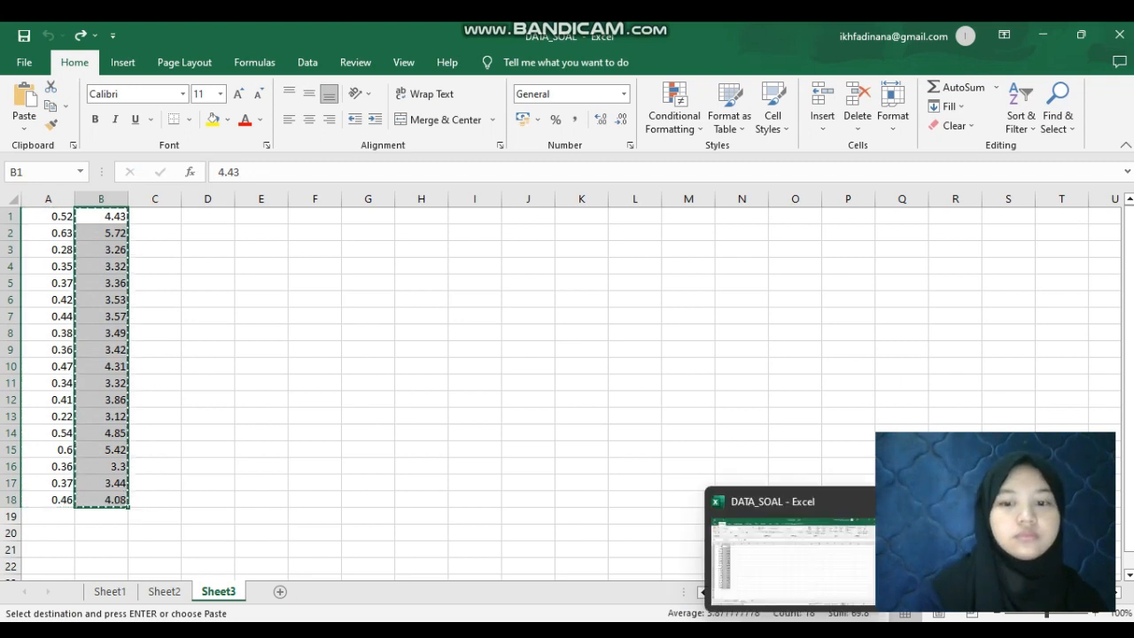
mouse_move(652, 630)
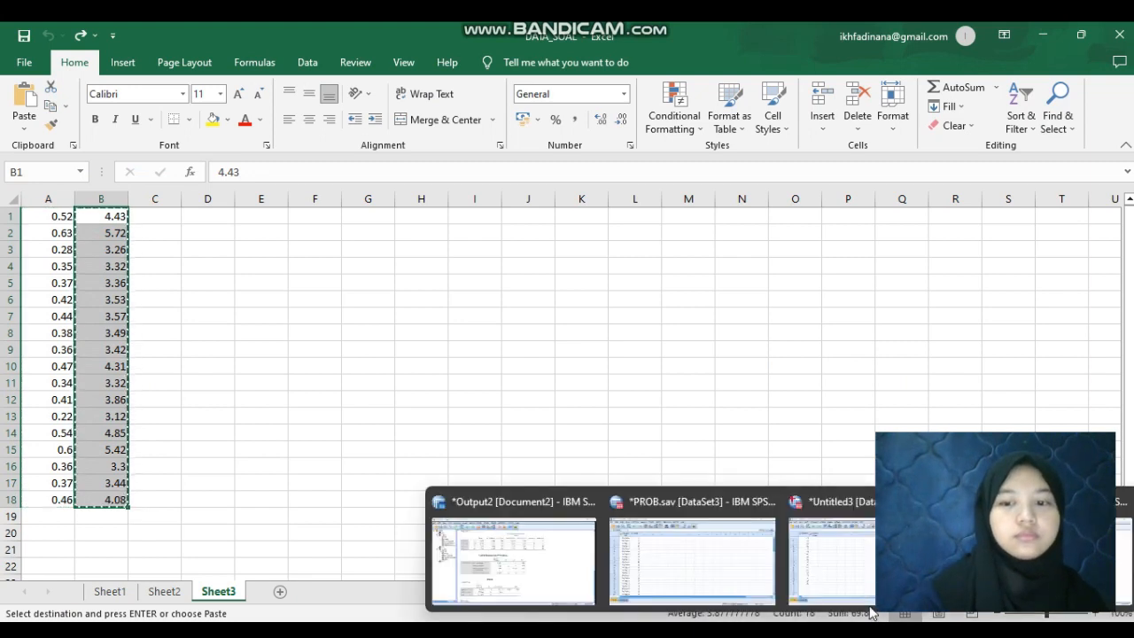
left_click(860, 582)
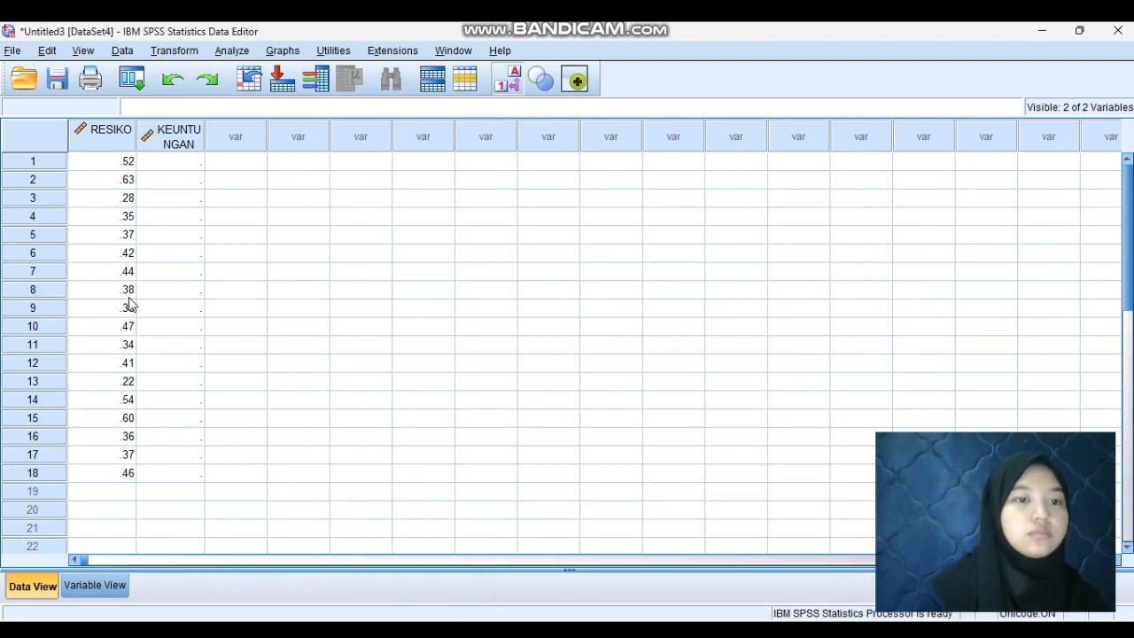
left_click(163, 165)
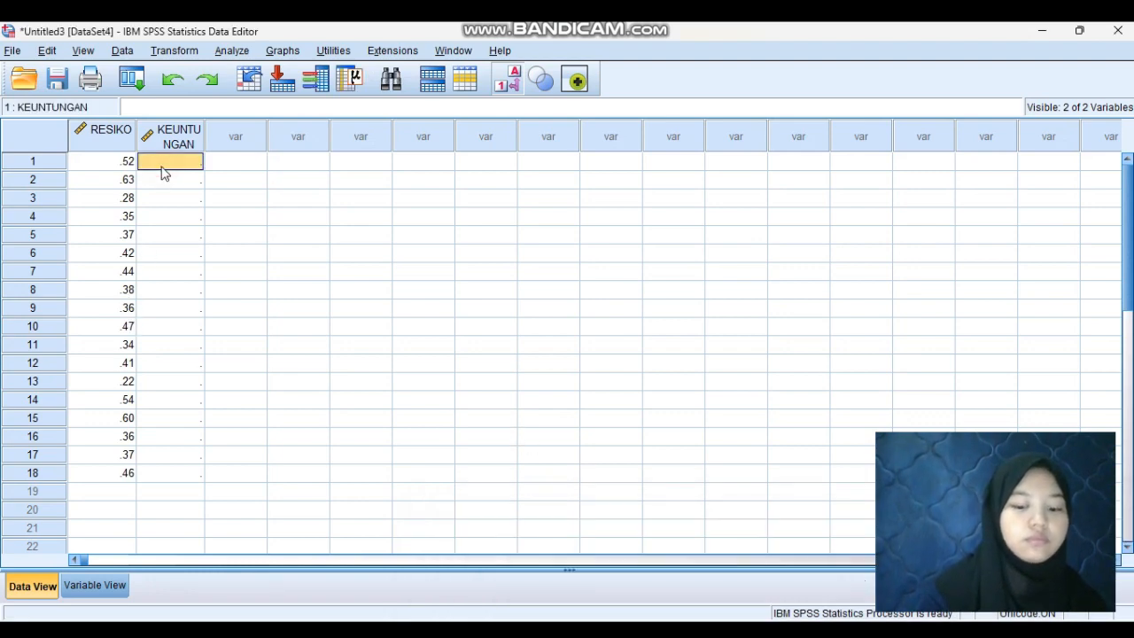
right_click(162, 168)
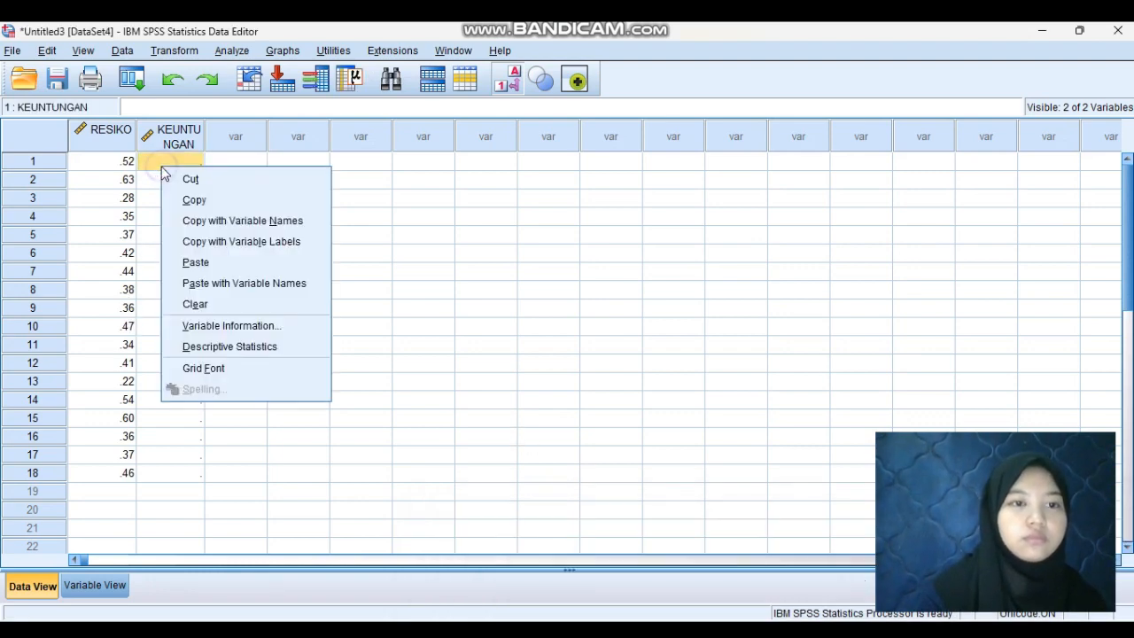
left_click(195, 263)
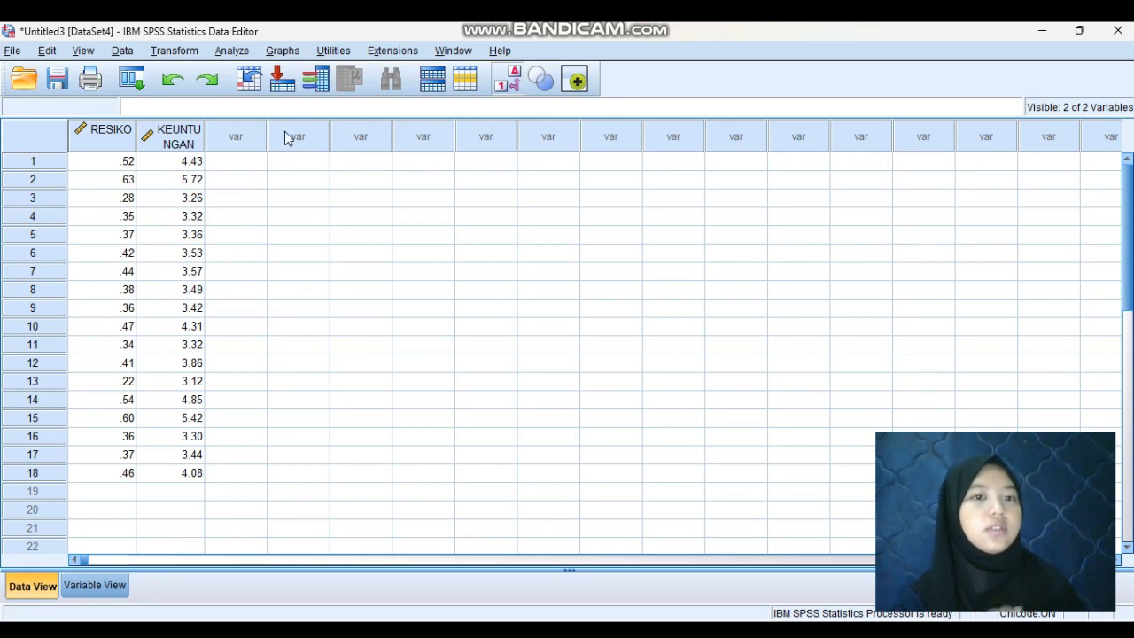
Run a linear regression with KEUNTUNGAN as the dependent variable and RESIKO as the independent variable.
left_click(234, 53)
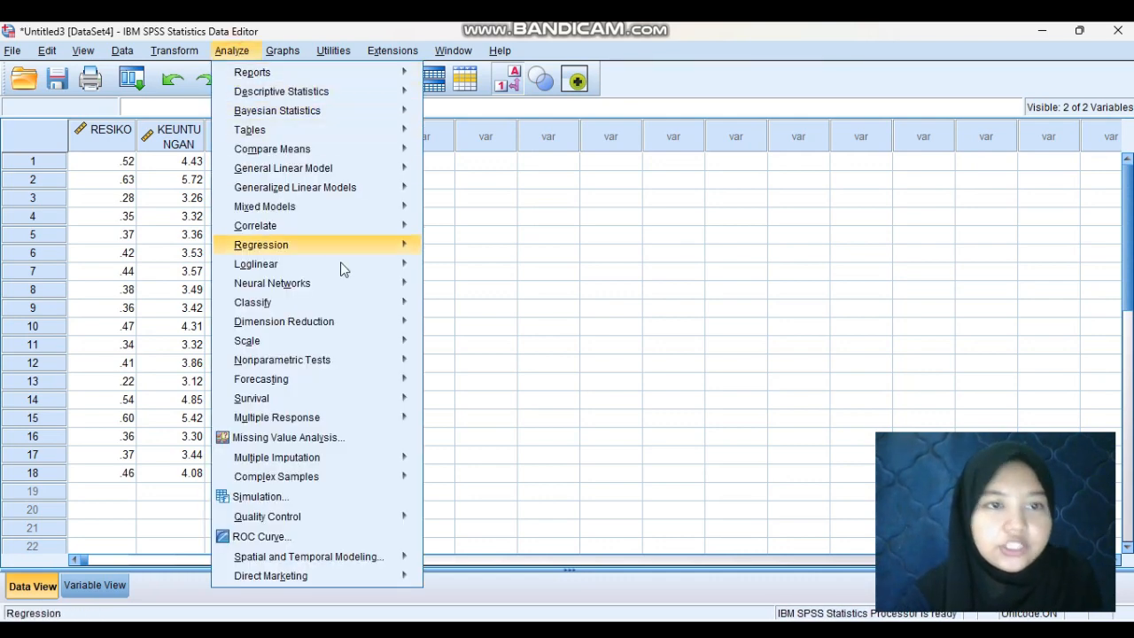
mouse_move(327, 244)
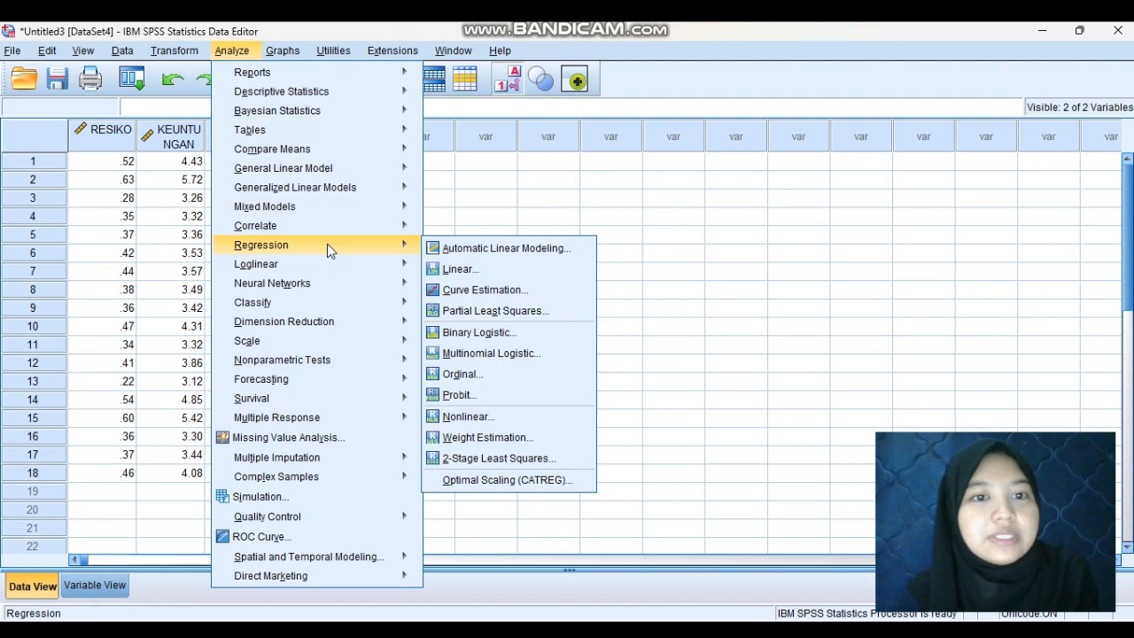
left_click(460, 272)
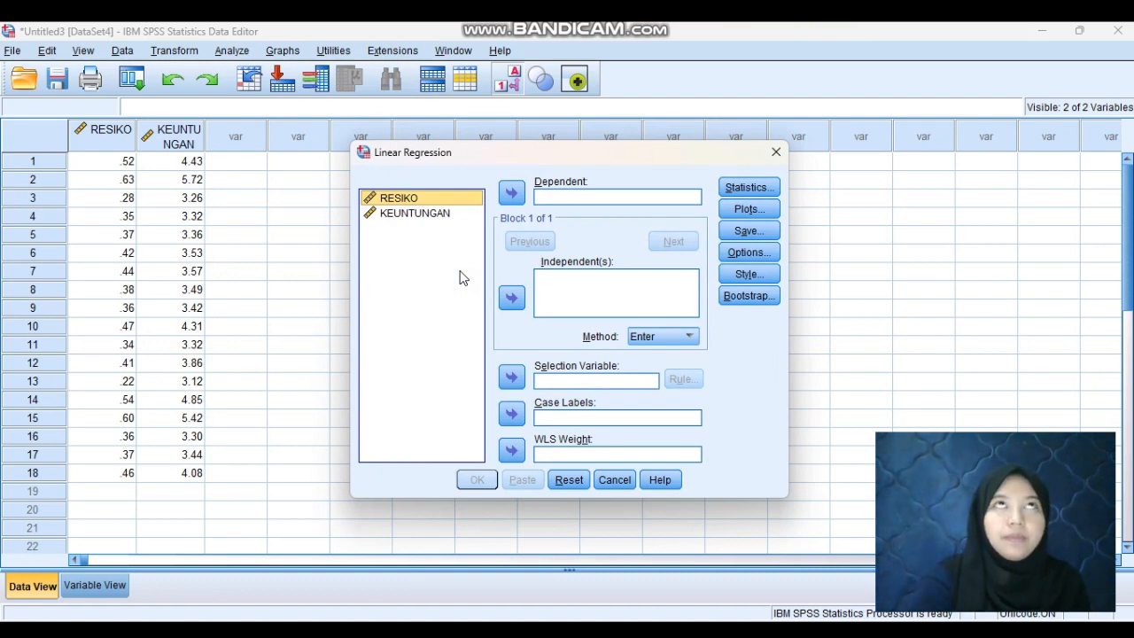
left_click(446, 217)
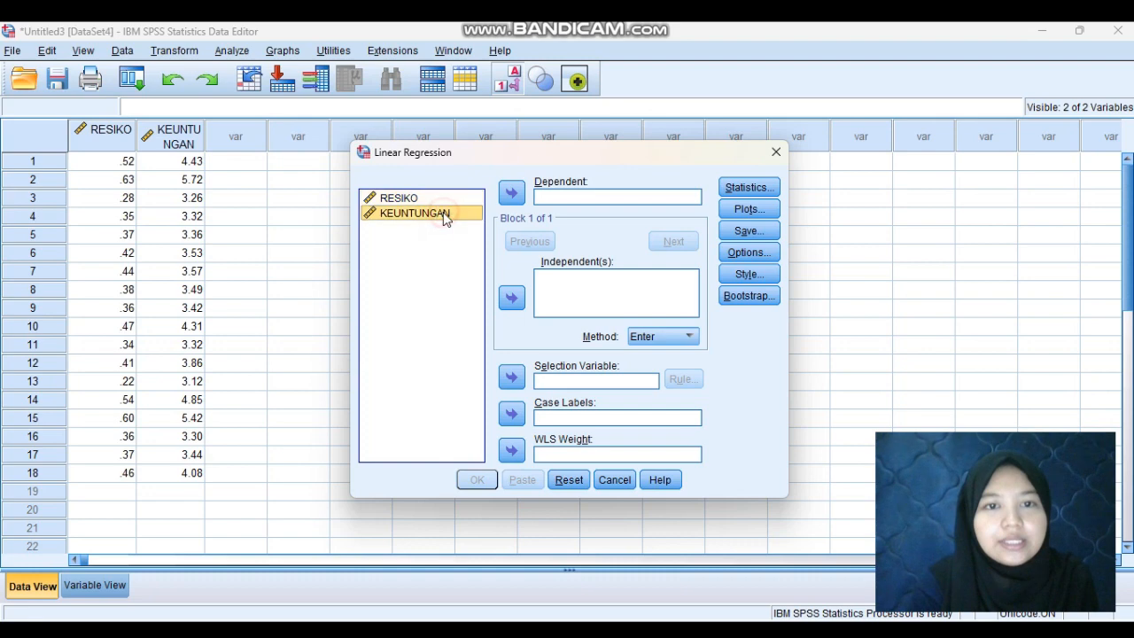
left_click(511, 193)
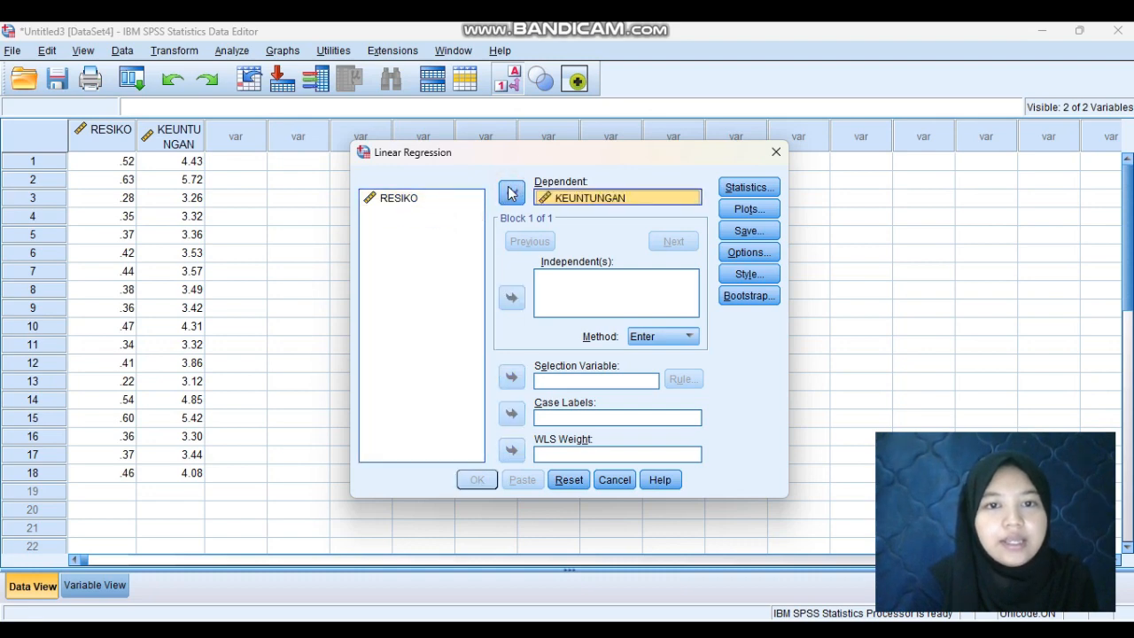
left_click(422, 200)
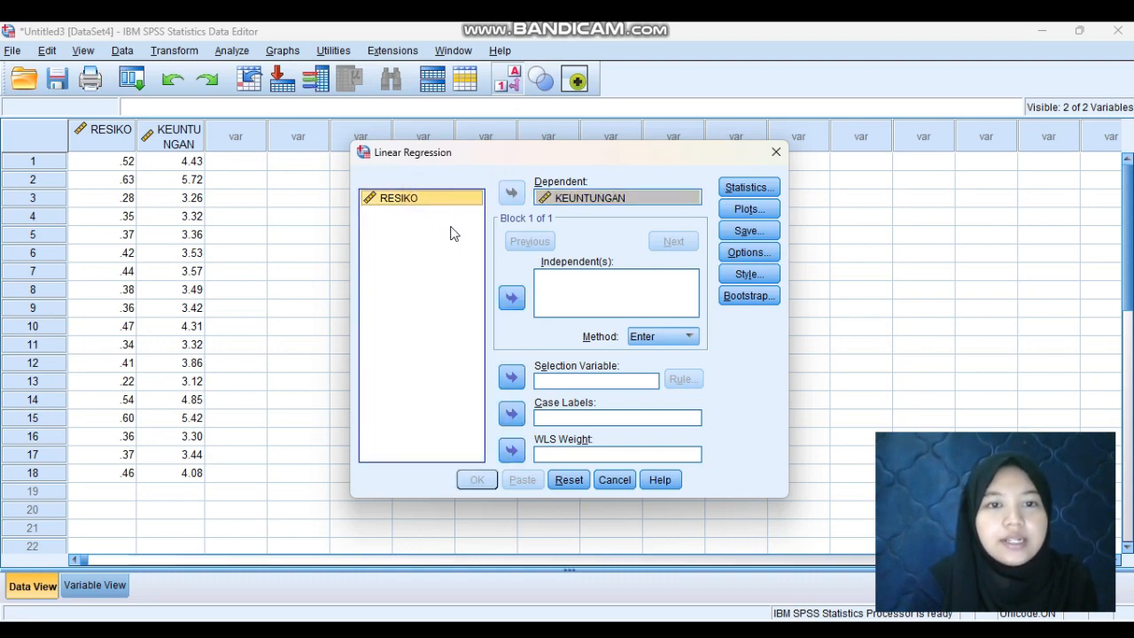
left_click(511, 299)
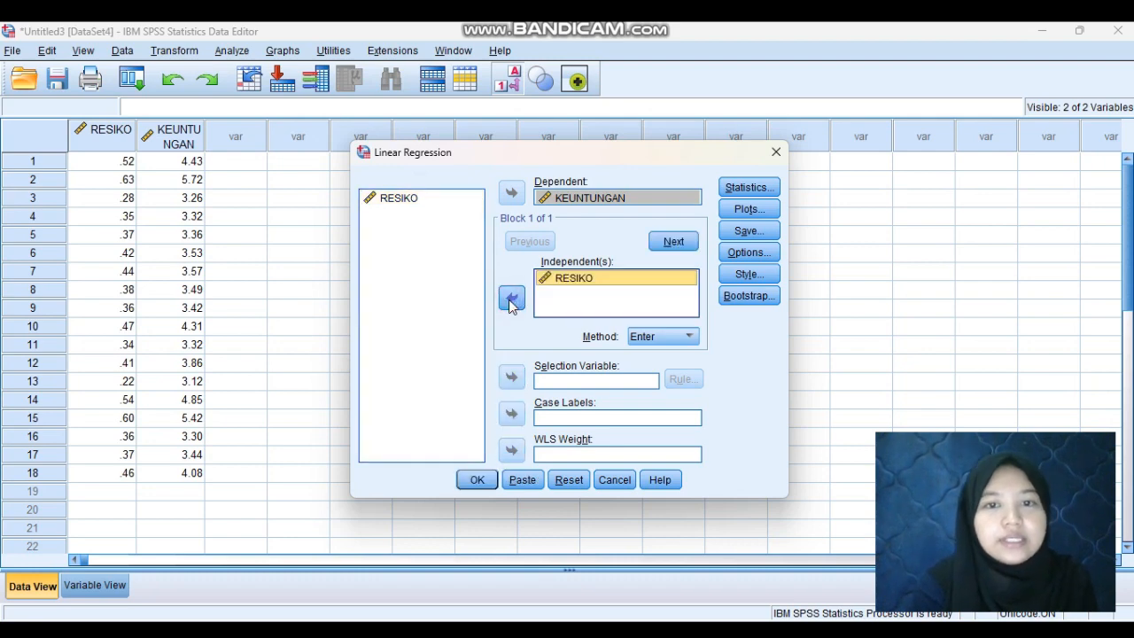
left_click(477, 480)
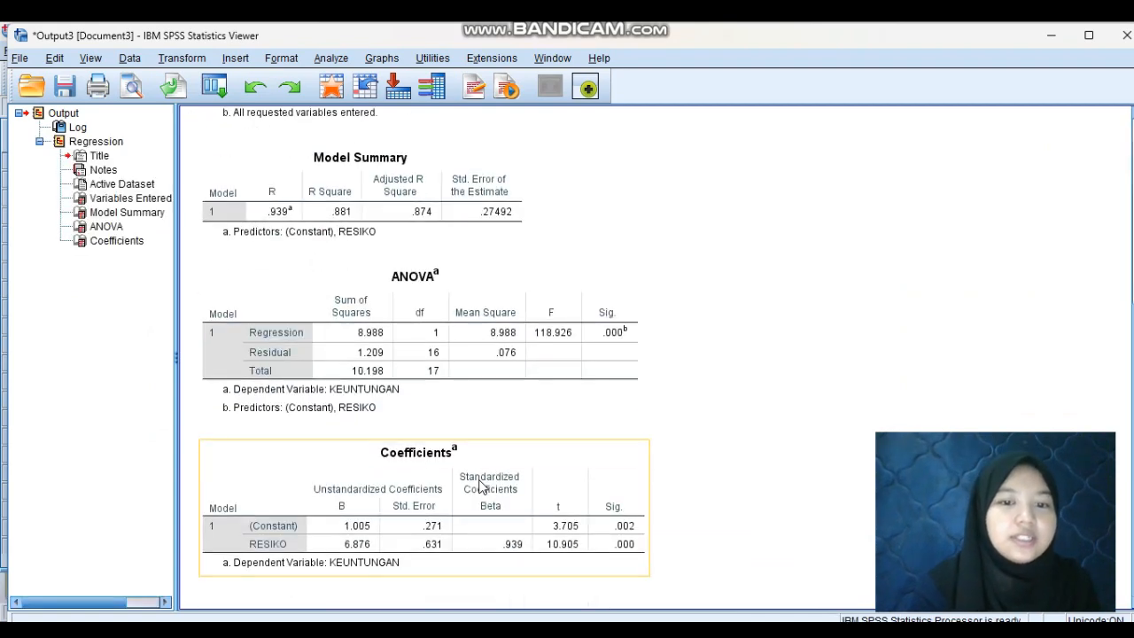
Examine the regression output from the Variables Entered/Removed table through the Model Summary, ANOVA and Coefficients tables.
scroll(369, 483, "up", 5)
left_click(368, 487)
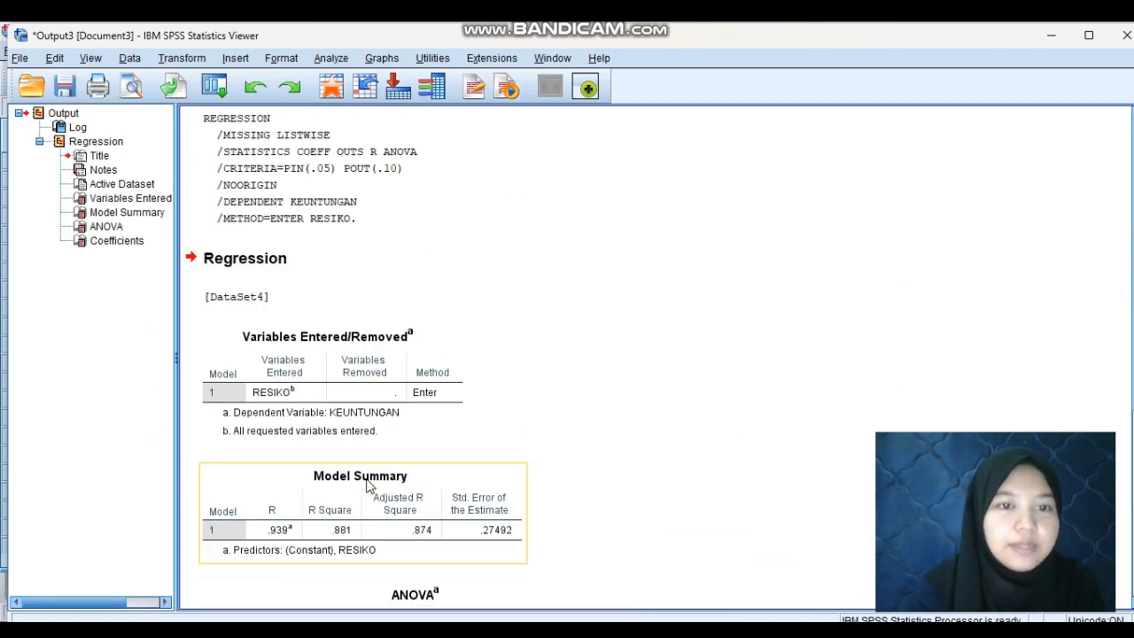
scroll(368, 486, "down", 4)
left_click(368, 487)
scroll(368, 486, "up", 1)
scroll(368, 486, "down", 3)
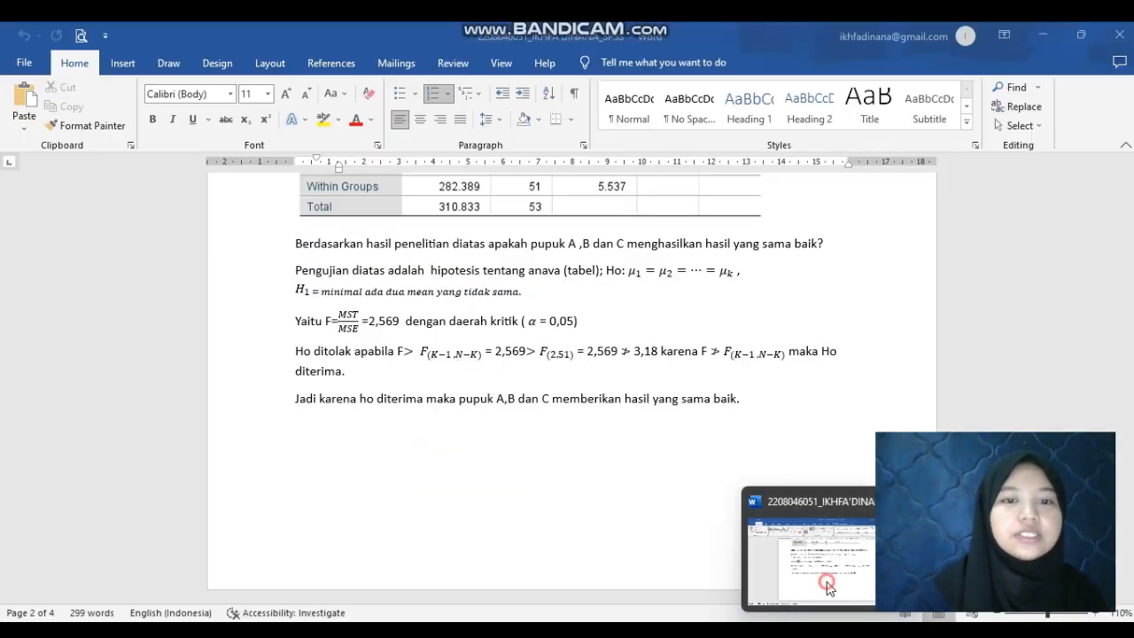
Switch to the Word answer document and review the regression tables and equation under problem 3, Resiko dan Keuntungan.
left_click(828, 586)
scroll(778, 541, "down", 7)
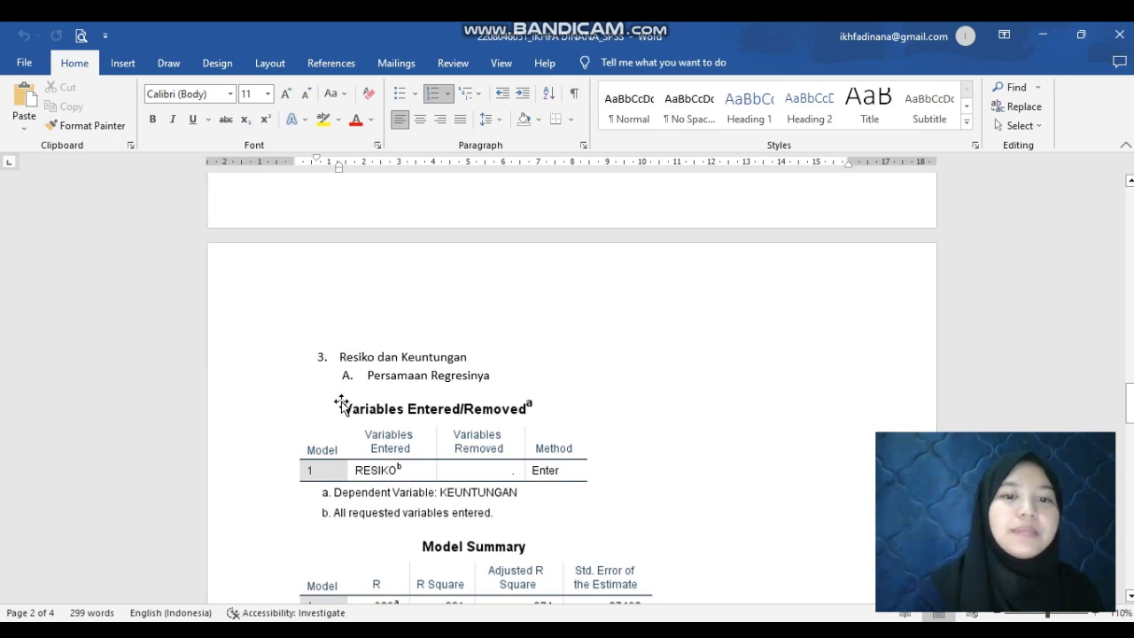
scroll(441, 440, "down", 5)
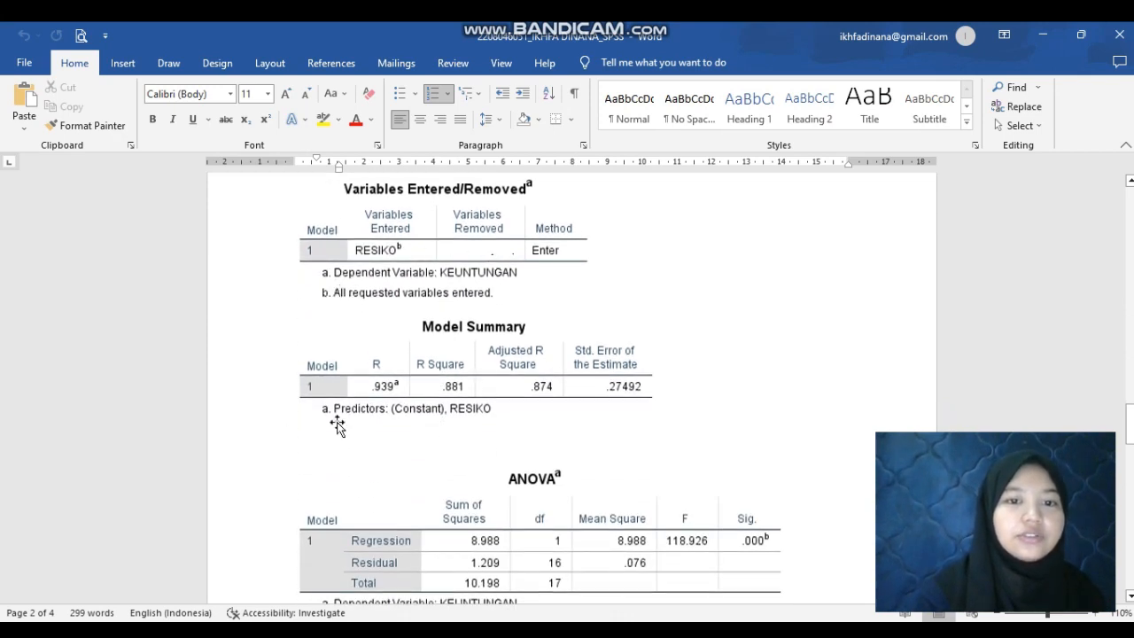
scroll(348, 486, "down", 7)
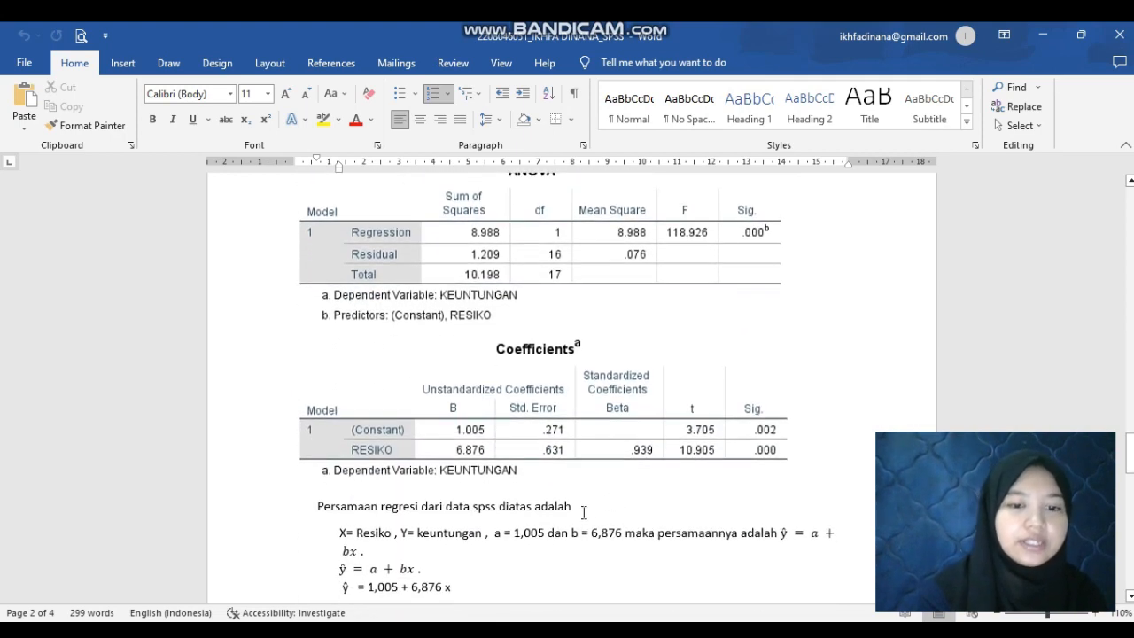
scroll(584, 512, "down", 5)
scroll(584, 512, "up", 6)
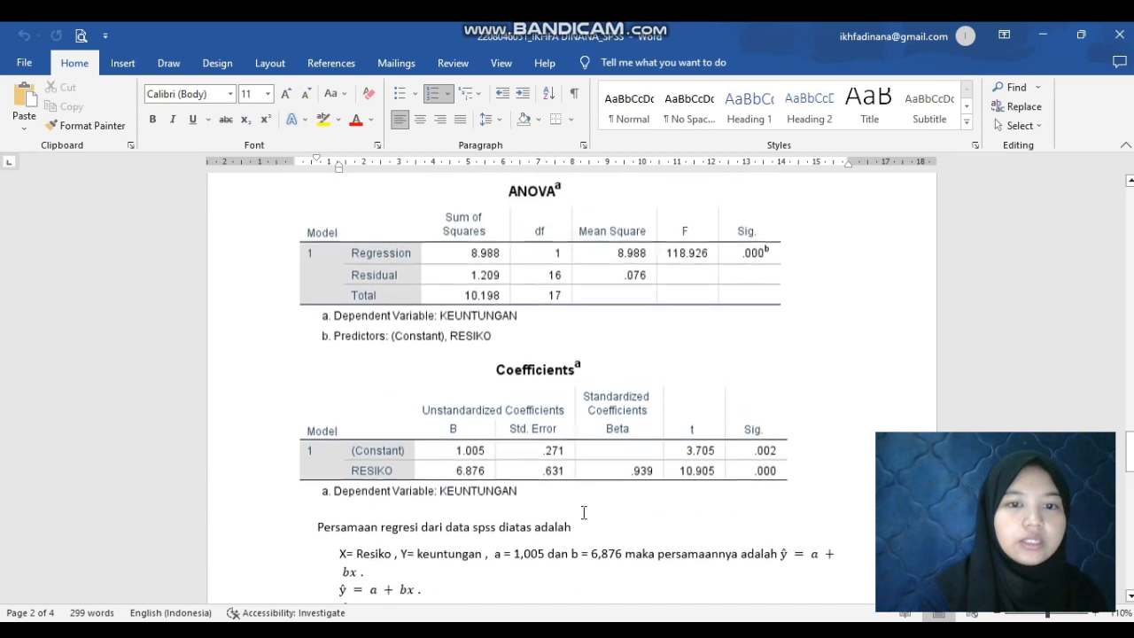
Switch back to the Output3 viewer in SPSS and compare its regression tables with those in the answer document.
mouse_move(828, 631)
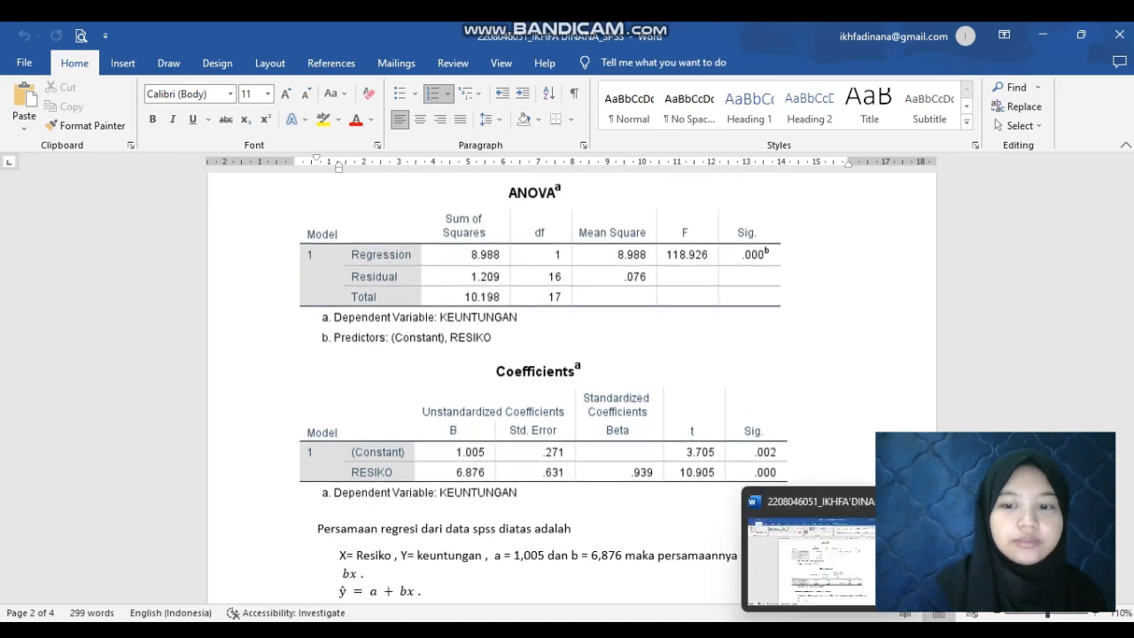
mouse_move(788, 631)
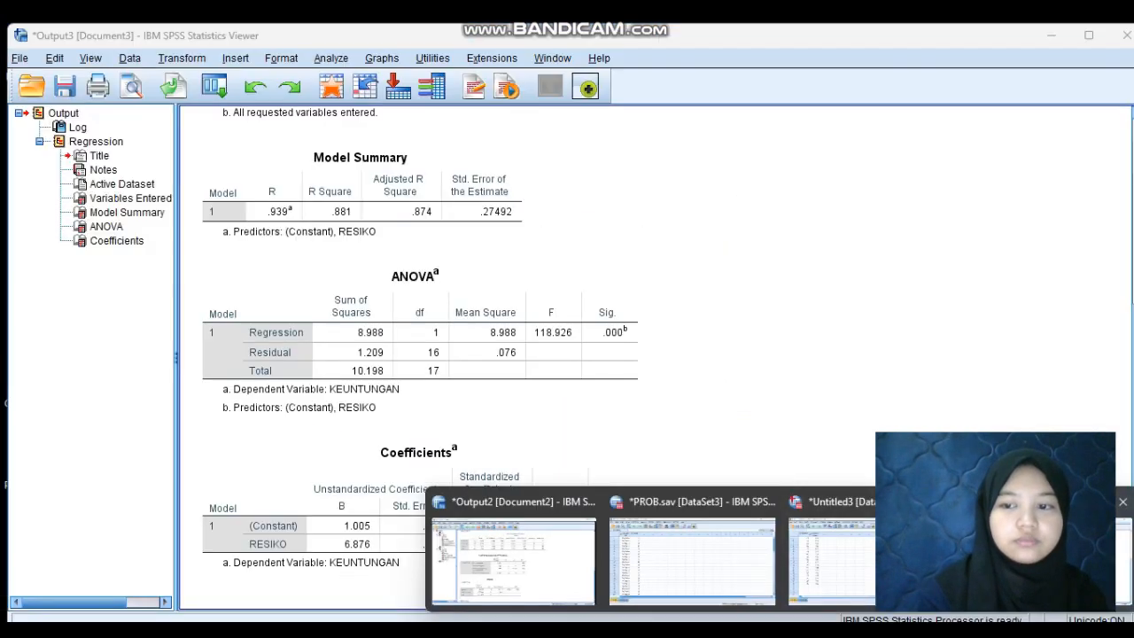
left_click(1045, 560)
left_click(498, 299)
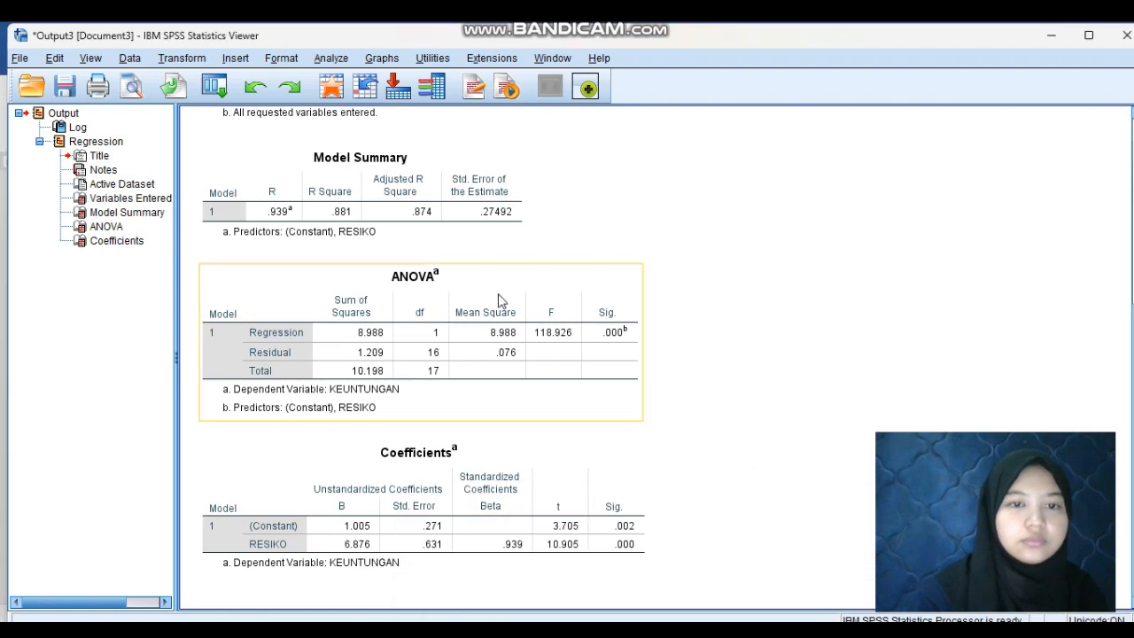
scroll(497, 299, "up", 5)
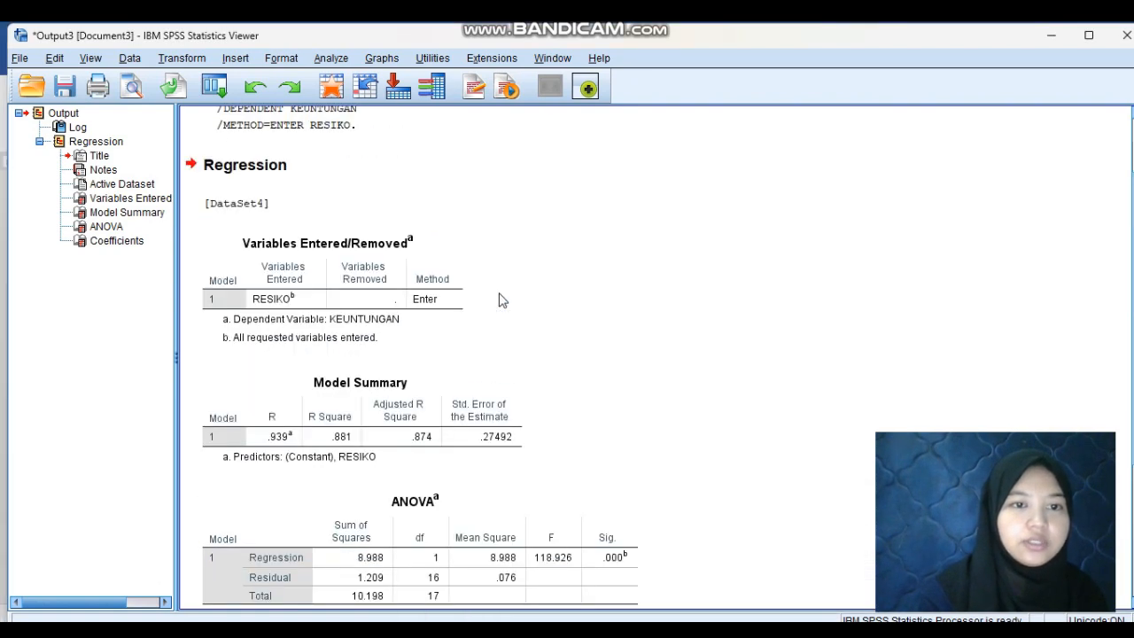
scroll(499, 299, "down", 5)
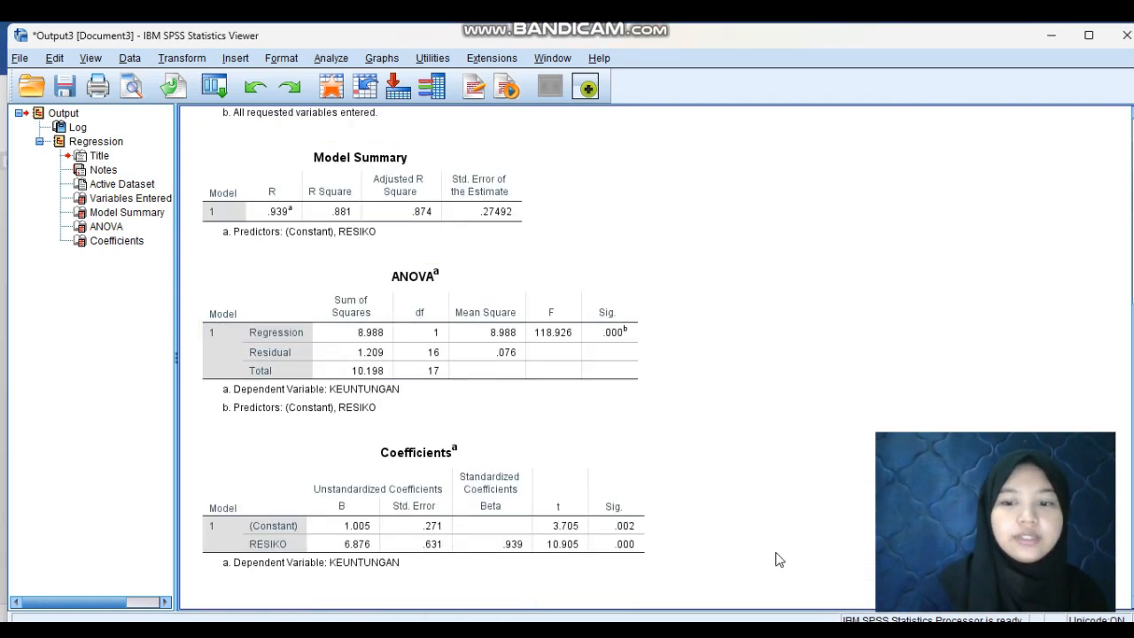
Switch to Word to read the regression equation for part A, and check problem 3's questions in the WhatsApp exam image.
mouse_move(809, 620)
left_click(846, 576)
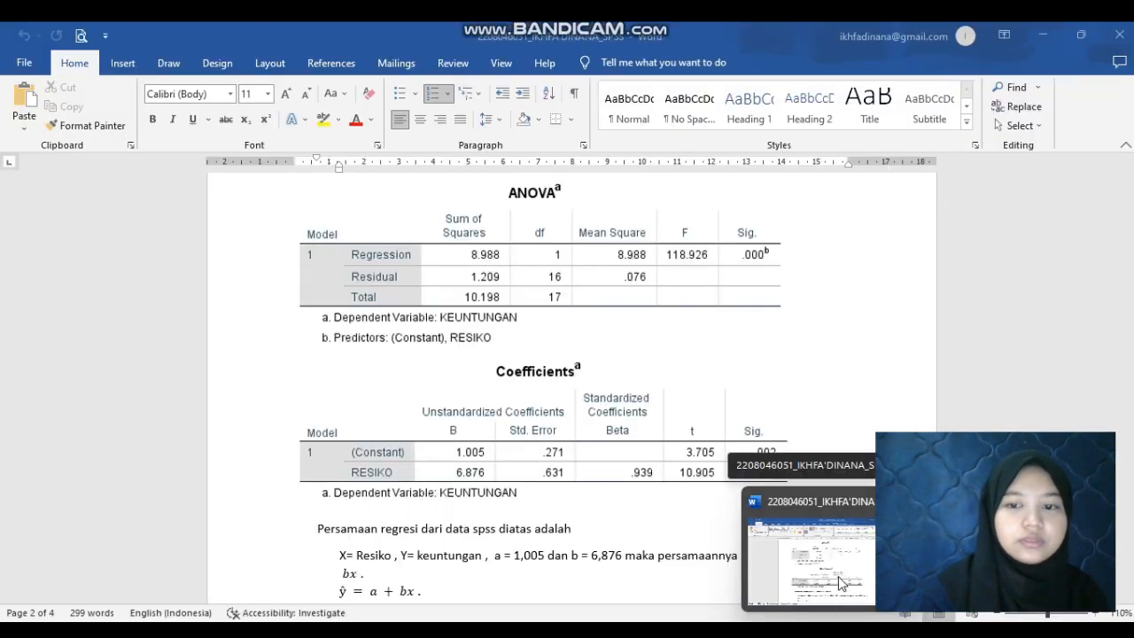
scroll(668, 487, "down", 3)
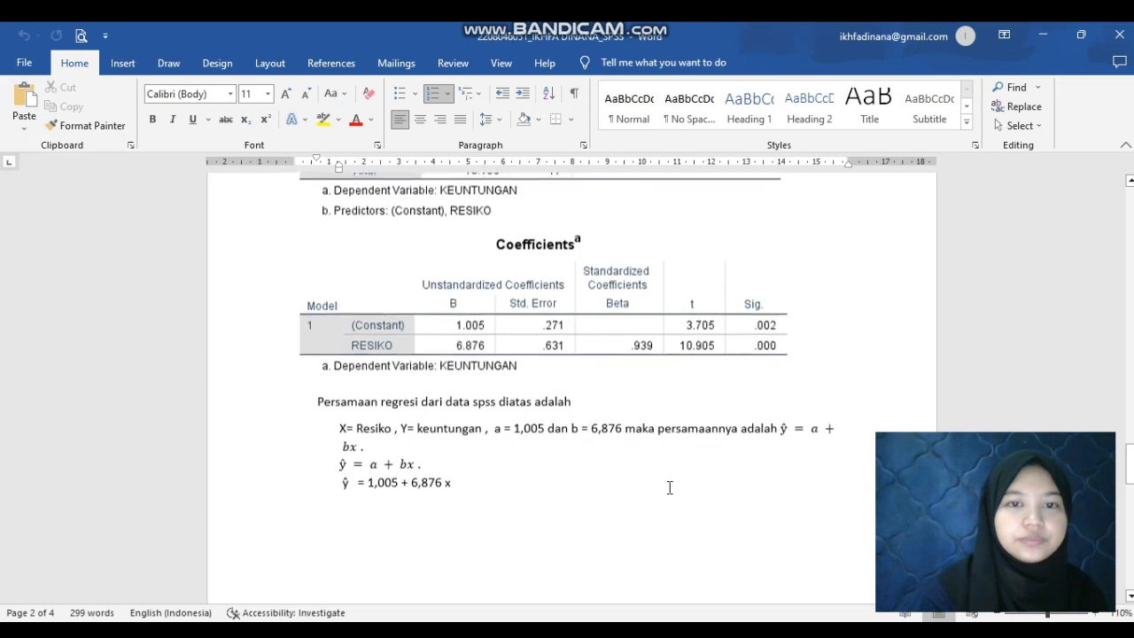
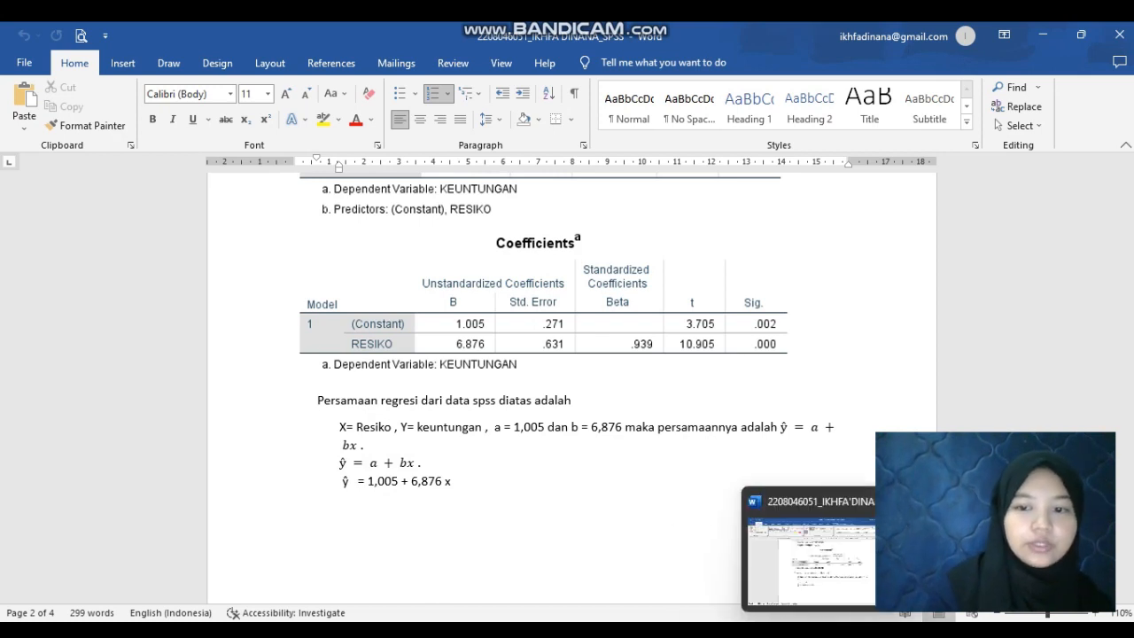
left_click(711, 630)
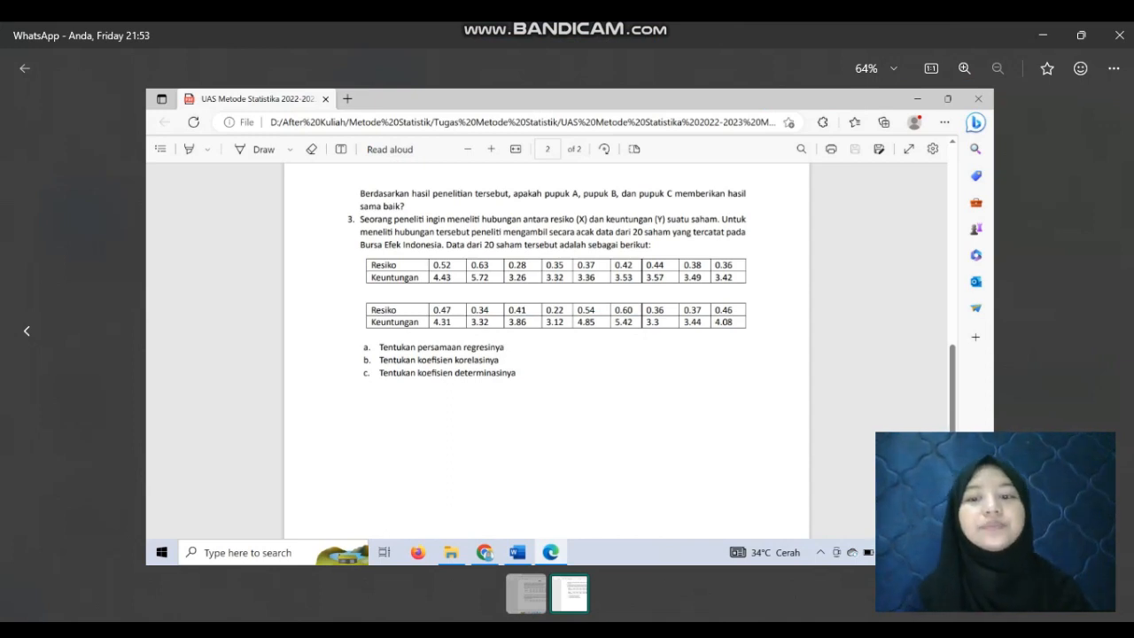
Switch to the Untitled3 dataset with RESIKO and KEUNTUNGAN in SPSS and open the Bivariate Correlations analysis.
mouse_move(783, 630)
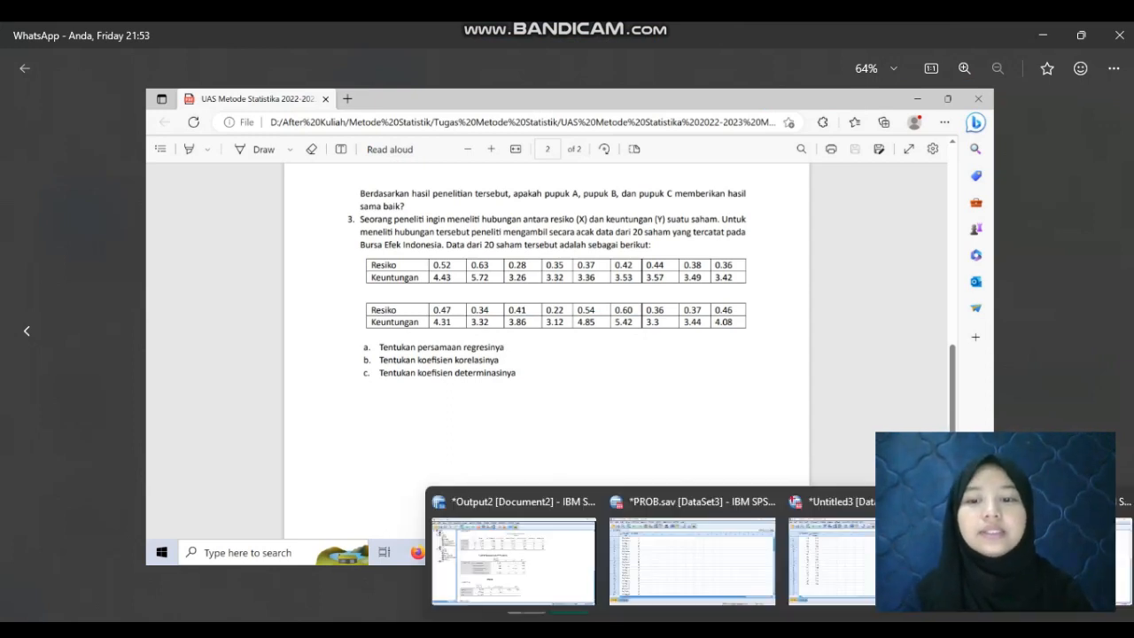
left_click(831, 553)
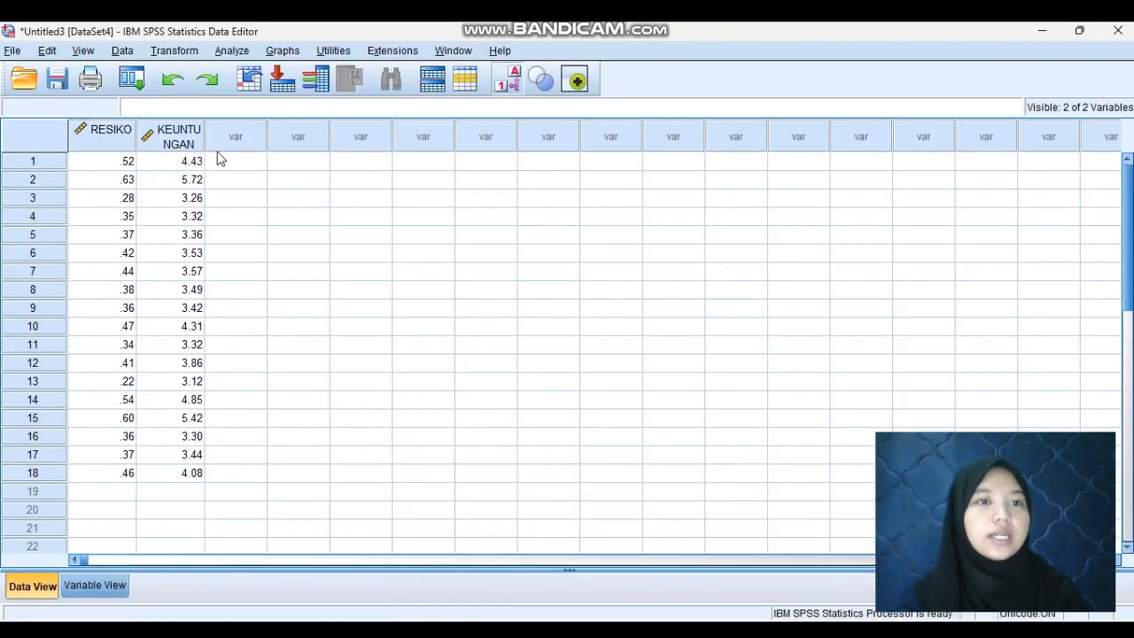
left_click(234, 52)
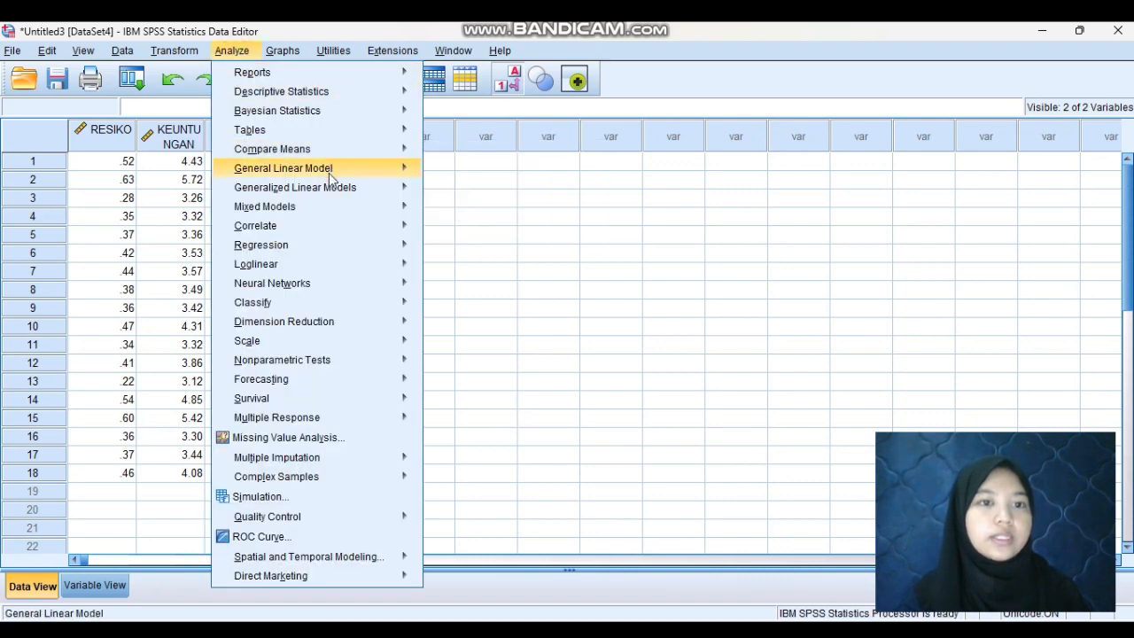
mouse_move(324, 248)
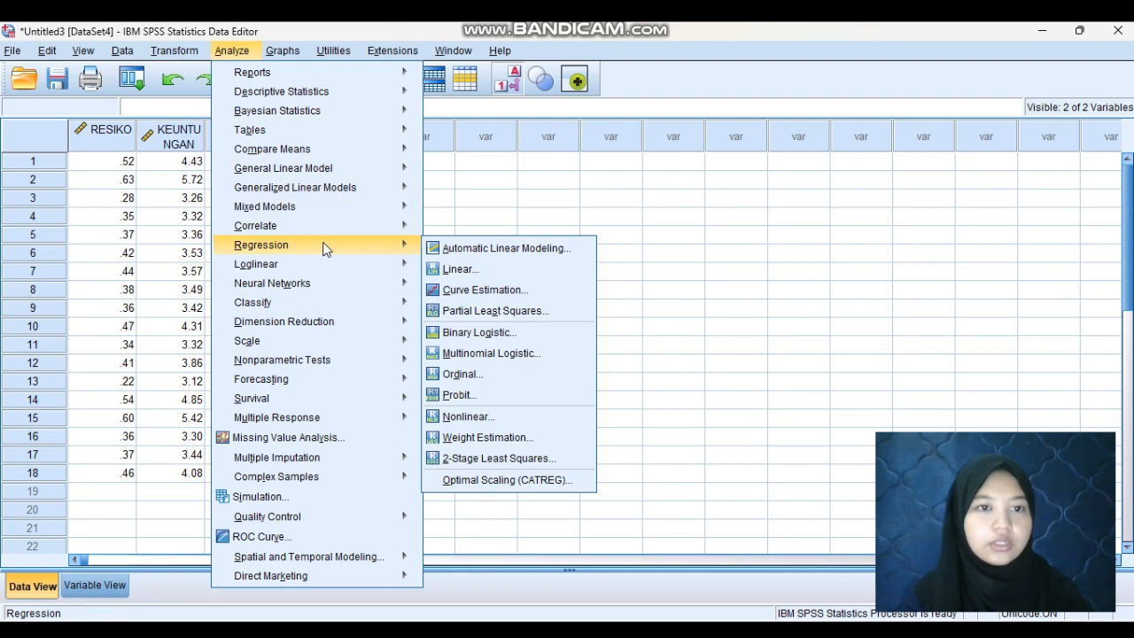
mouse_move(325, 229)
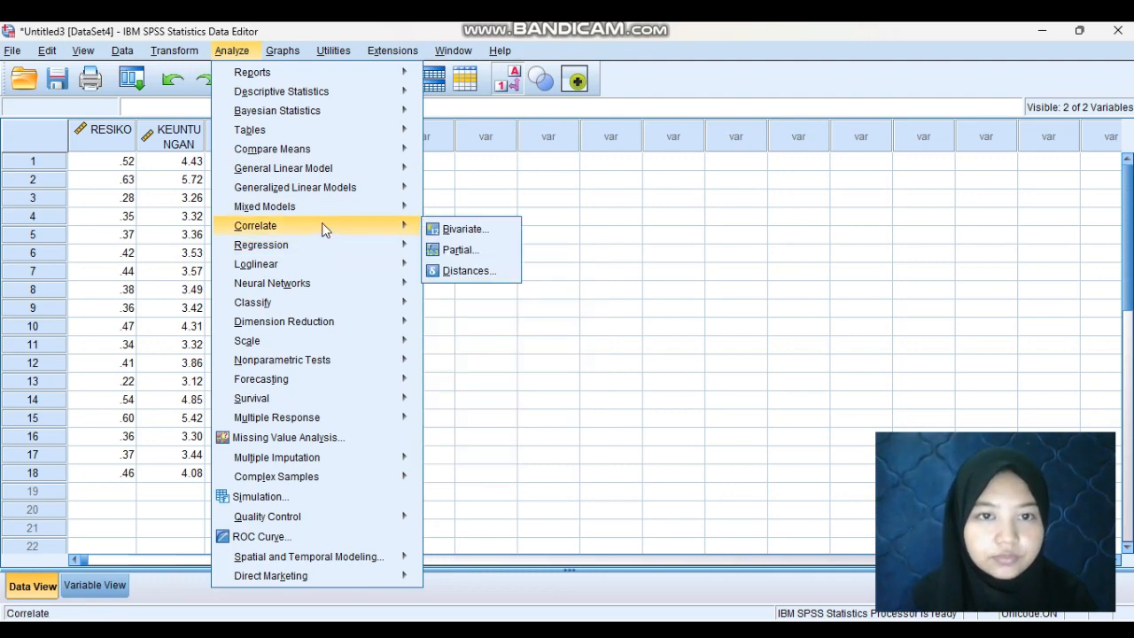
left_click(137, 87)
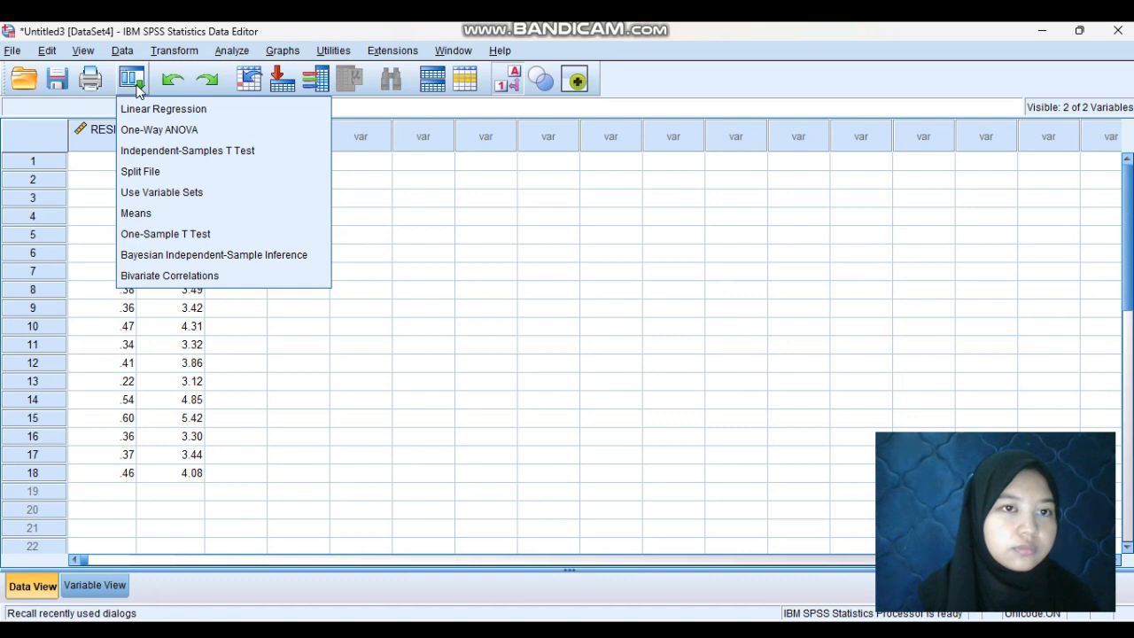
left_click(229, 54)
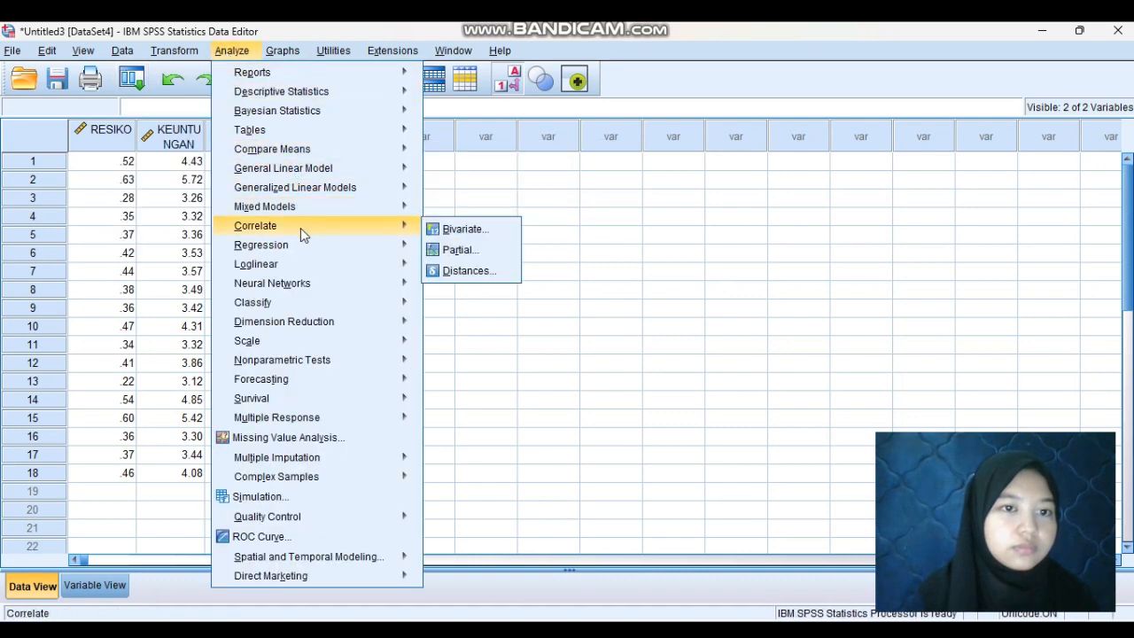
left_click(448, 230)
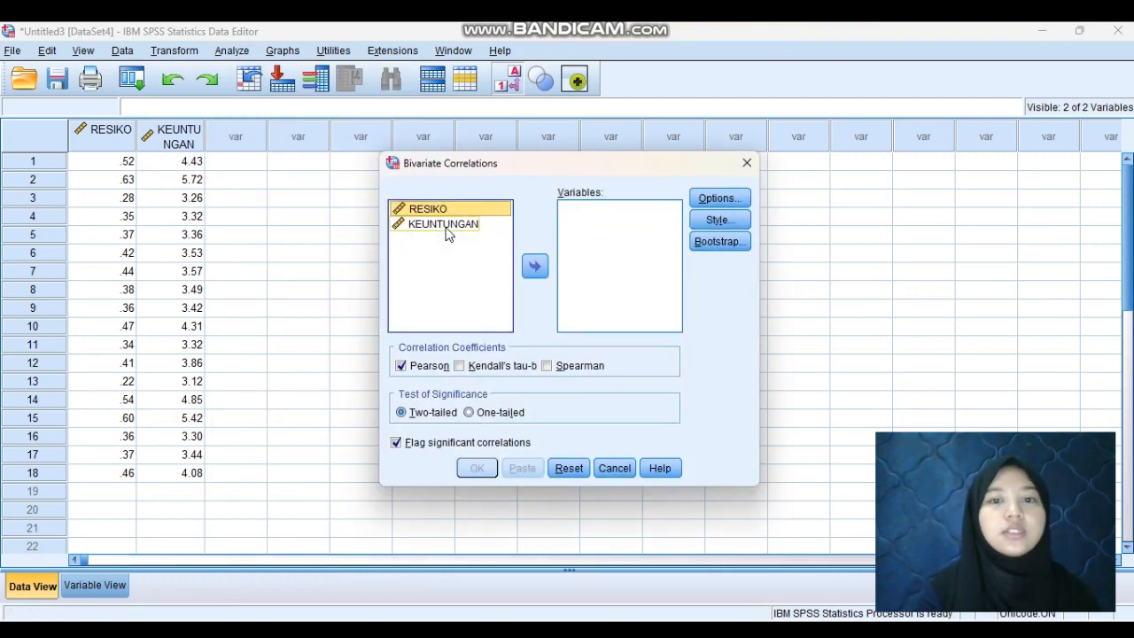
Run a two-tailed Pearson correlation on the variables RESIKO and KEUNTUNGAN with significant correlations flagged.
left_click(536, 266)
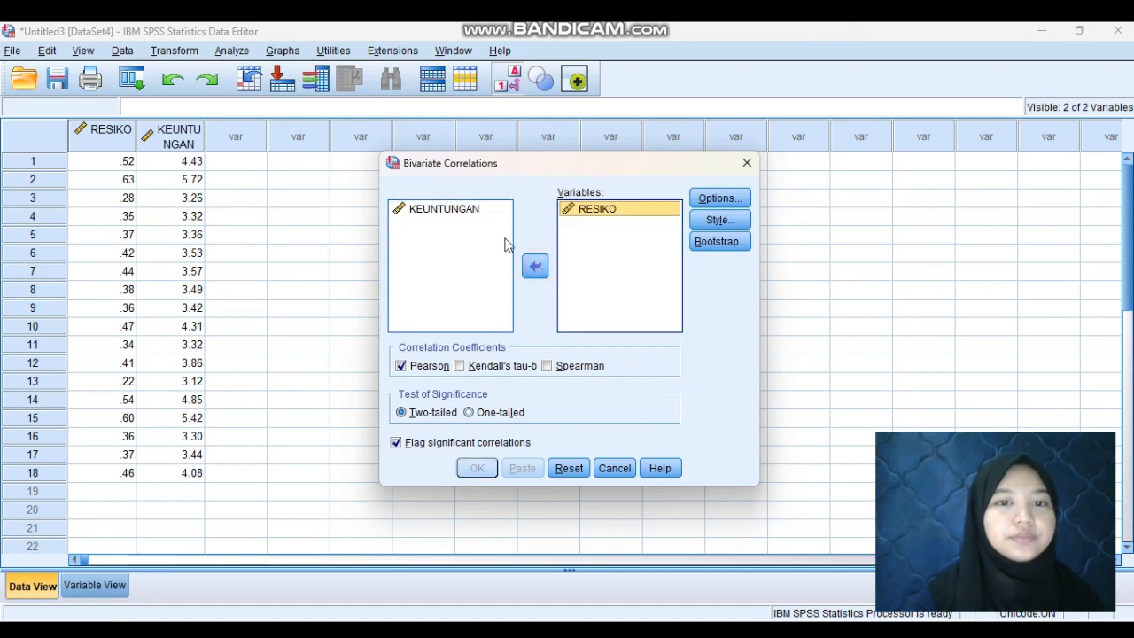
left_click(474, 213)
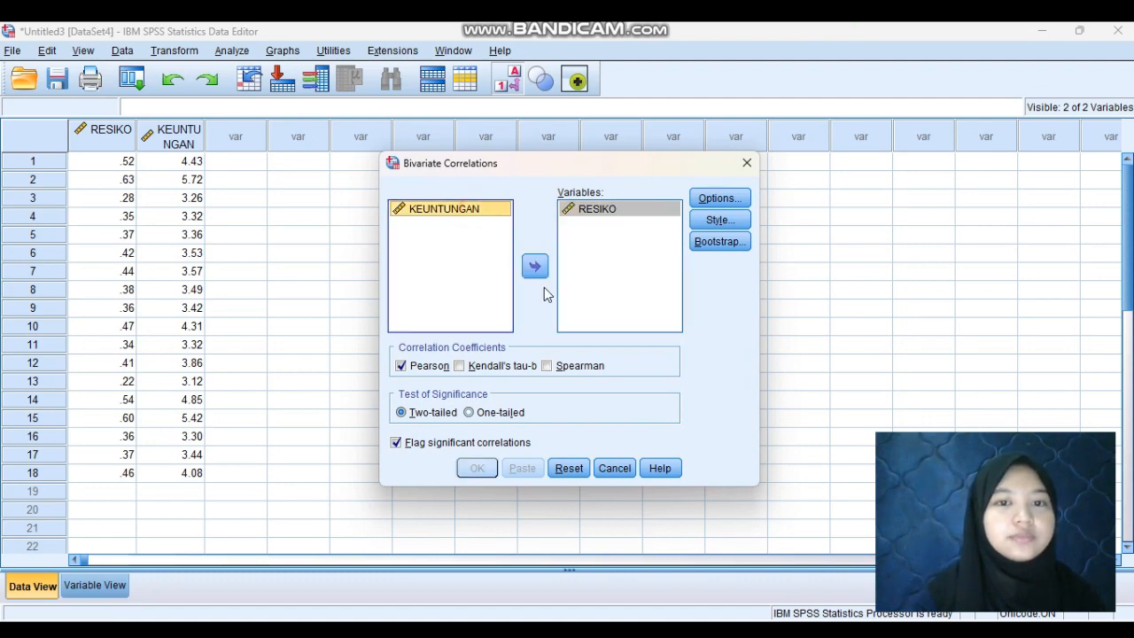
left_click(535, 267)
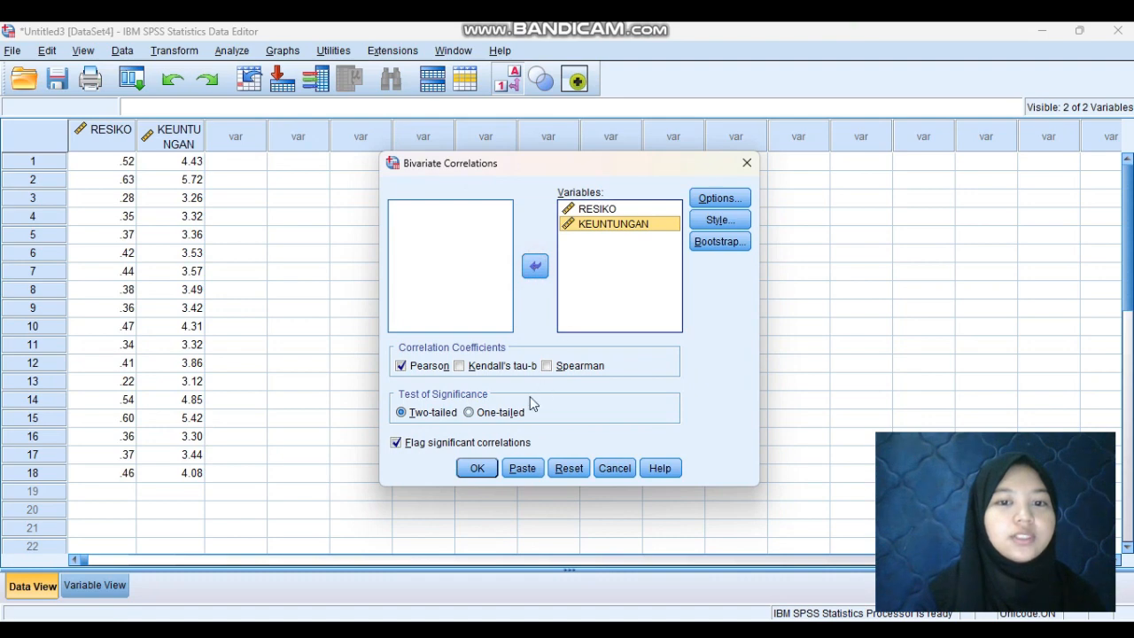
left_click(477, 469)
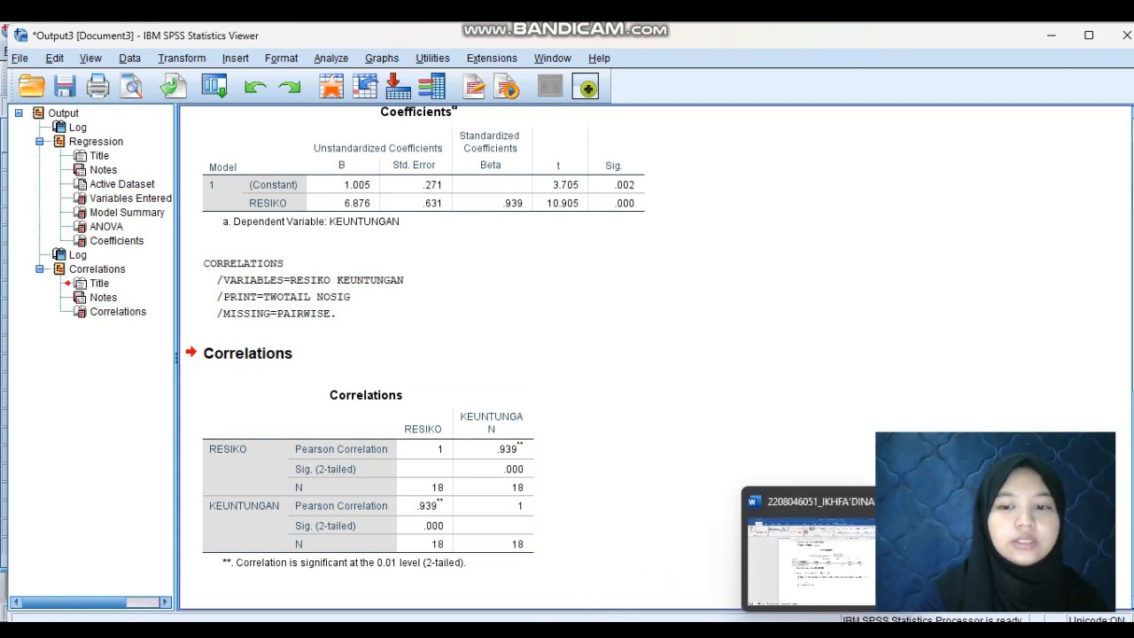
Switch to the Word answer document to read part B, Koefisien Korelasi, and check problem 3's questions in the WhatsApp exam image.
left_click(810, 510)
scroll(650, 514, "down", 5)
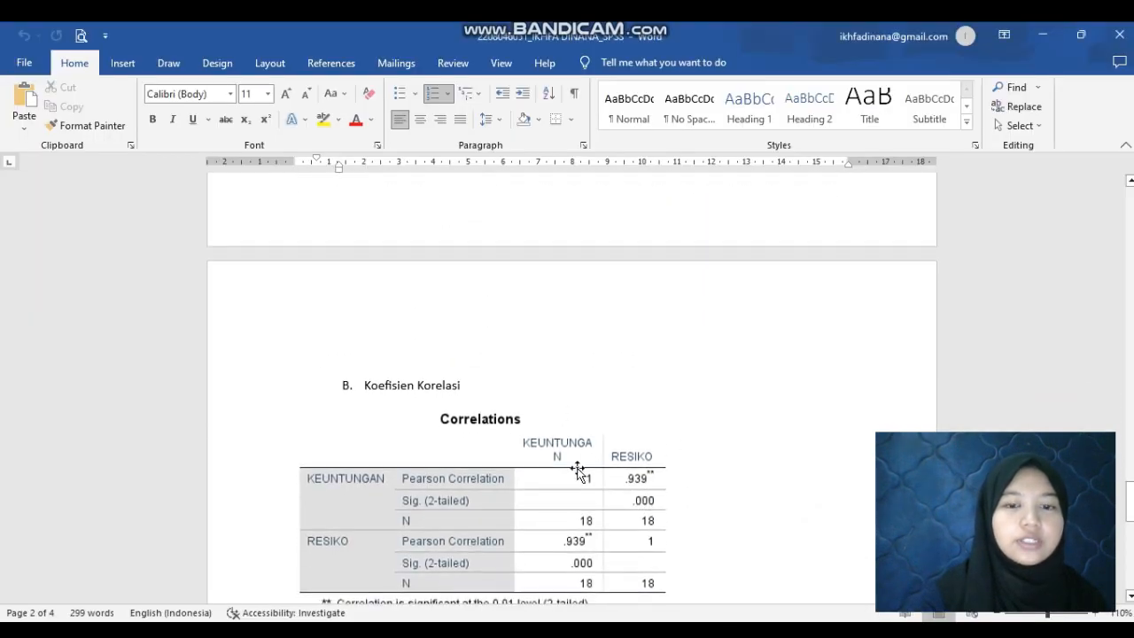
scroll(576, 468, "down", 3)
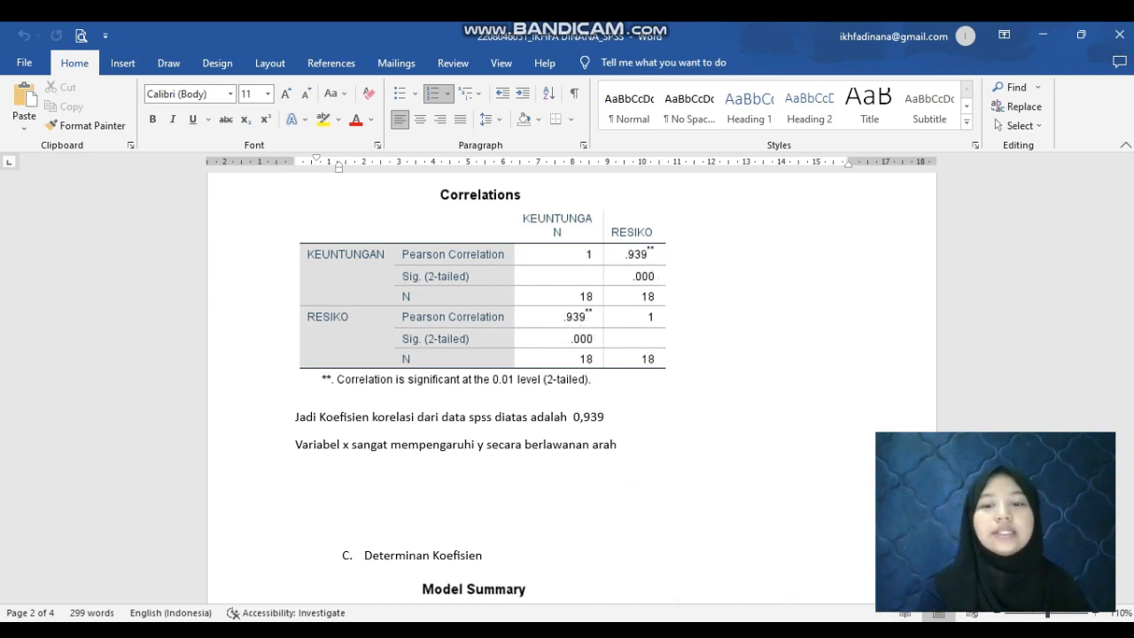
left_click(712, 630)
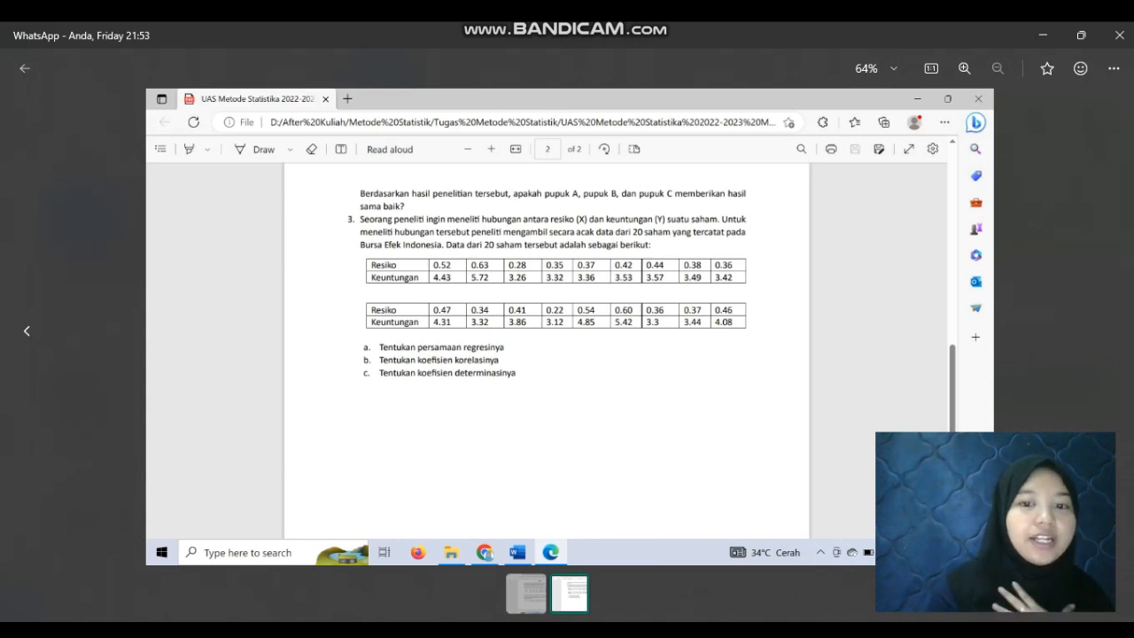
mouse_move(792, 630)
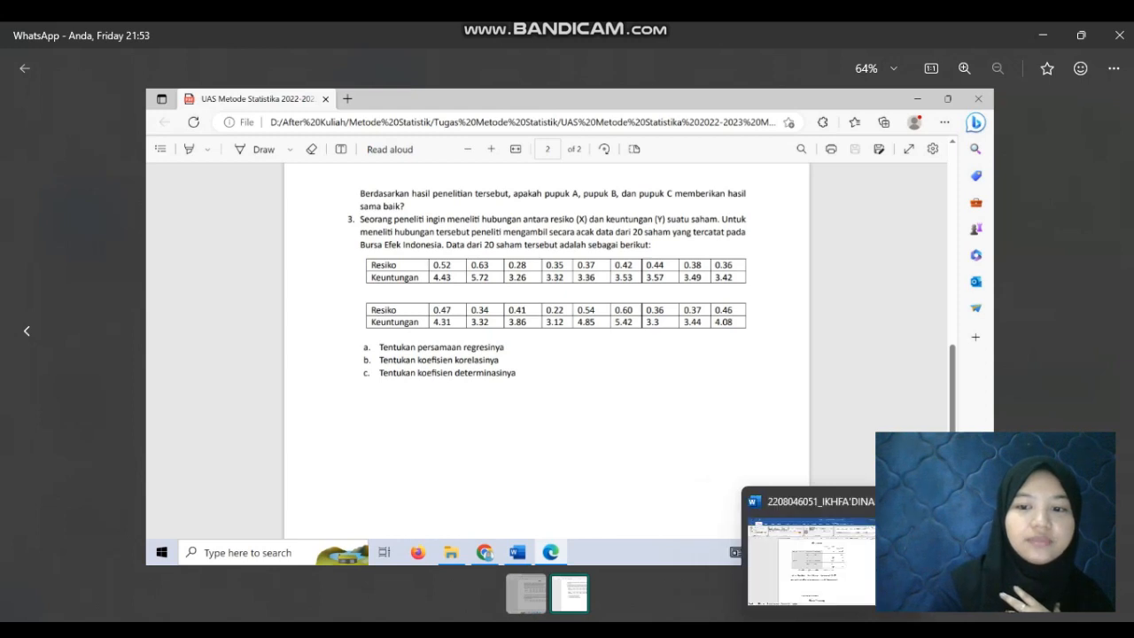
left_click(831, 630)
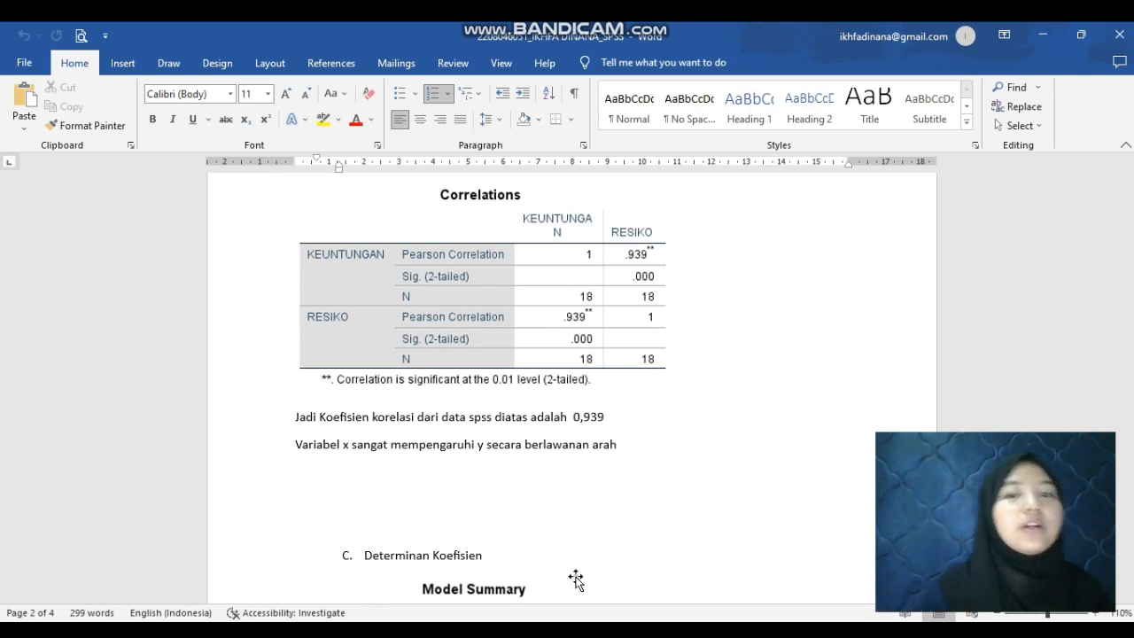
Switch to the Output3 viewer in SPSS and examine the Model Summary, ANOVA and Coefficients tables for the coefficient of determination.
mouse_move(783, 630)
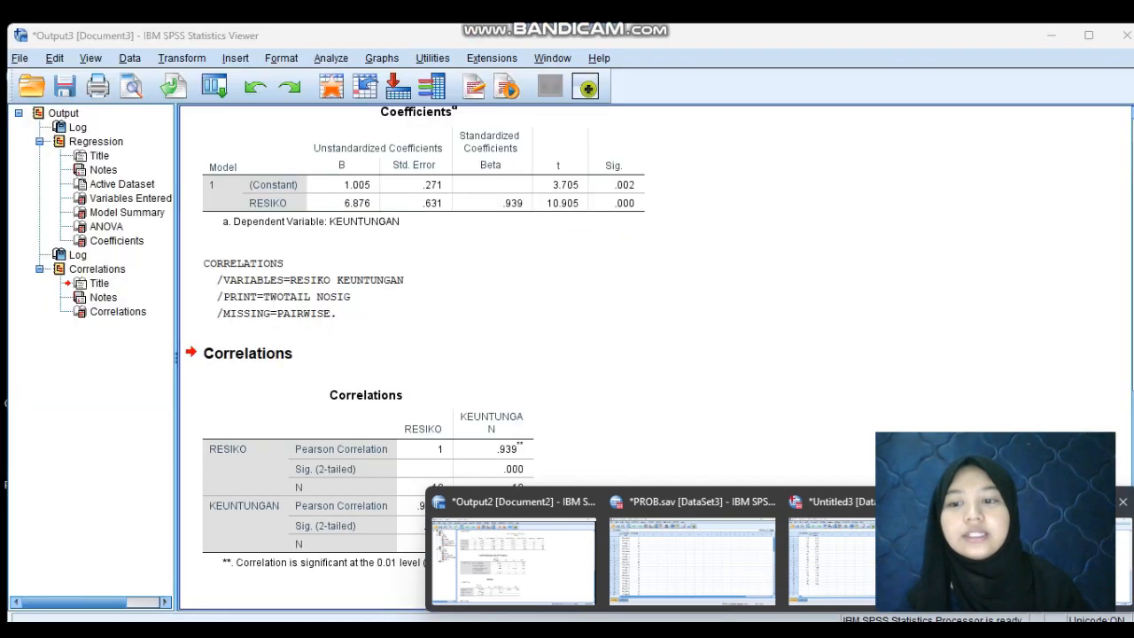
left_click(1001, 558)
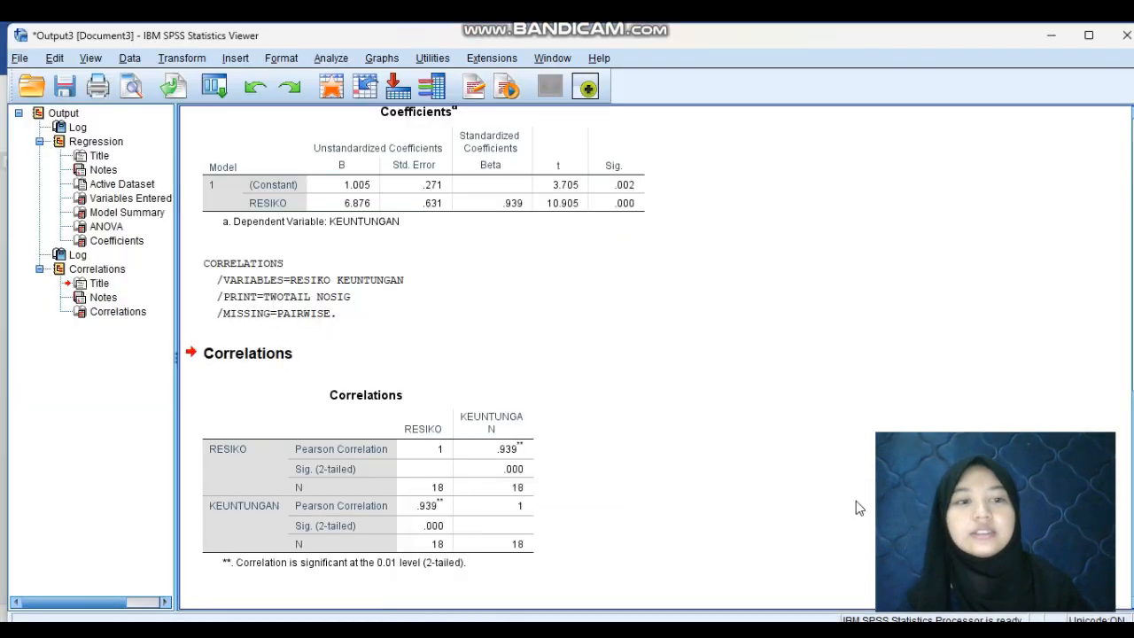
left_click(370, 412)
scroll(370, 412, "up", 5)
left_click(371, 412)
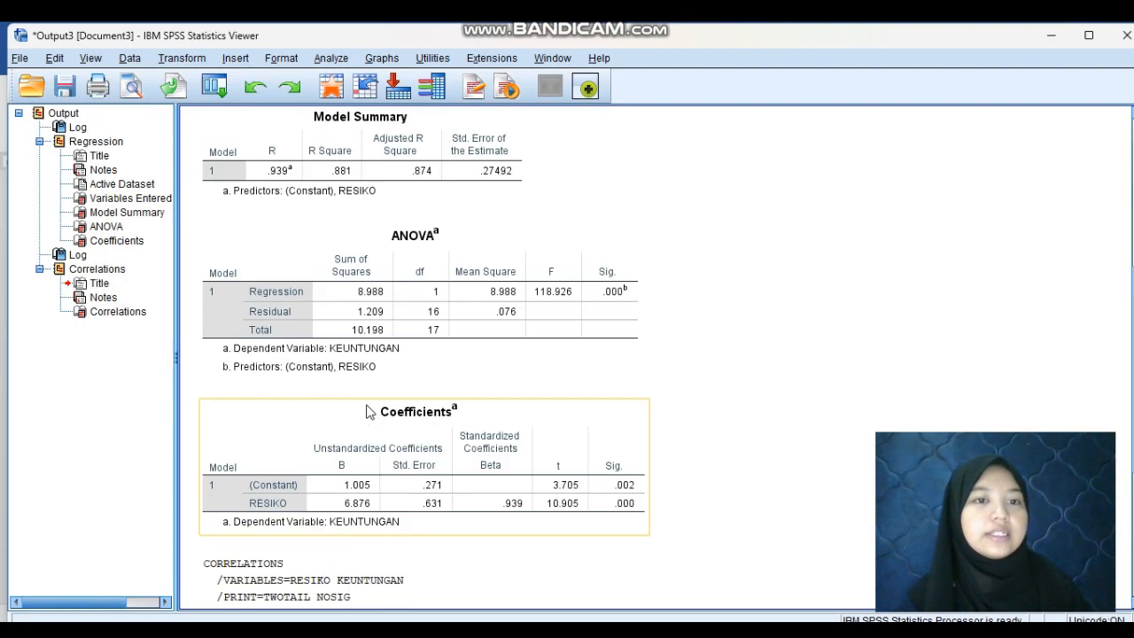
scroll(414, 272, "up", 3)
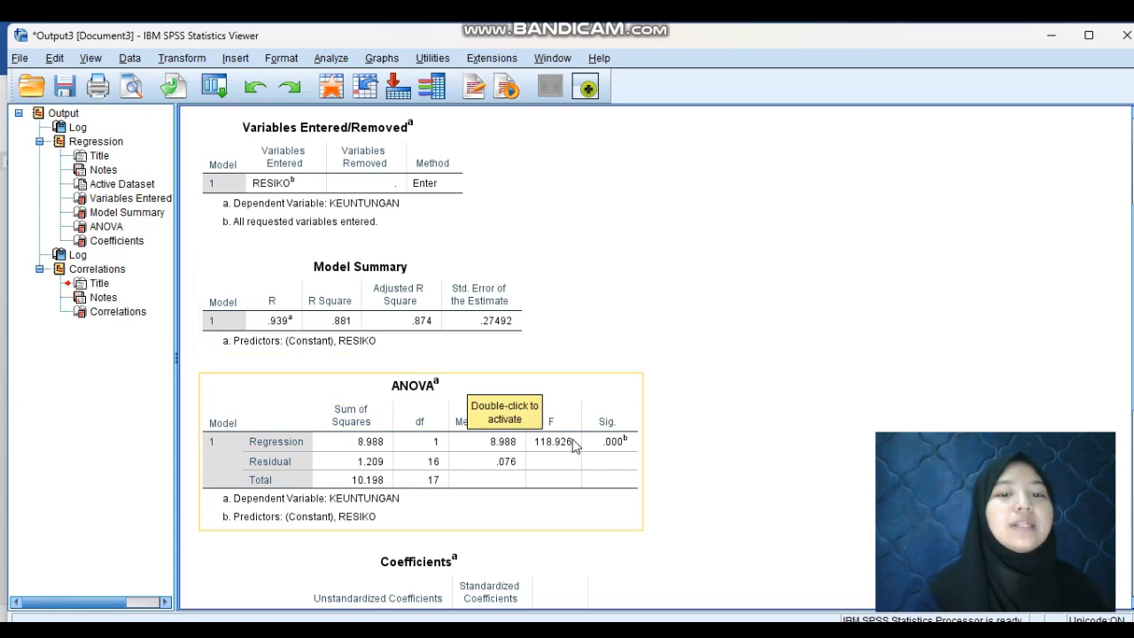
Switch to the Word answer document and read part C, Determinan Koefisien, with its Model Summary table.
mouse_move(808, 618)
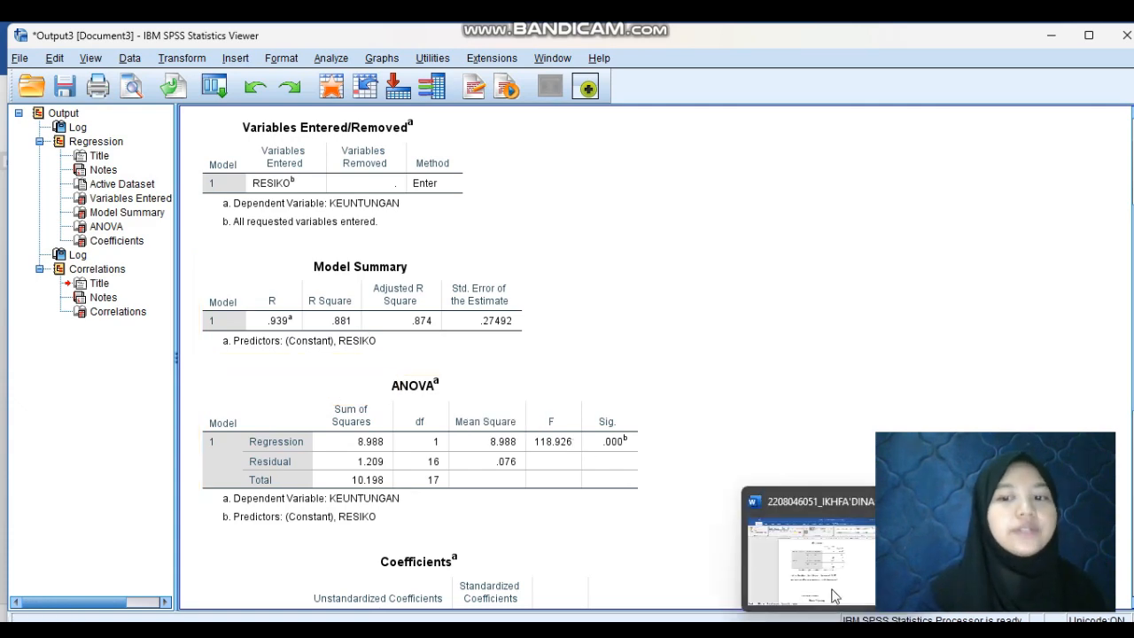
left_click(829, 587)
scroll(667, 536, "down", 5)
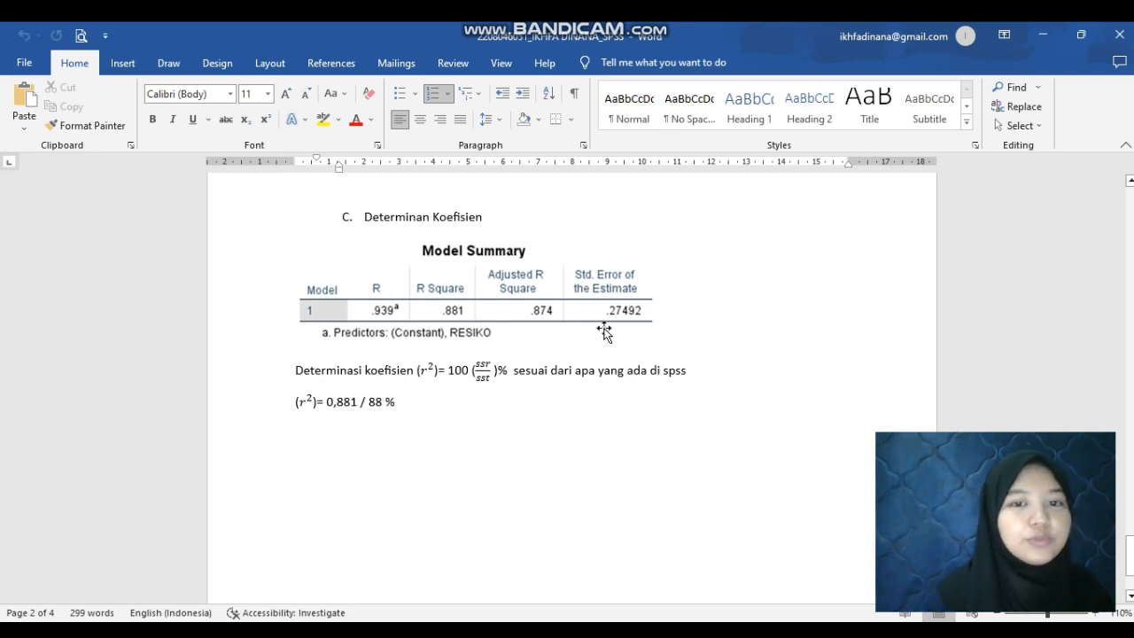
Review the Word answers backwards from problem 3's correlation and regression parts to problem 1's Group Statistics table.
scroll(678, 314, "up", 3)
scroll(679, 313, "up", 1)
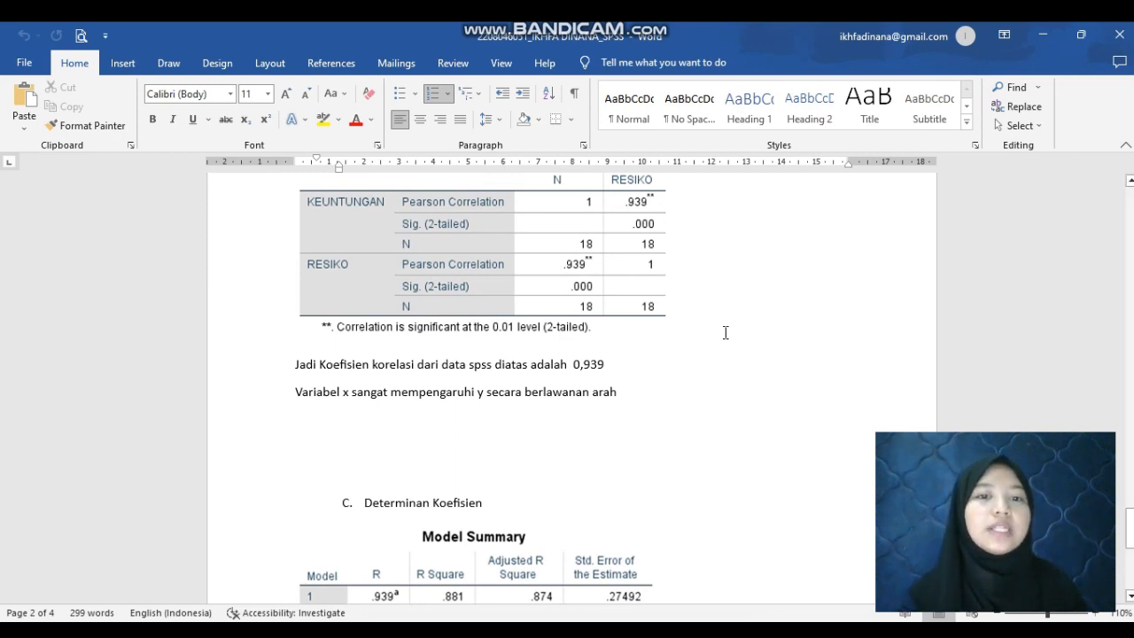
scroll(682, 276, "up", 3)
scroll(680, 280, "down", 12)
scroll(682, 282, "up", 9)
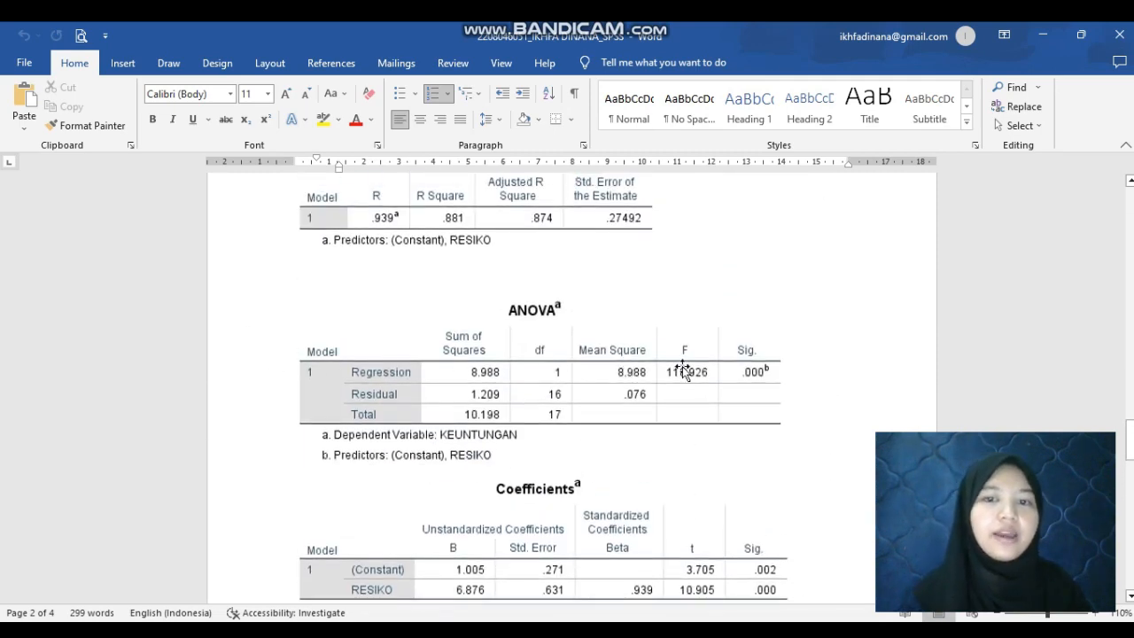
scroll(421, 310, "up", 6)
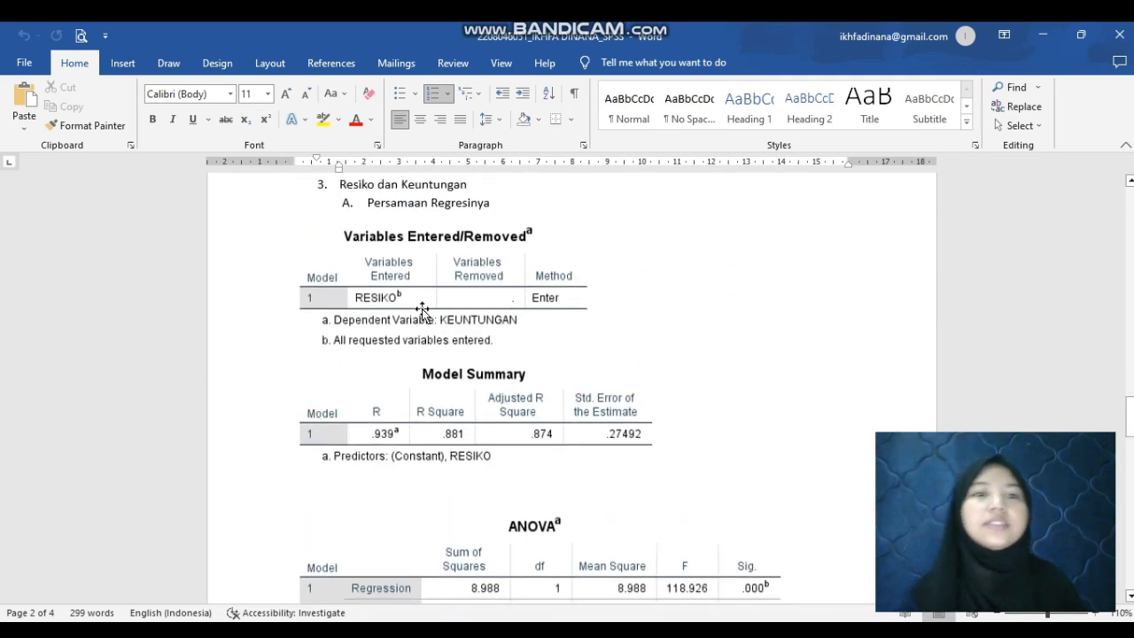
scroll(421, 309, "down", 12)
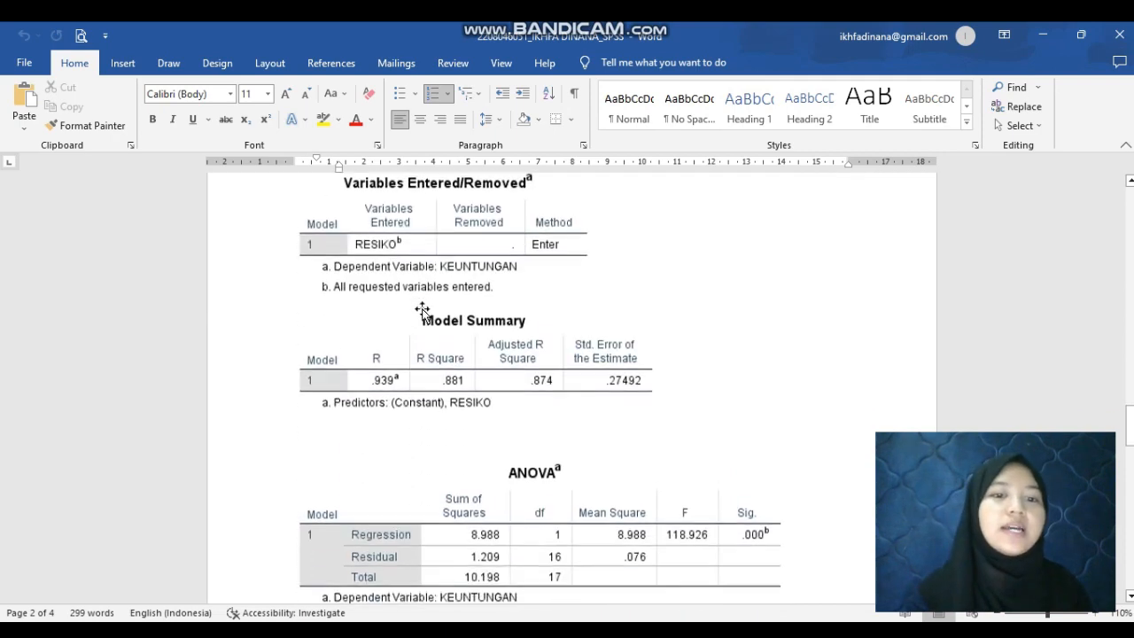
scroll(423, 309, "down", 4)
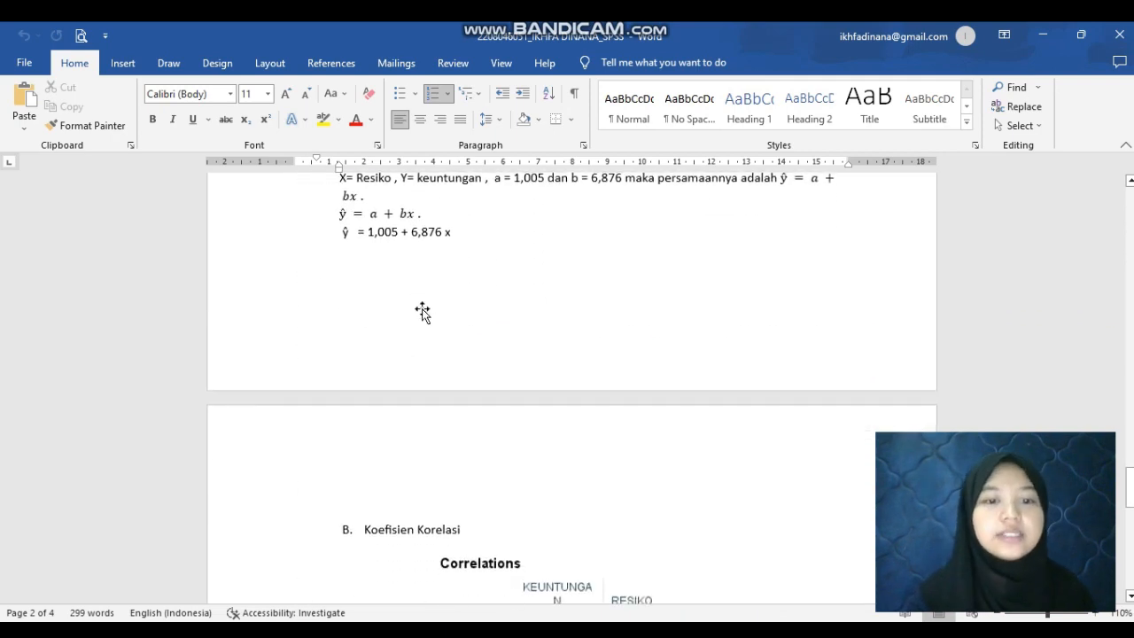
scroll(423, 309, "up", 10)
scroll(423, 309, "up", 15)
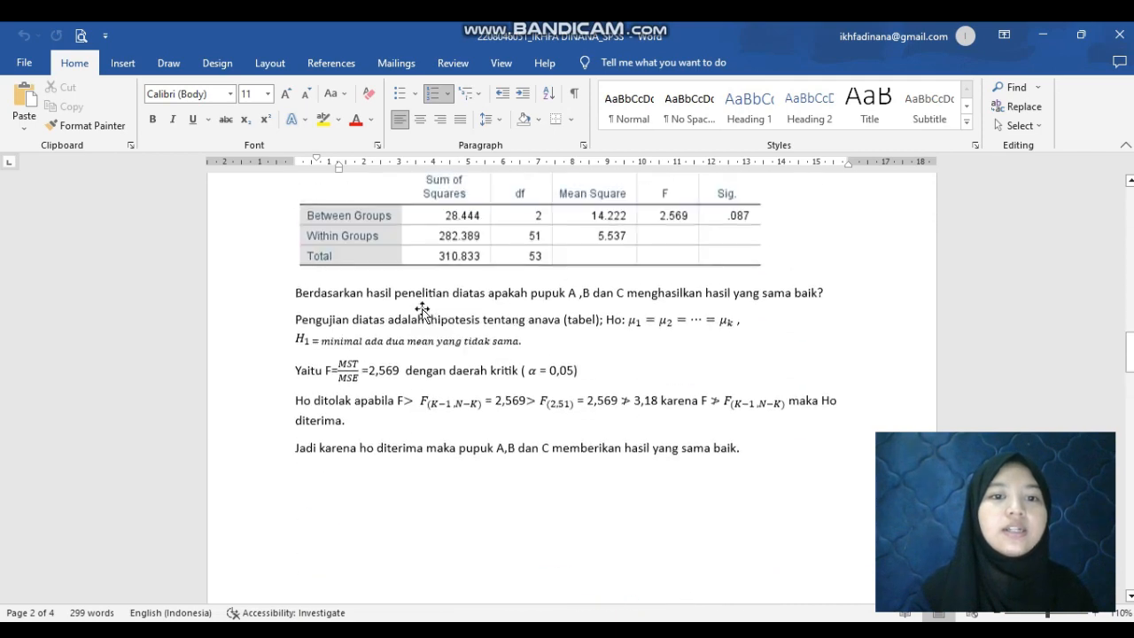
scroll(423, 310, "up", 10)
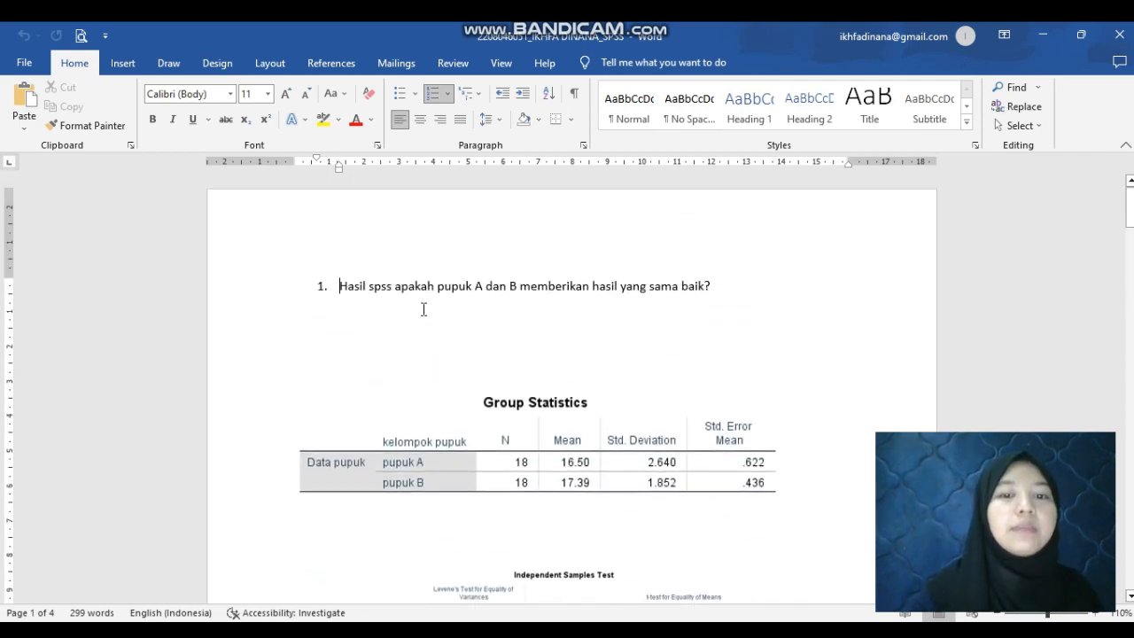
Review all three problems' answers in the Word document from the pupuk A and B comparison to problem 3's Determinan Koefisien.
left_click(788, 102)
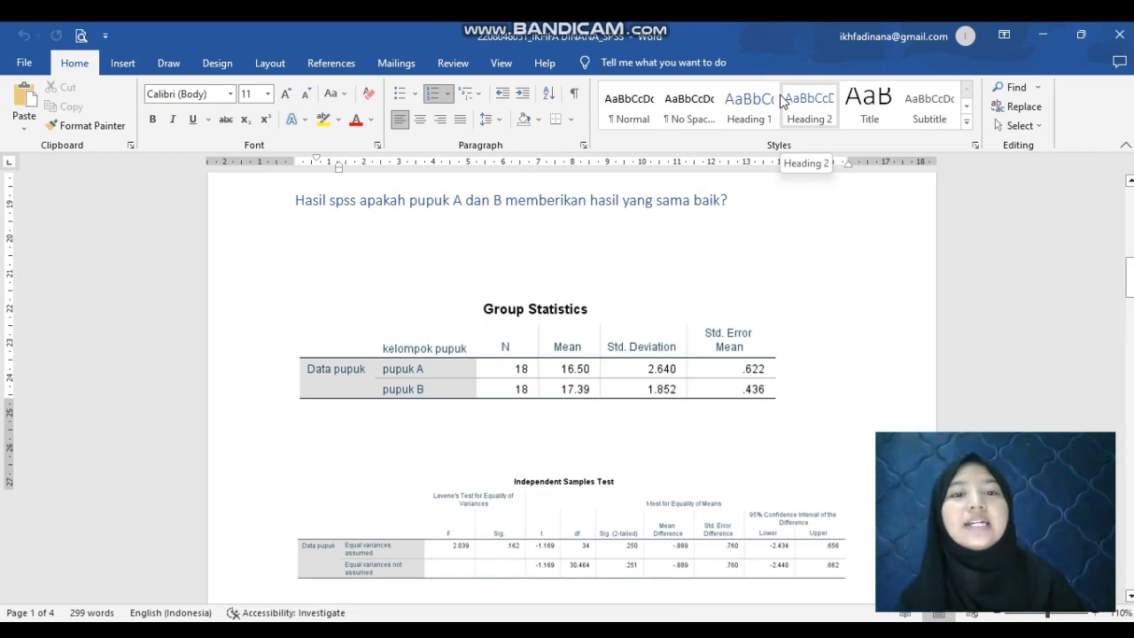
scroll(626, 190, "down", 10)
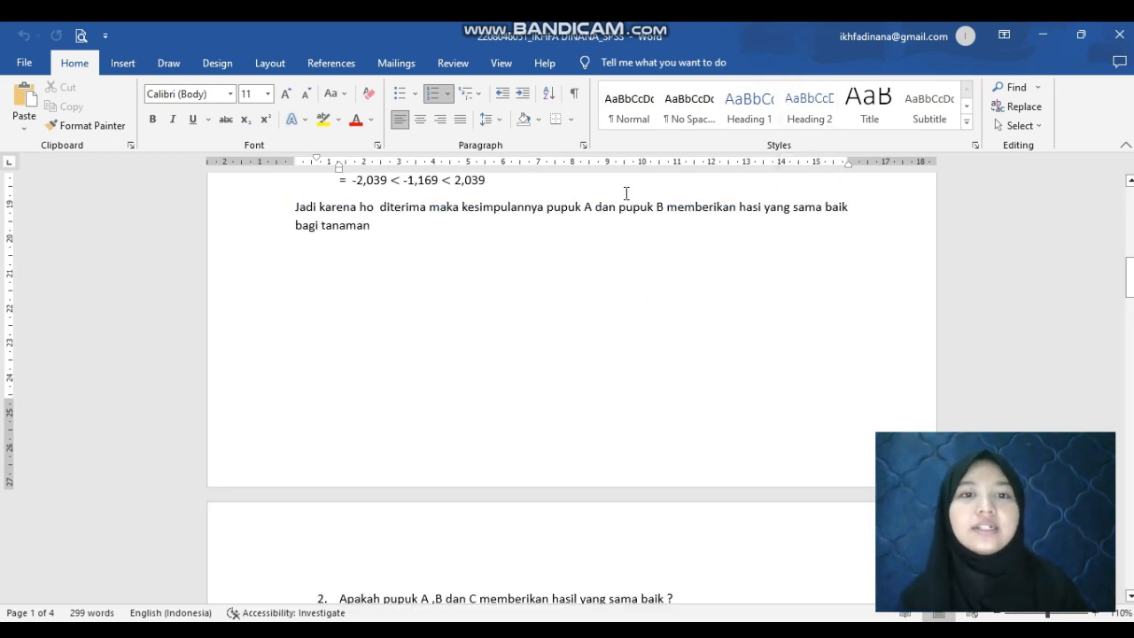
scroll(625, 193, "up", 10)
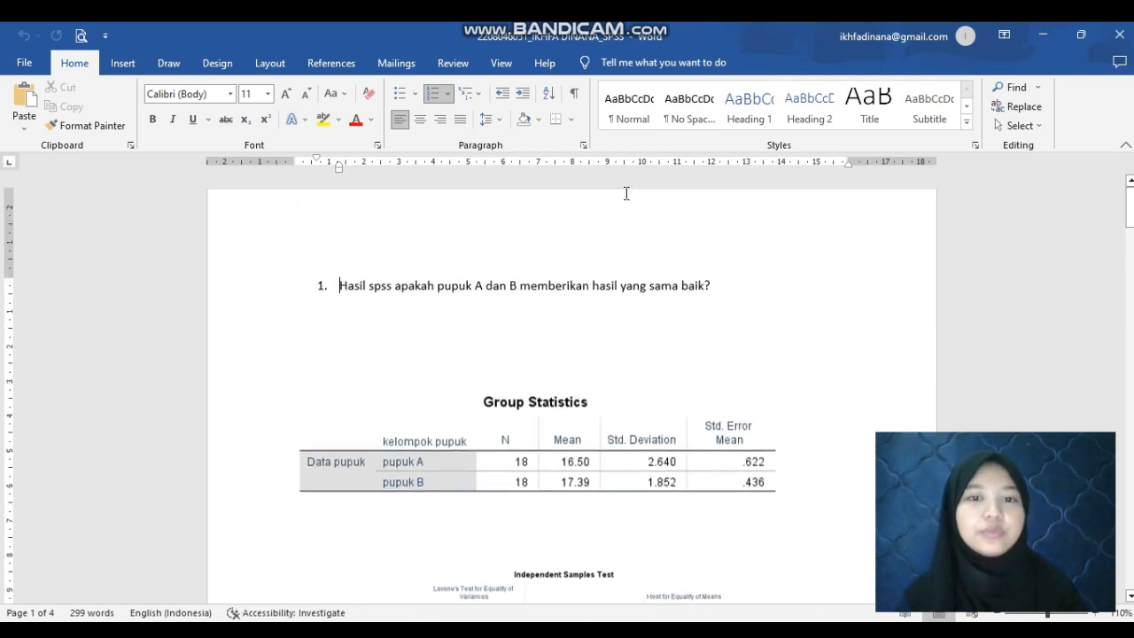
scroll(612, 311, "down", 5)
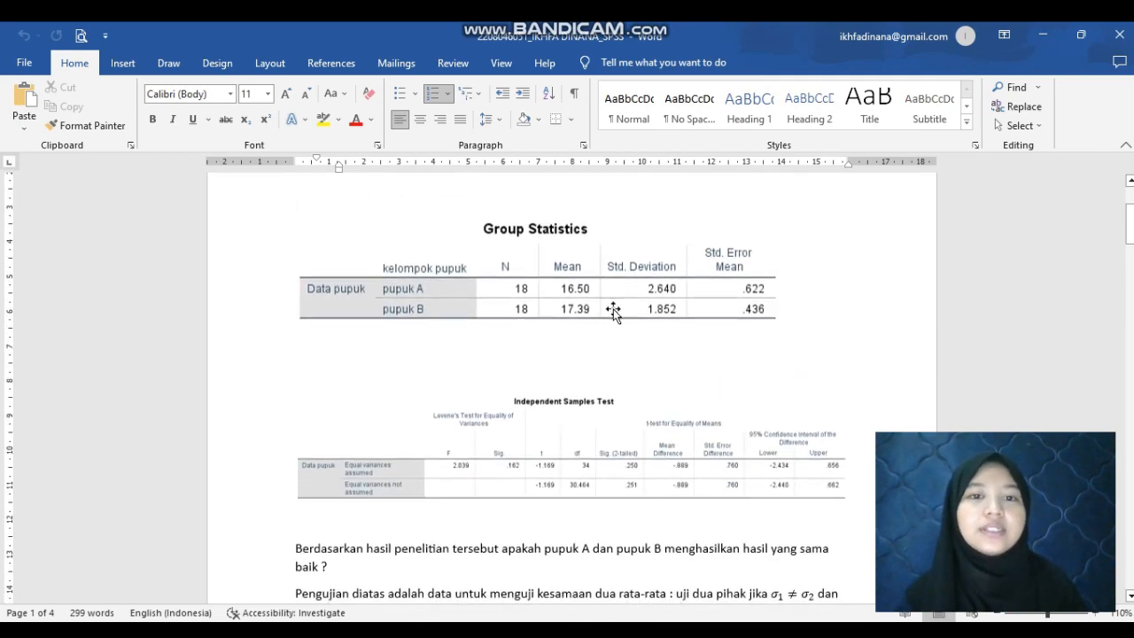
scroll(613, 309, "down", 3)
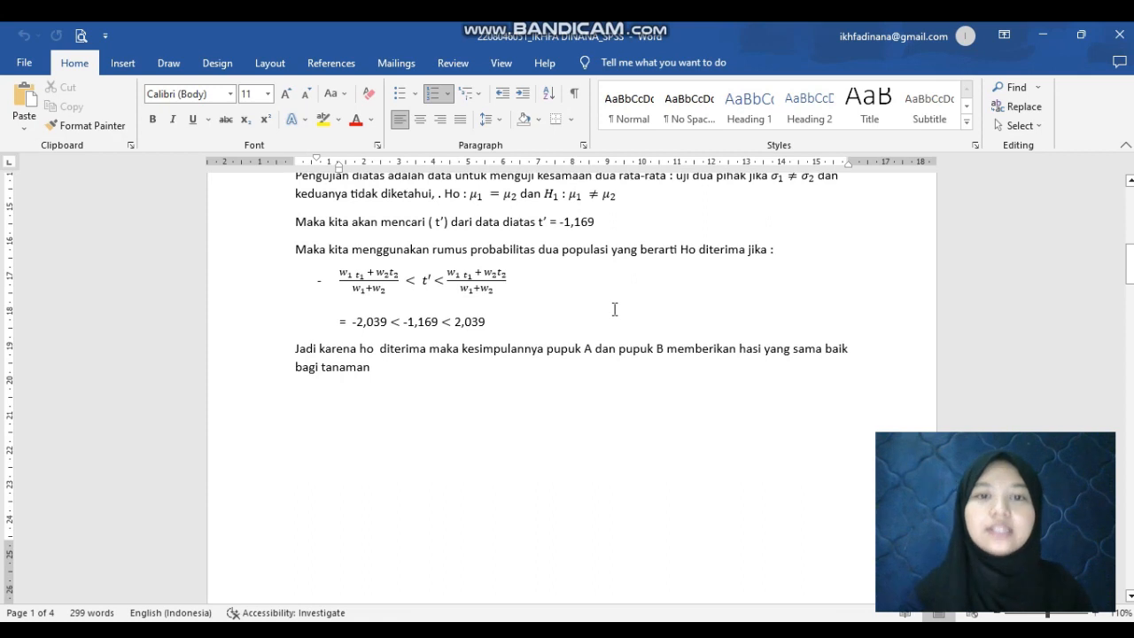
scroll(614, 309, "down", 5)
scroll(613, 309, "down", 7)
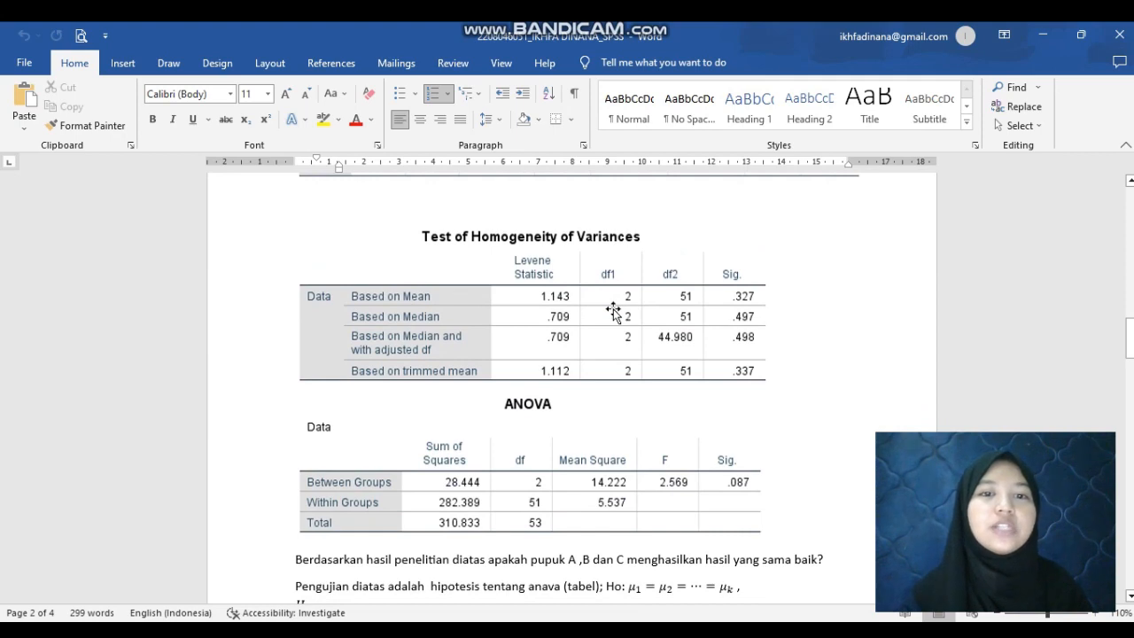
scroll(613, 309, "down", 10)
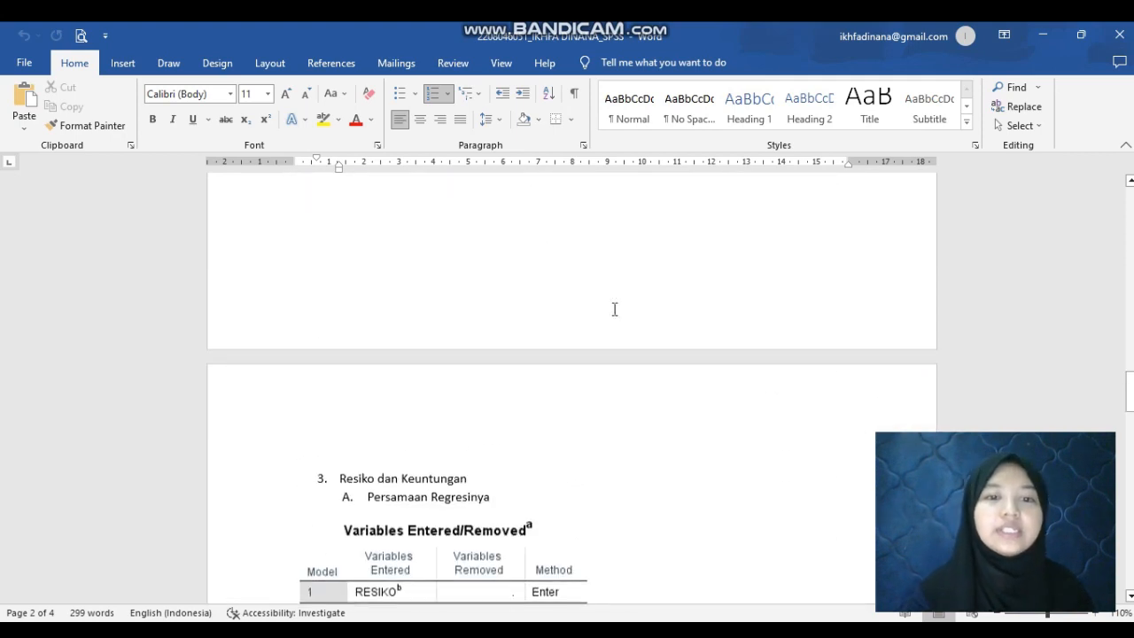
scroll(614, 309, "down", 10)
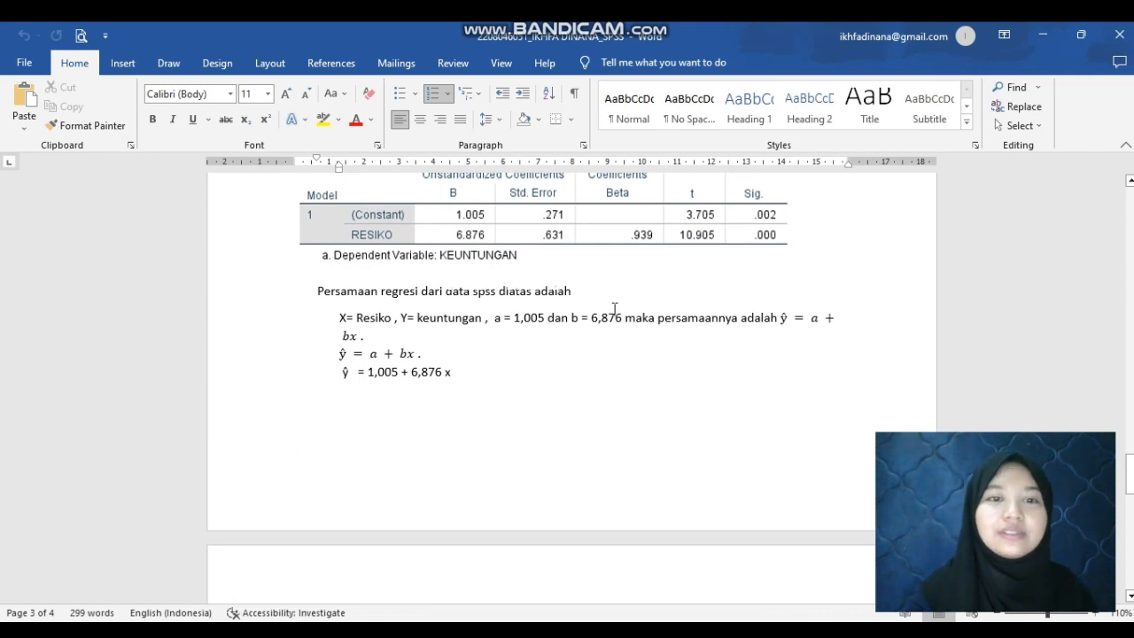
scroll(614, 309, "down", 10)
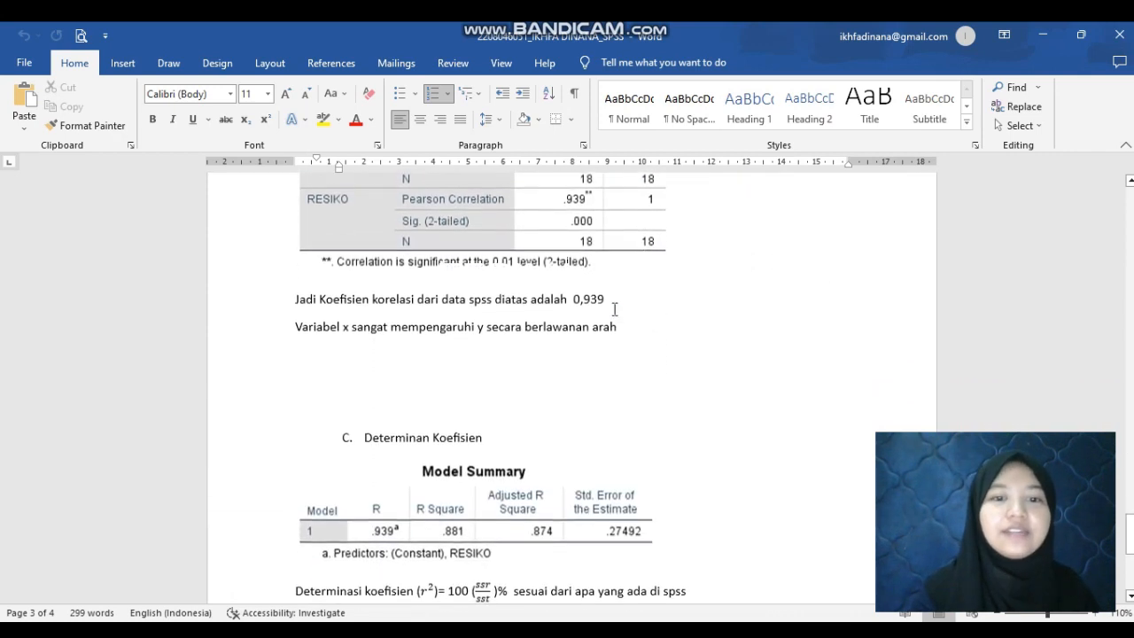
scroll(614, 309, "down", 1)
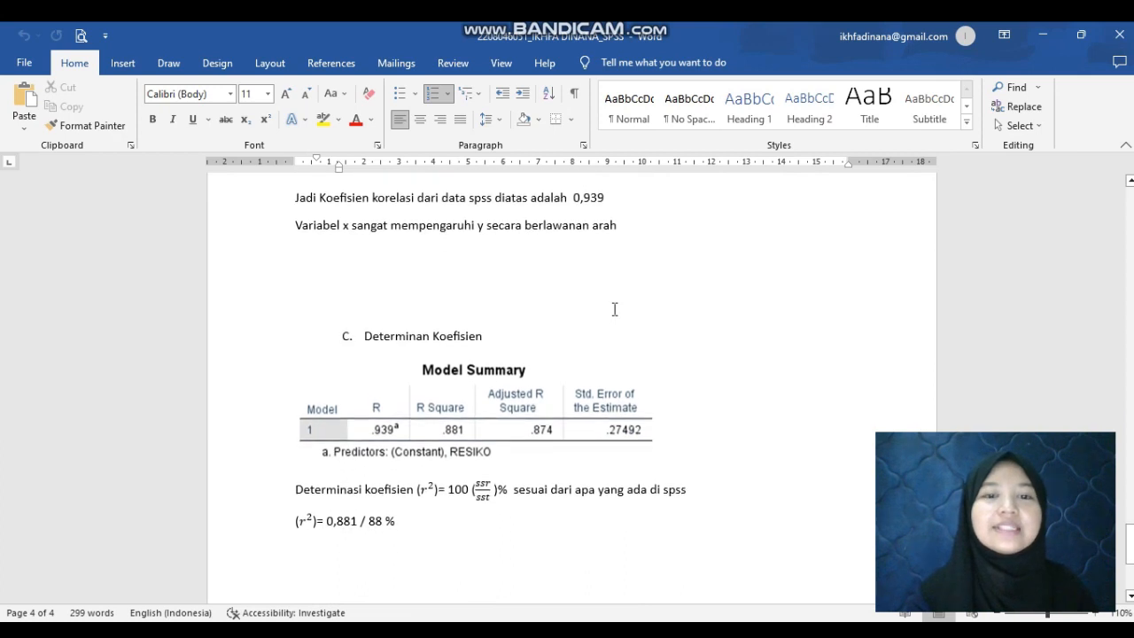